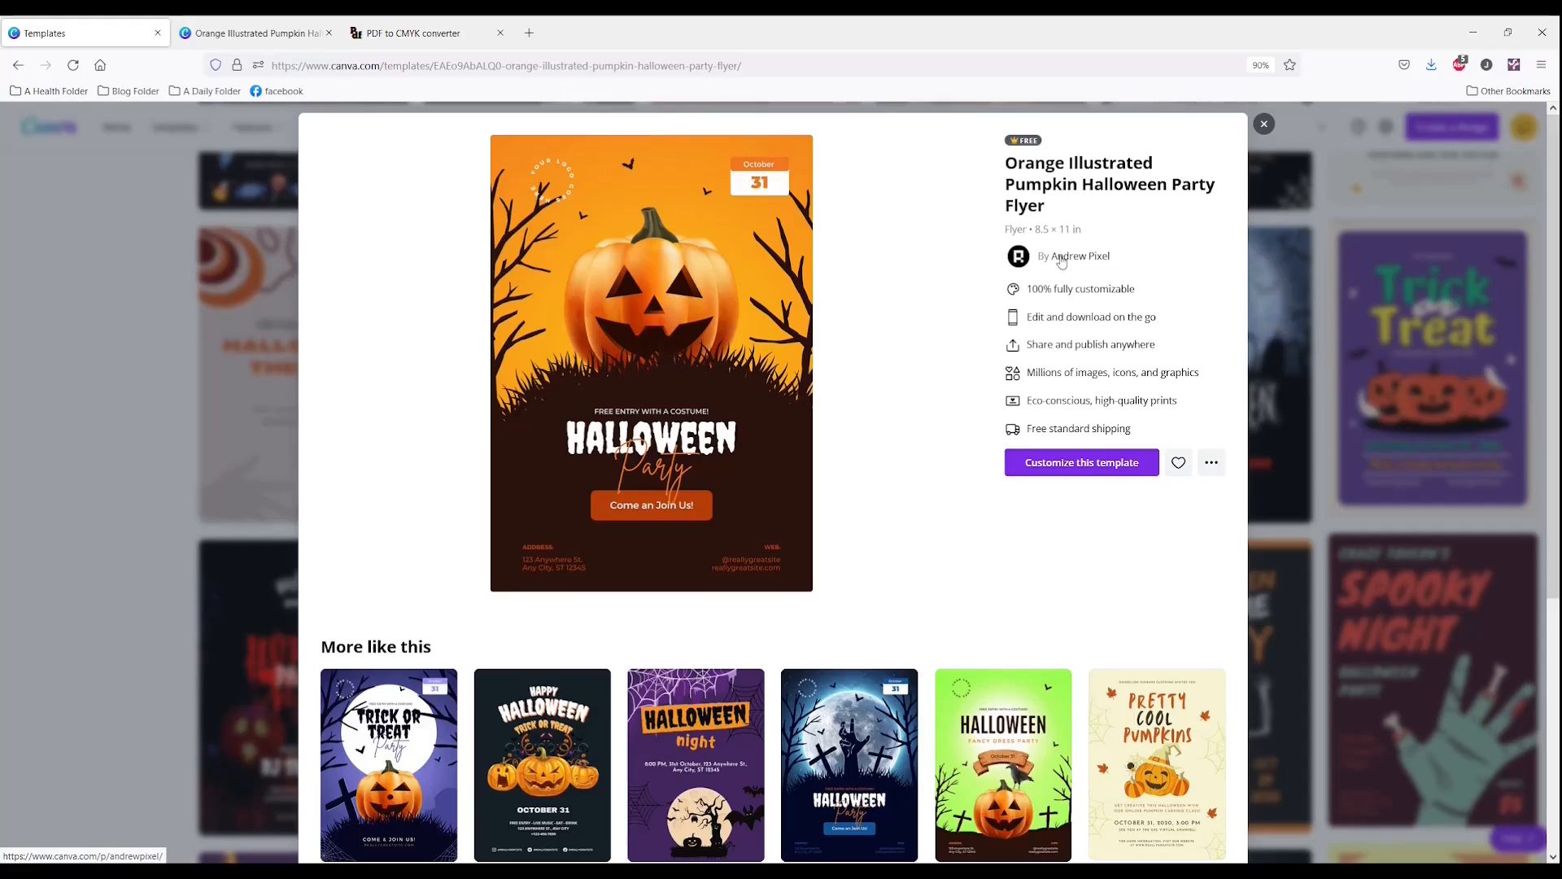
Open the Orange Illustrated Pumpkin Halloween Party Flyer template for customization
click(1061, 257)
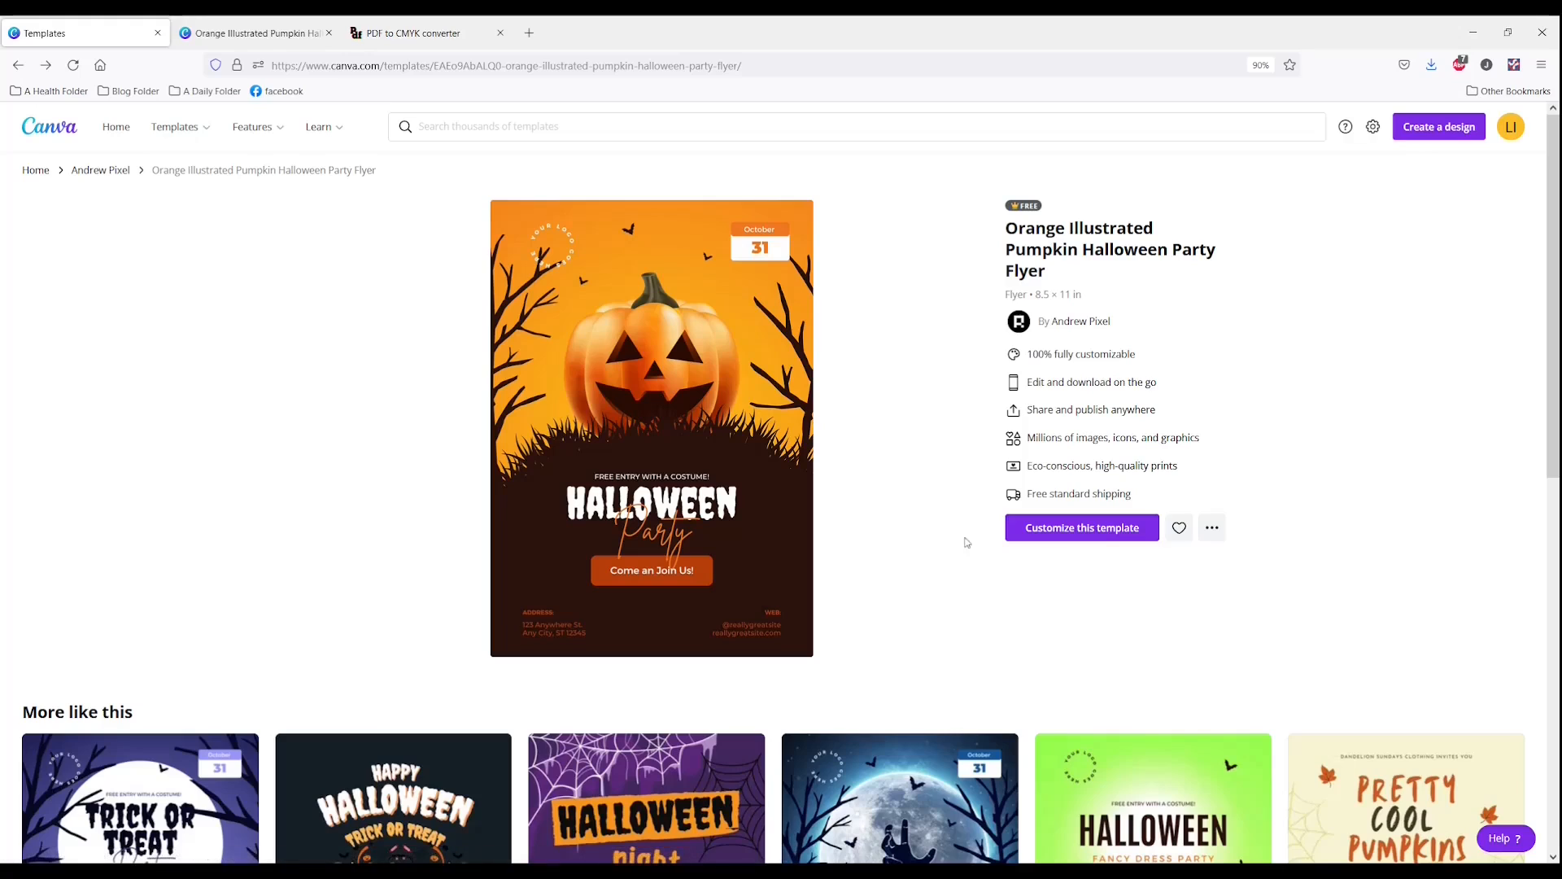
click(1099, 529)
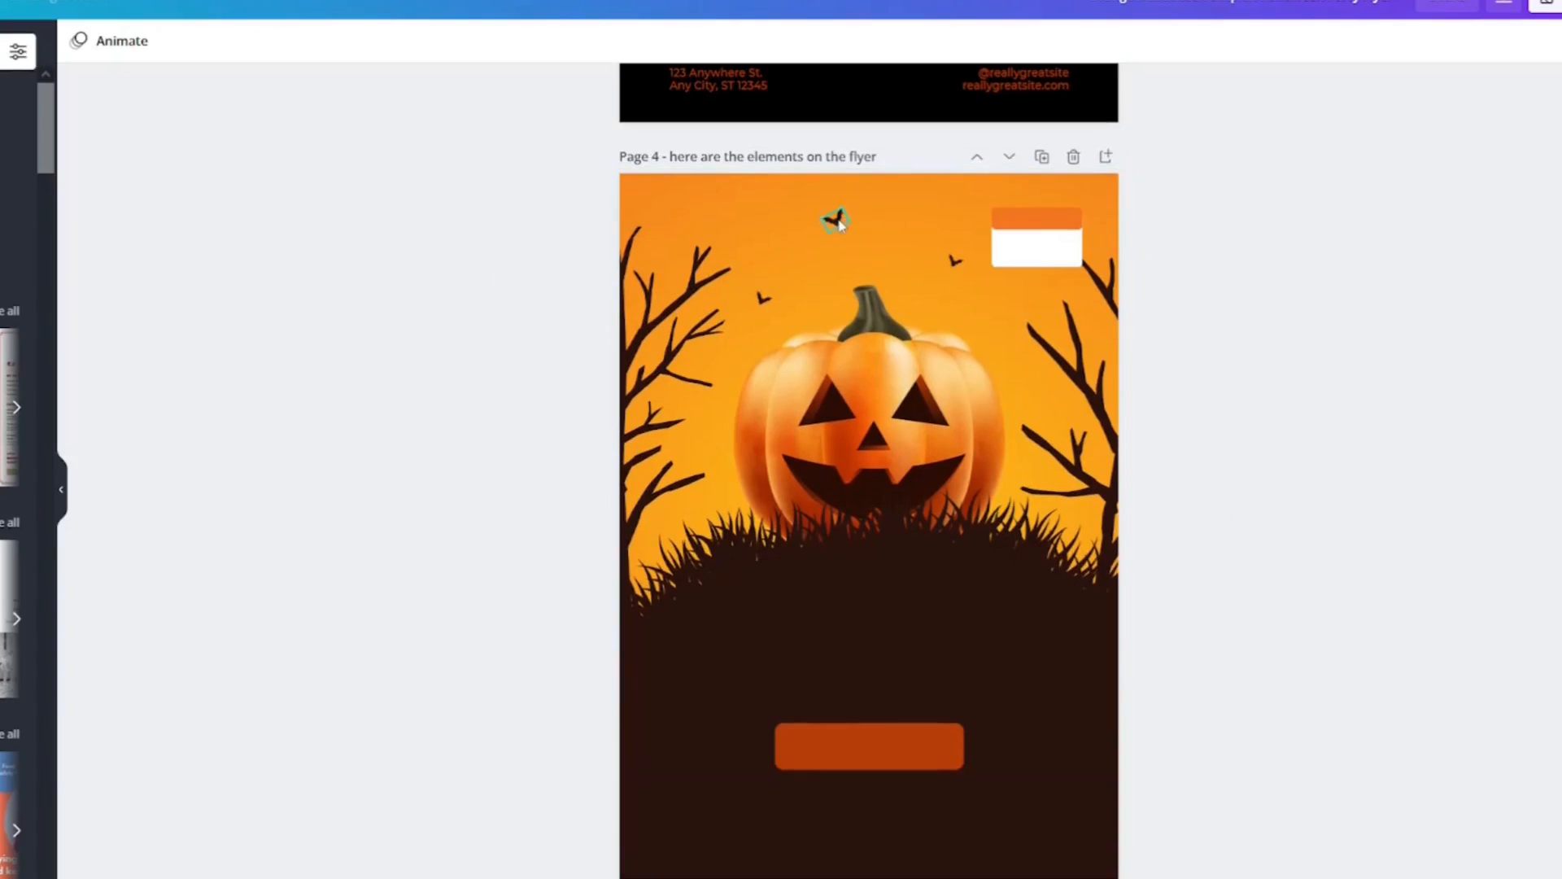
List more elements by the creator of the dark grass mound graphic on page 5
scroll(1294, 398, down, 10)
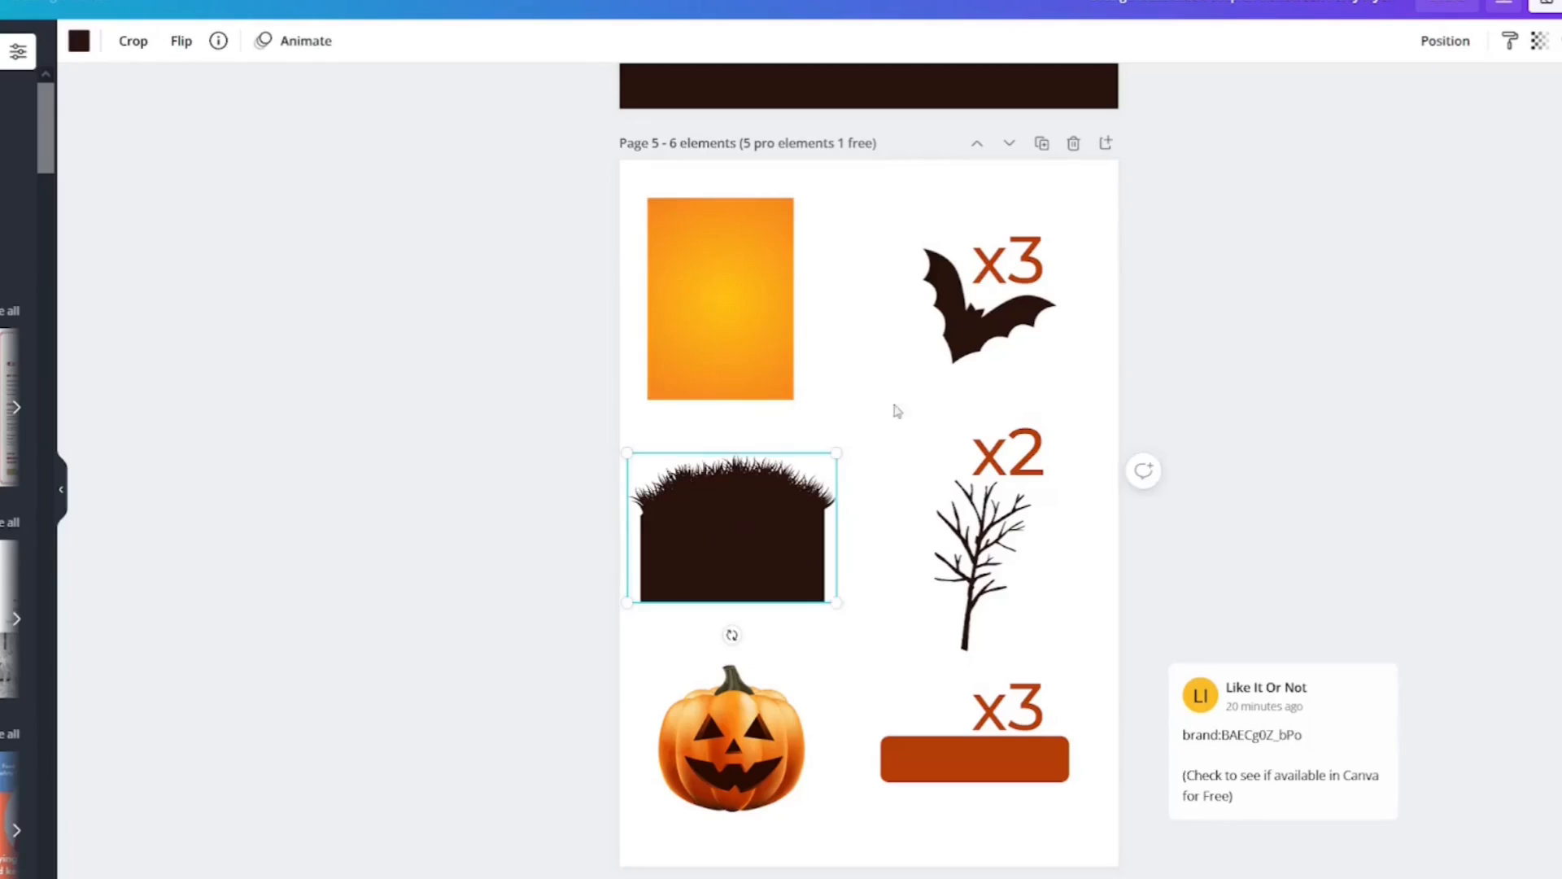
click(964, 351)
click(982, 533)
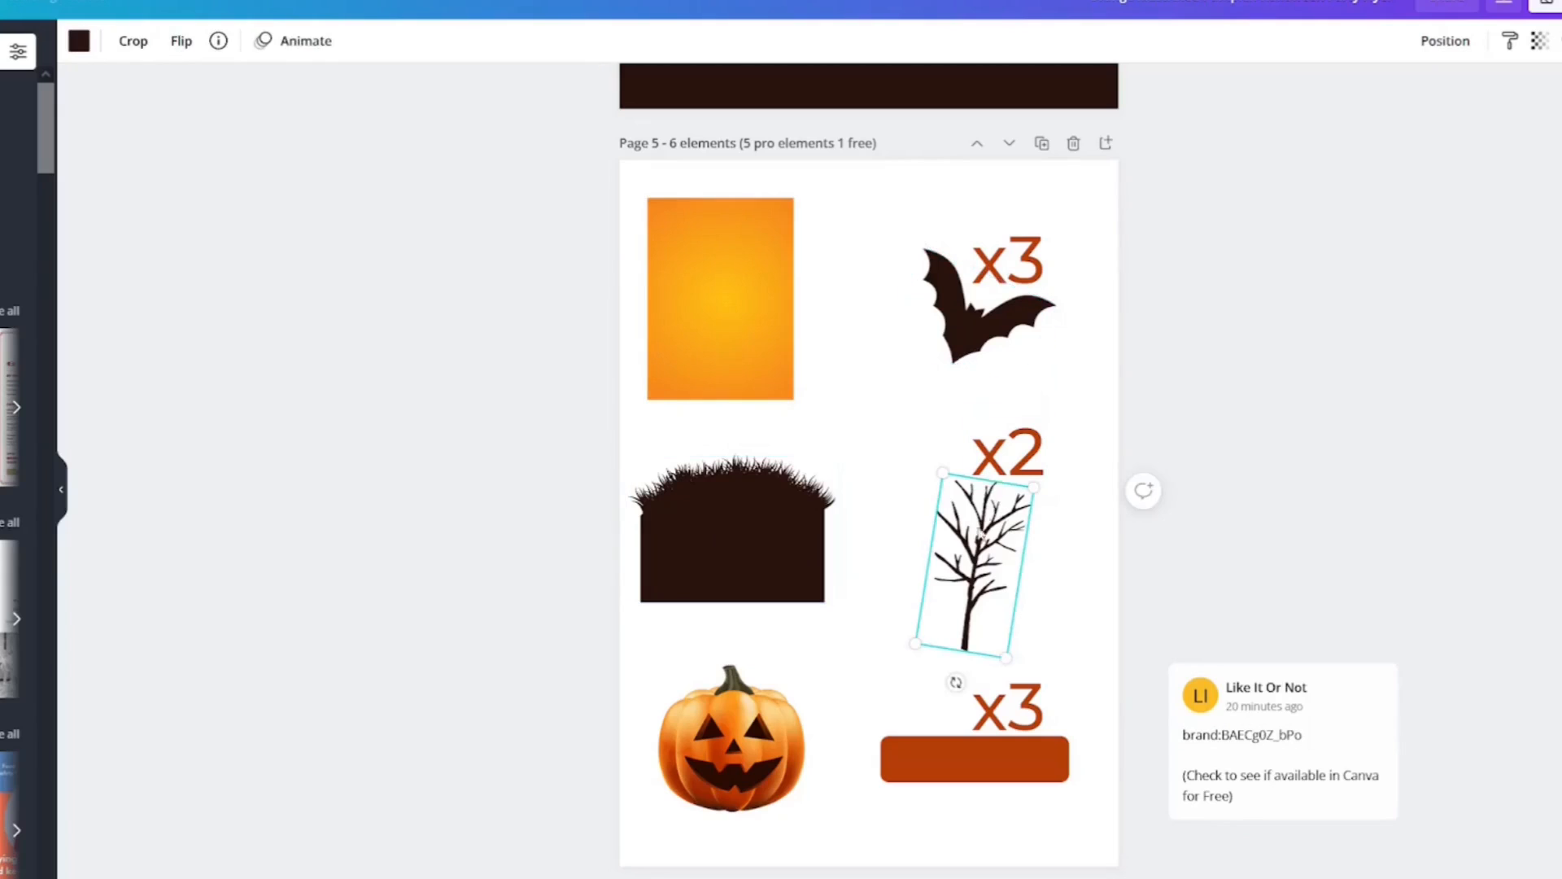
click(745, 547)
click(218, 41)
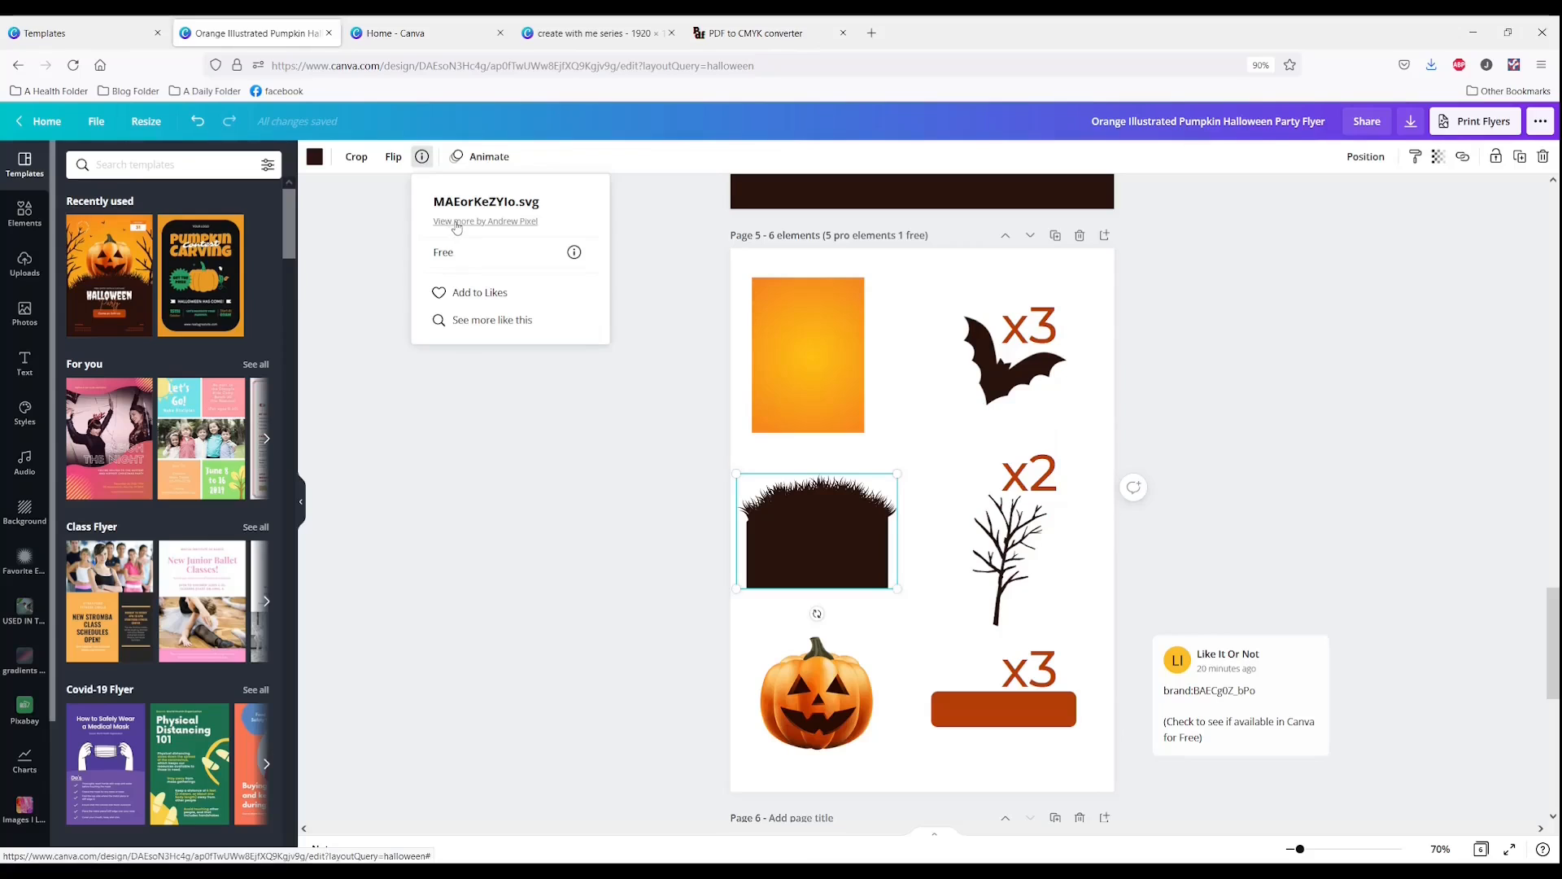
click(457, 227)
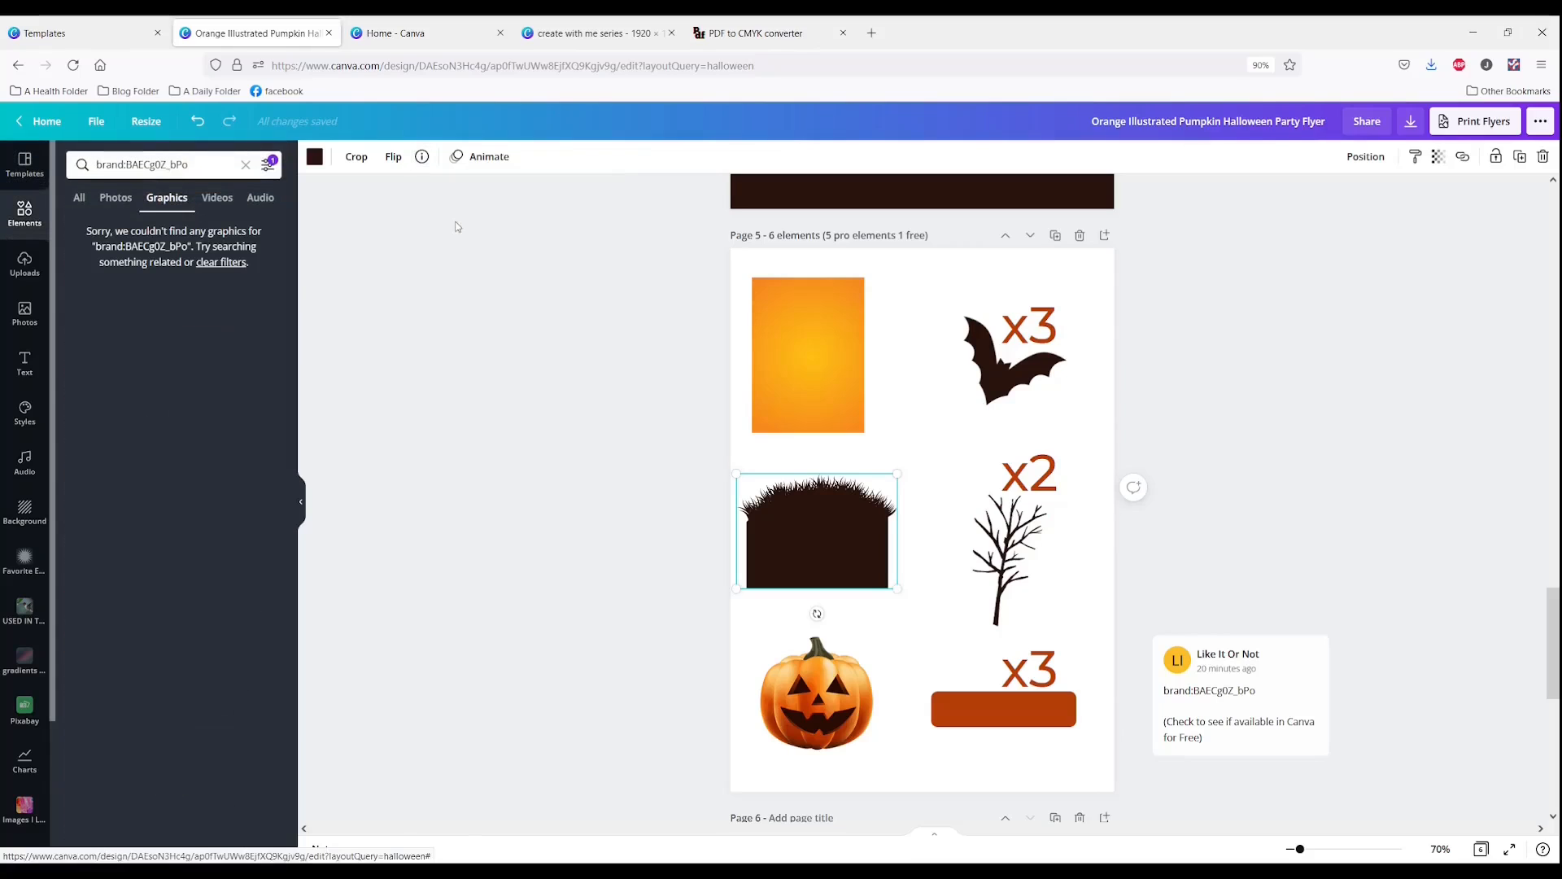
Remove the Free price filter from the creator's search results and show elements of all types
click(268, 164)
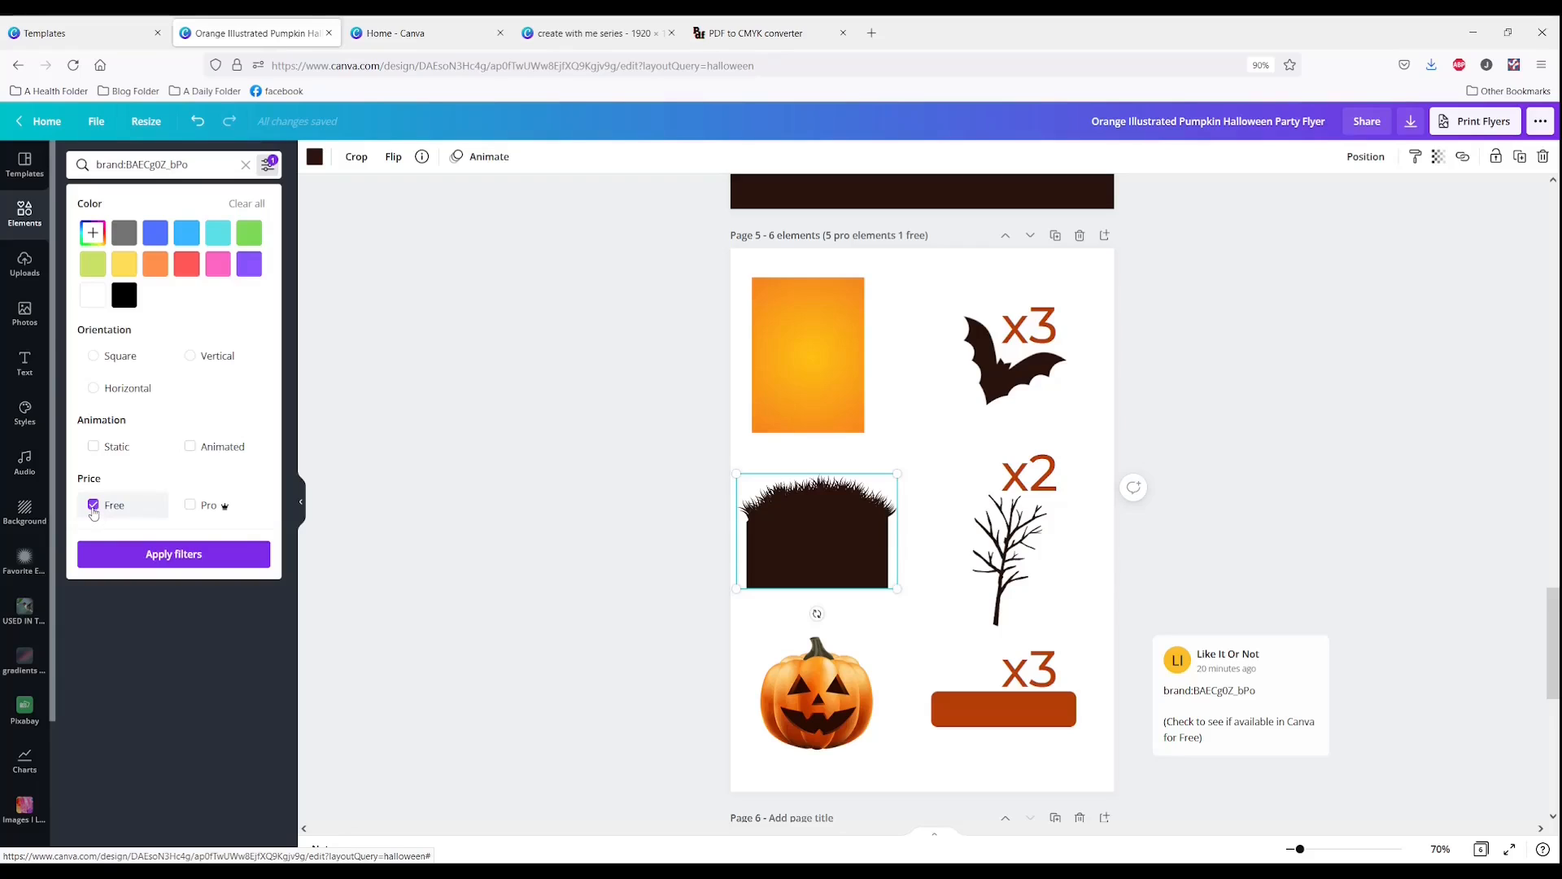
click(173, 554)
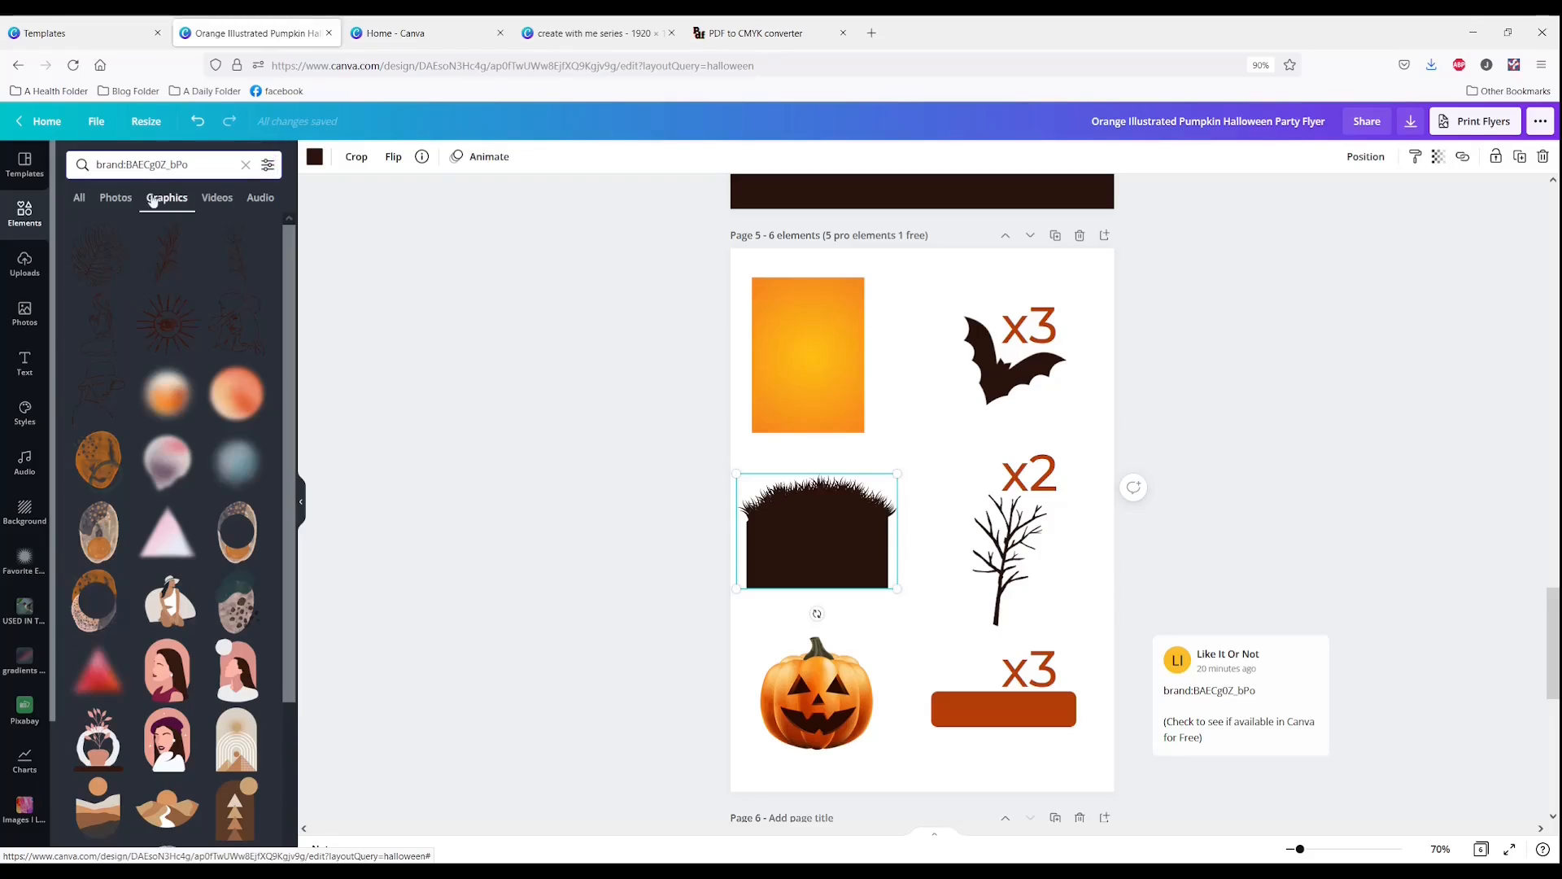
click(79, 198)
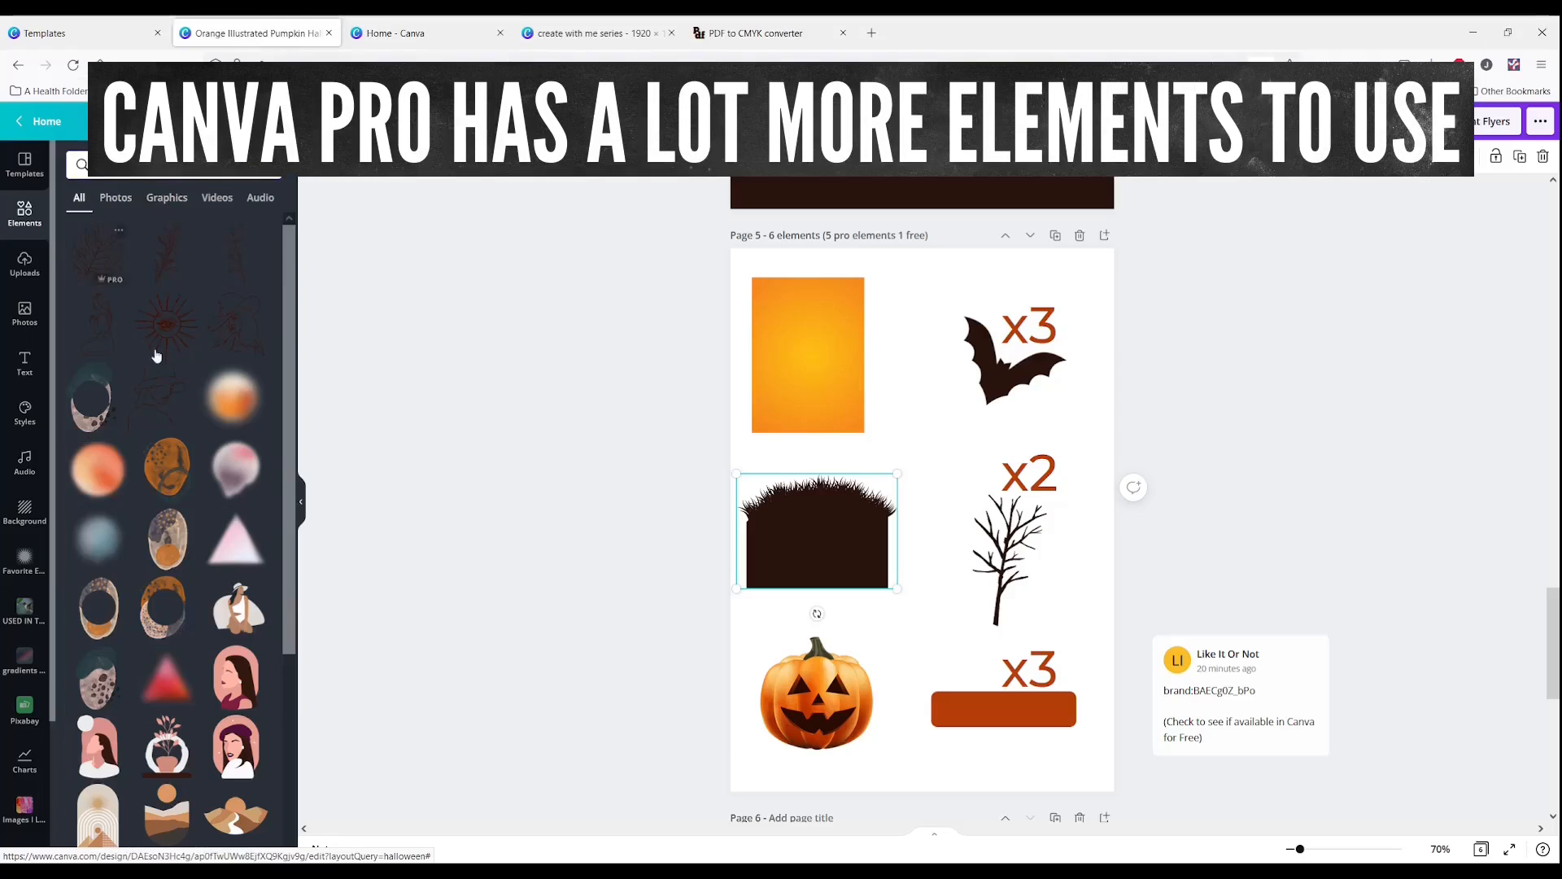
Browse the creator's elements and try the blurred blue gradient circle on page 5
scroll(204, 537, down, 10)
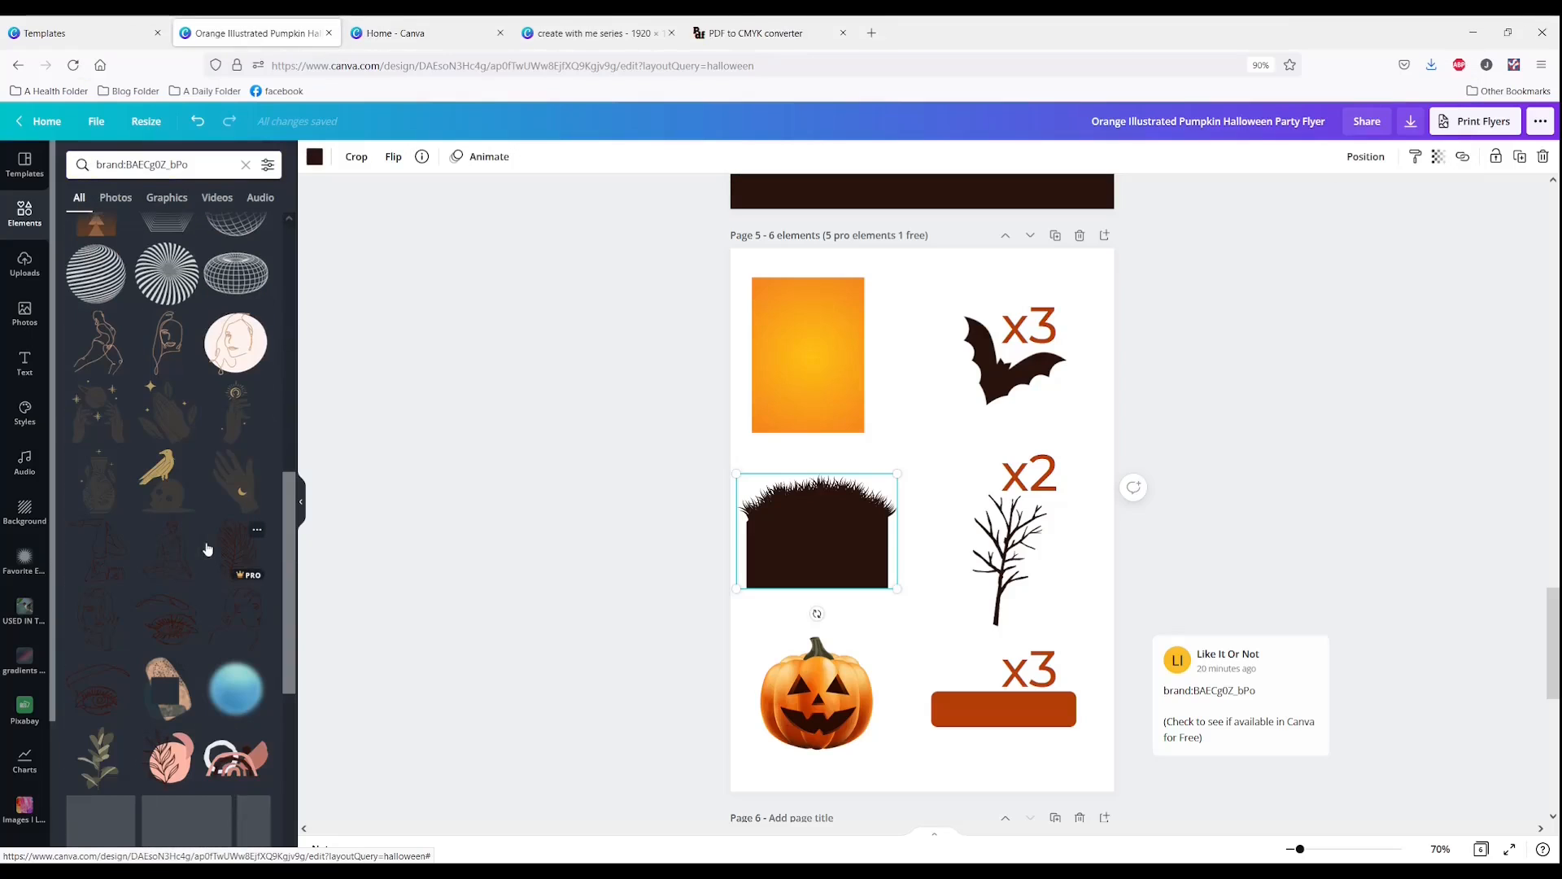
scroll(203, 553, down, 4)
click(236, 366)
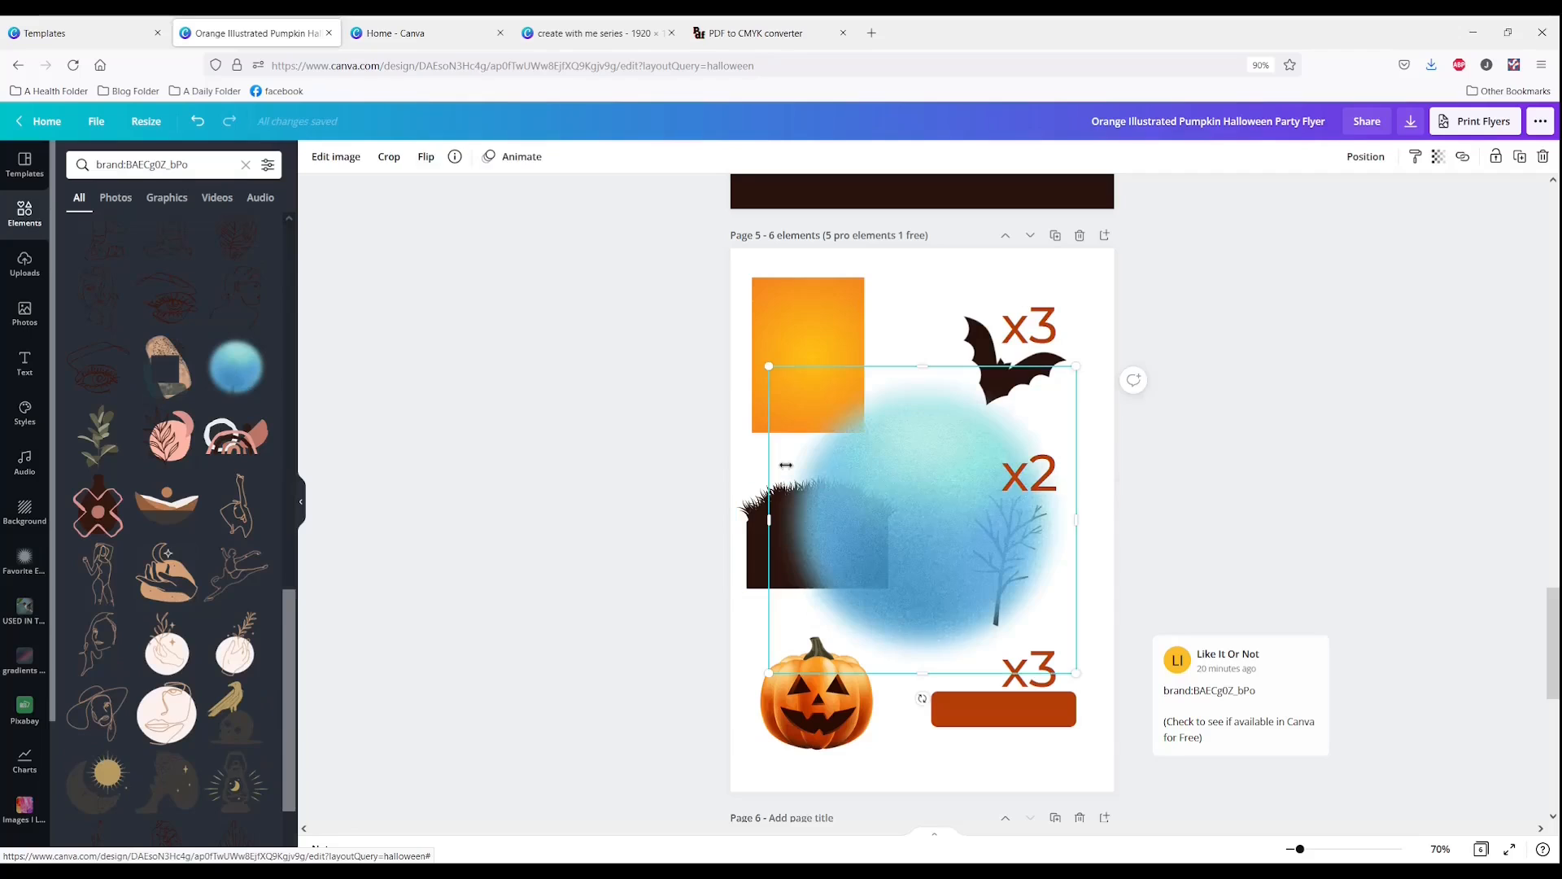
drag(901, 484, 87, 593)
scroll(87, 593, down, 1)
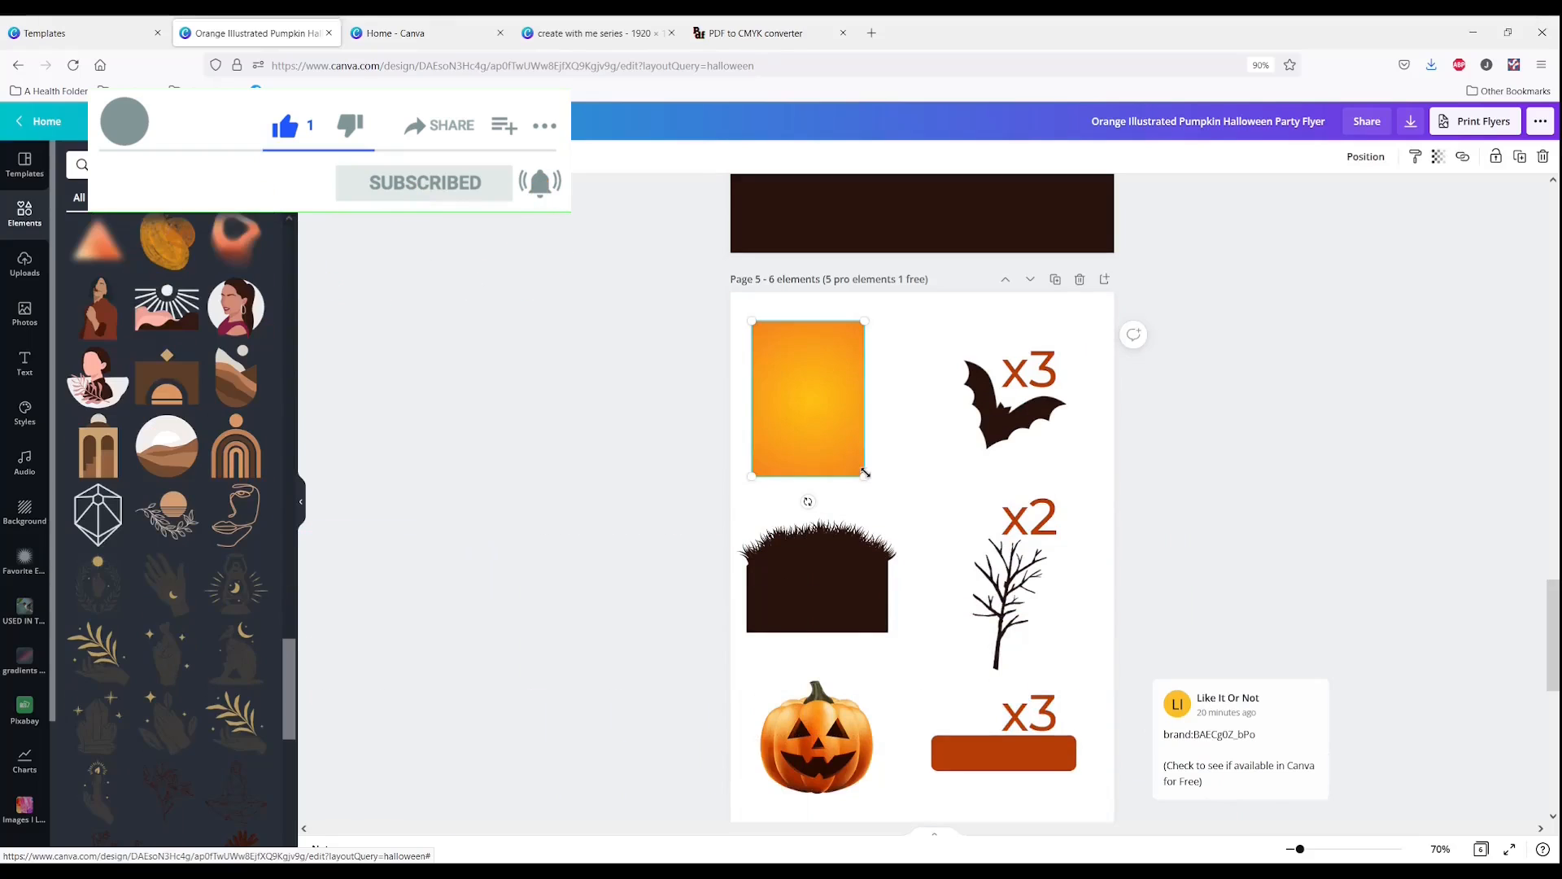
Enlarge the orange gradient rectangle on page 5 until it covers the whole page
drag(865, 472, 1096, 740)
drag(749, 316, 726, 293)
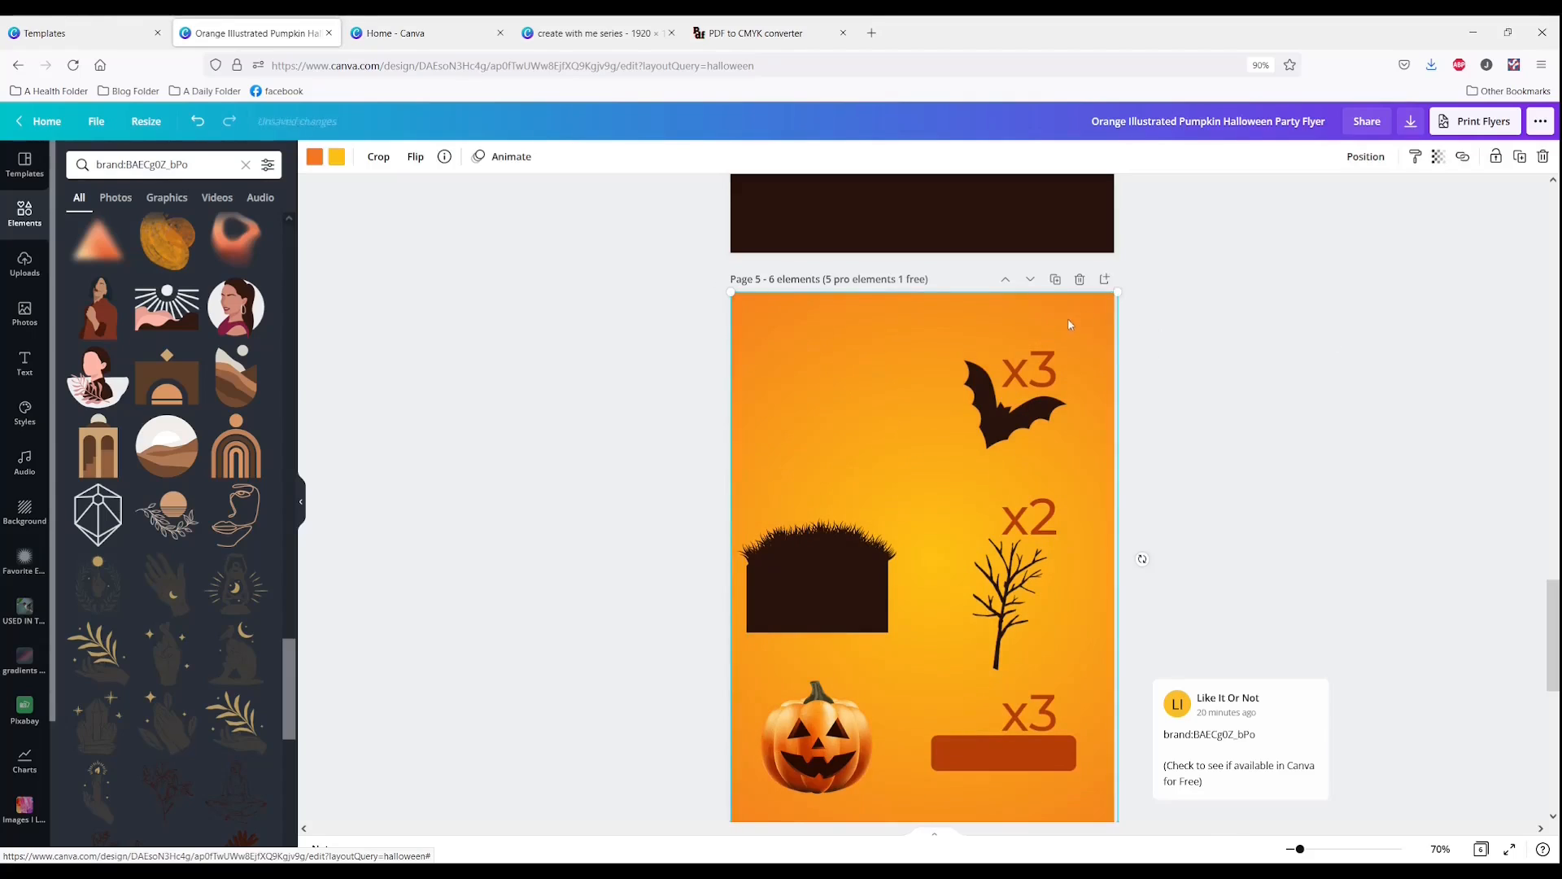
click(1197, 499)
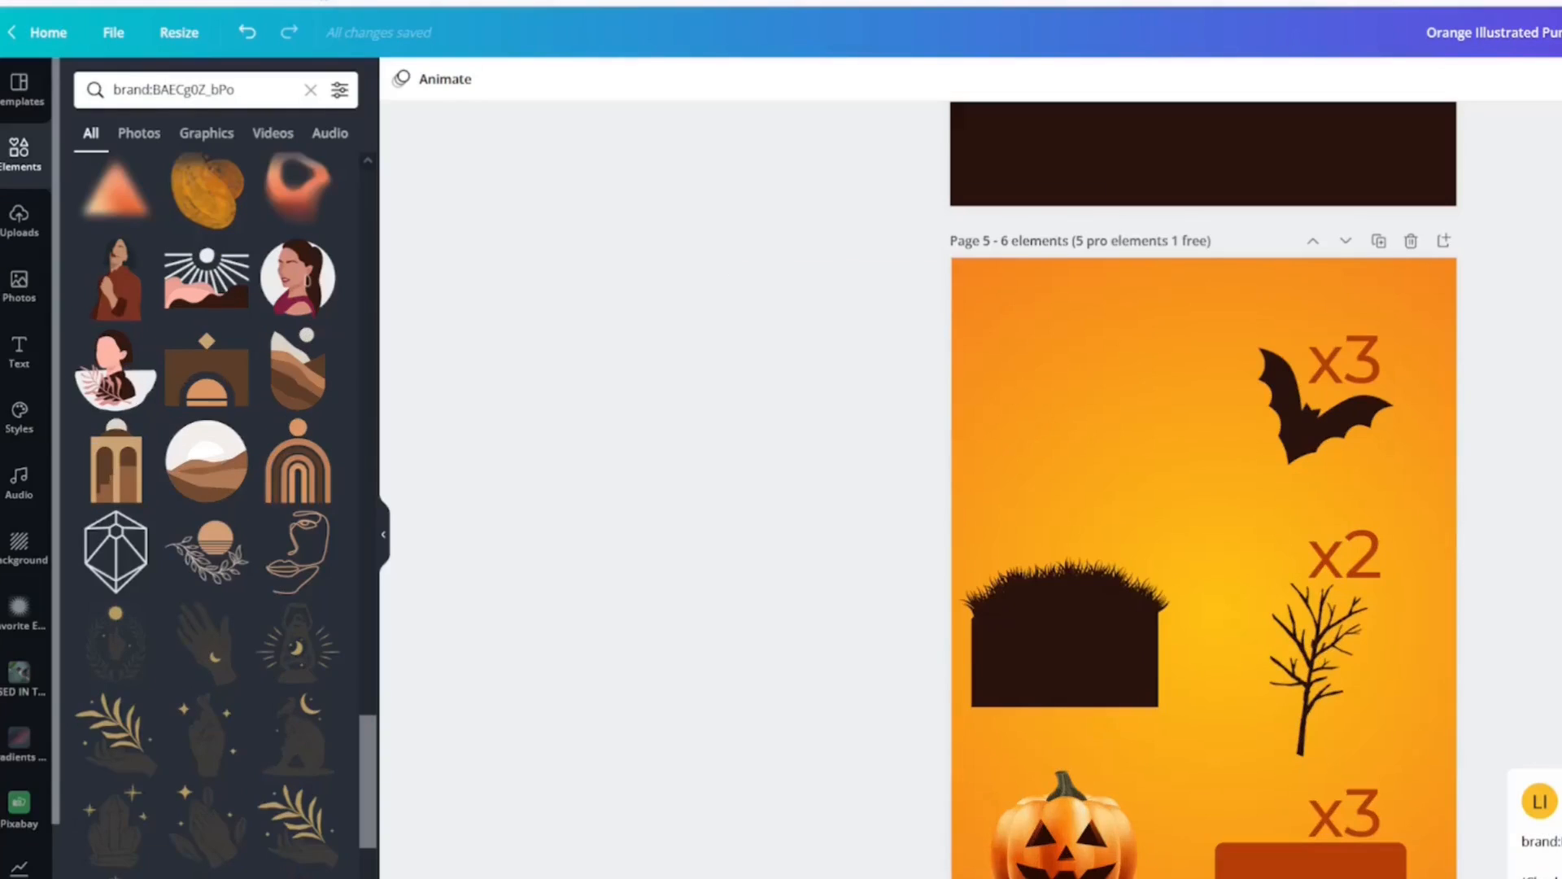
Show the print bleed and enlarge page 5's orange gradient background past the bleed edges on all sides
click(122, 36)
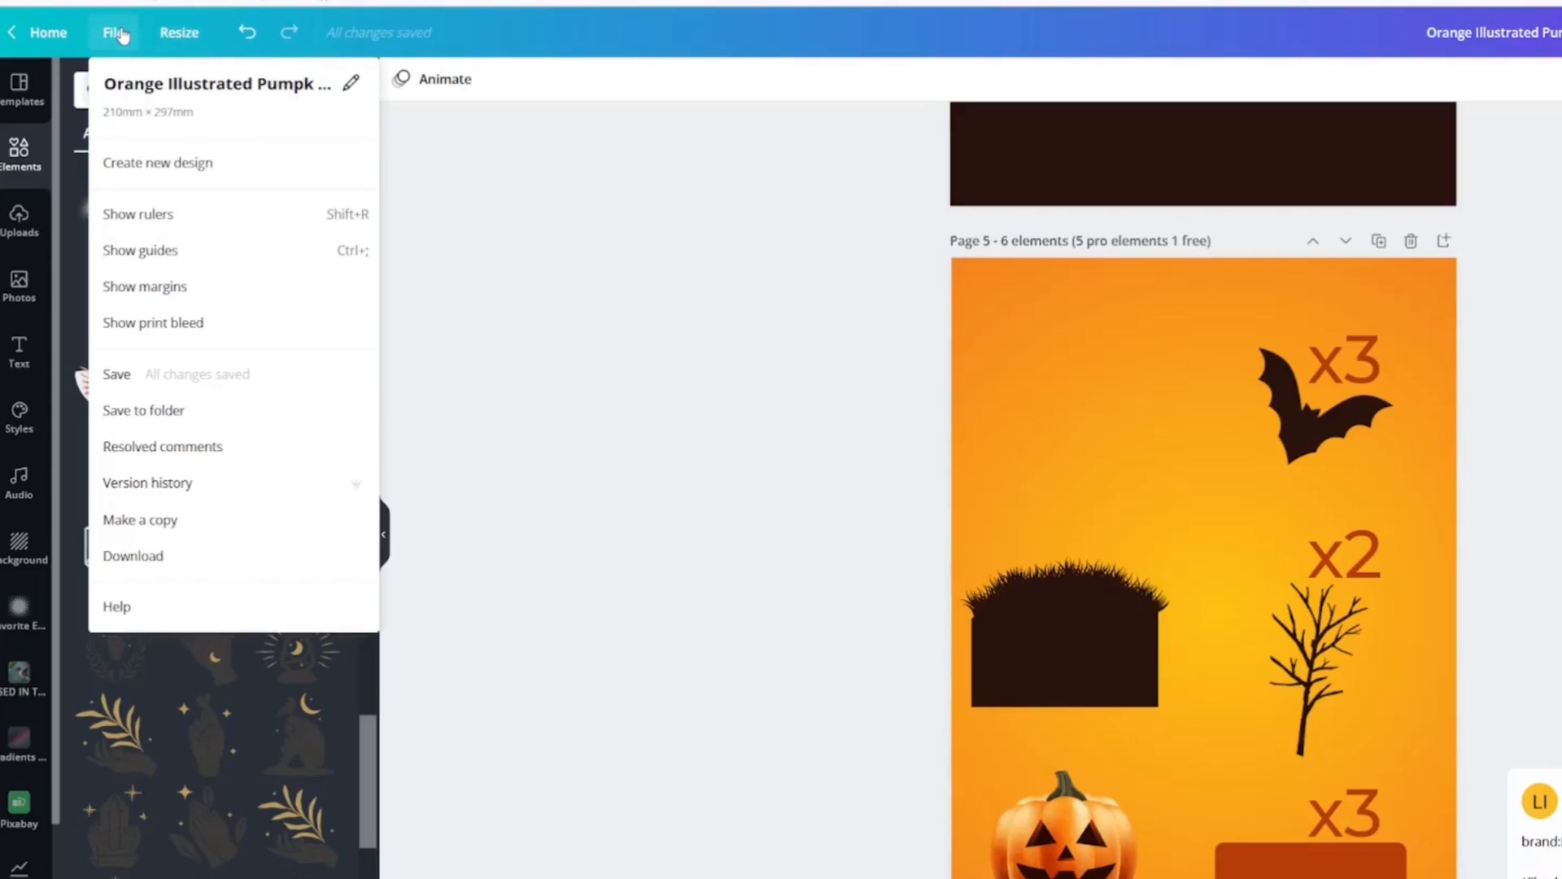
click(219, 325)
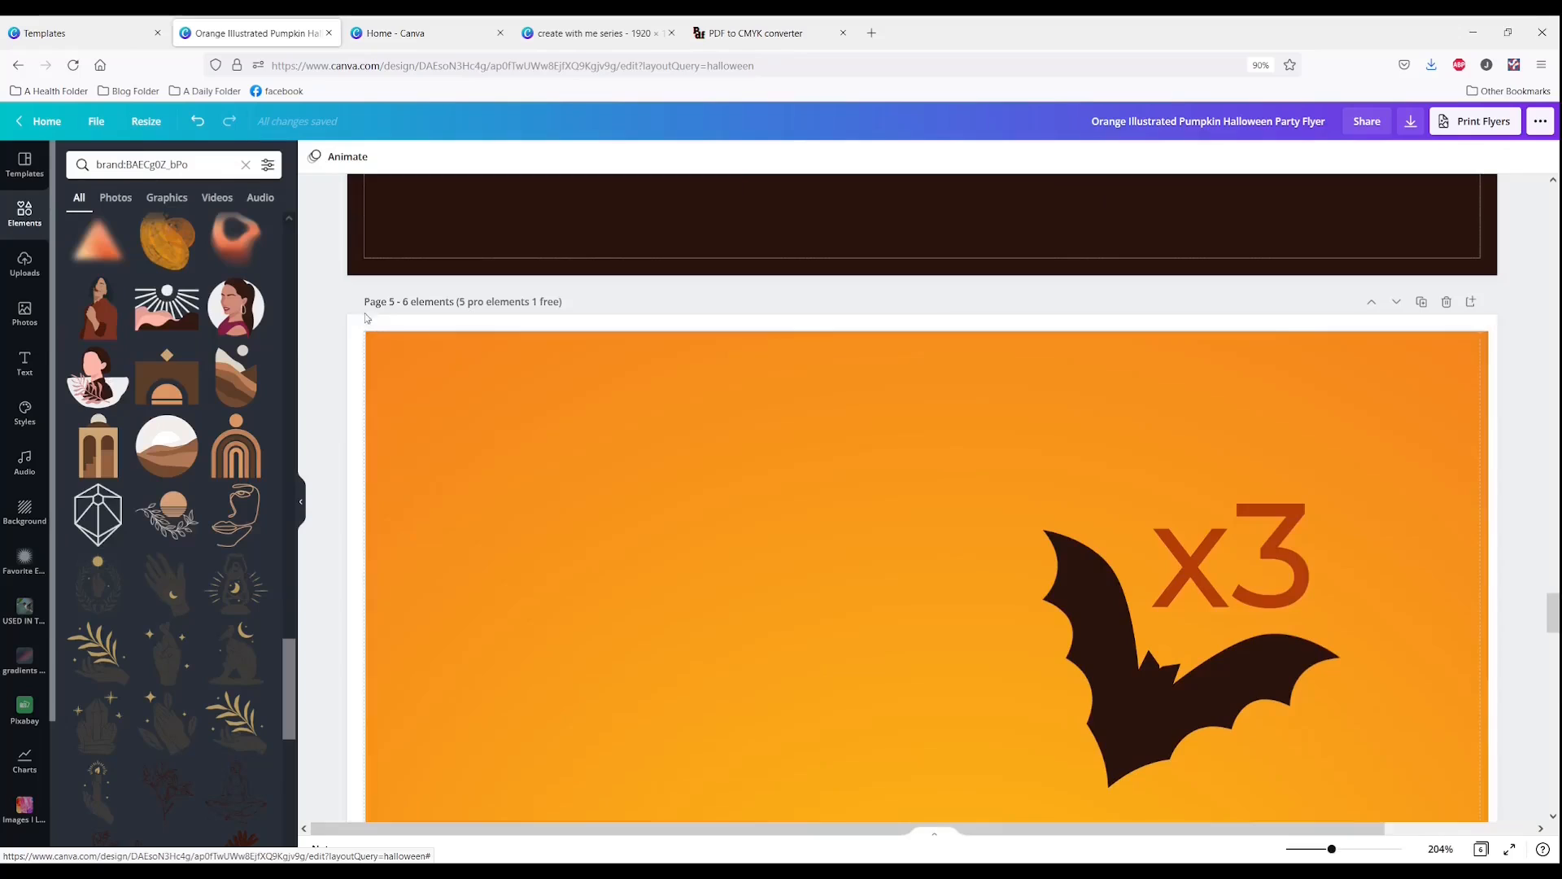
click(414, 385)
scroll(955, 467, down, 6)
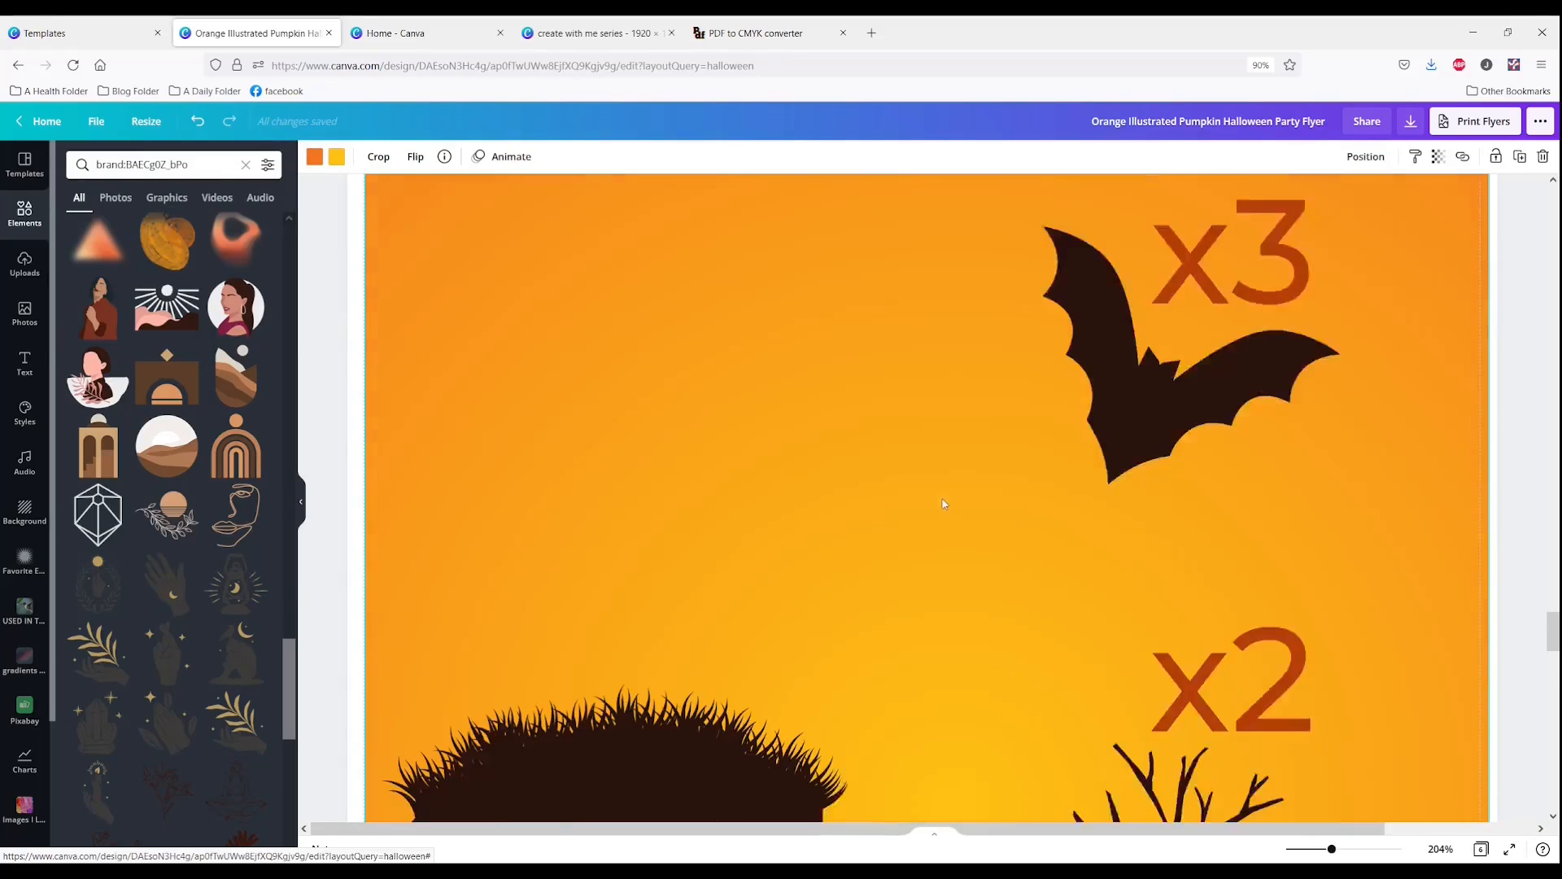
scroll(976, 526, down, 6)
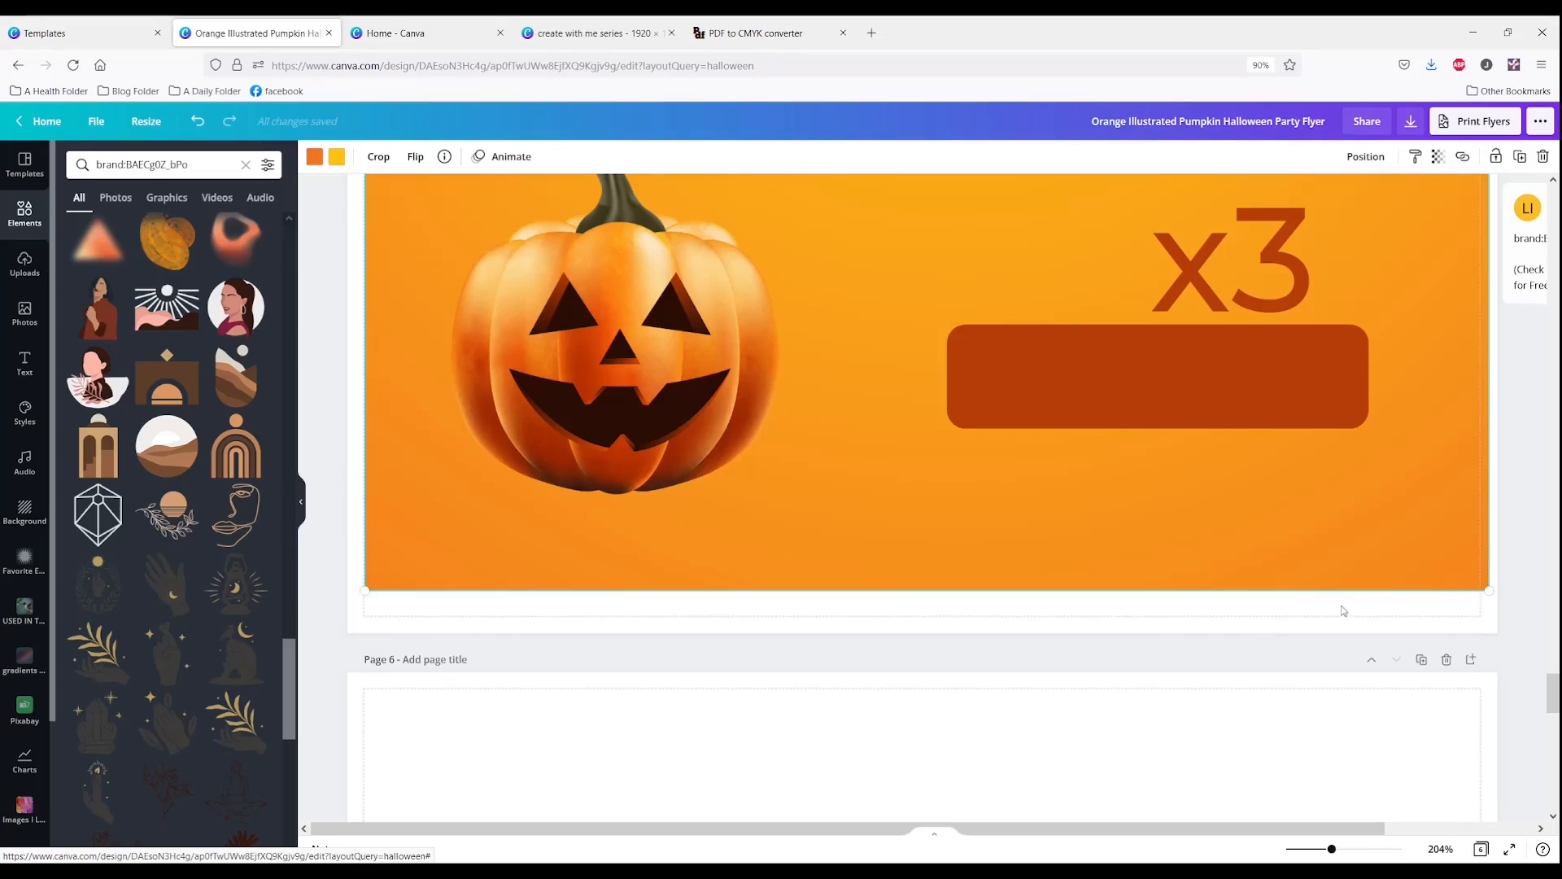
drag(1492, 589, 1519, 668)
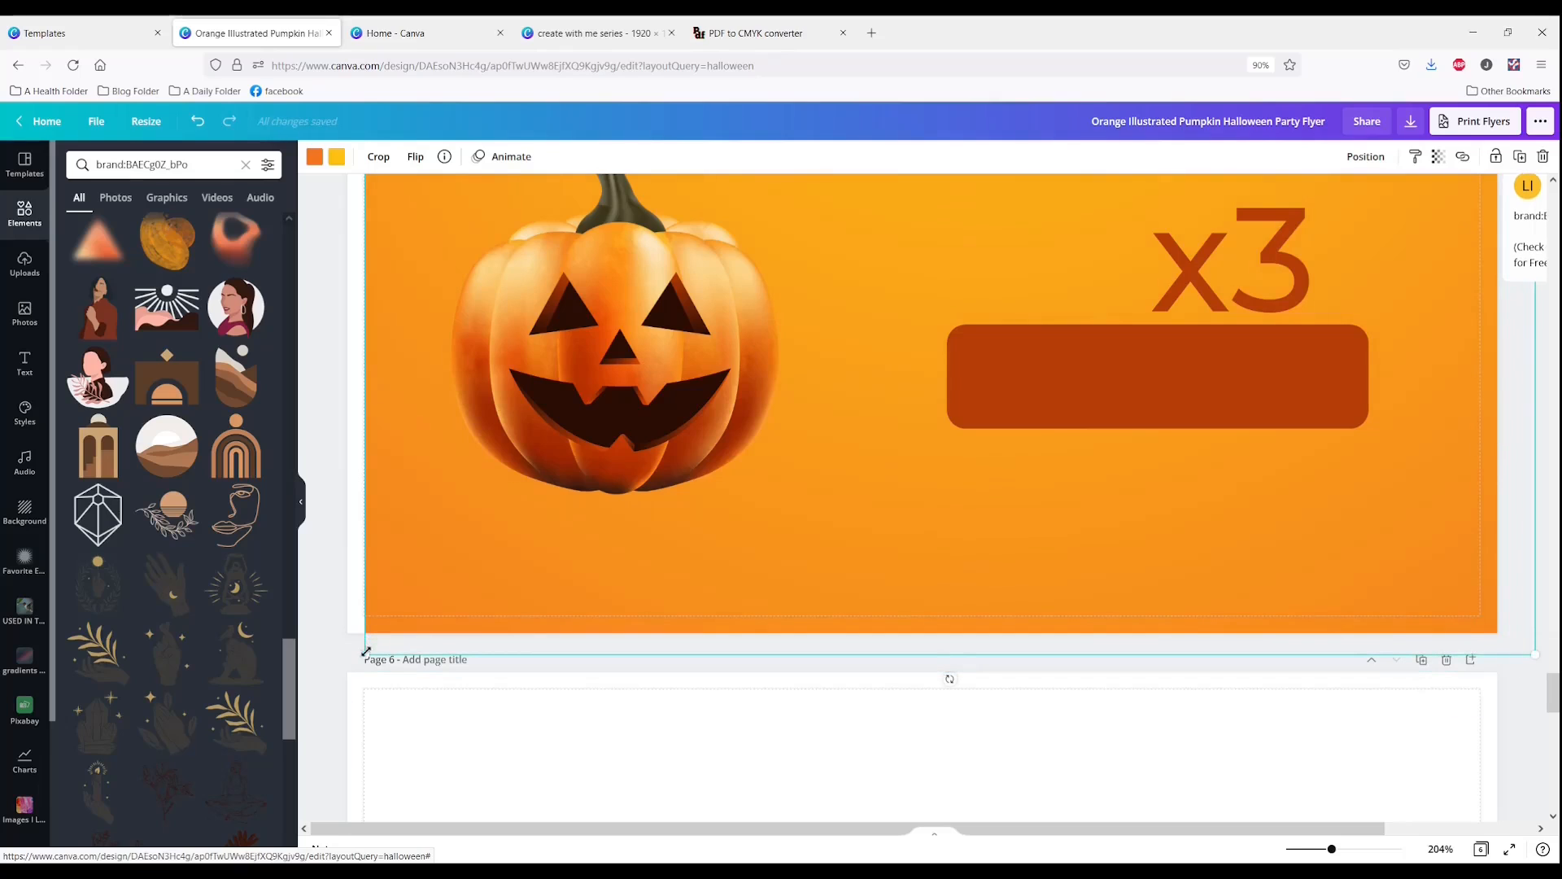
drag(359, 657, 296, 661)
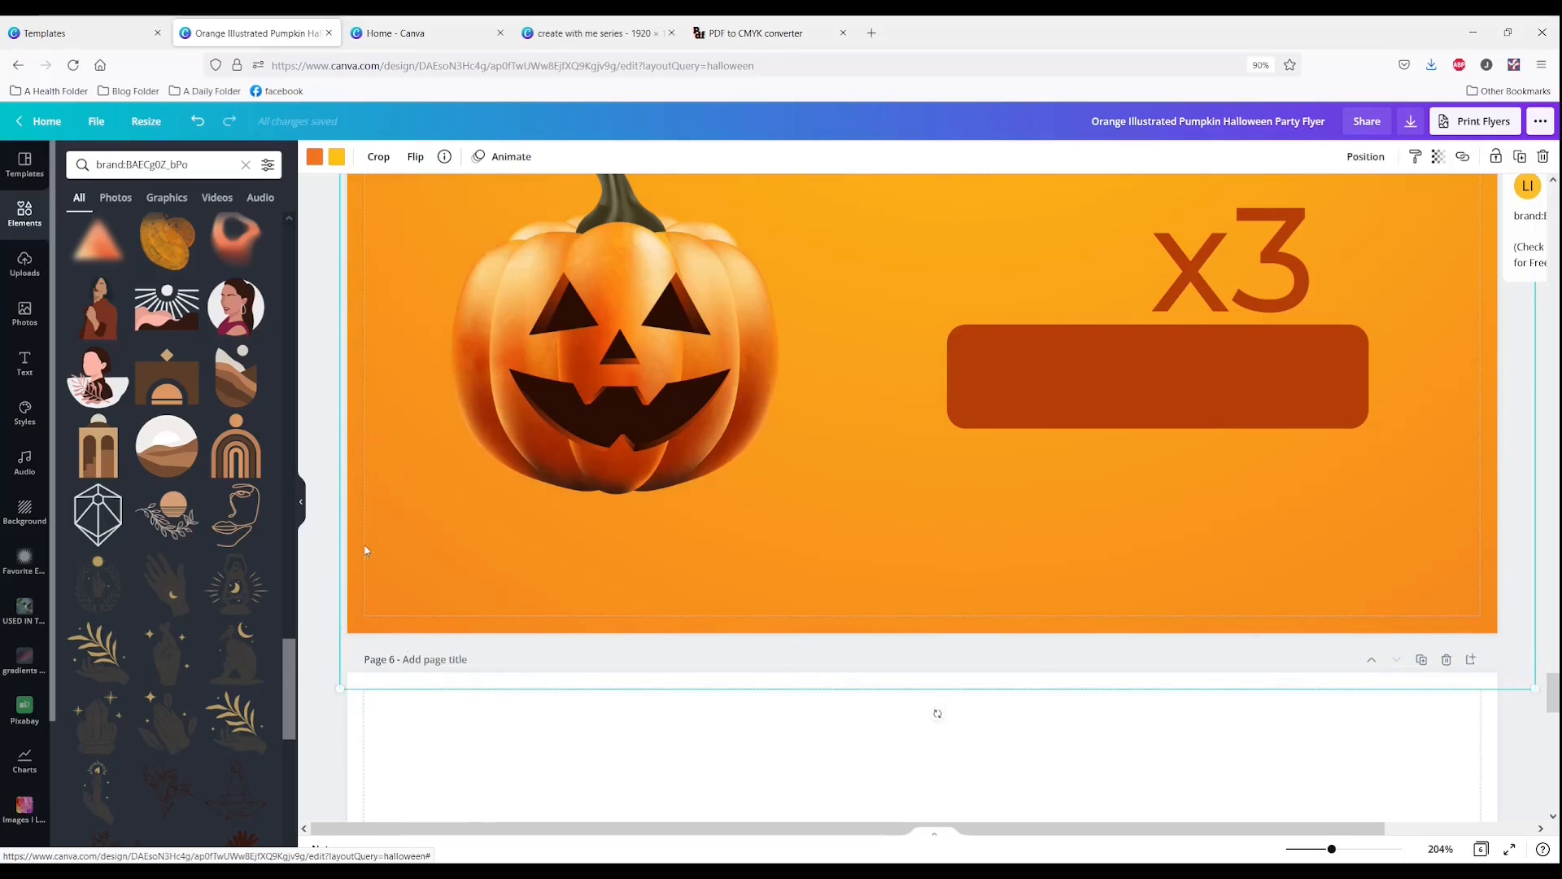
scroll(367, 568, up, 3)
scroll(368, 568, up, 10)
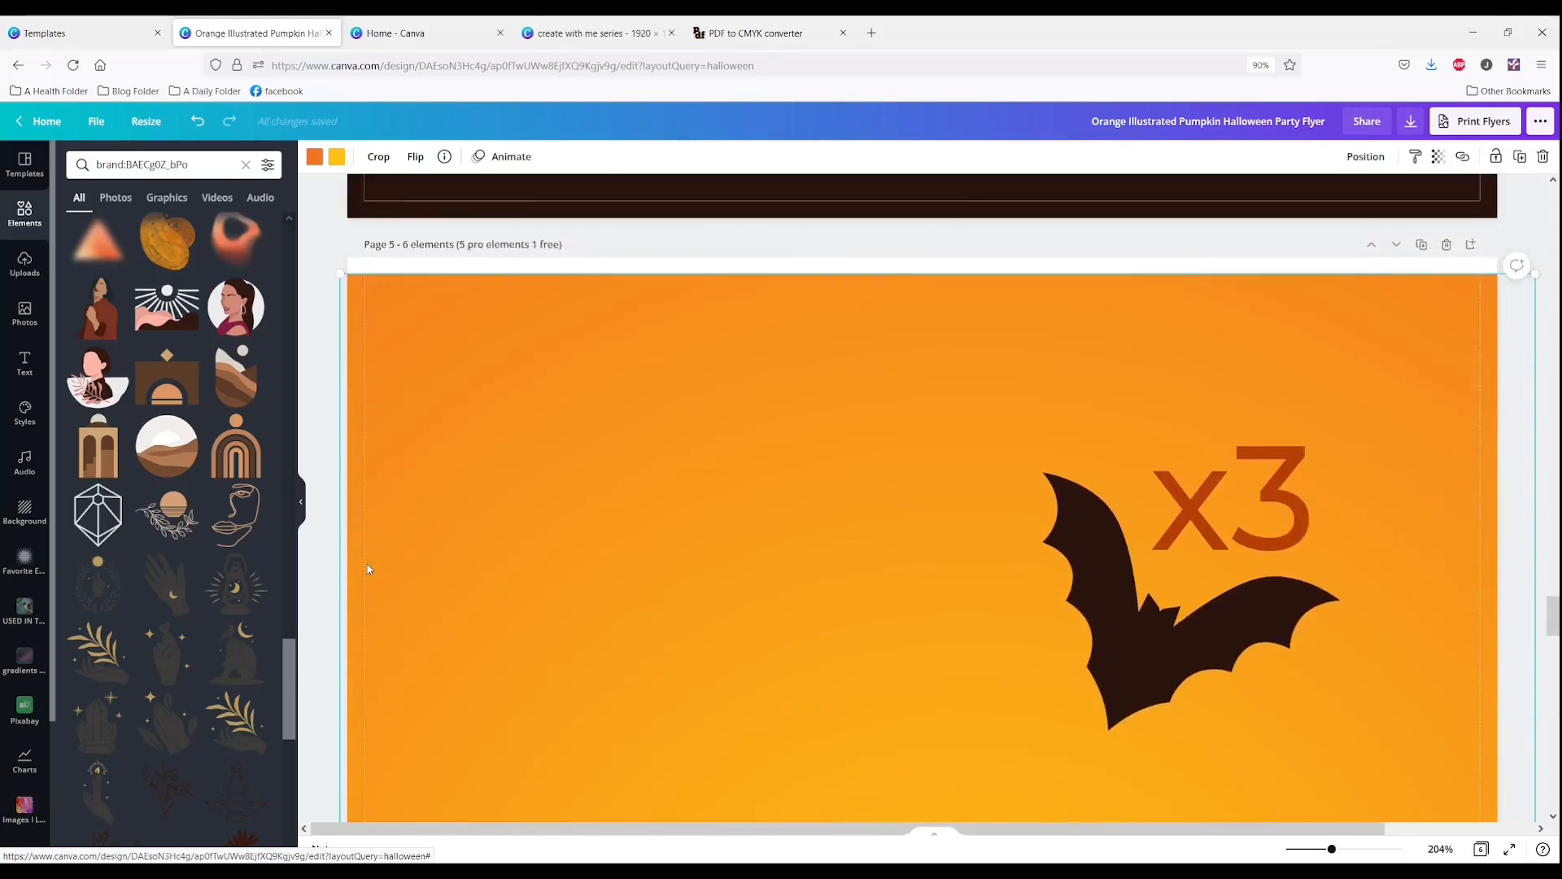
drag(340, 376, 324, 352)
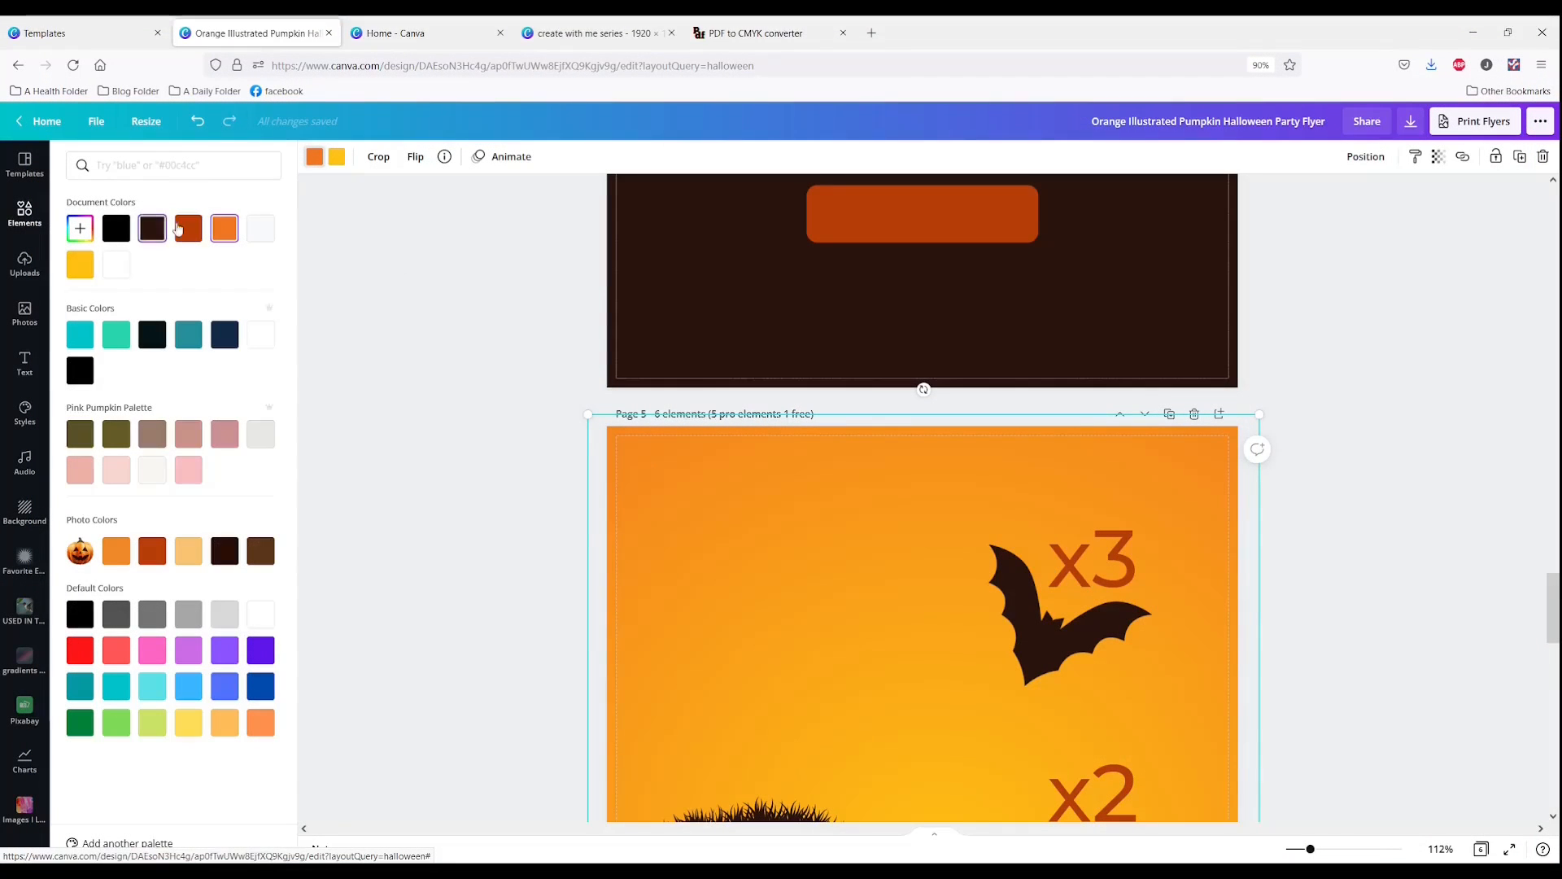
Recolour page 5's gradient background with dark navy at the edges and light pink from the Pink Pumpkin Palette in the centre
click(188, 231)
click(221, 236)
click(149, 231)
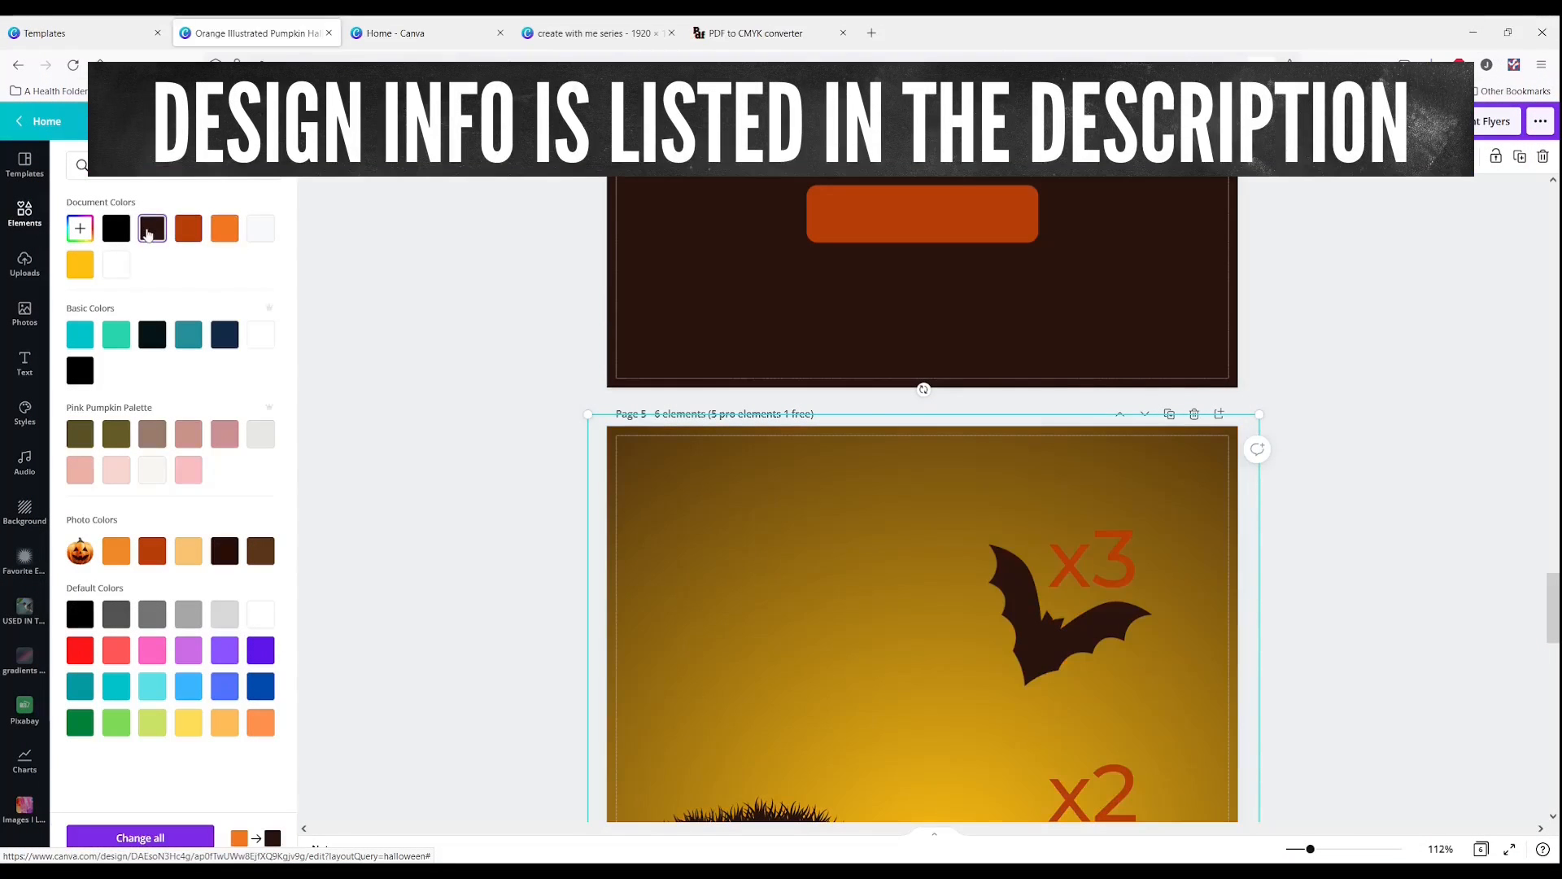
click(218, 342)
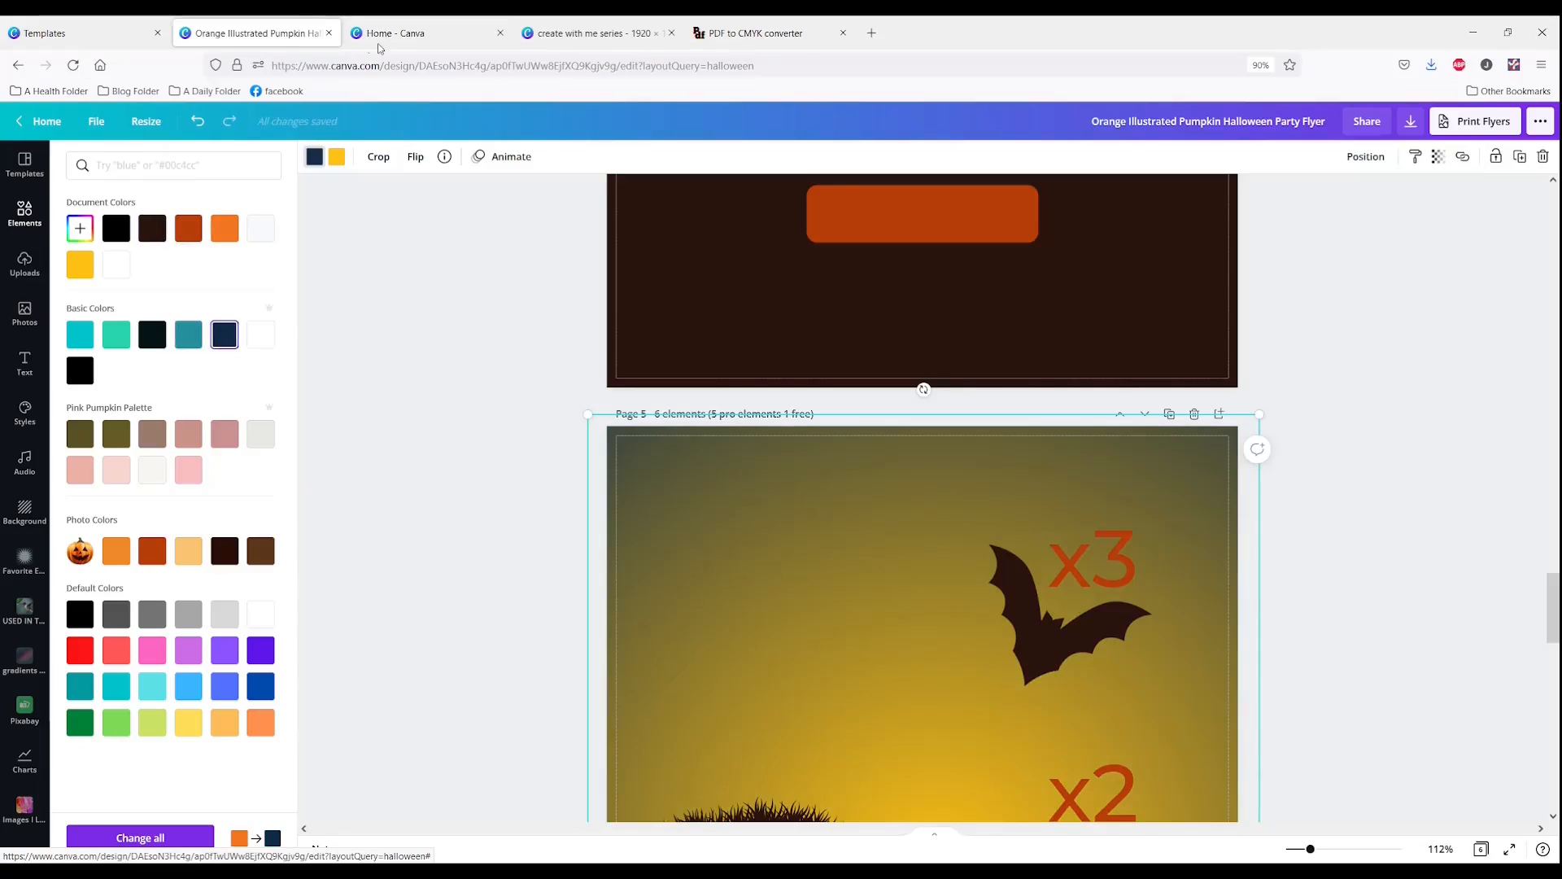
click(188, 471)
scroll(1502, 541, down, 6)
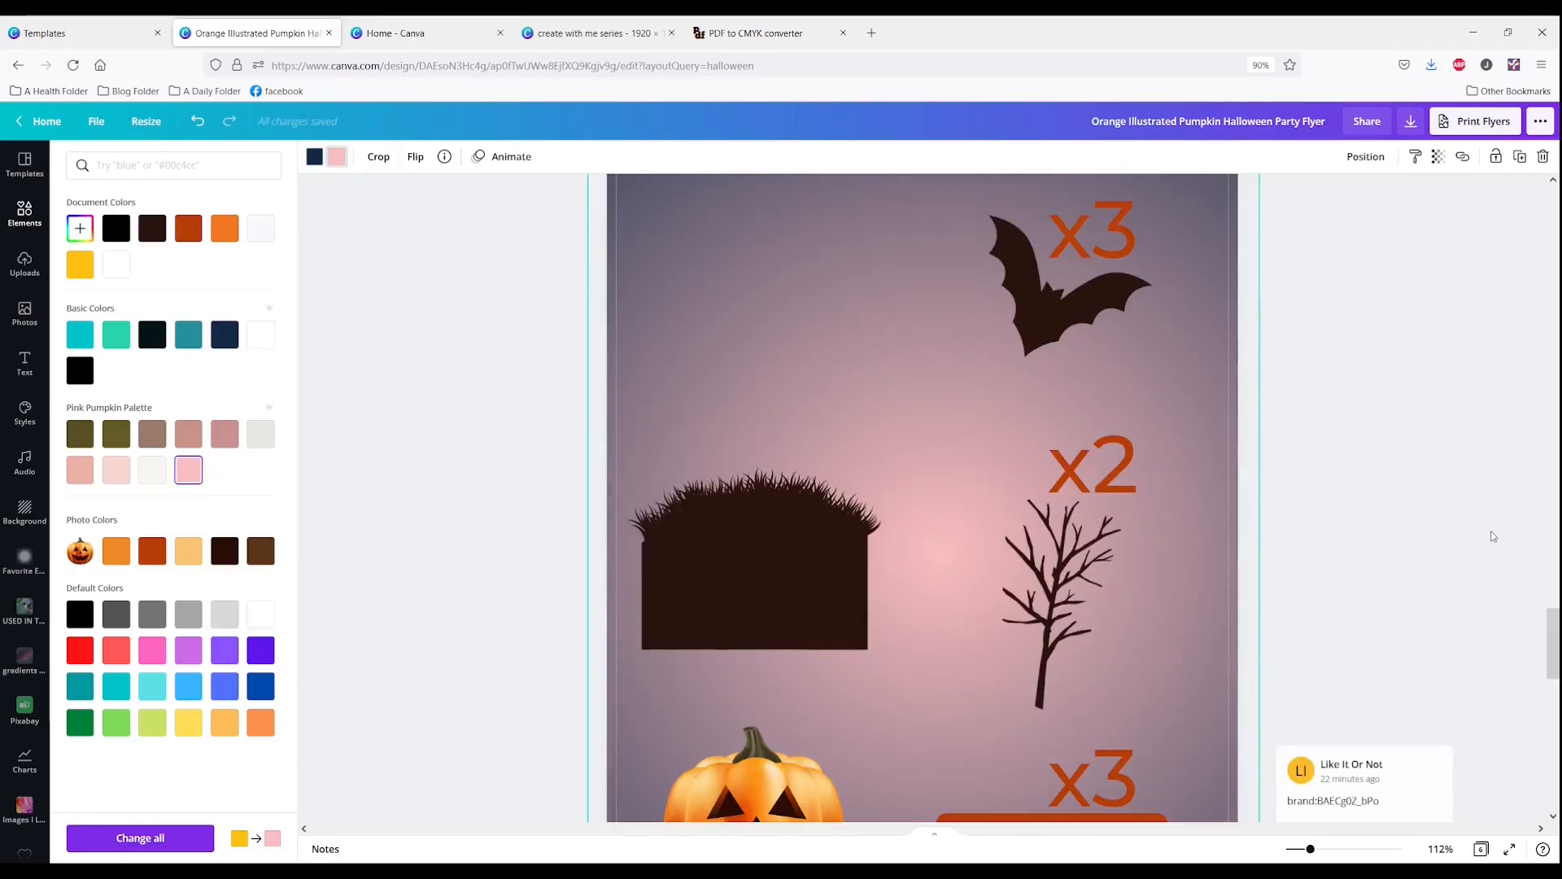
Delete the circular logo placeholder text from the flyer on page 1
scroll(1501, 541, up, 3)
click(846, 509)
scroll(932, 534, up, 3)
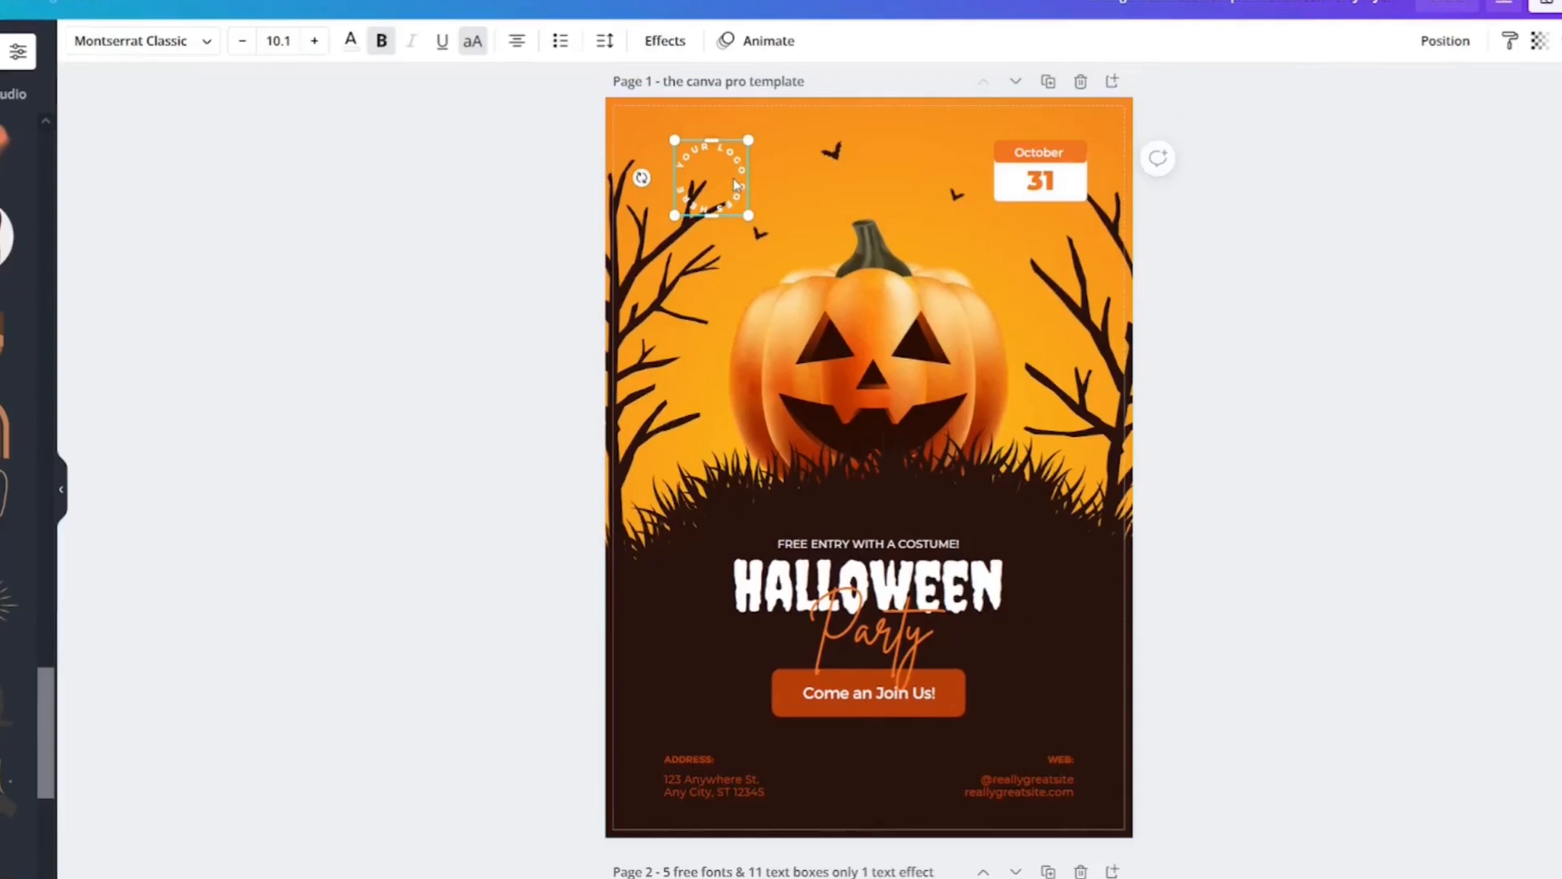
key(Delete)
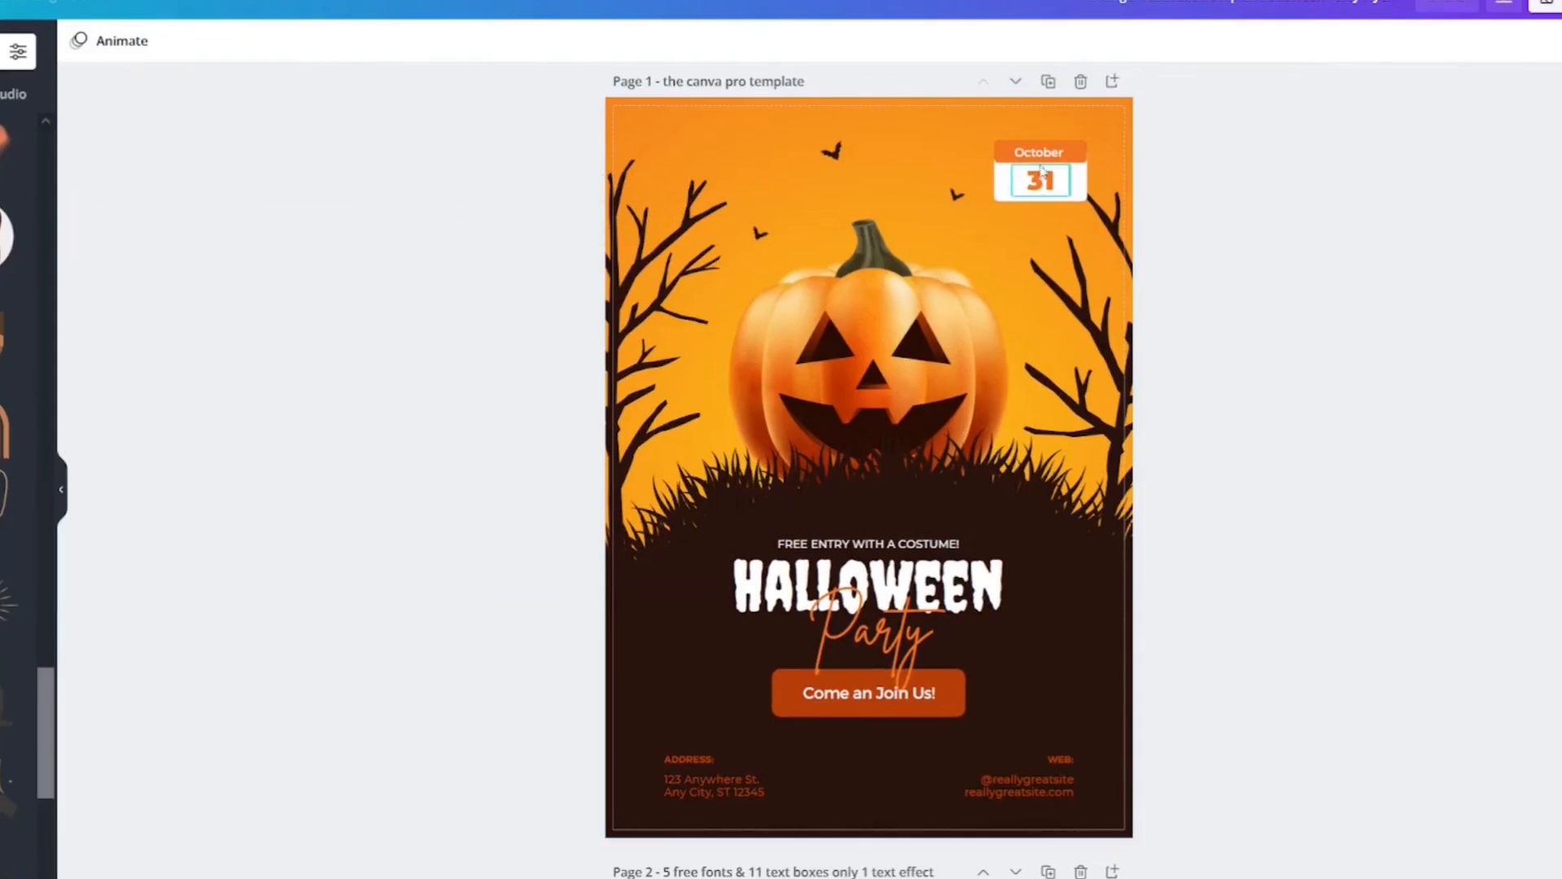
Change the day number under October on page 1 to 30
click(1041, 180)
click(1041, 180)
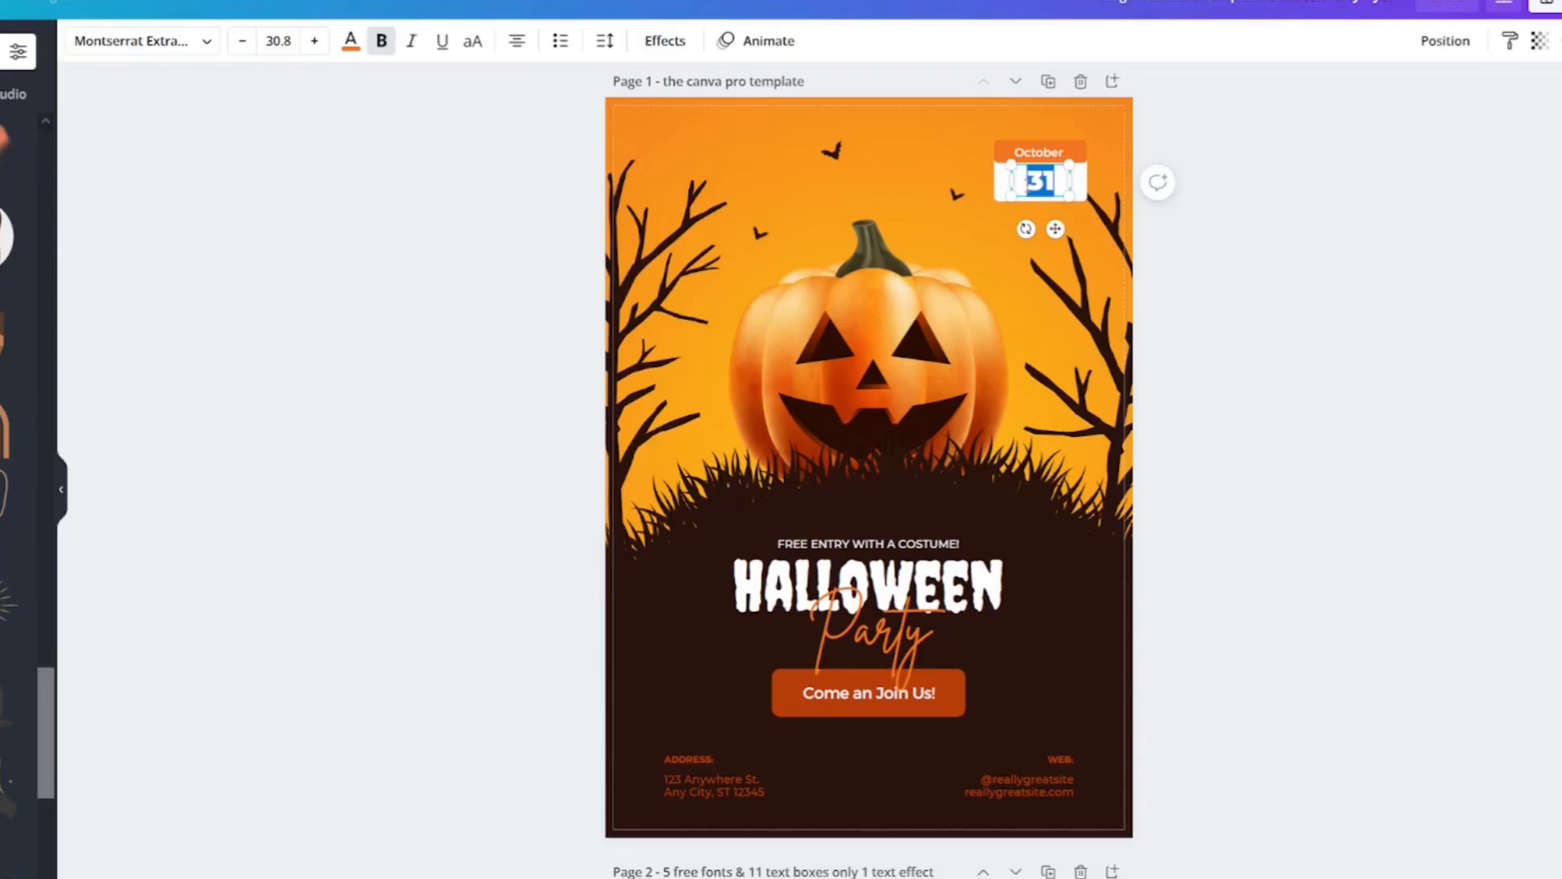
text(30)
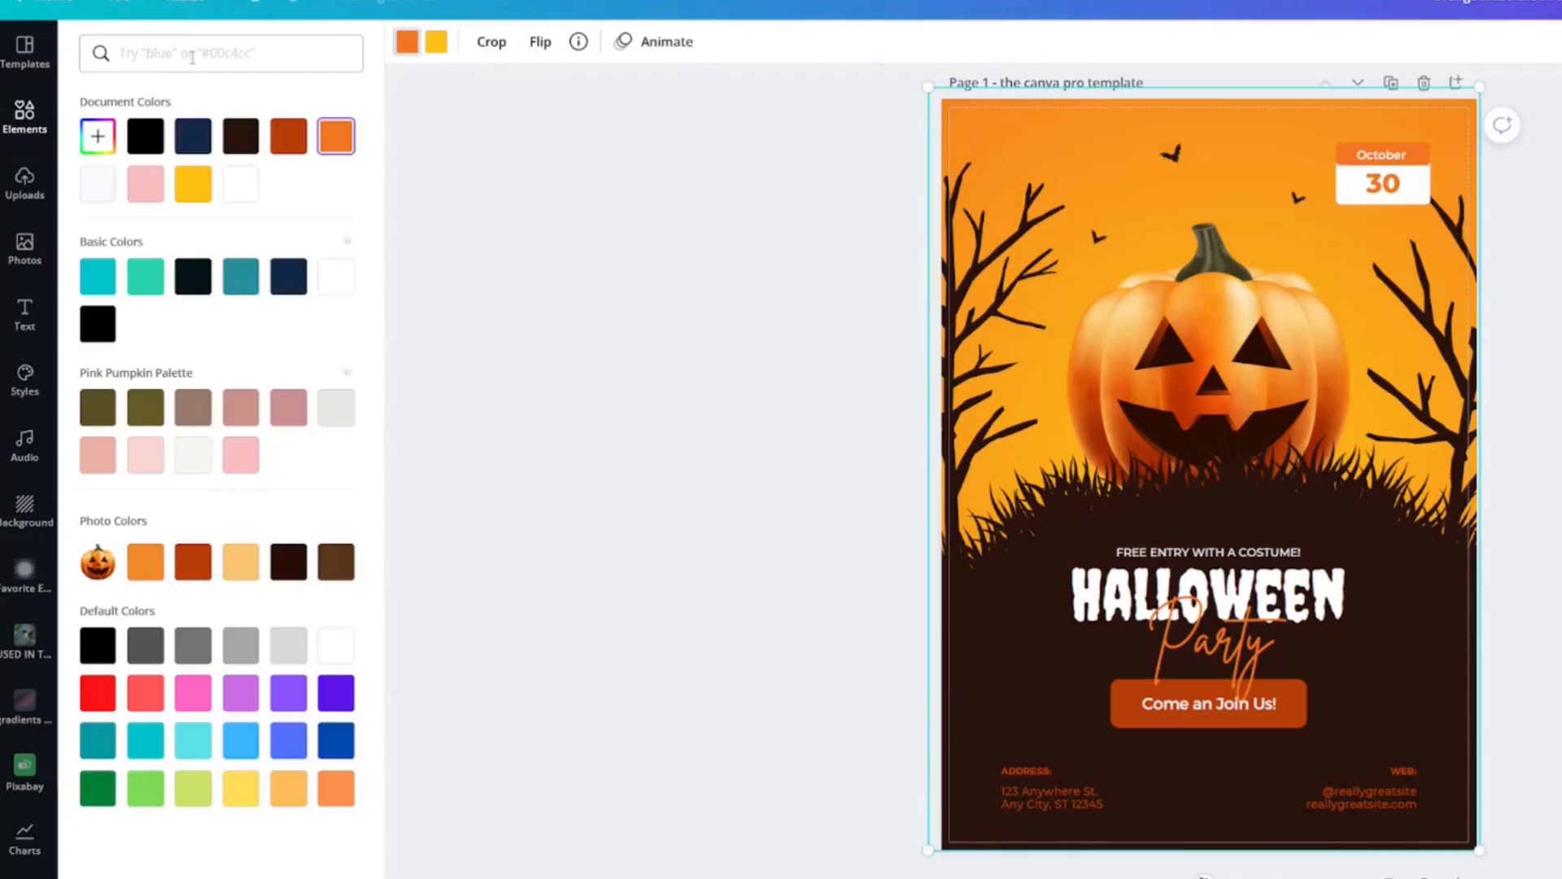
Search the colours for "autumn" and recolour page 1's background gradient with the orange and yellow from Autumn's Here
click(192, 54)
text(autumn)
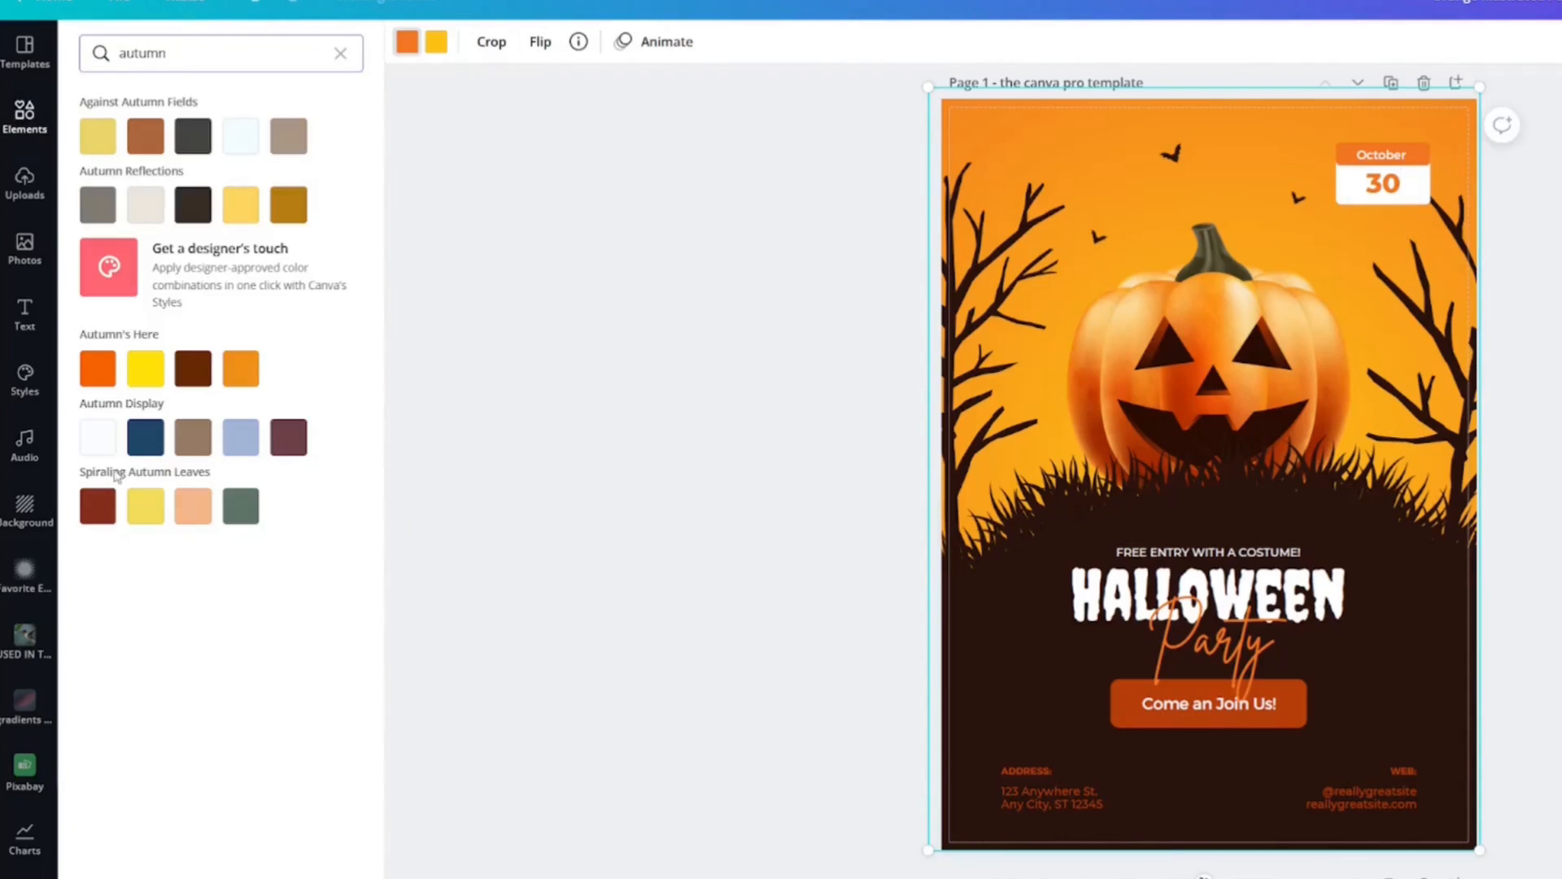
click(93, 374)
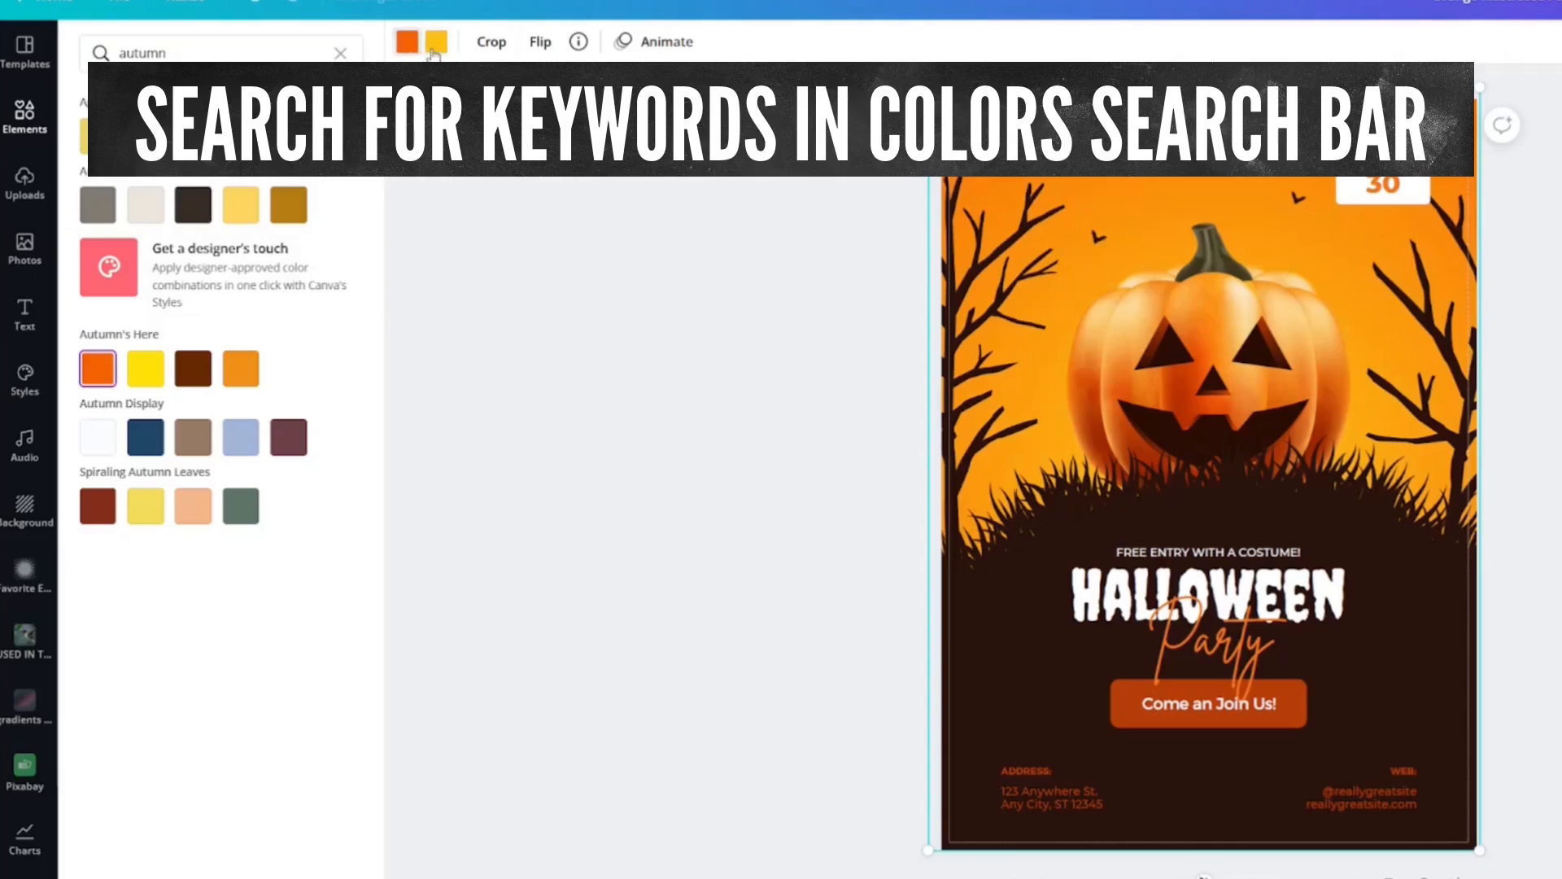
click(435, 45)
click(147, 370)
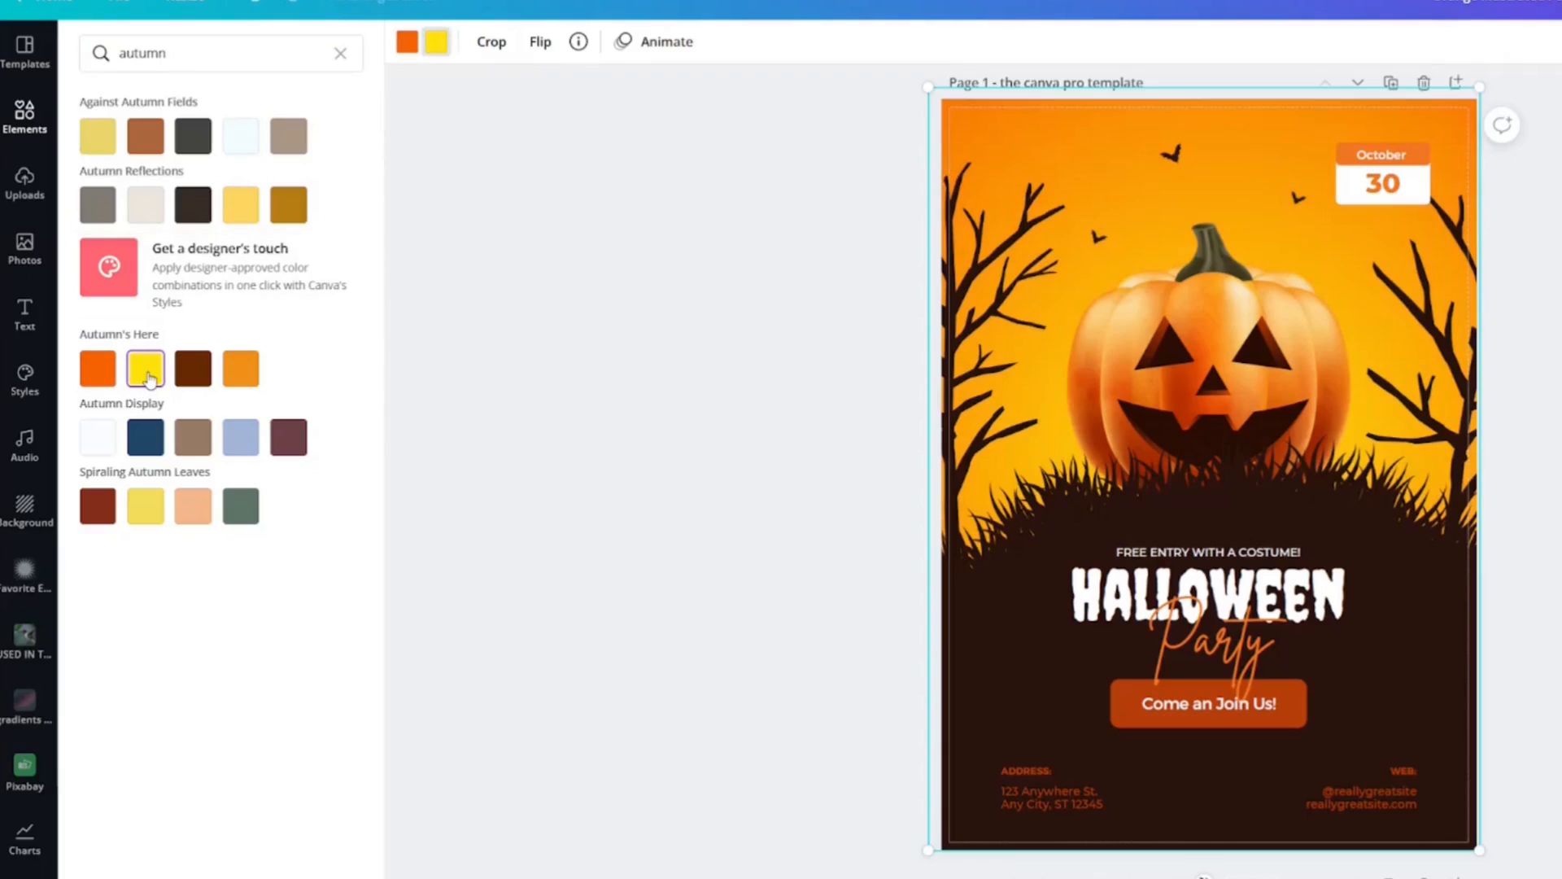
Try other autumn palette colours for the gradient's centre on page 1 and return to the Autumn's Here yellow
click(147, 439)
click(192, 444)
click(187, 507)
click(101, 511)
click(146, 368)
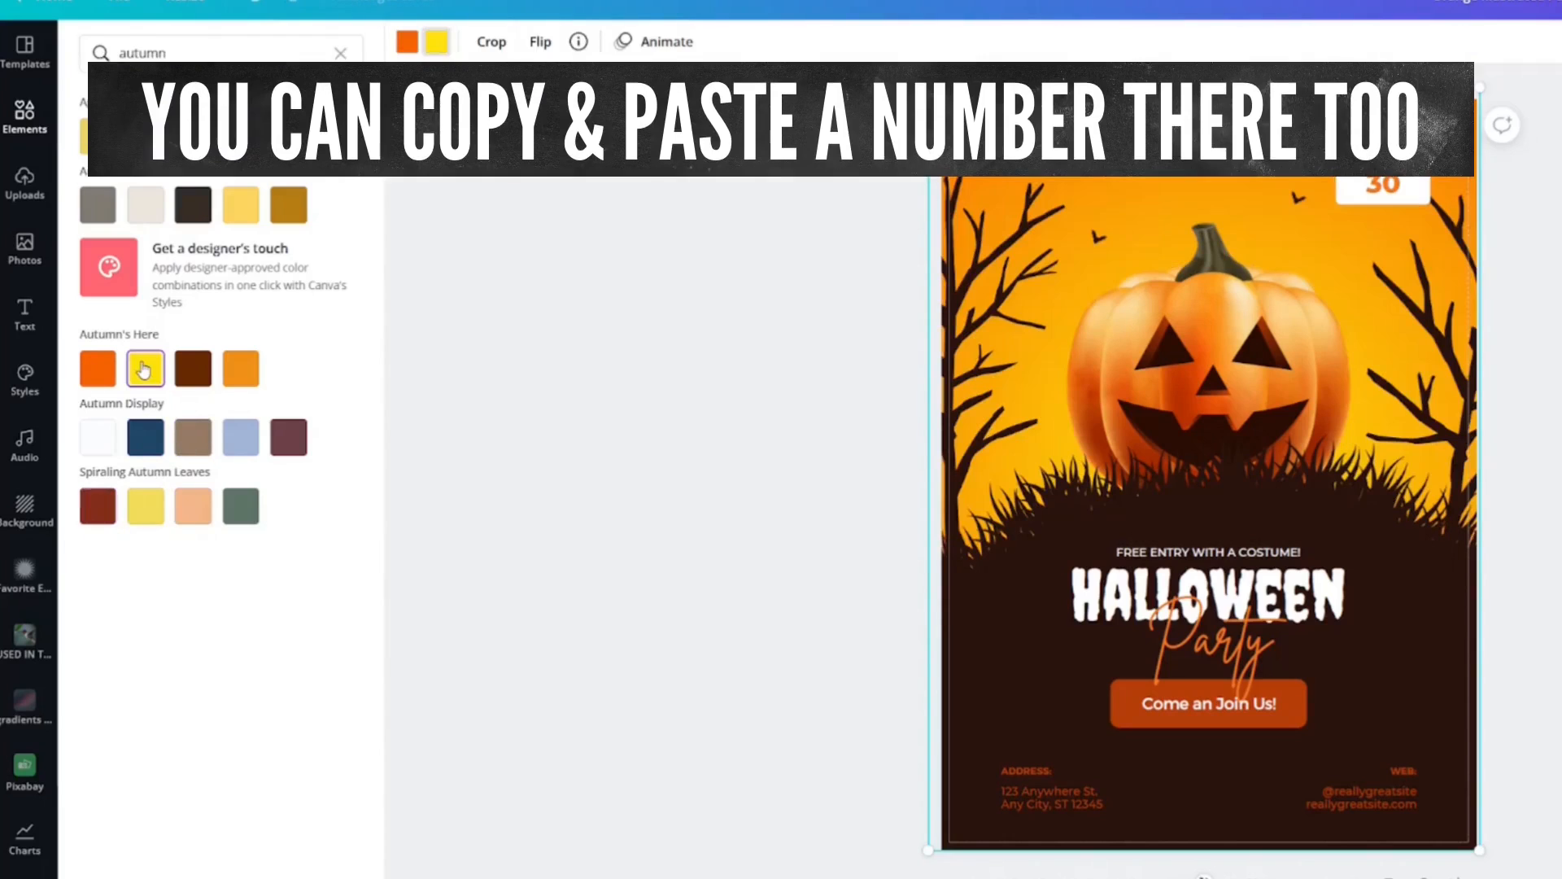
click(96, 136)
click(135, 365)
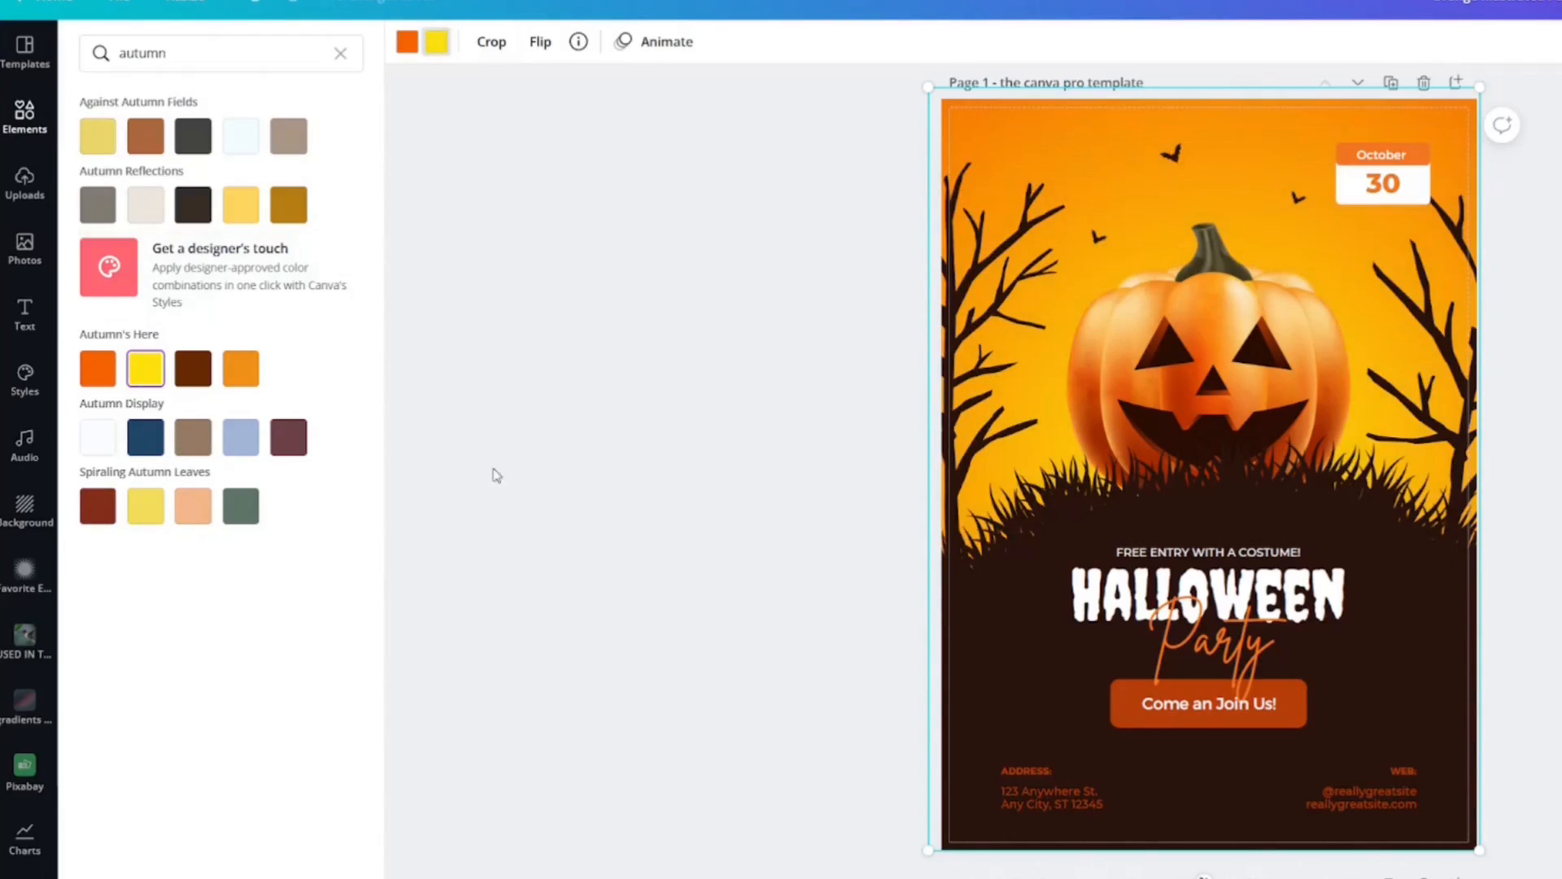
click(602, 499)
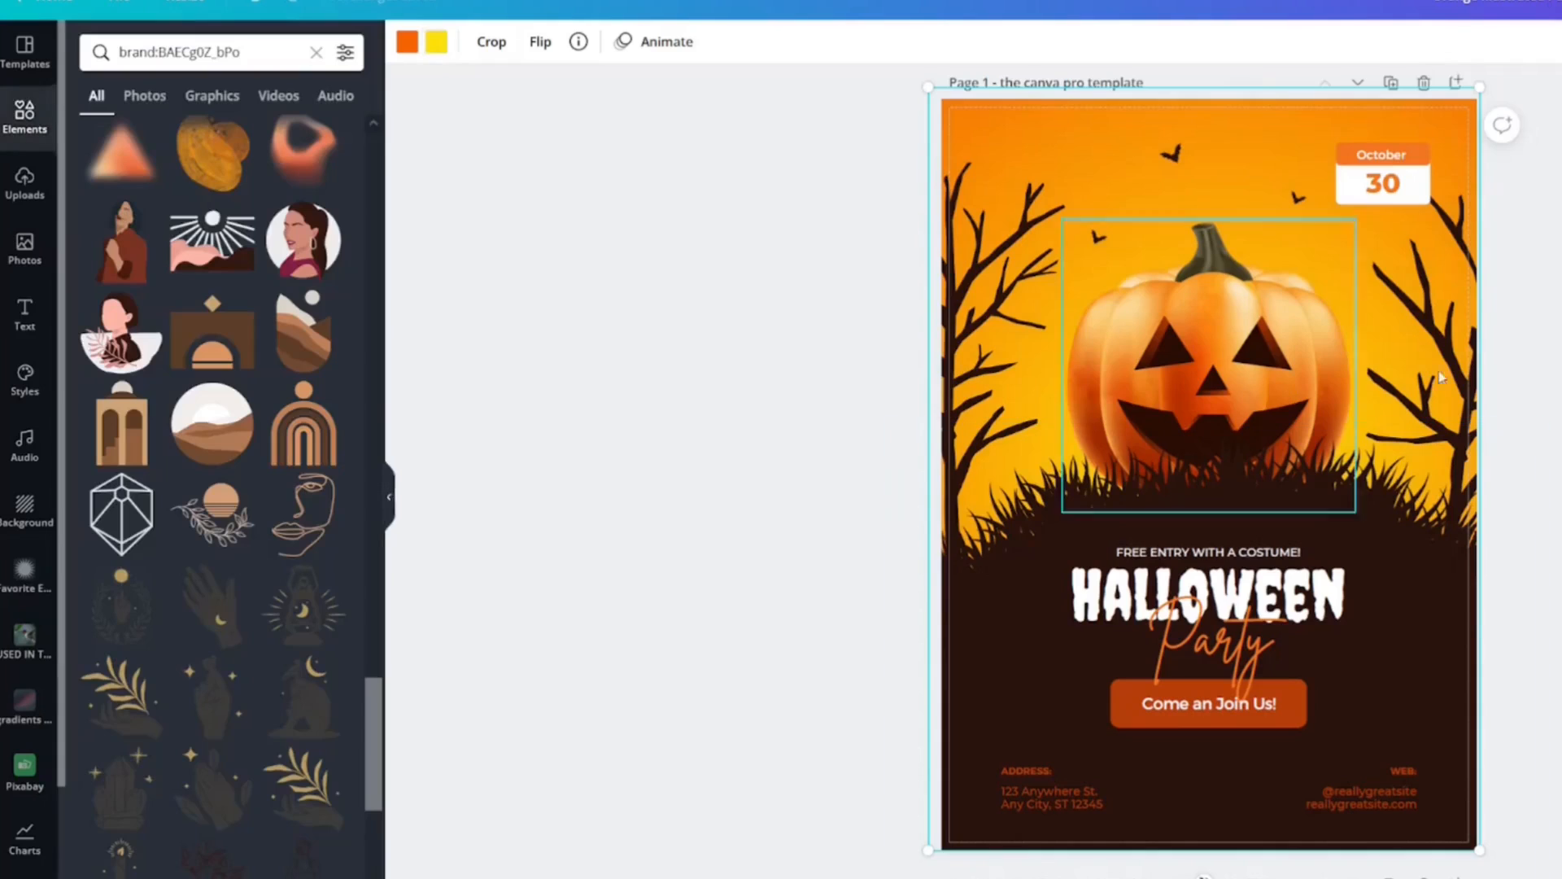
Delete the three small flying silhouettes from the sky around the pumpkin on page 1
click(1522, 368)
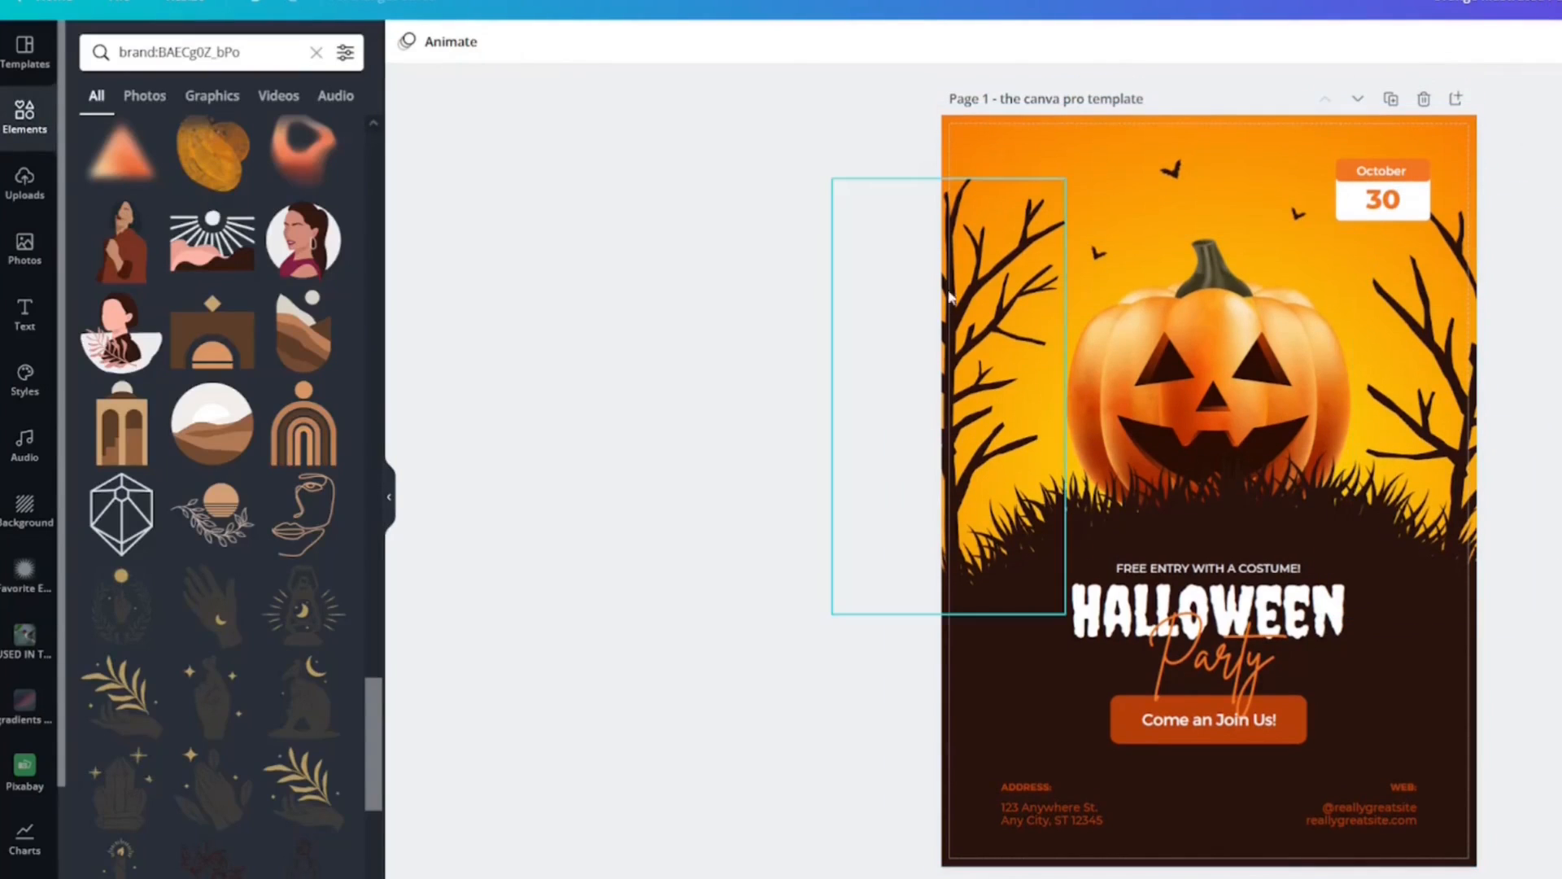
click(1299, 219)
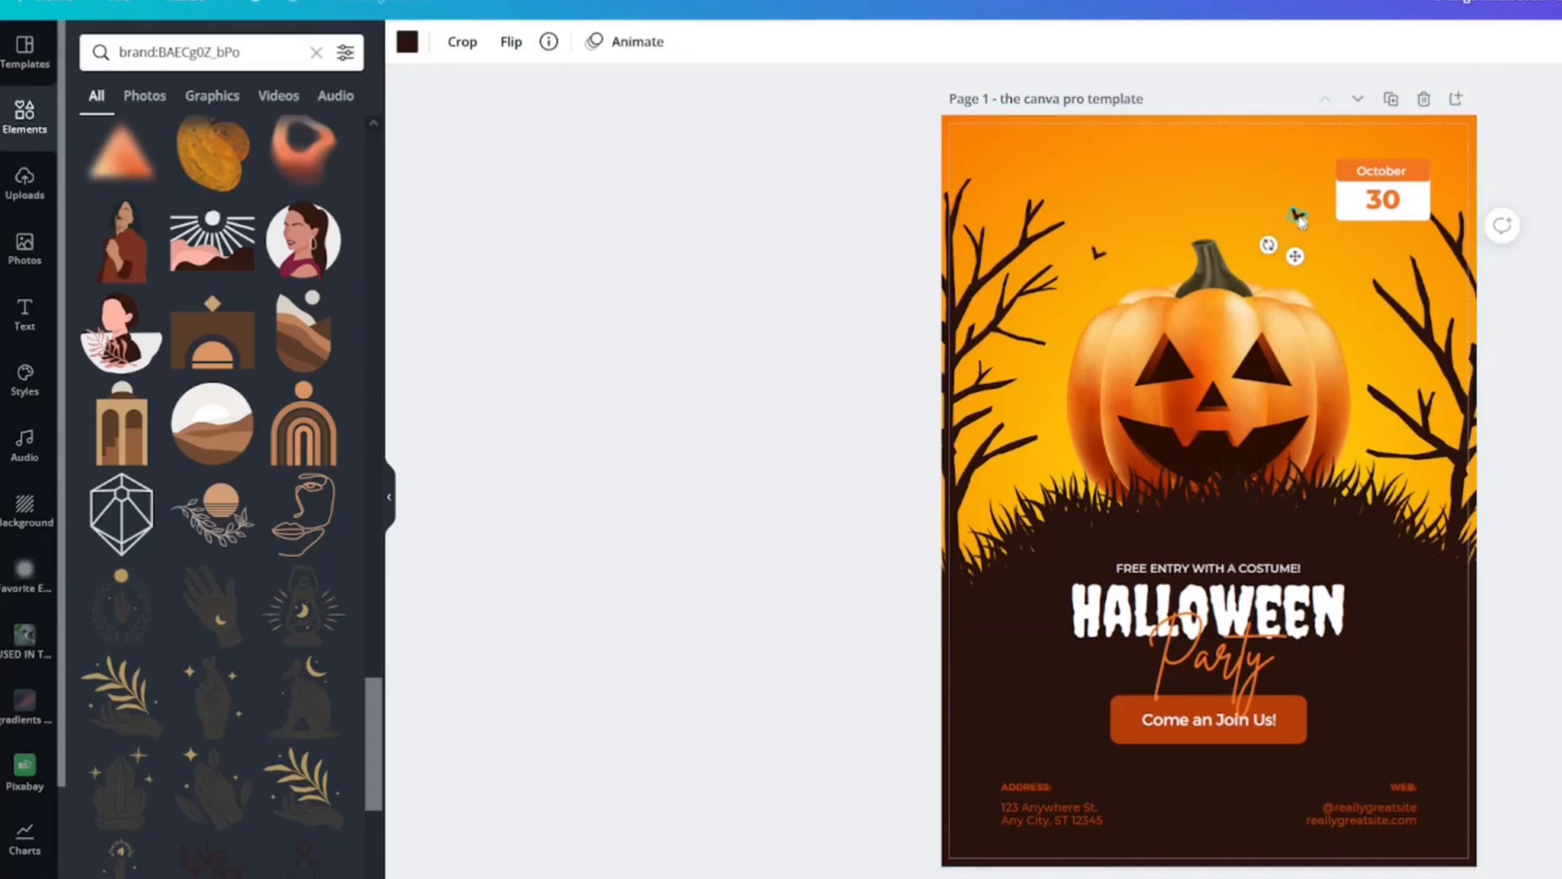
click(1096, 258)
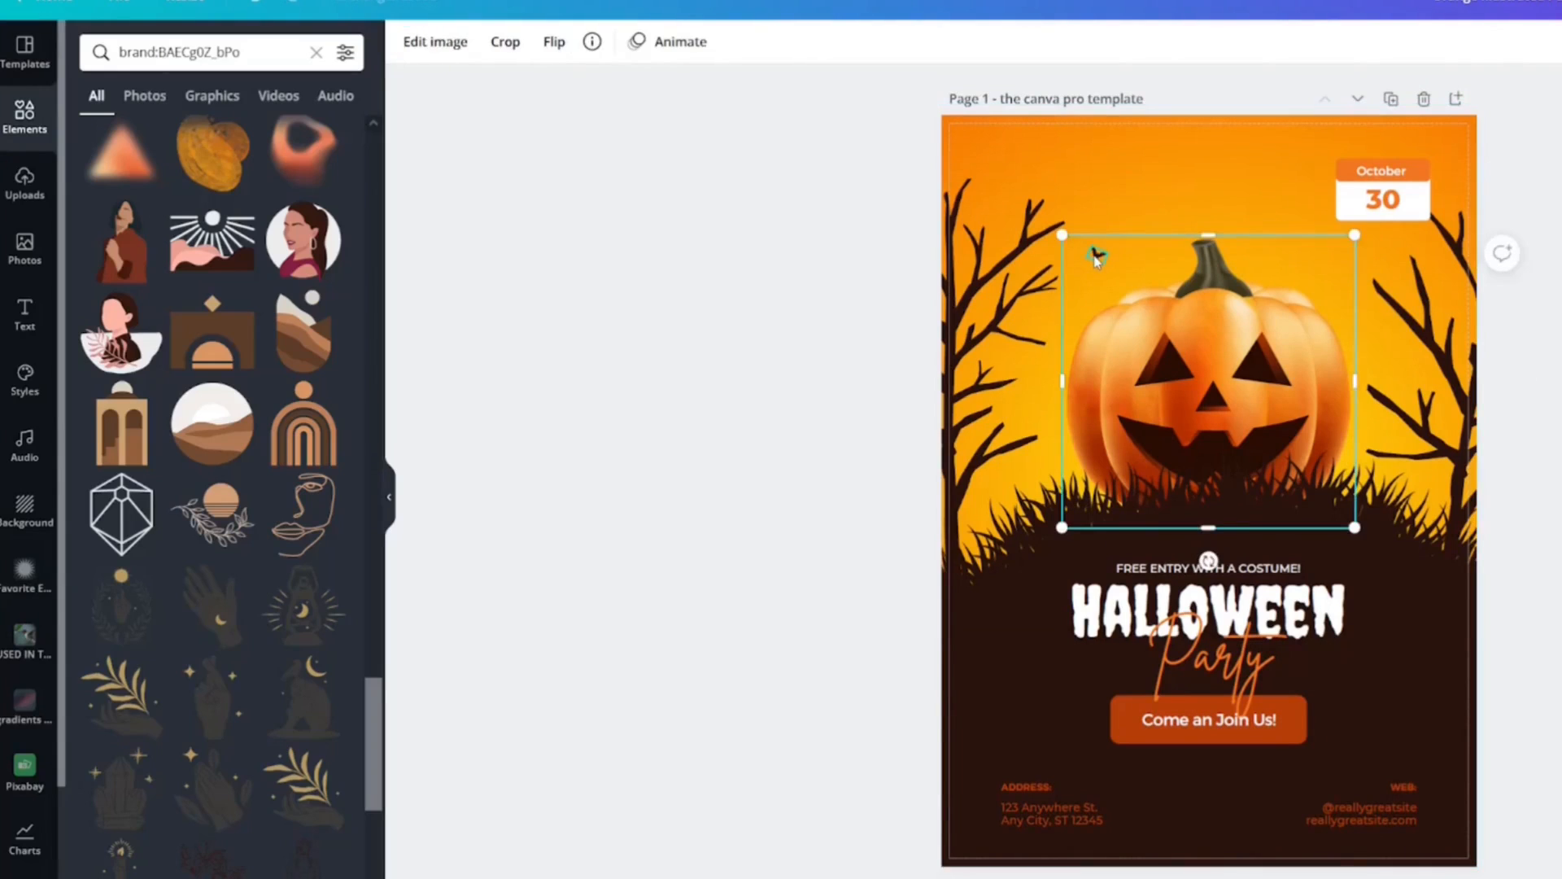
click(1096, 257)
key(Delete)
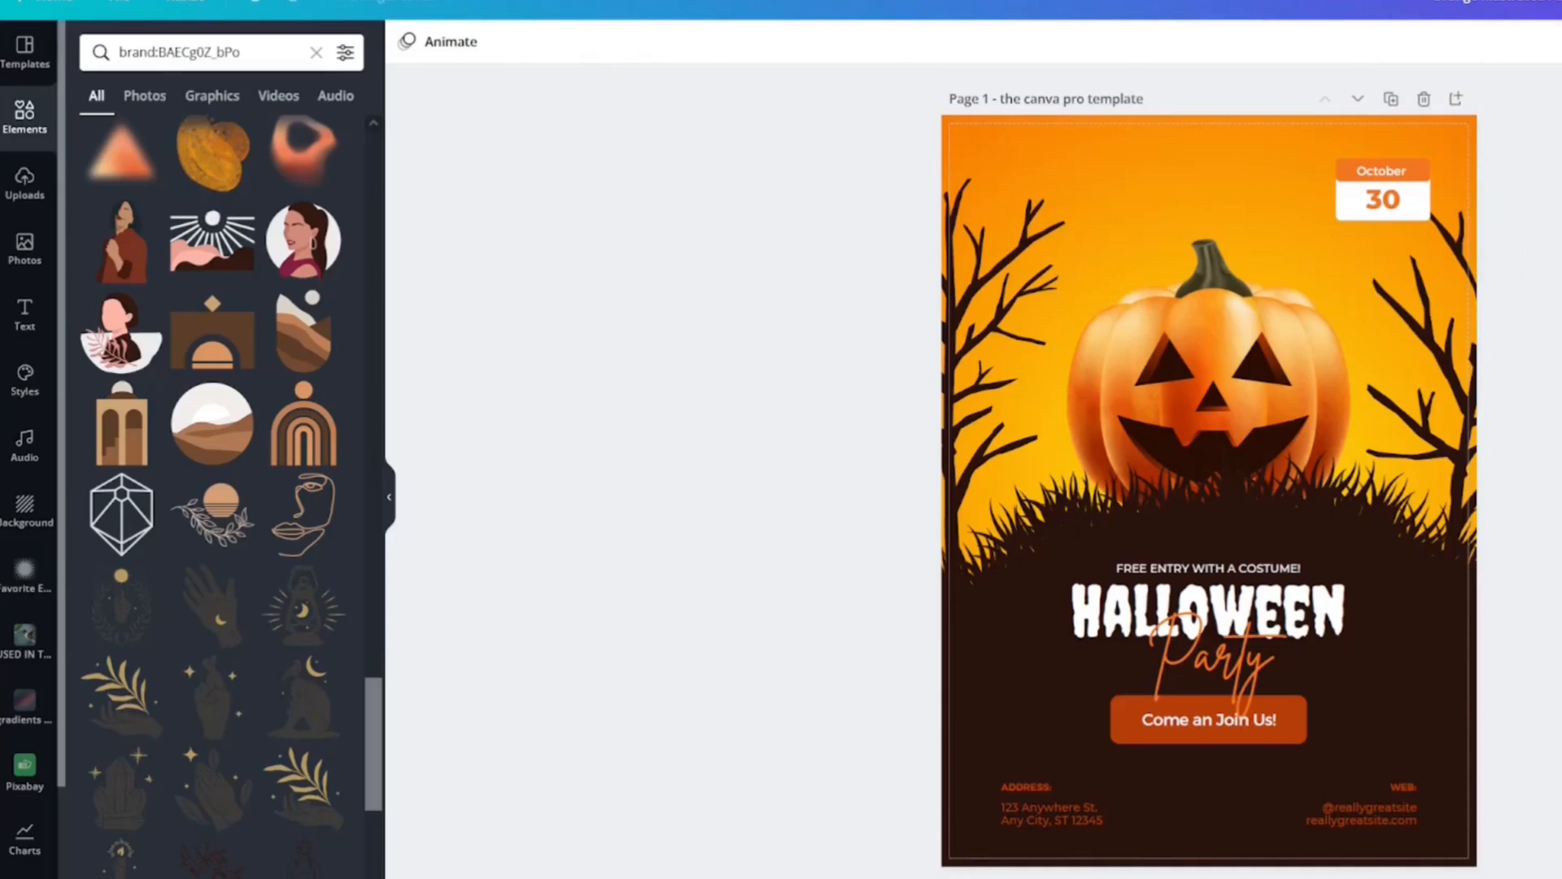
Recolour the October header bar on page 1 with the dark orange document colour #b73e08
click(1382, 189)
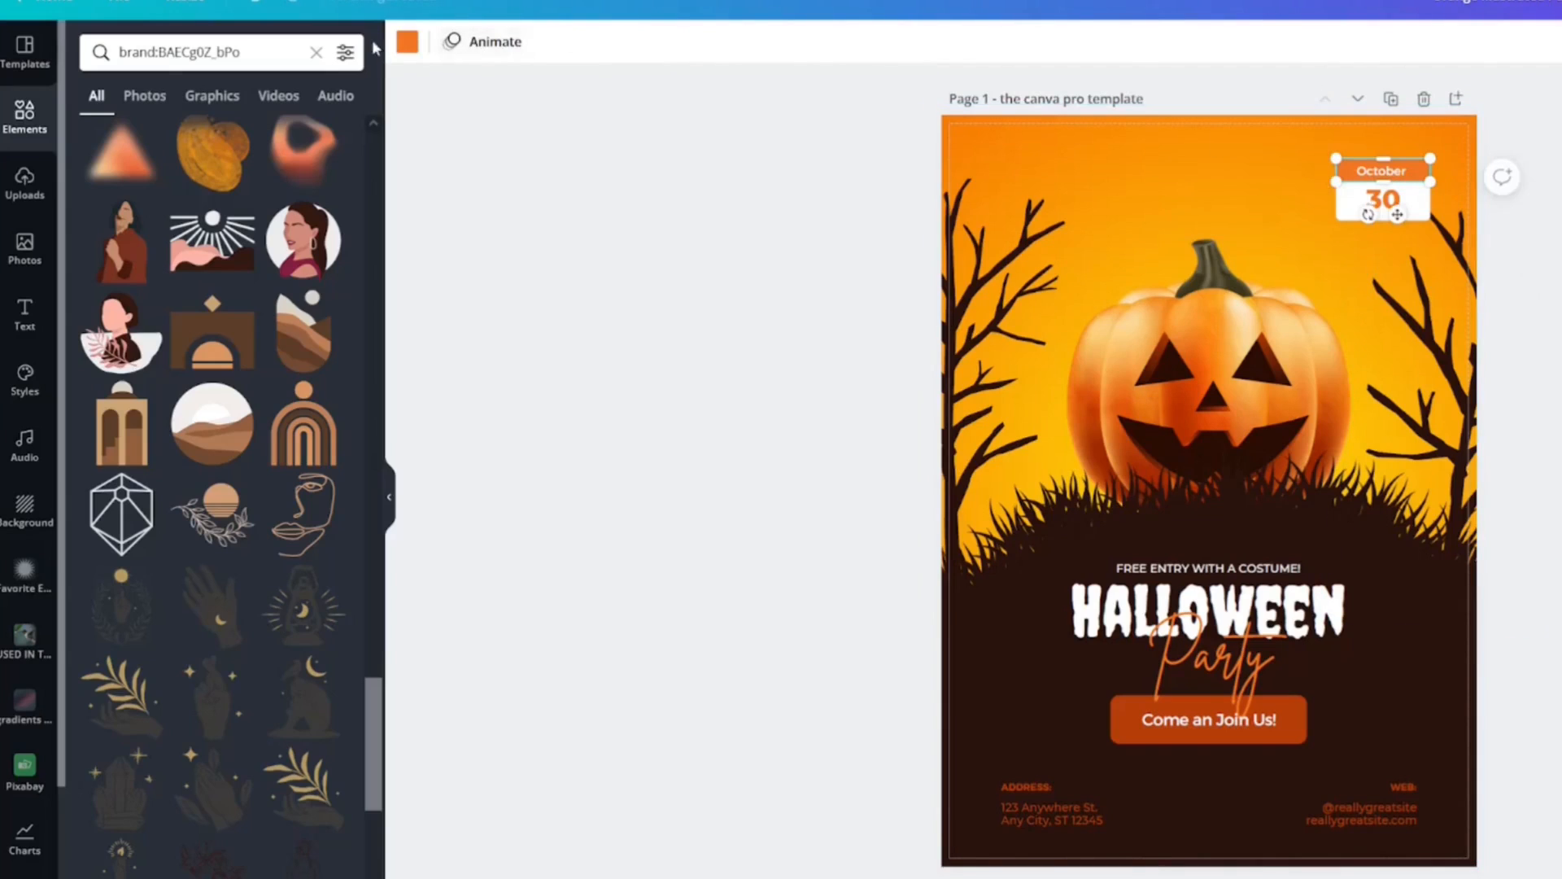
click(407, 42)
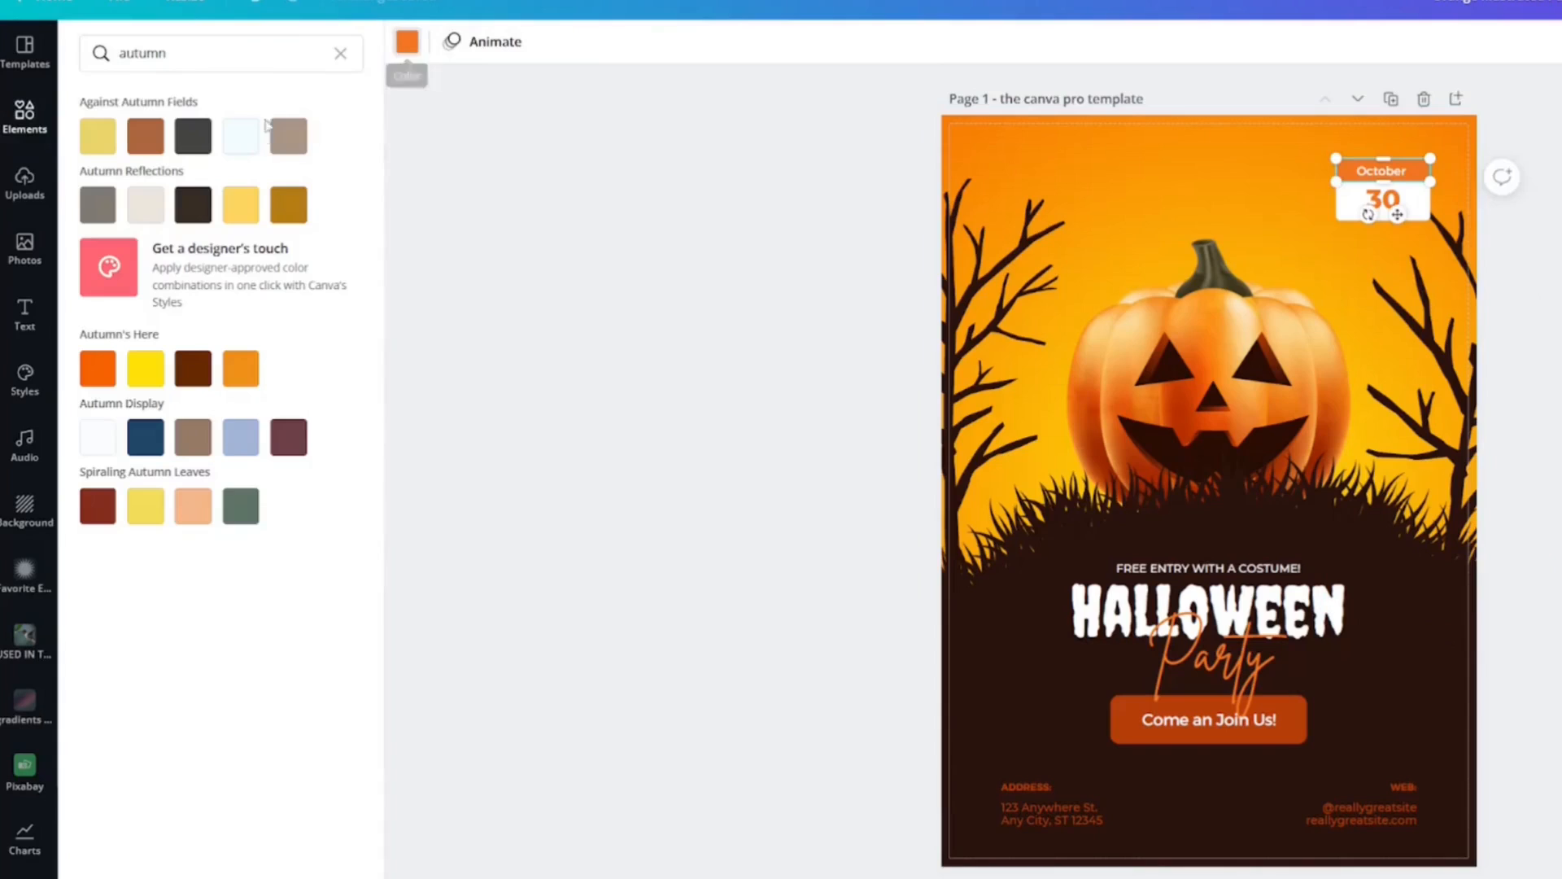
click(97, 371)
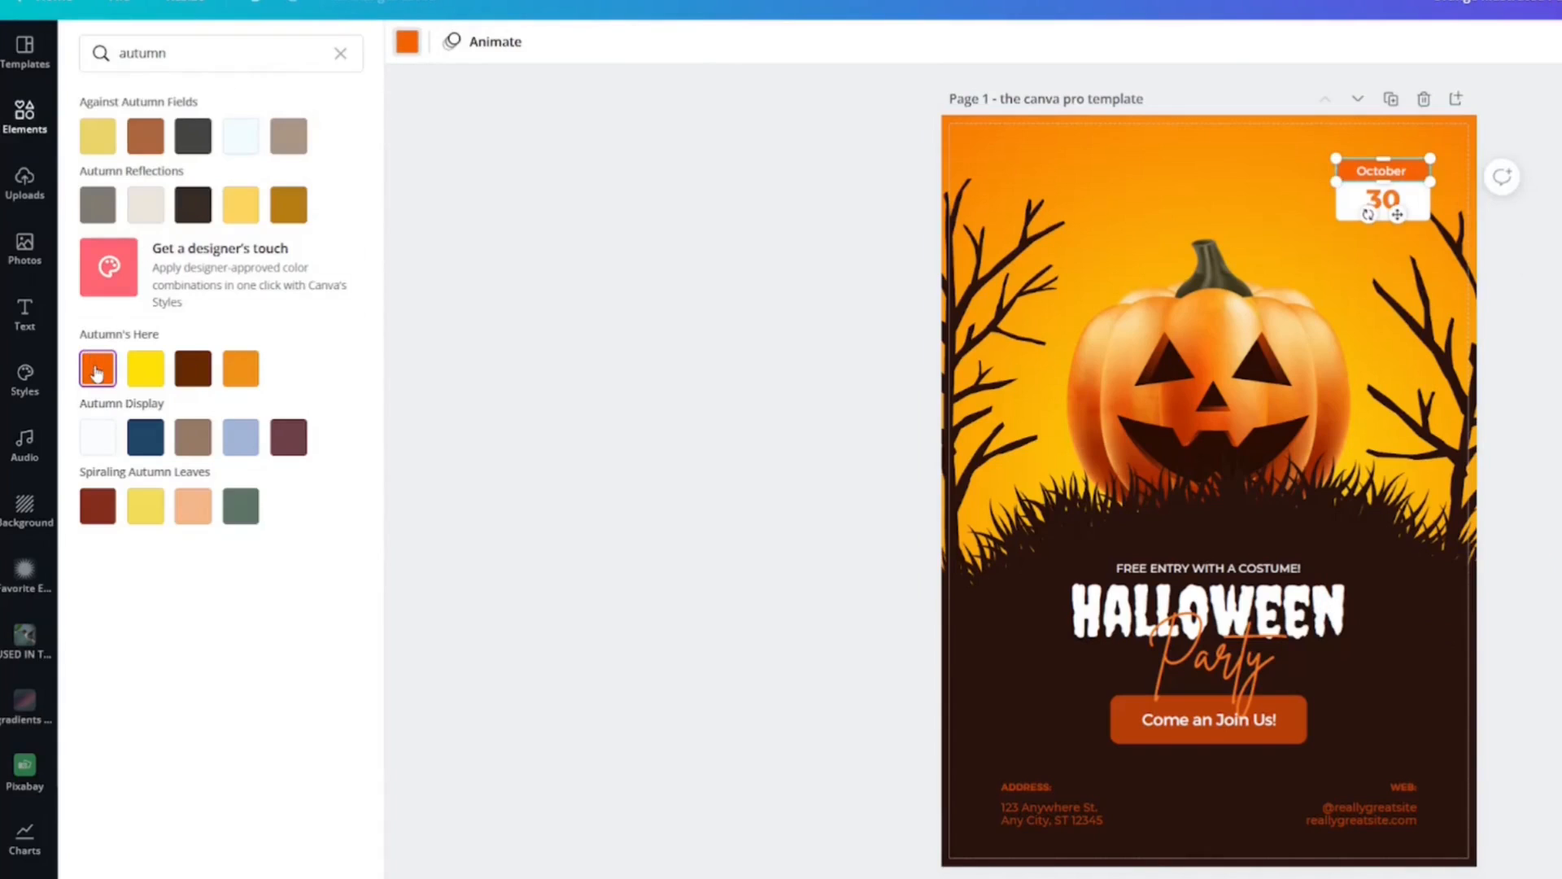
click(340, 53)
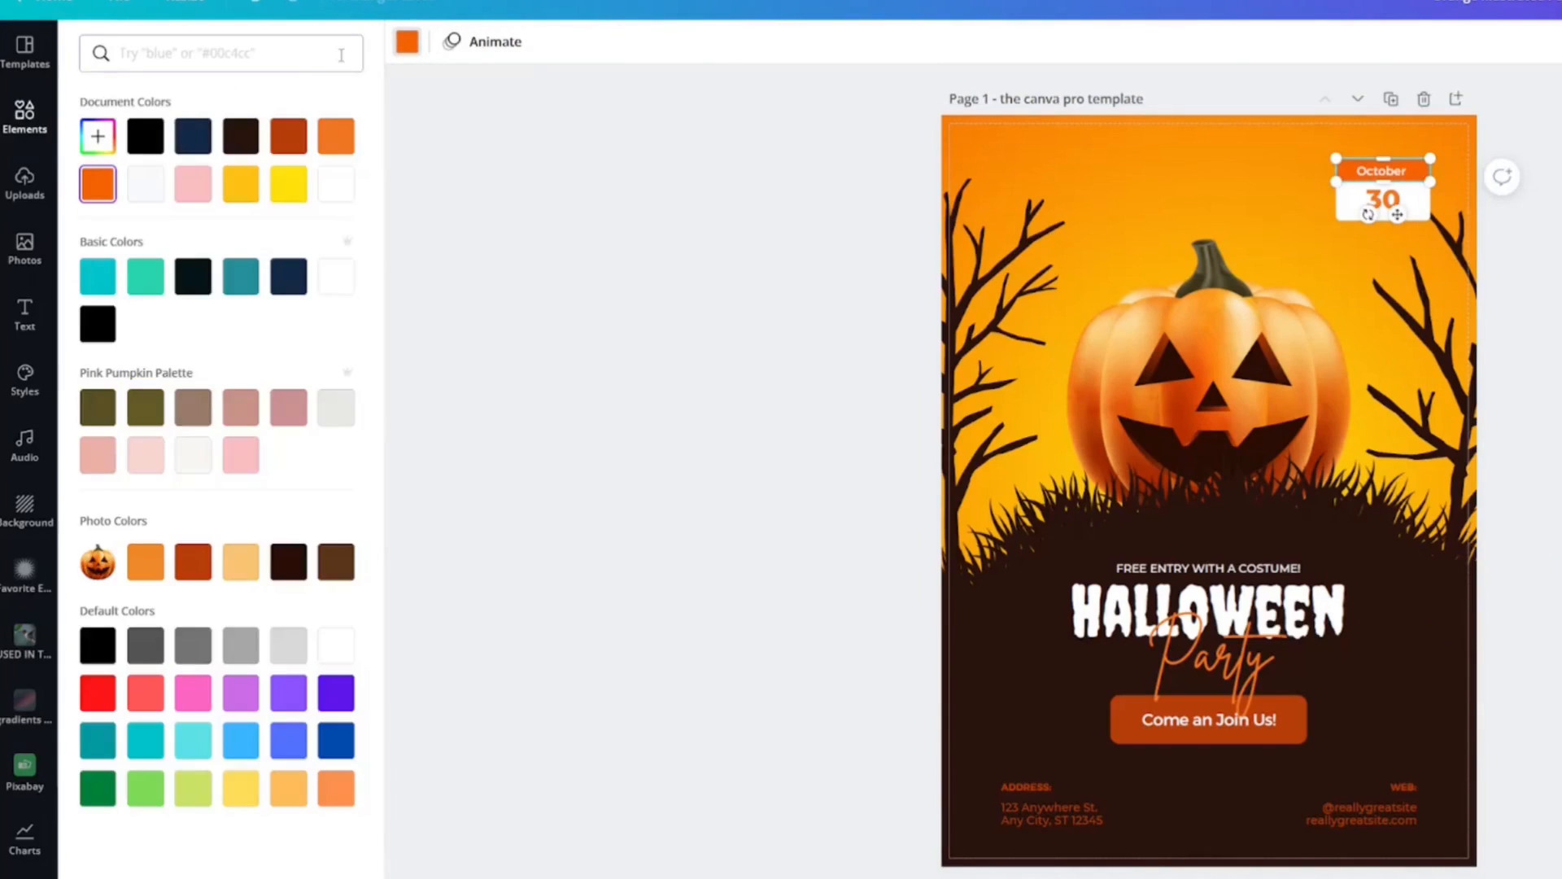
click(289, 139)
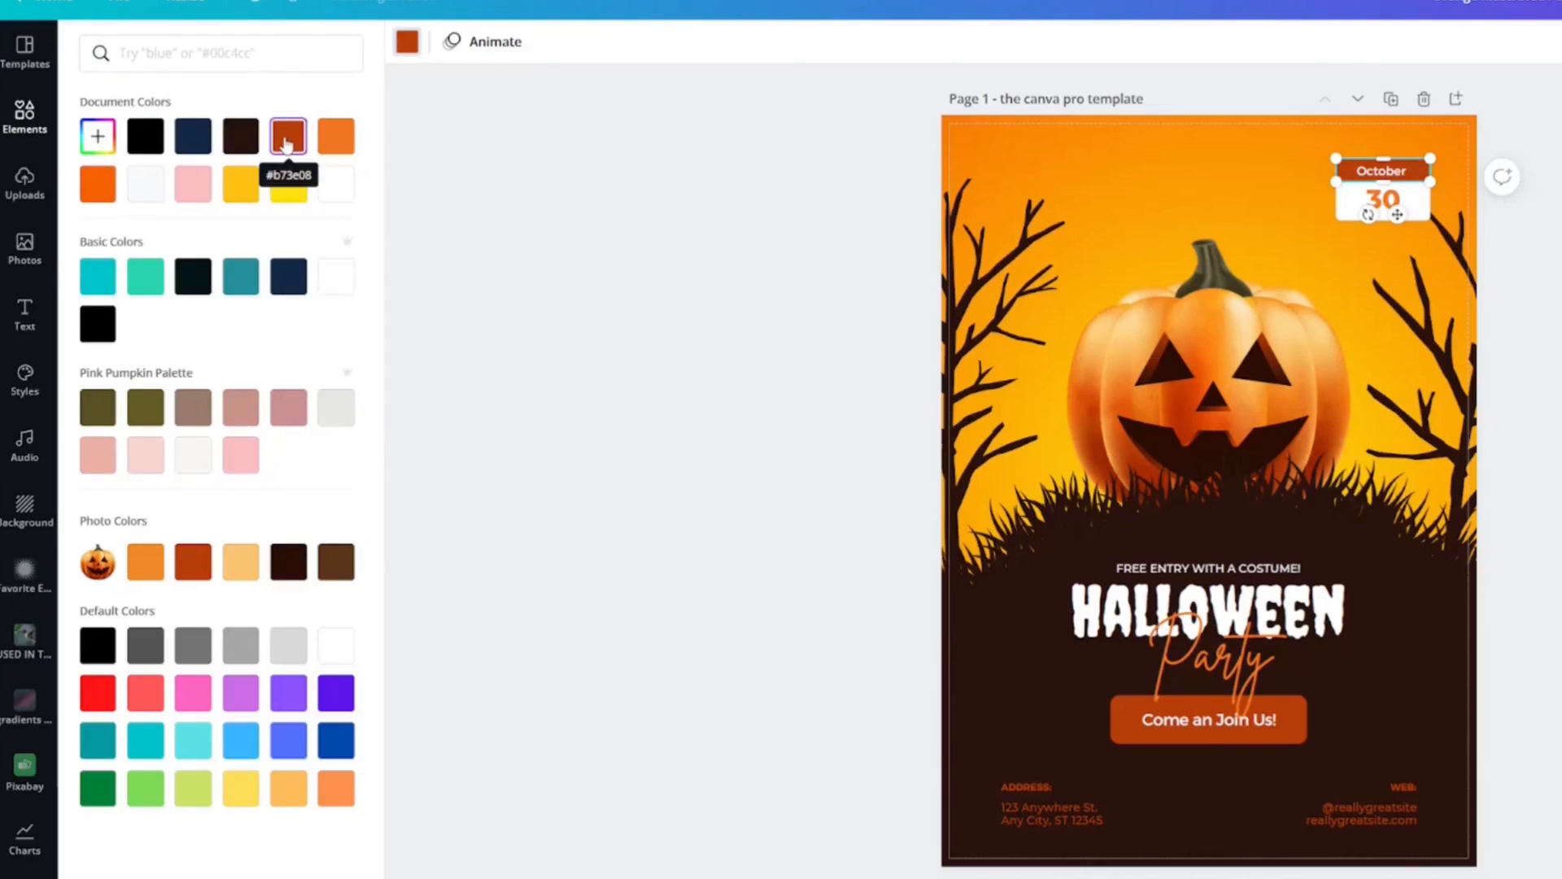
click(98, 136)
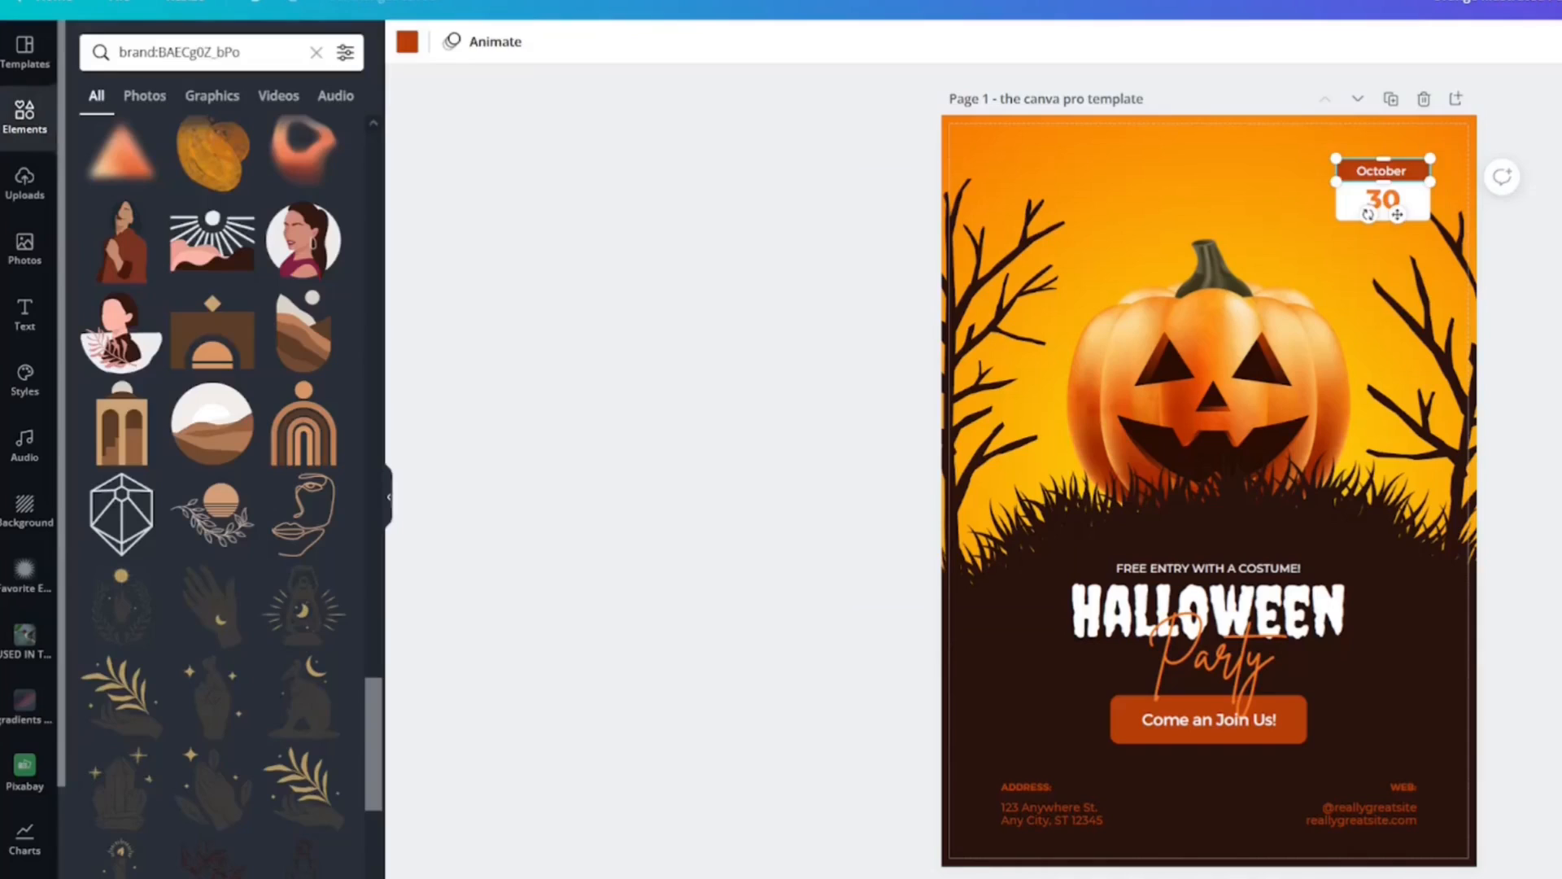
Recolour the day number 30 with the same dark orange document colour as the October bar
click(1384, 200)
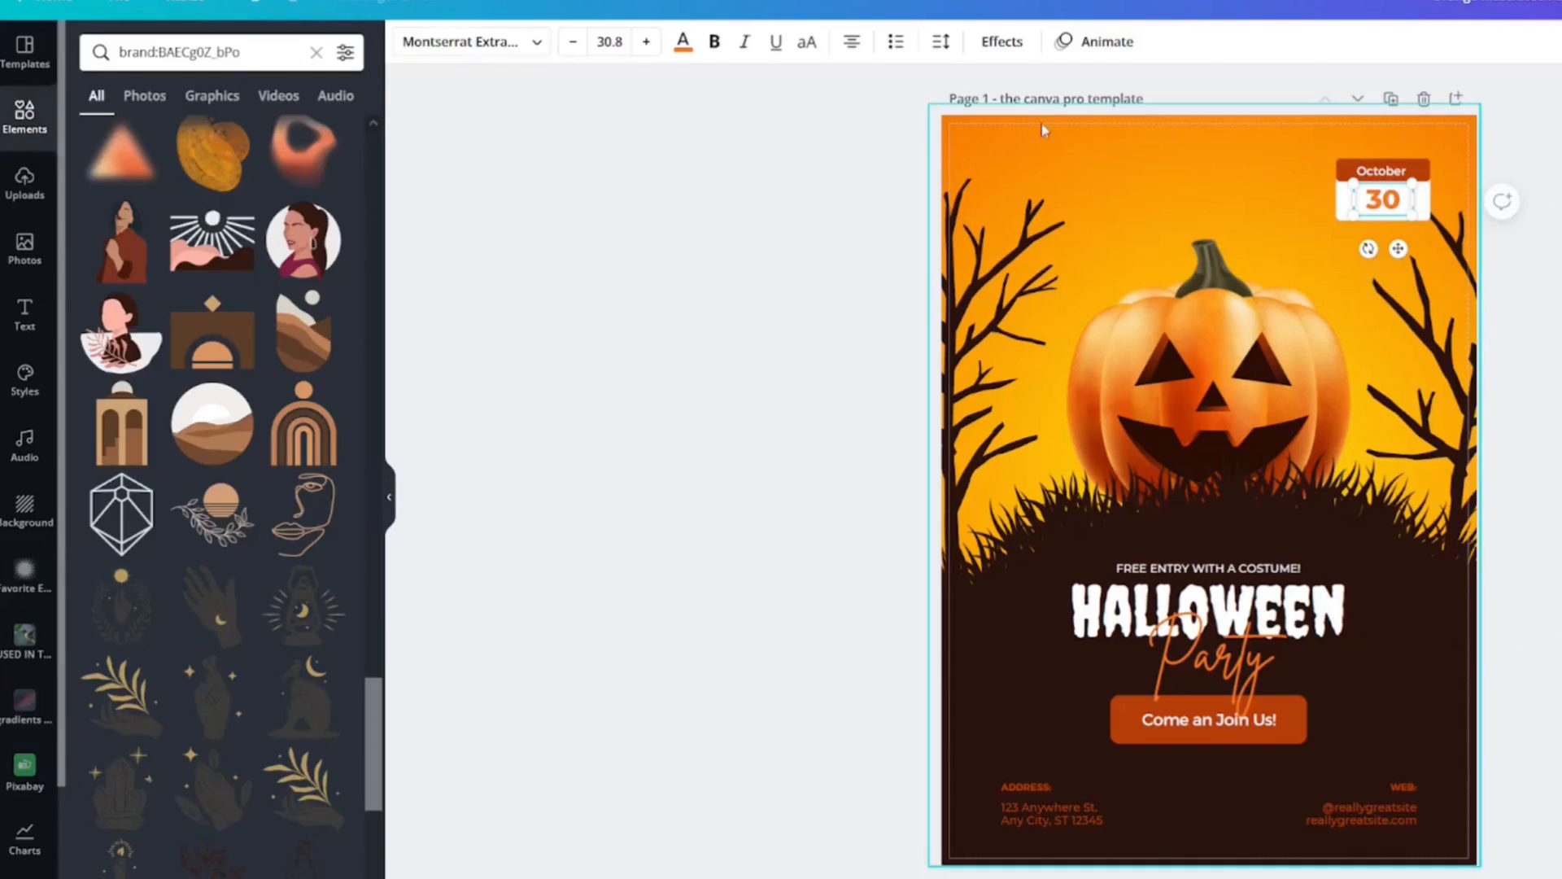
click(684, 42)
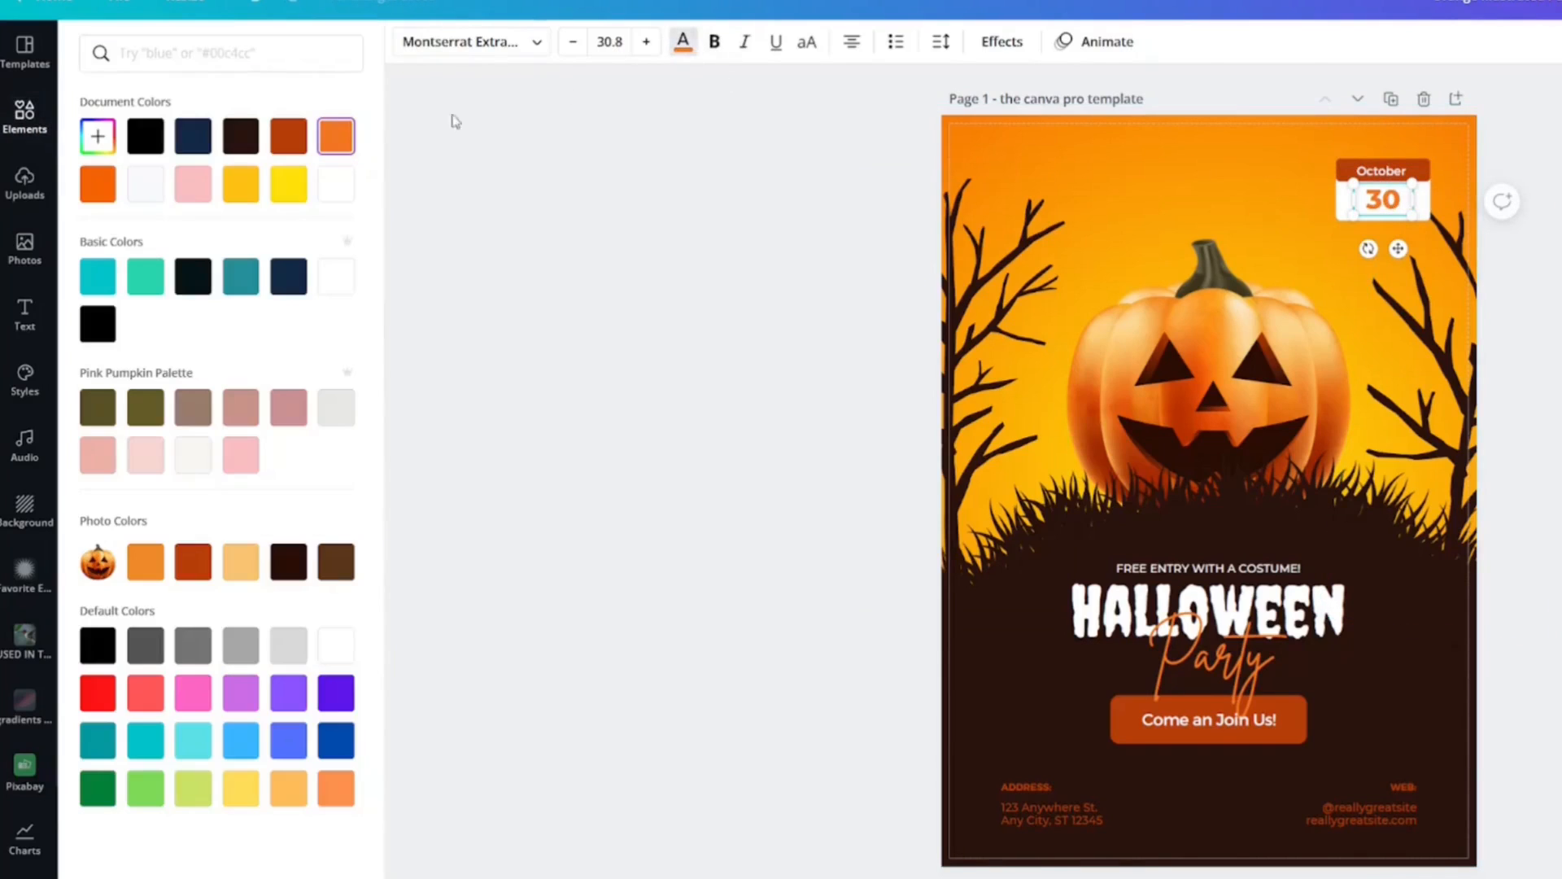
click(289, 140)
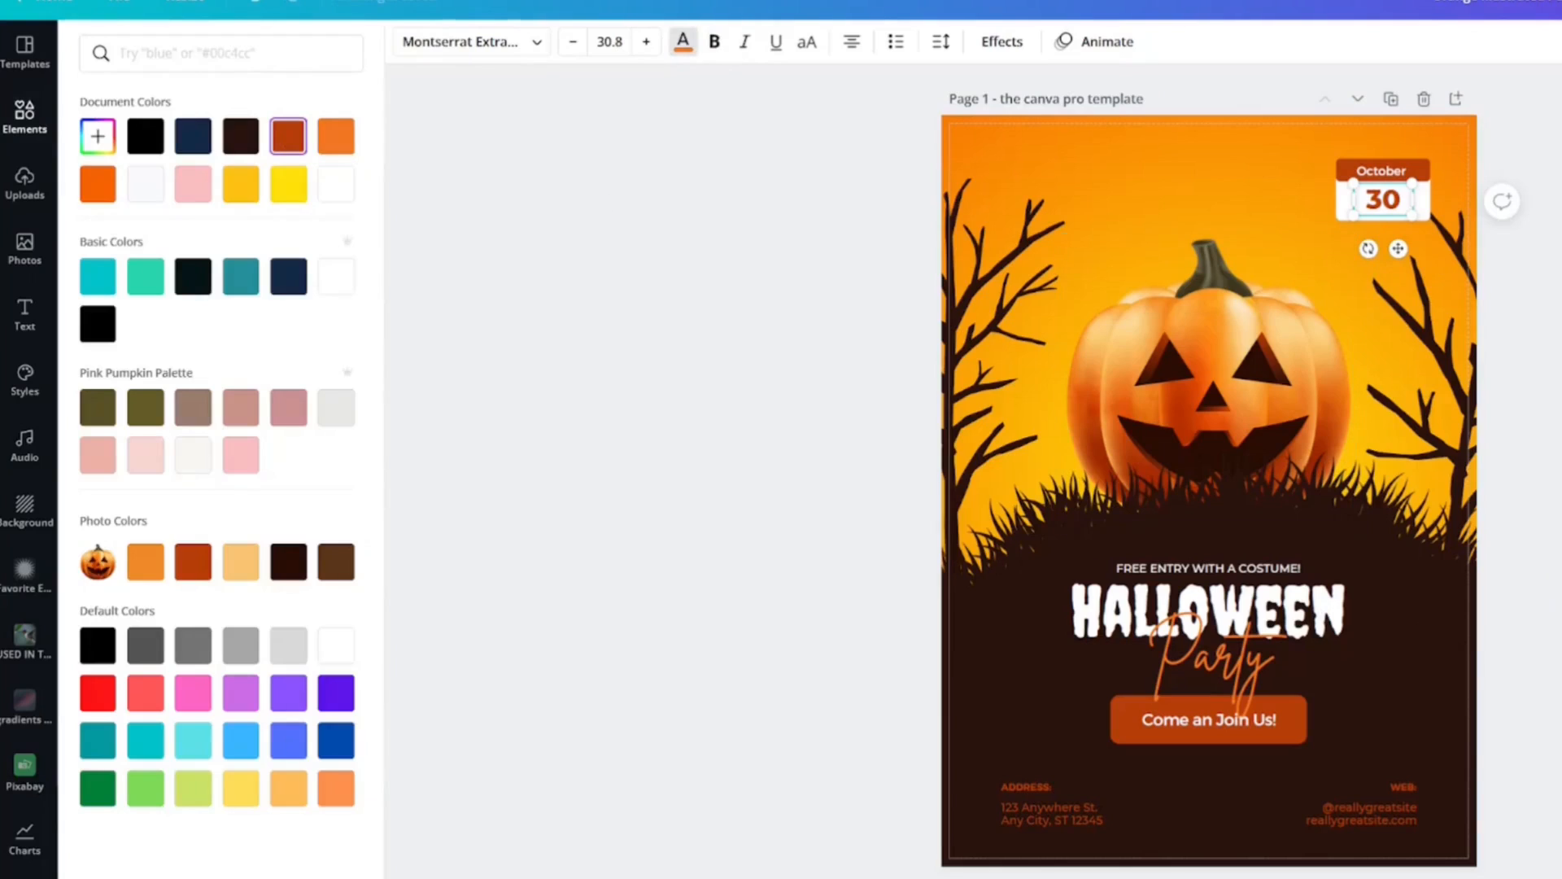
key(Escape)
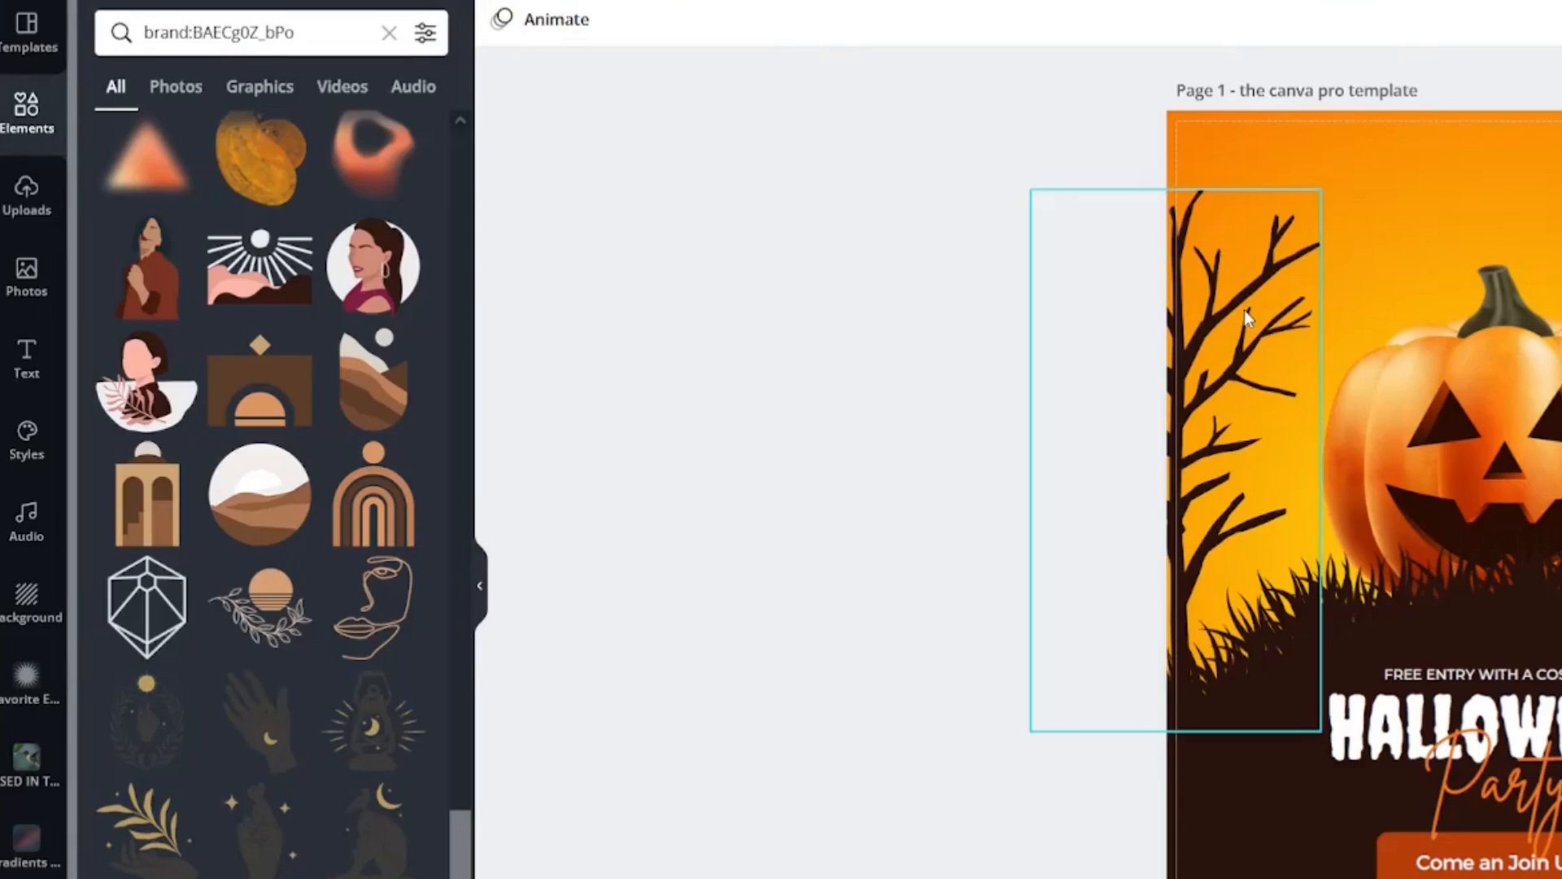
Search the elements for "tree" and filter the results to Pro items
click(1005, 284)
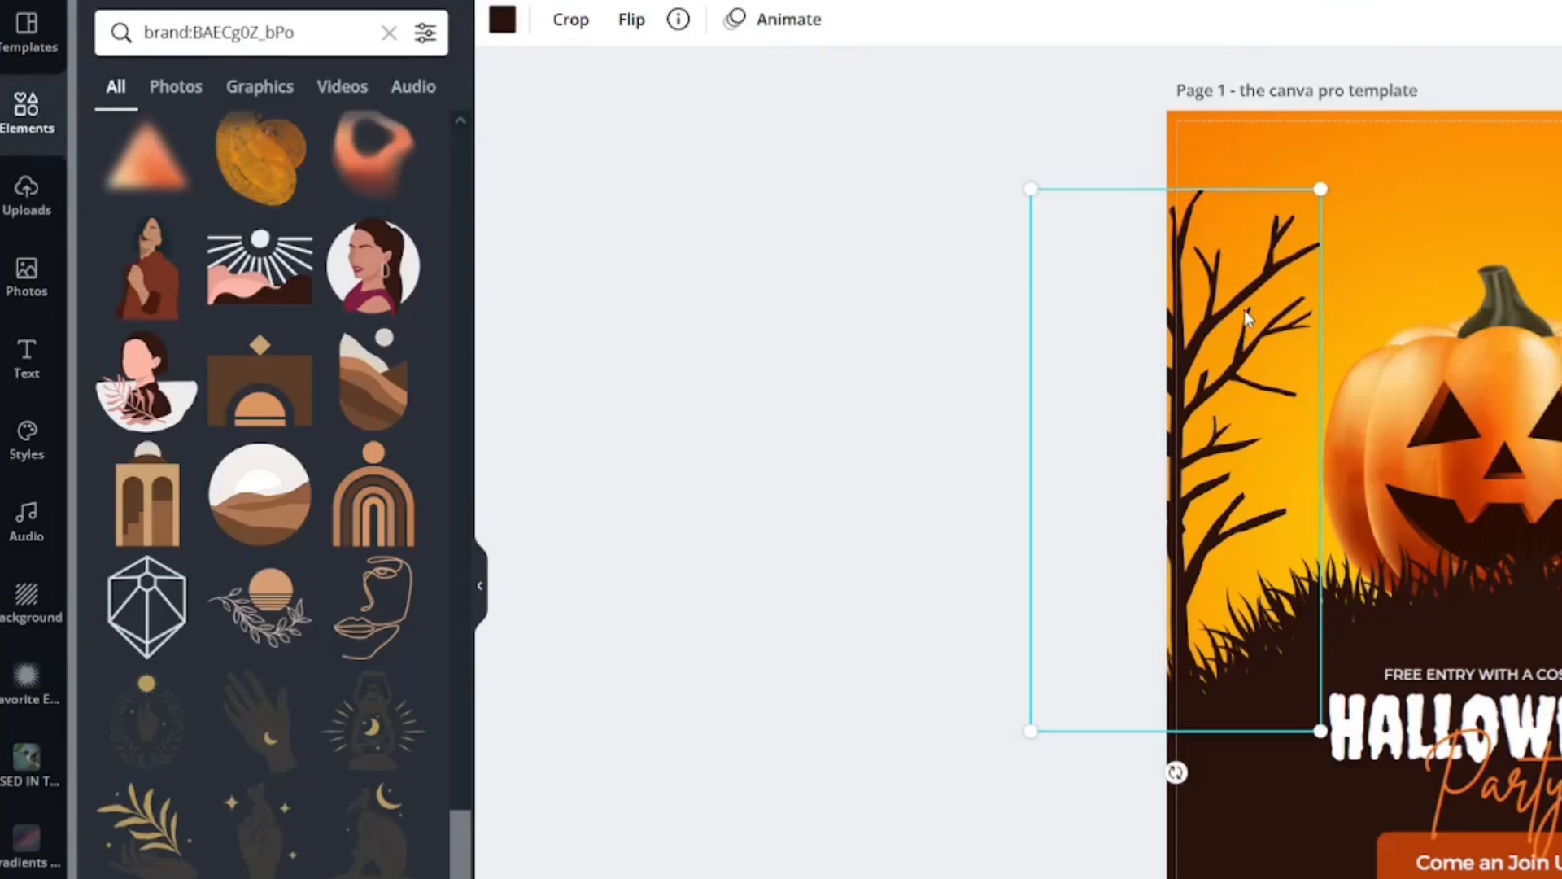
click(925, 301)
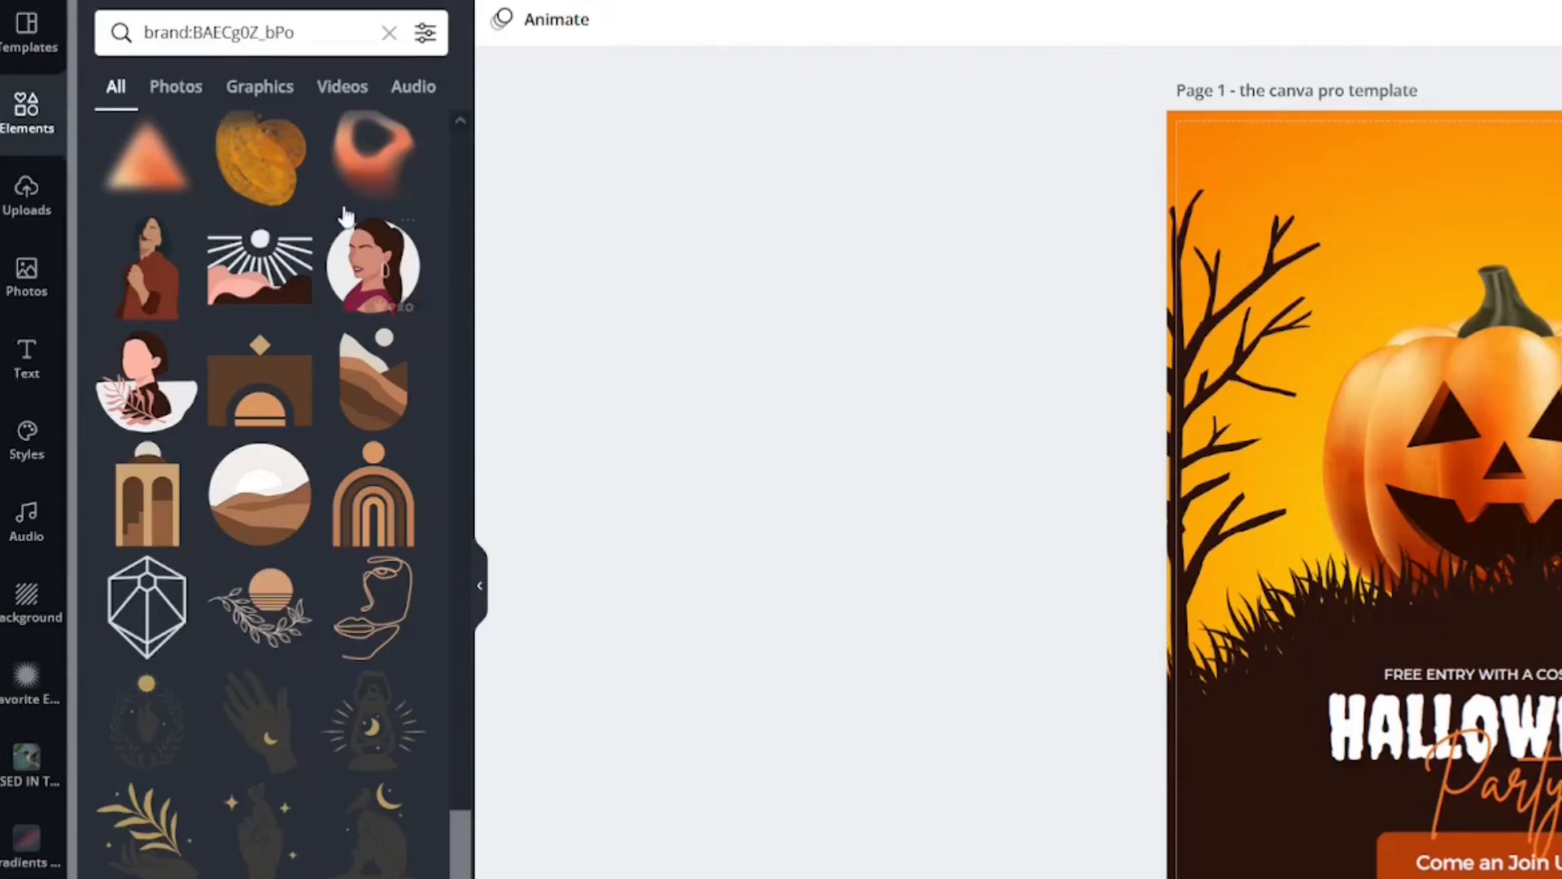
triple_click(218, 34)
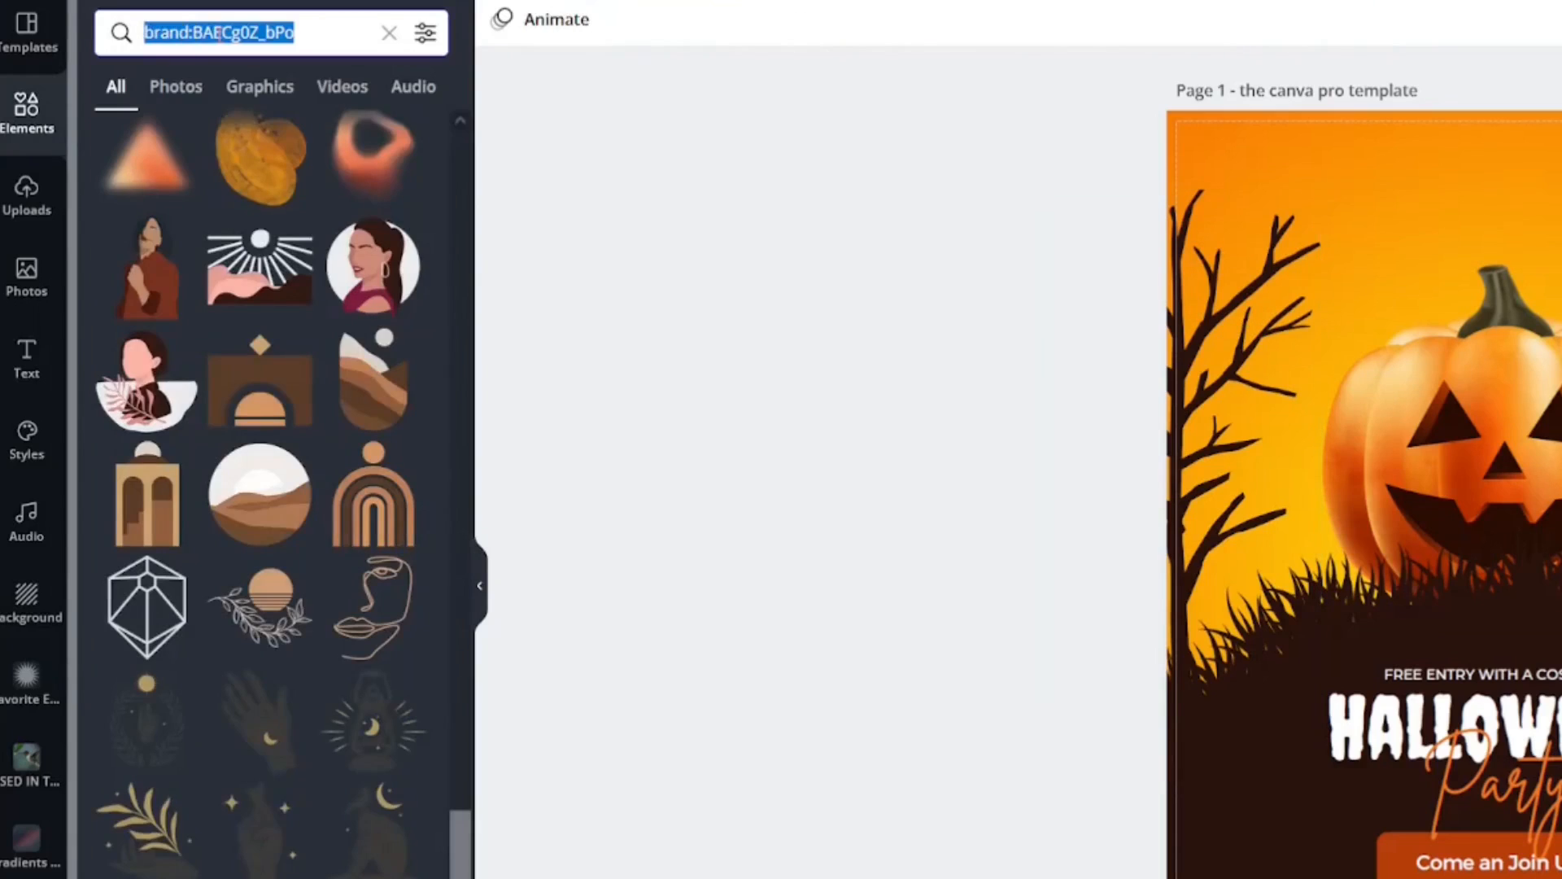
text(tree)
key(Return)
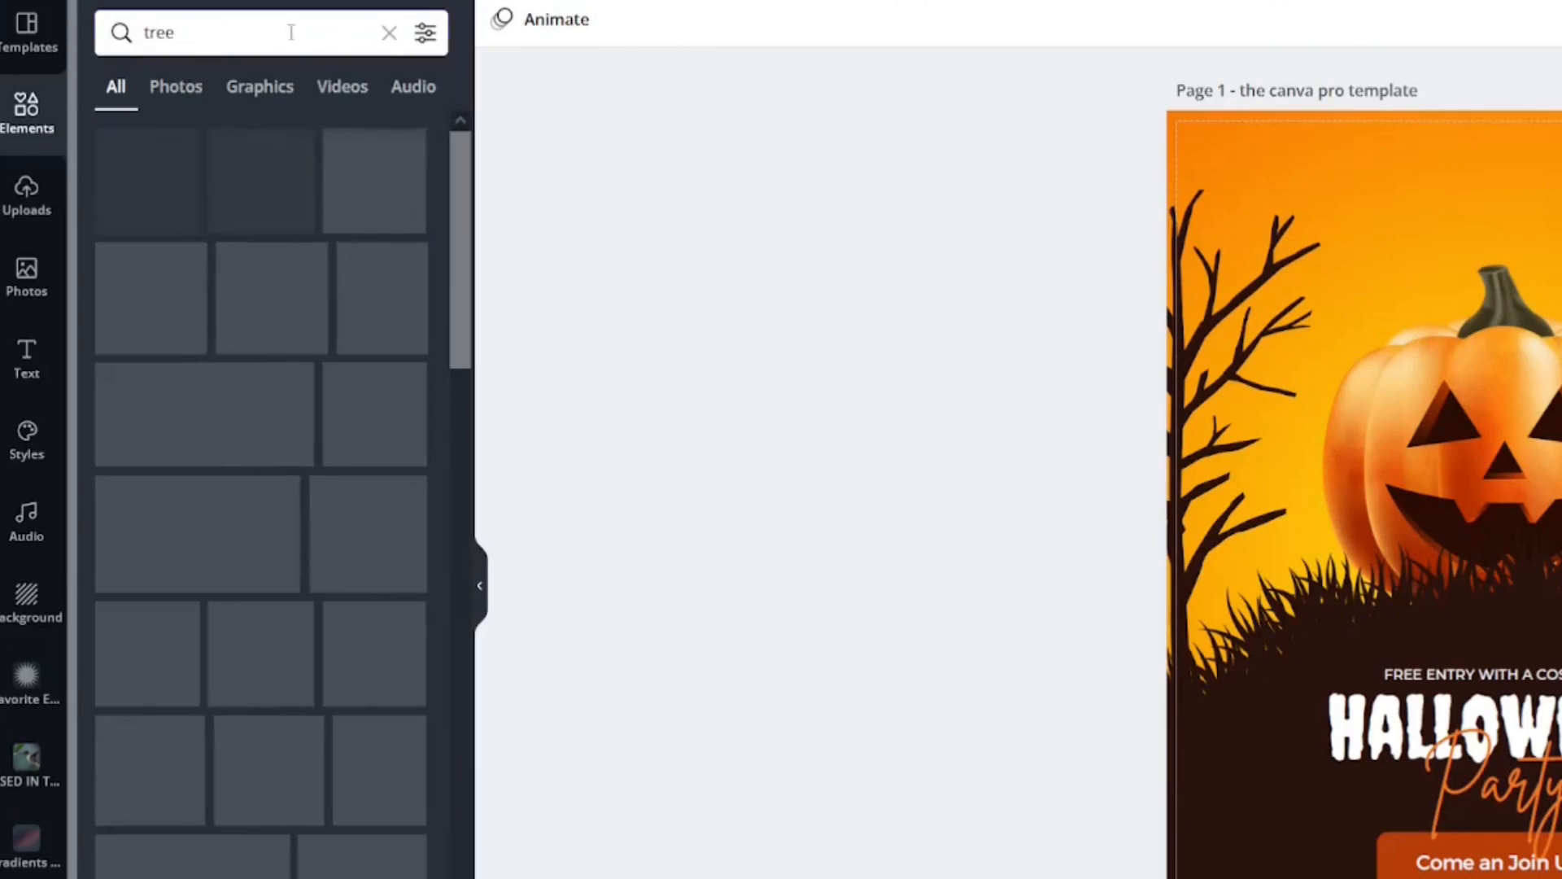
click(425, 33)
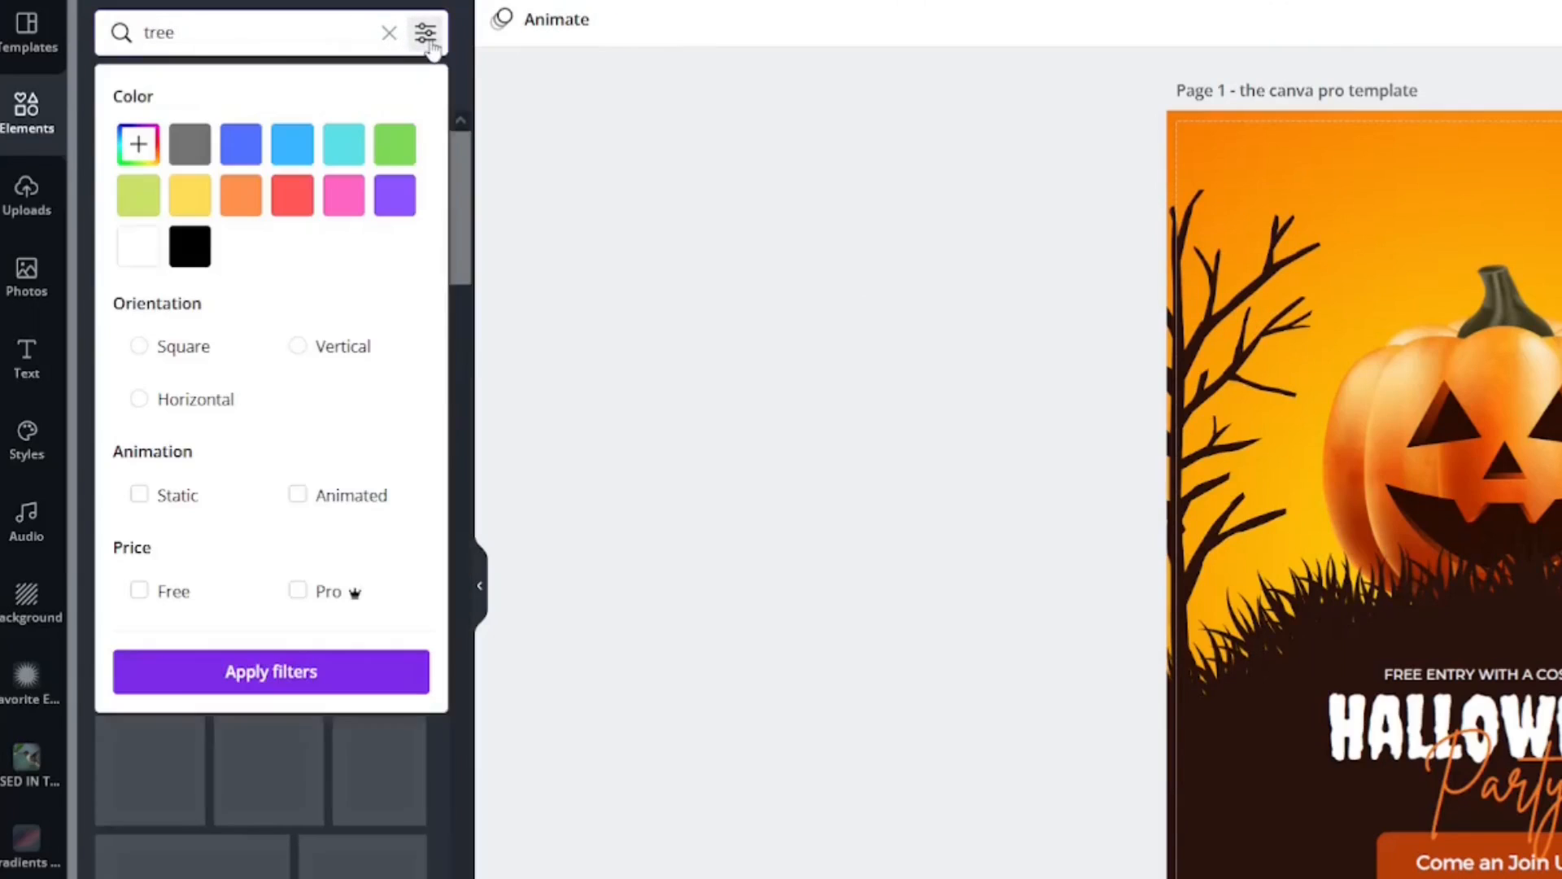
click(301, 598)
click(296, 682)
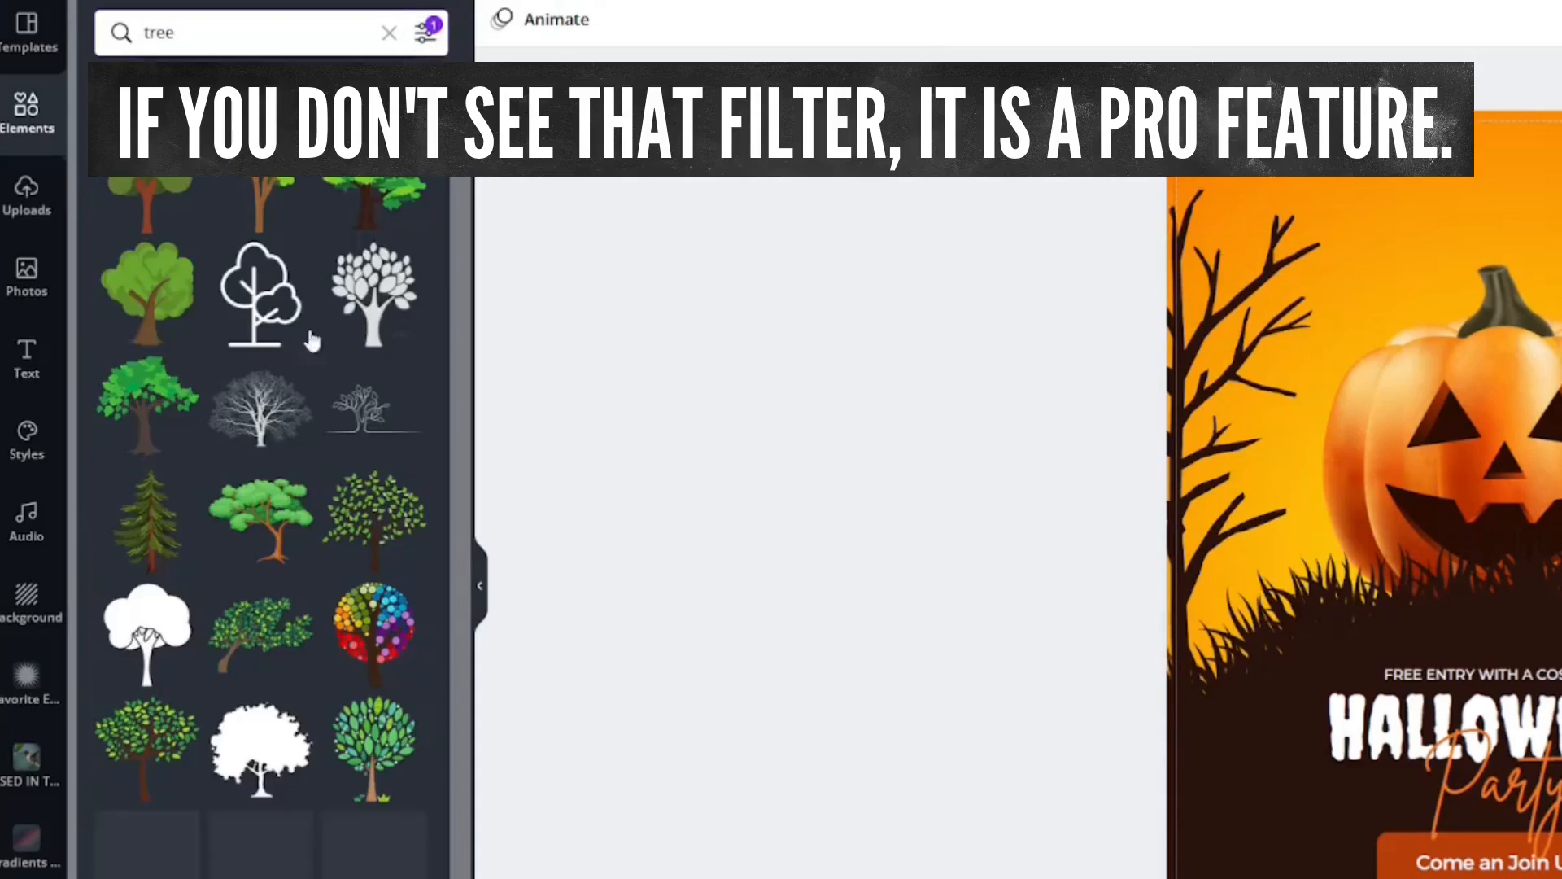
Add a bare, leafless tree graphic to page 1, place it above the pumpkin, and try out a second bare tree
scroll(157, 540, down, 3)
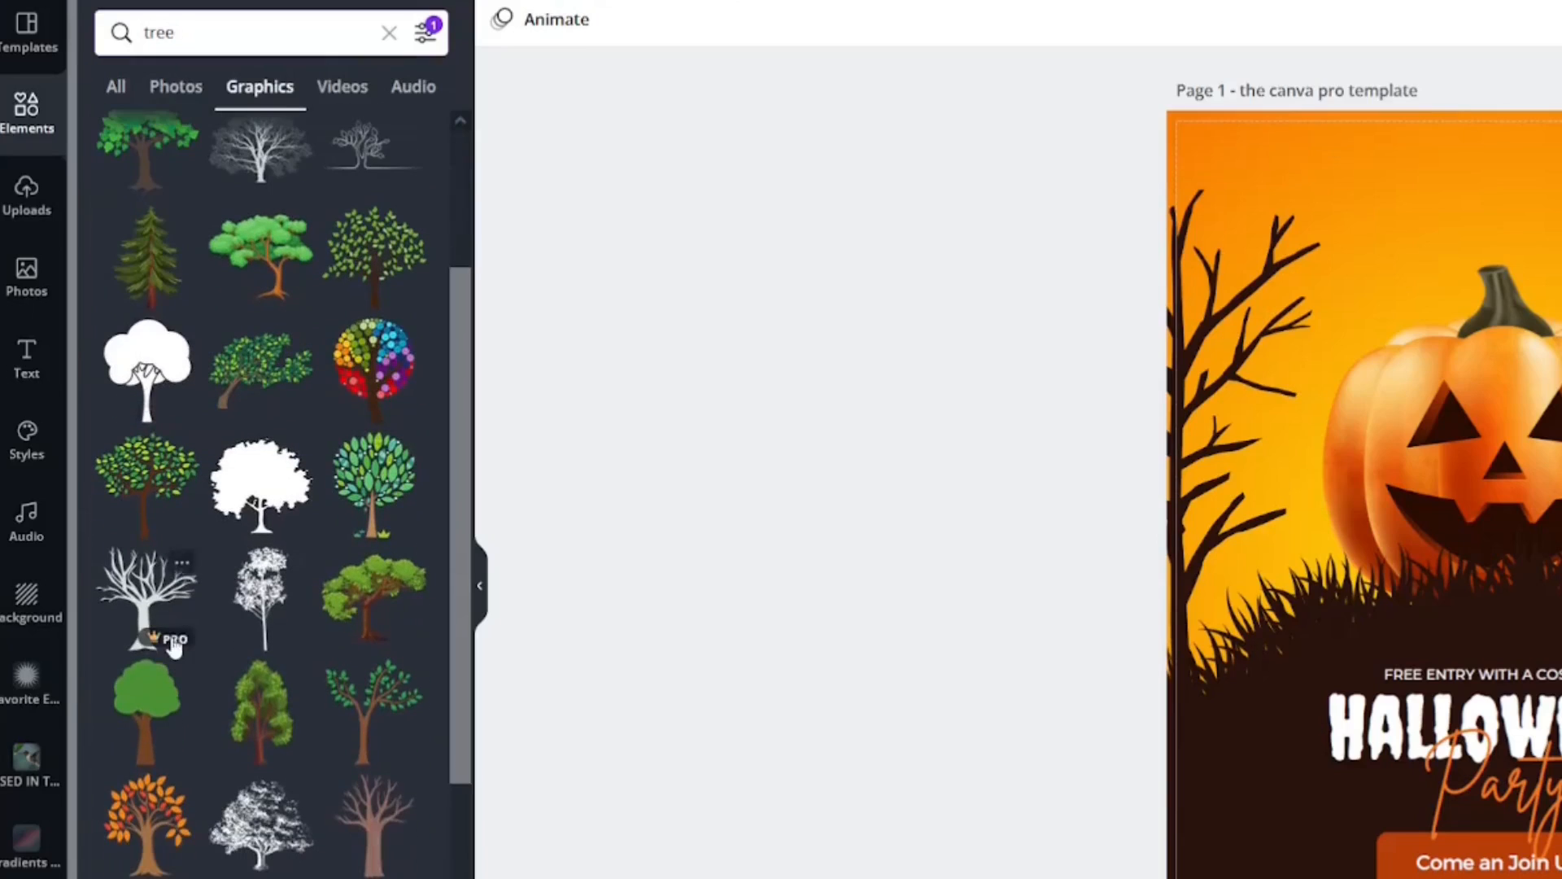
click(157, 578)
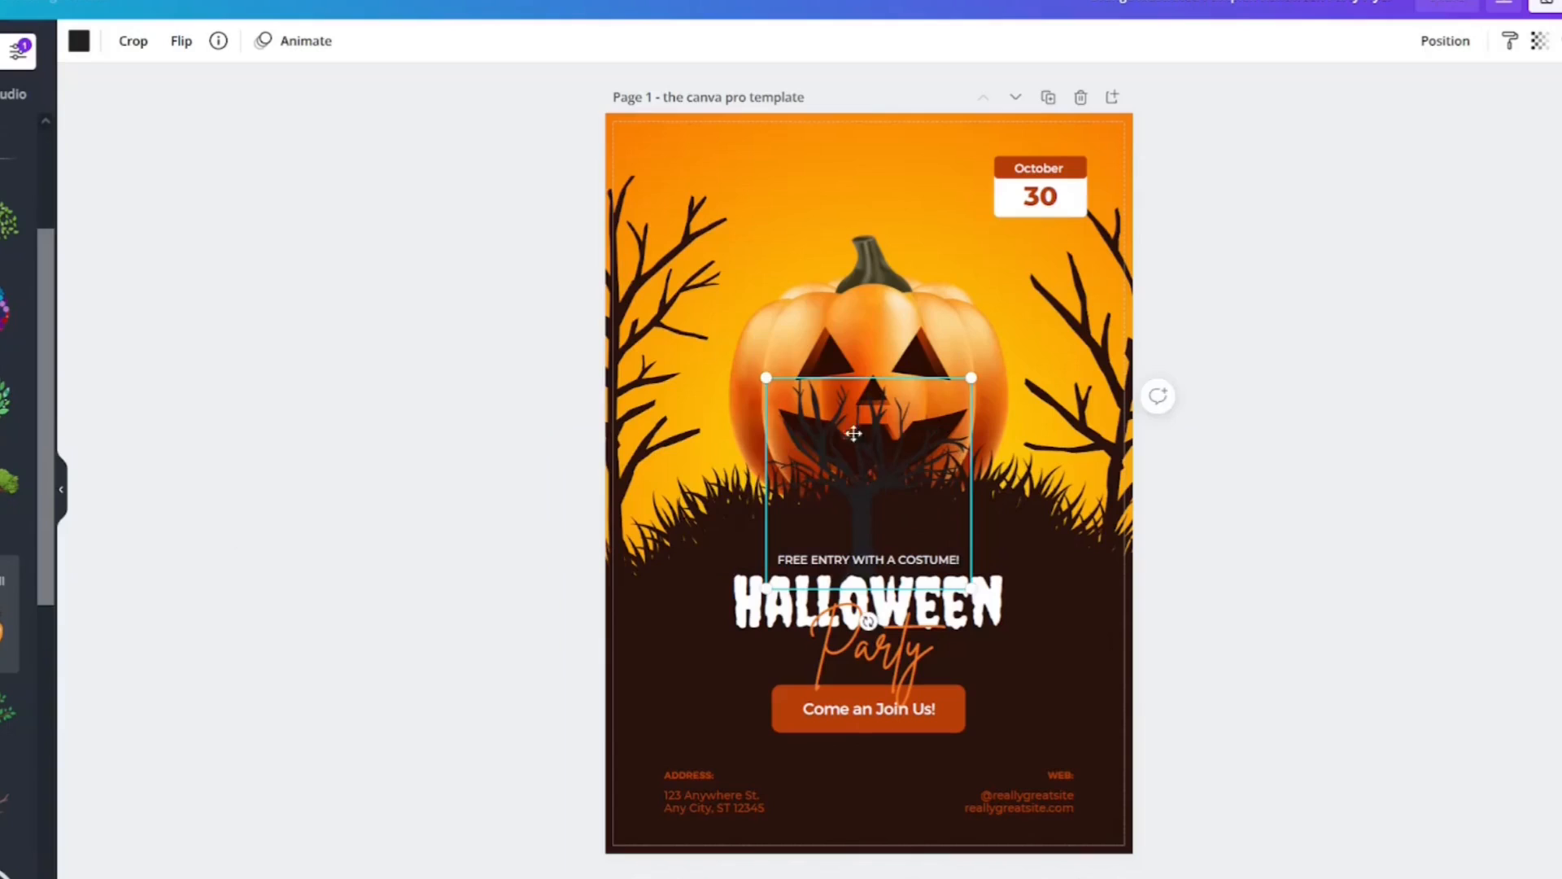
drag(854, 432, 828, 213)
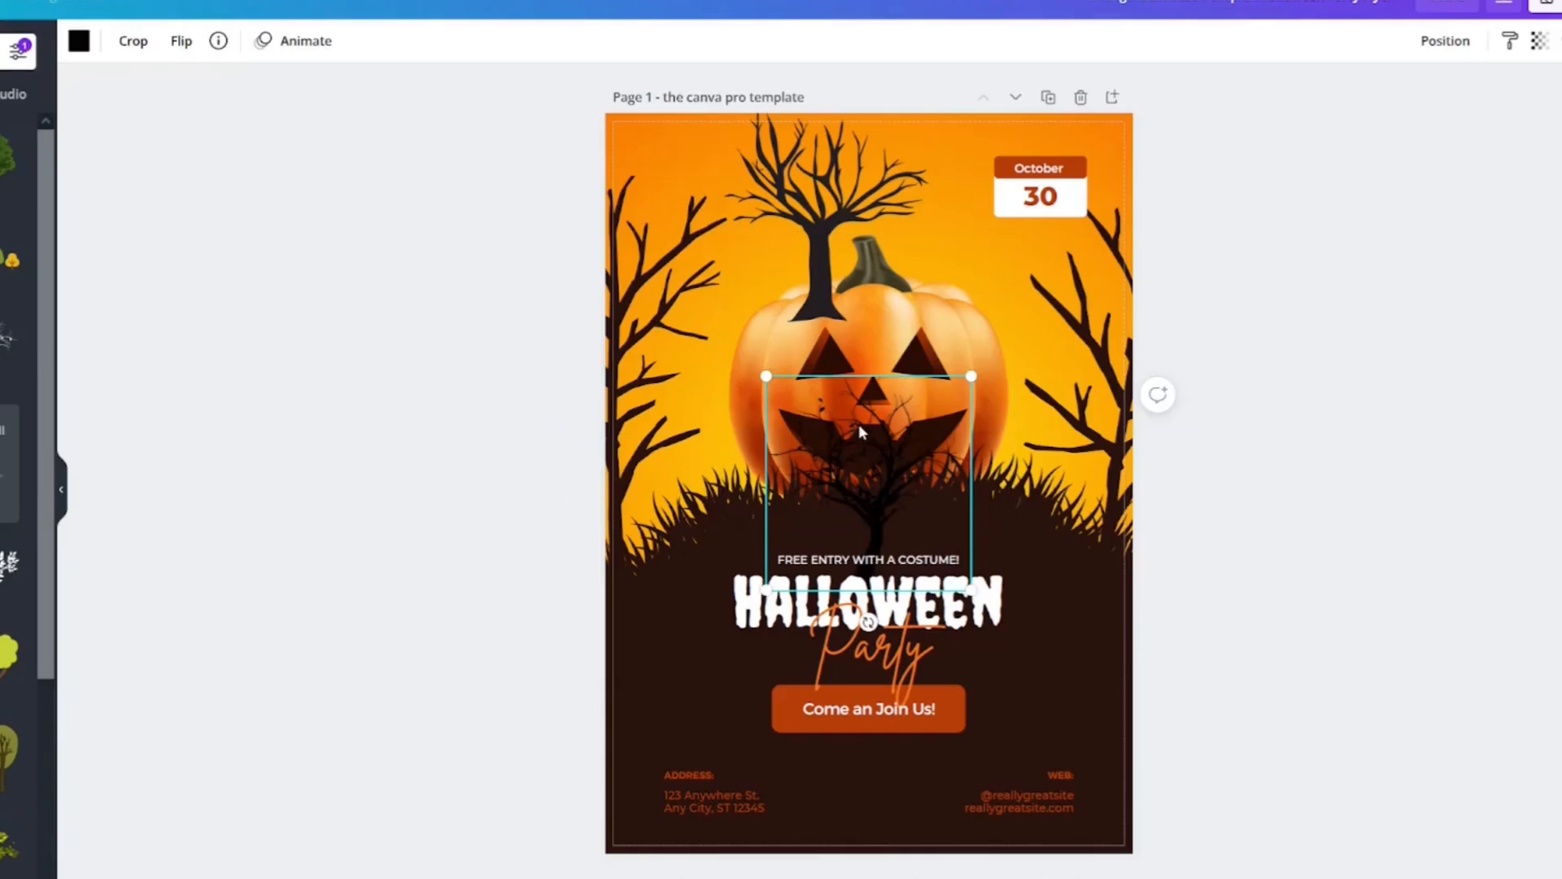
drag(858, 423, 809, 247)
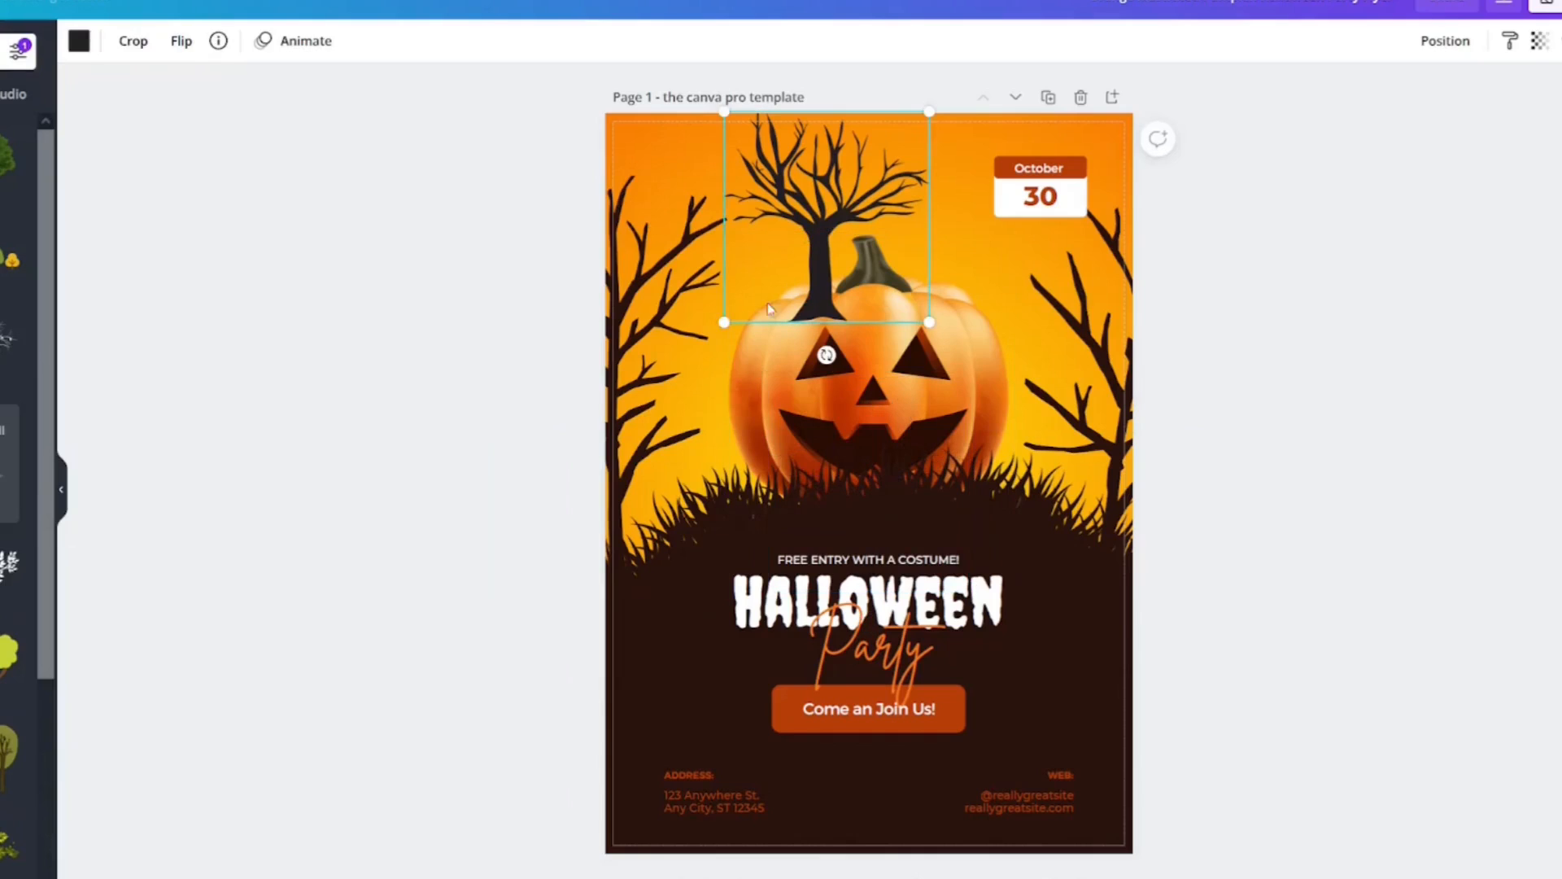
Remove the template's two original trees from the sides of the flyer on page 1
click(634, 384)
drag(635, 385, 125, 502)
drag(1094, 424, 1550, 557)
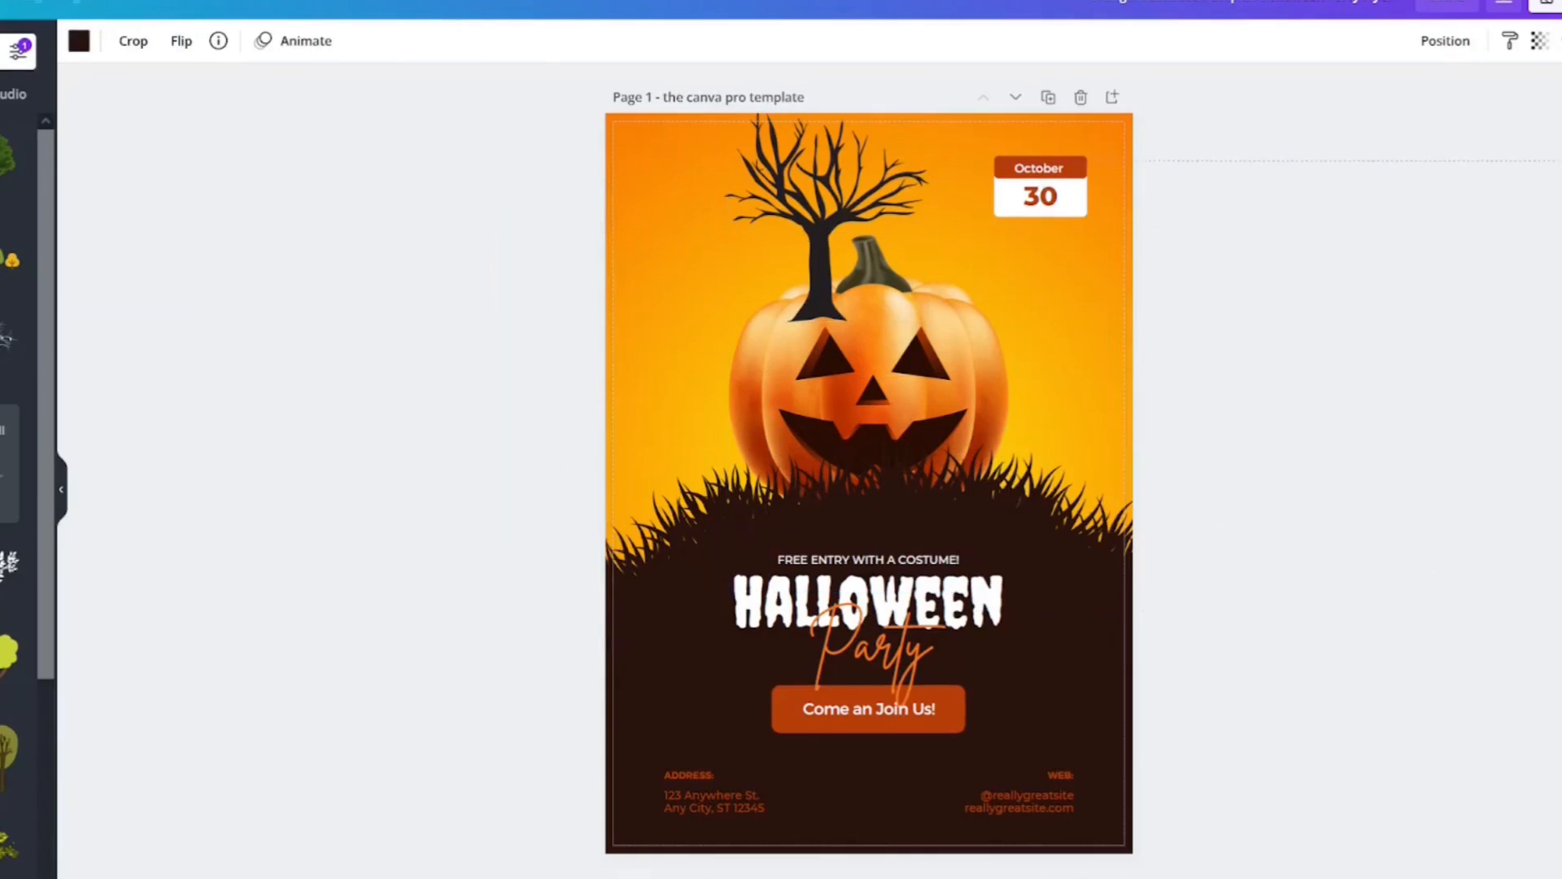
Enlarge the new bare tree, tilt it slightly clockwise, and place it partly off the flyer's left edge
click(925, 229)
drag(892, 162, 711, 441)
drag(745, 391, 924, 171)
drag(663, 435, 627, 444)
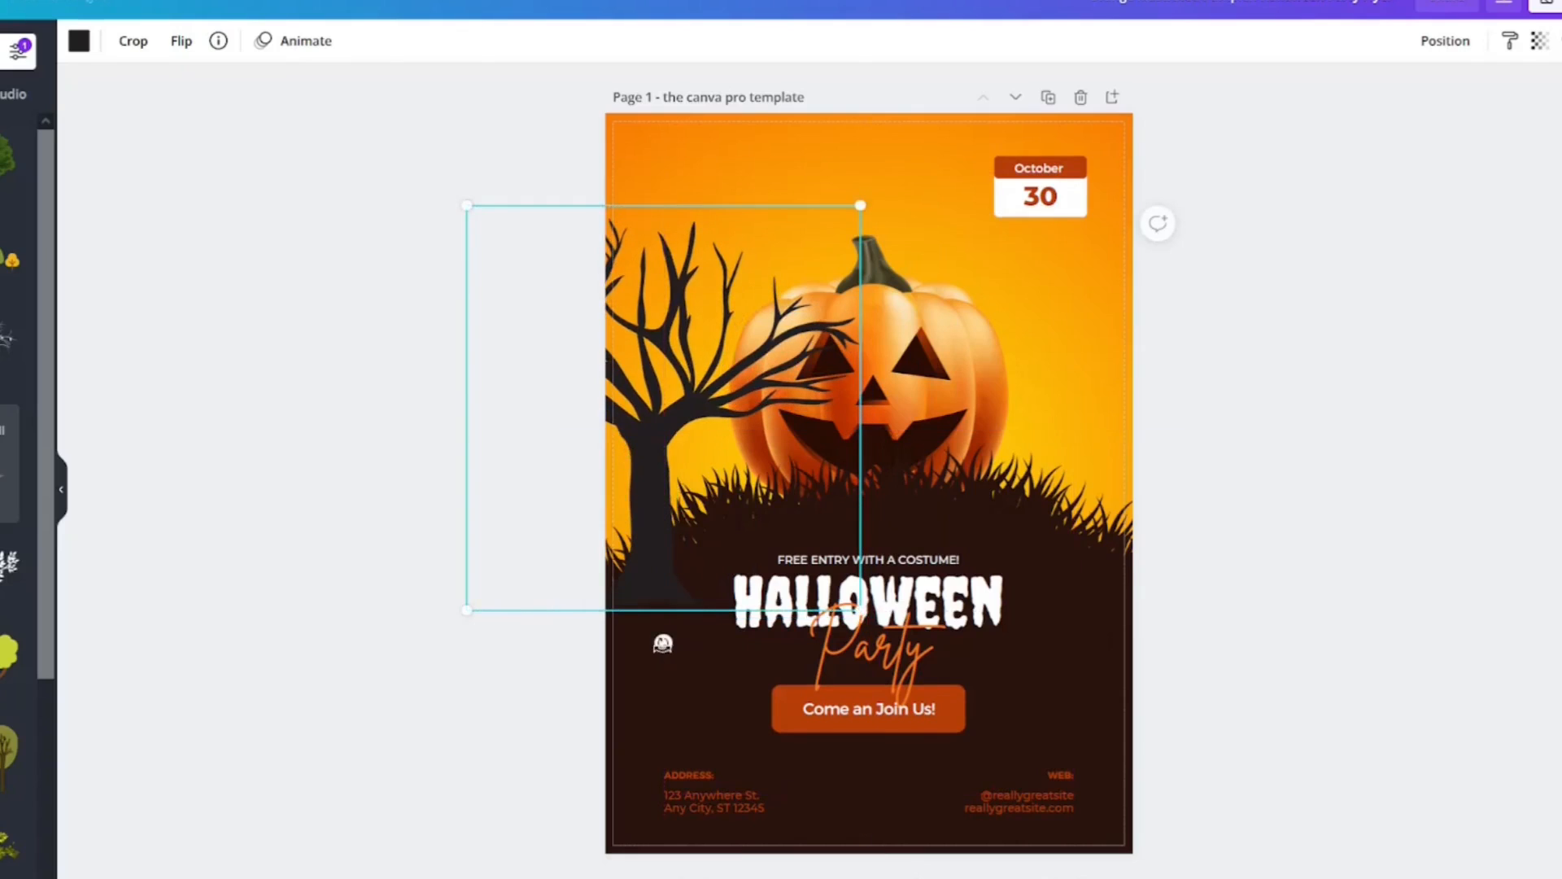
drag(660, 643, 621, 638)
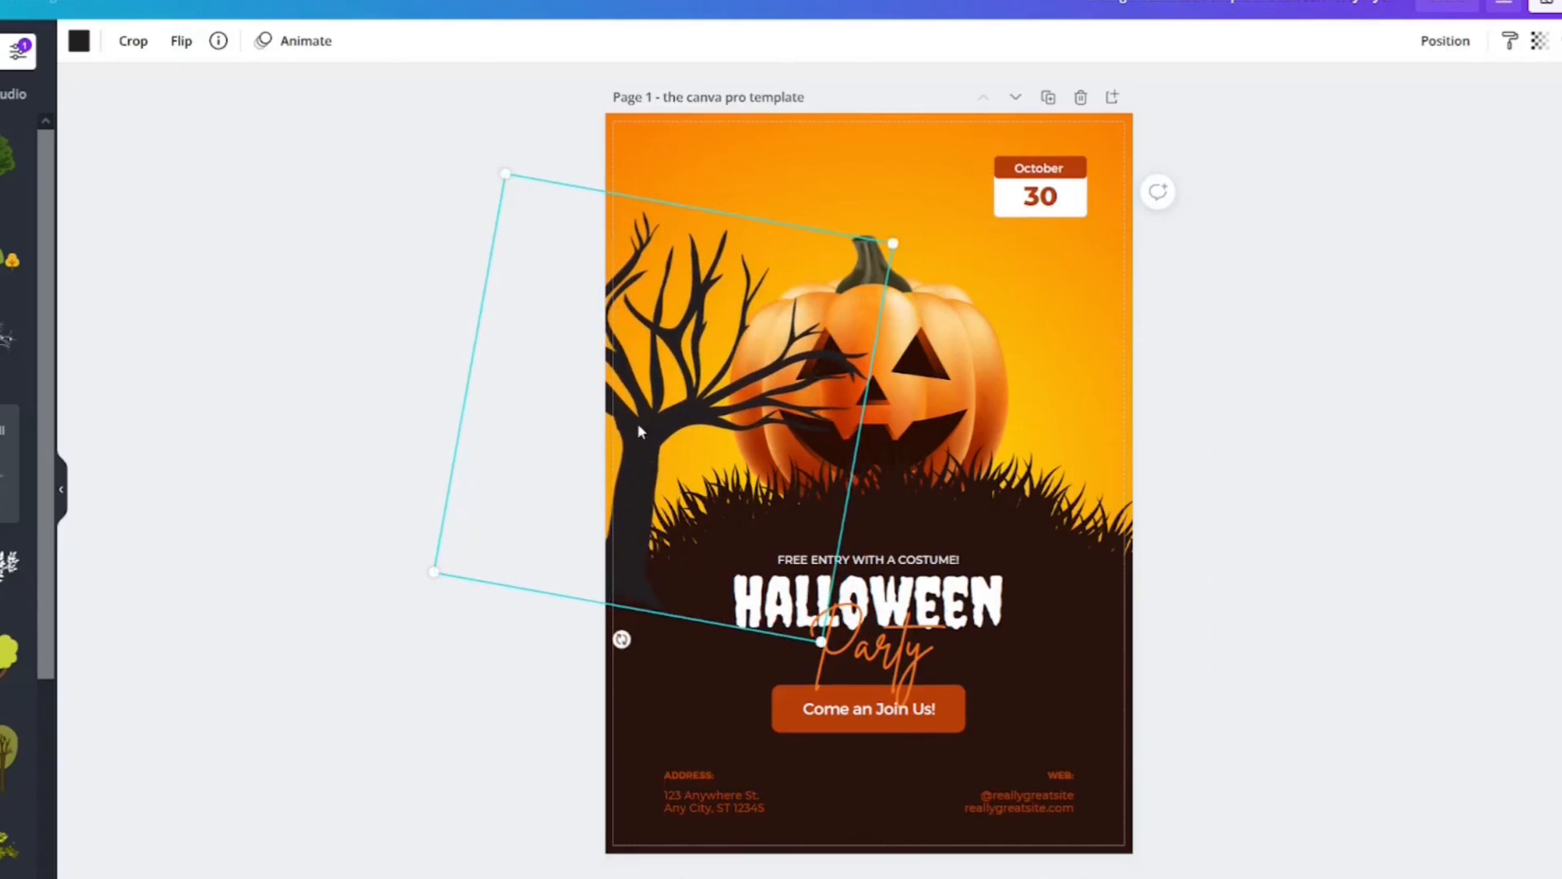
drag(618, 421, 575, 411)
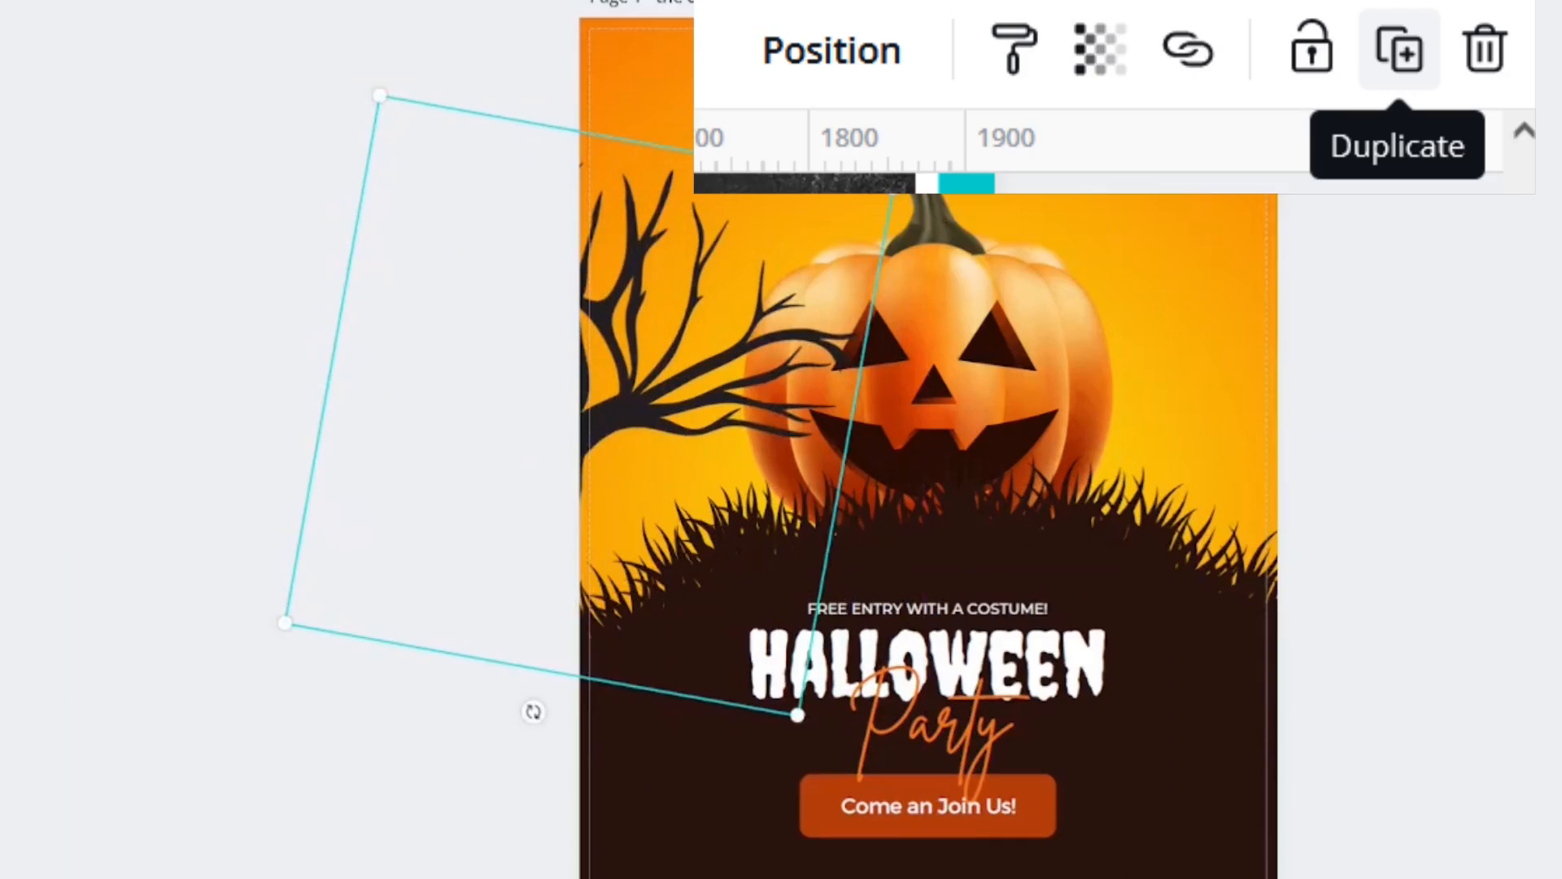
Place a mirrored, tilted copy of the tree over the flyer's right edge and shift the left tree slightly inward
drag(660, 388, 1381, 418)
drag(1259, 743, 1343, 743)
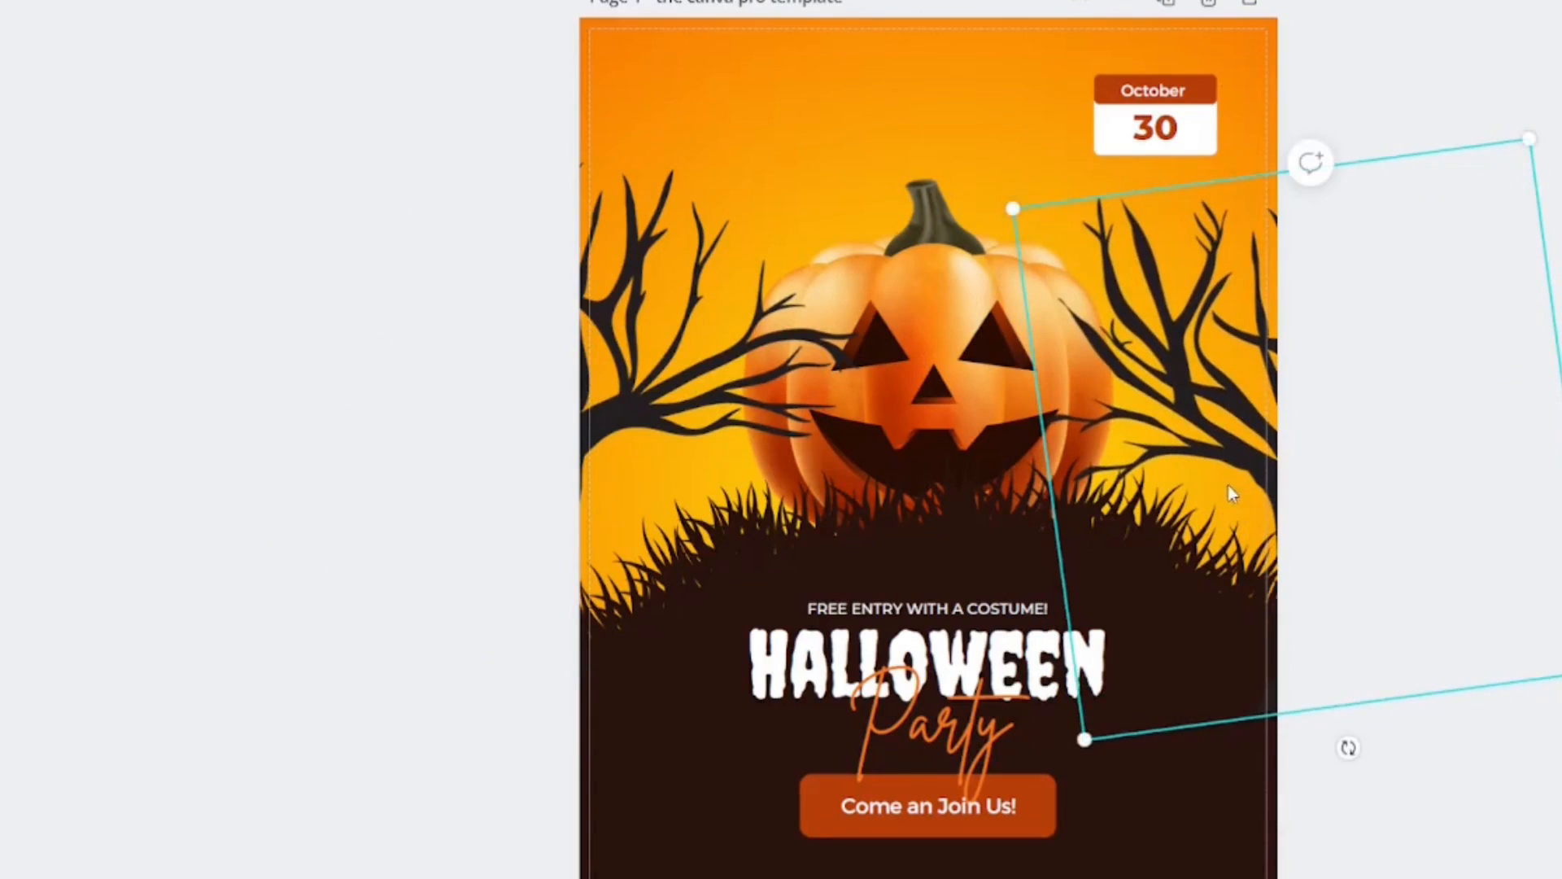
click(680, 374)
Send the left and right trees to the back of page 1's layer order
right_click(685, 386)
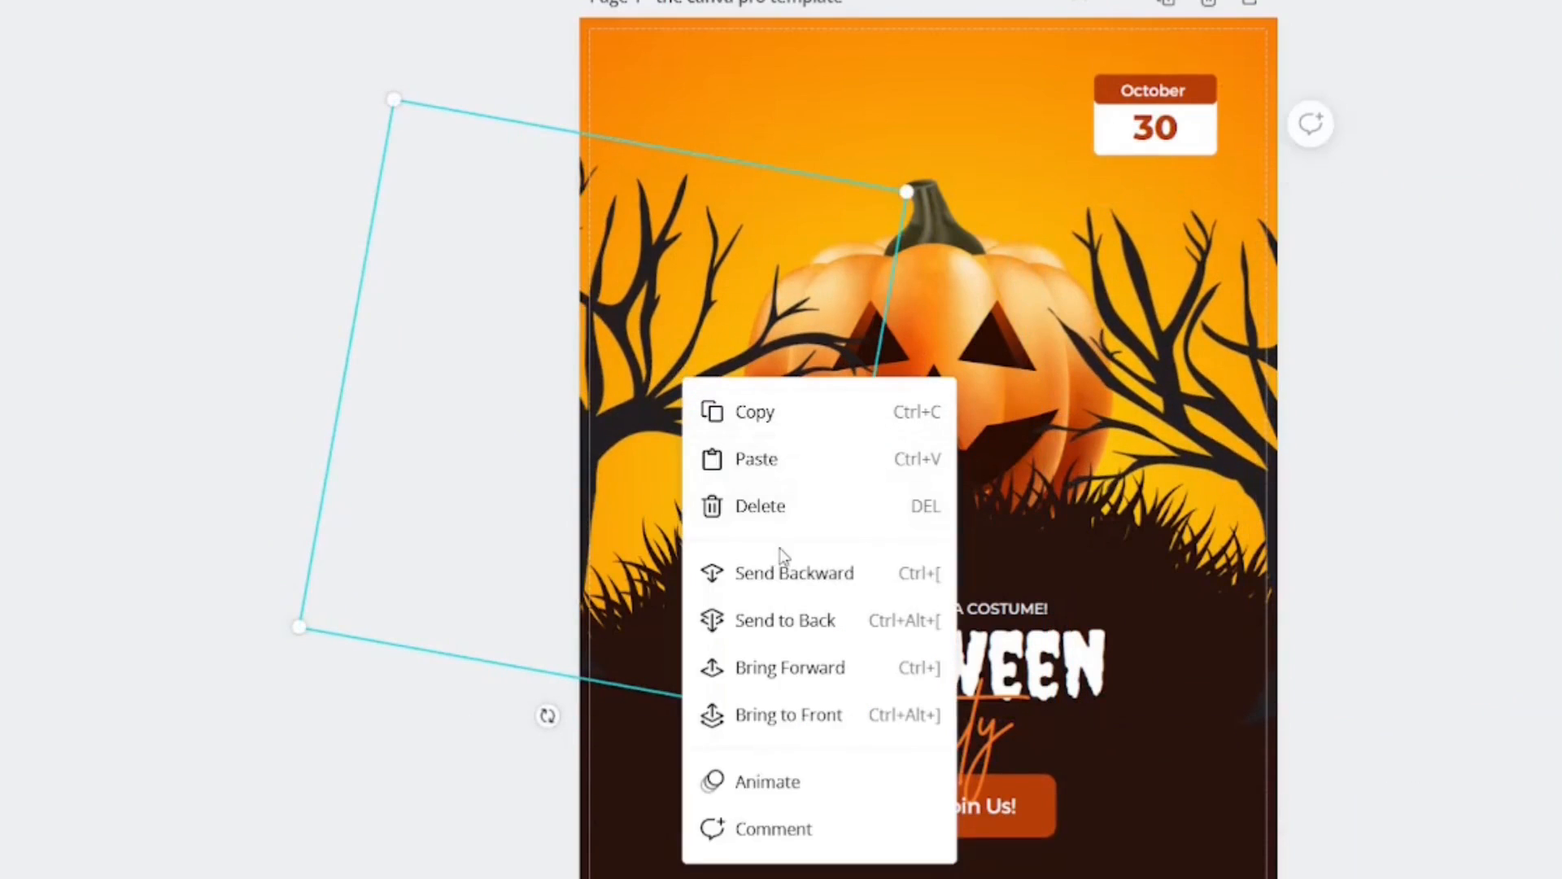
click(769, 574)
right_click(647, 394)
click(720, 643)
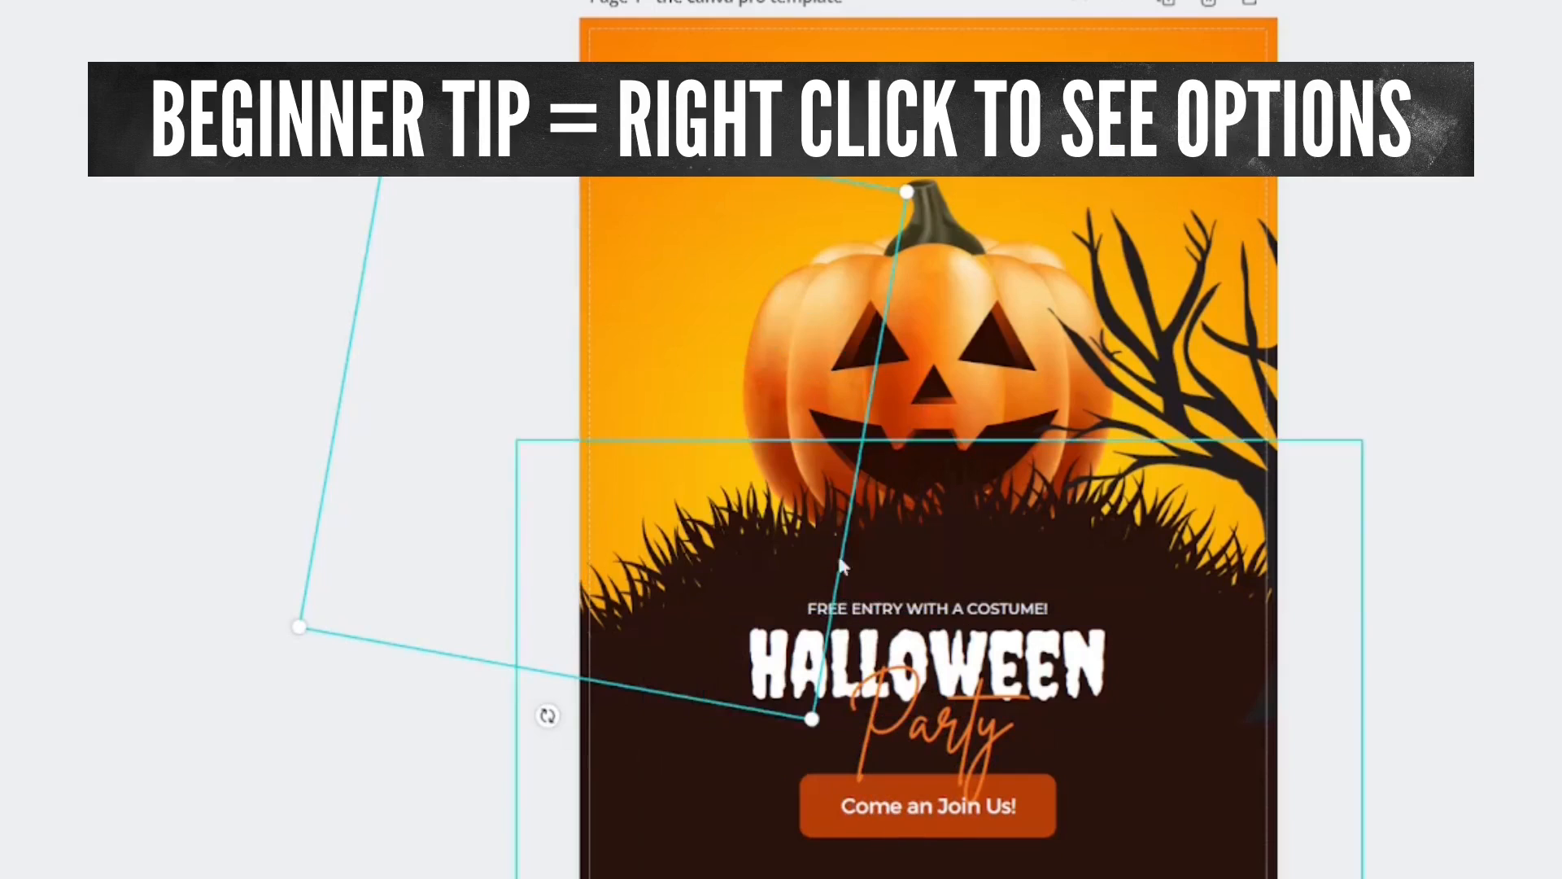
right_click(1238, 413)
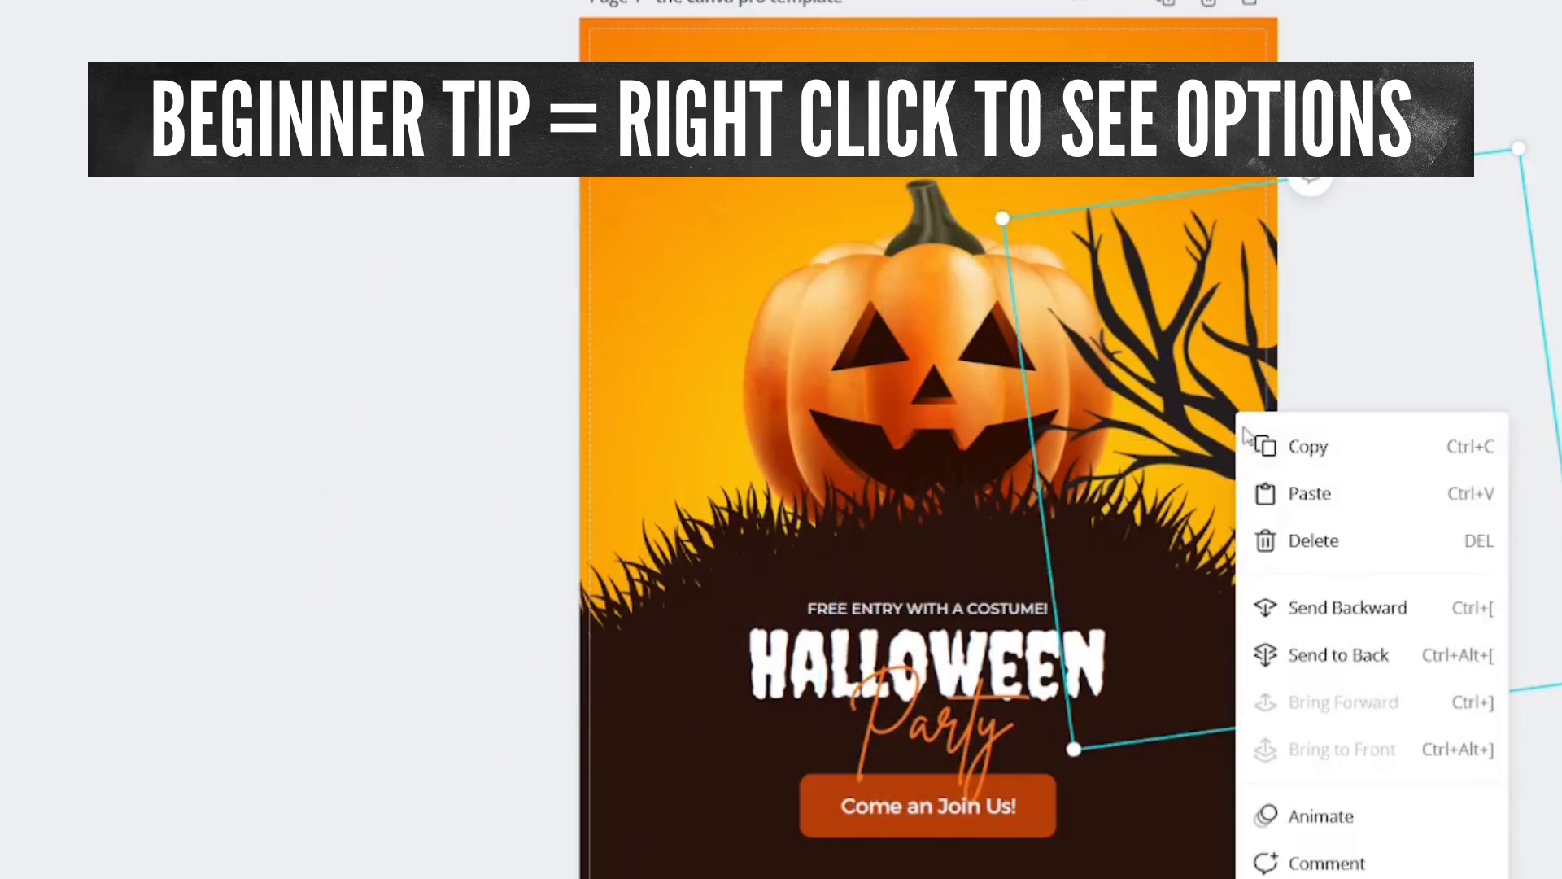
click(1302, 655)
Send the orange gradient background to the back so it sits behind both trees, and deselect it
right_click(678, 96)
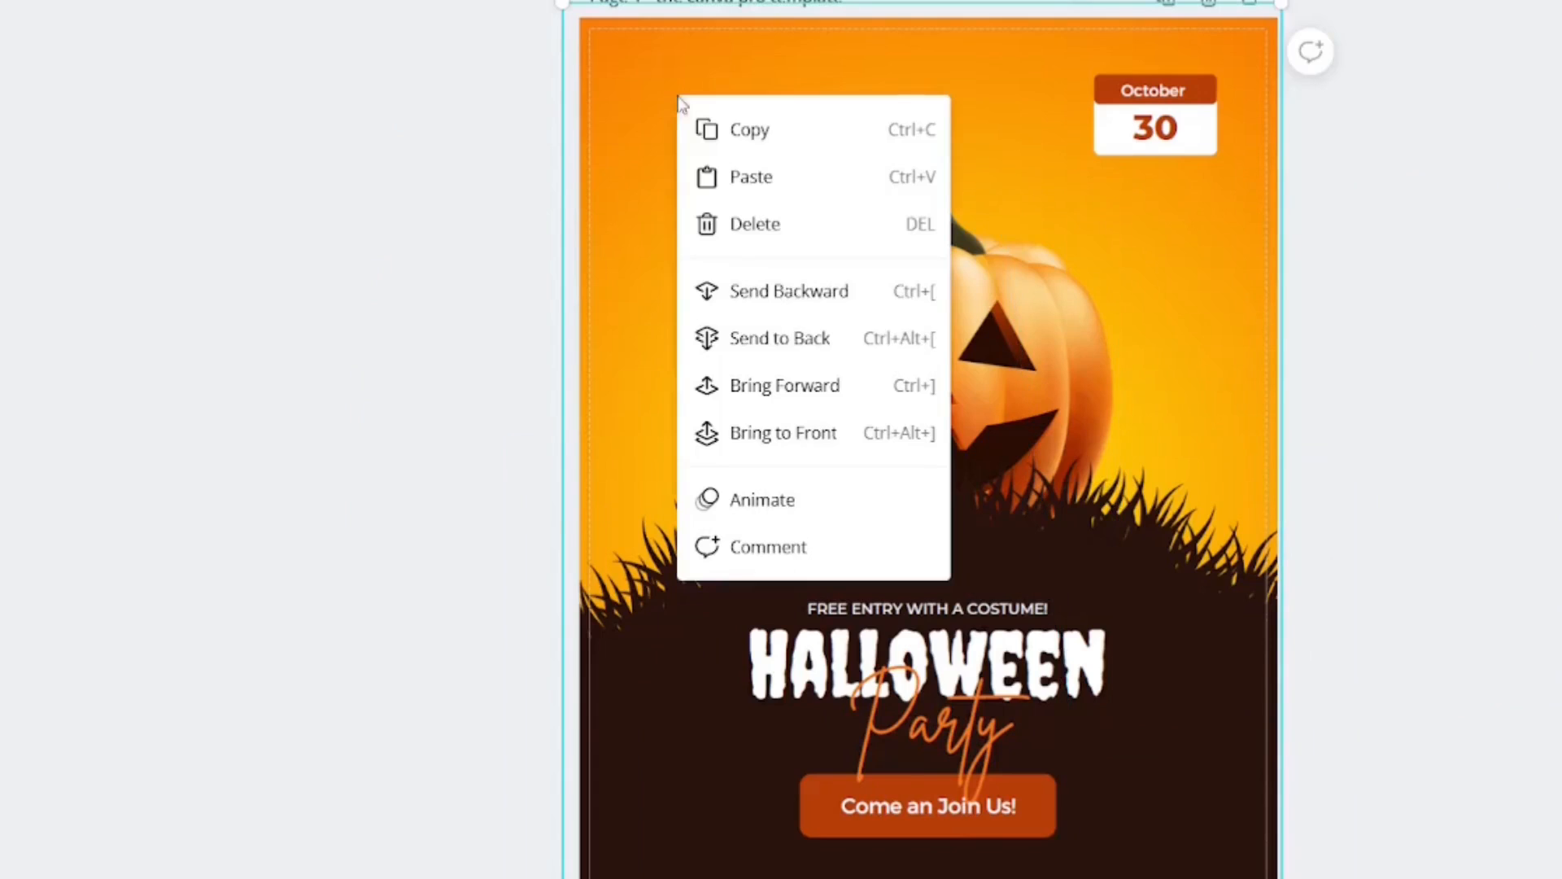
click(785, 342)
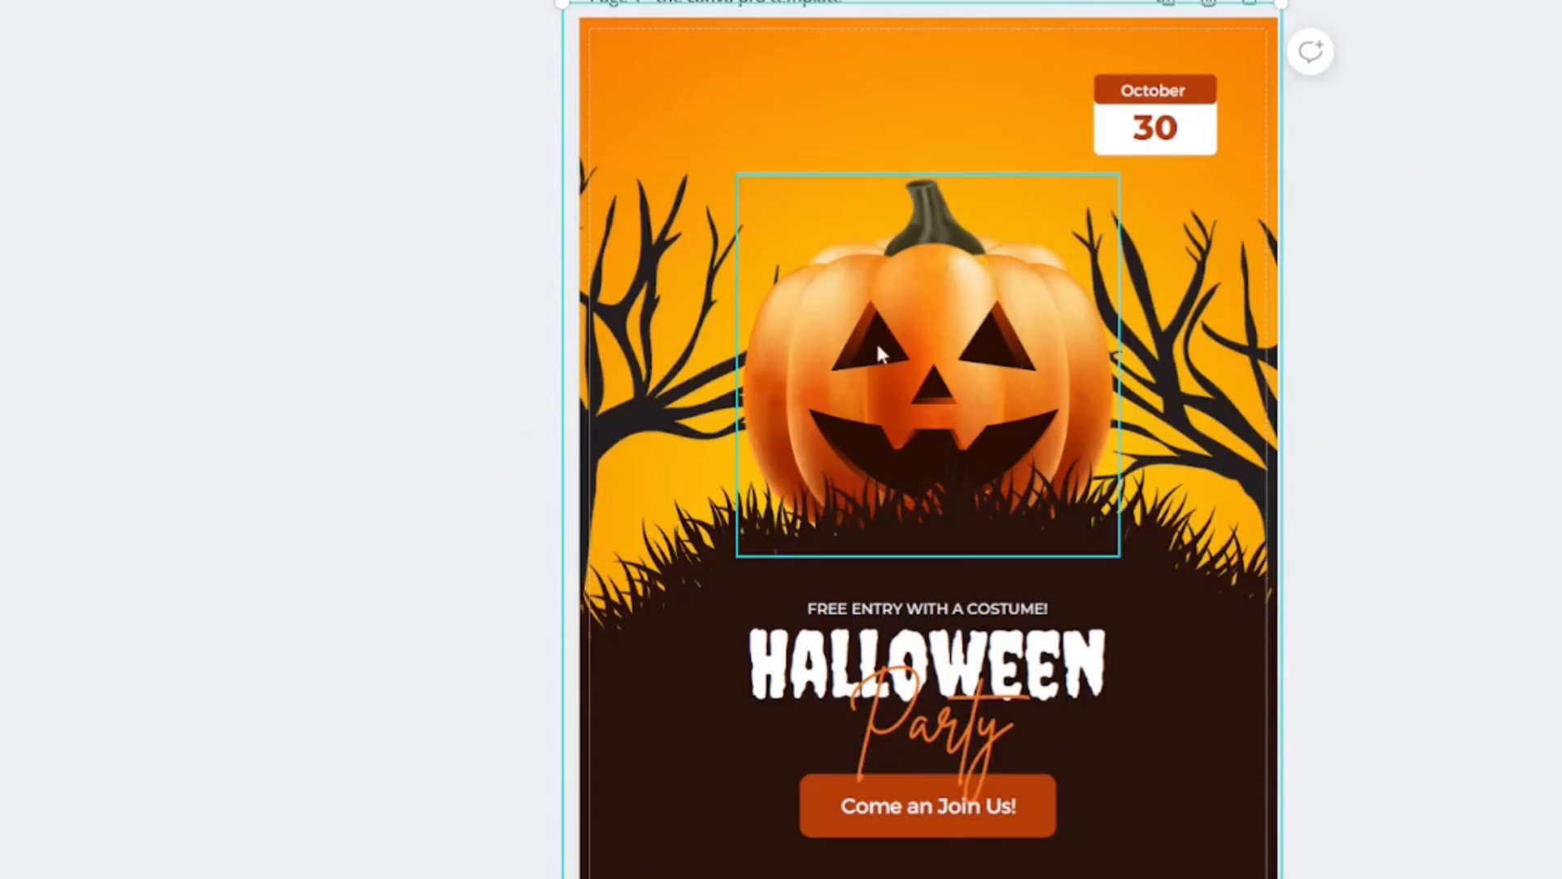
click(1544, 373)
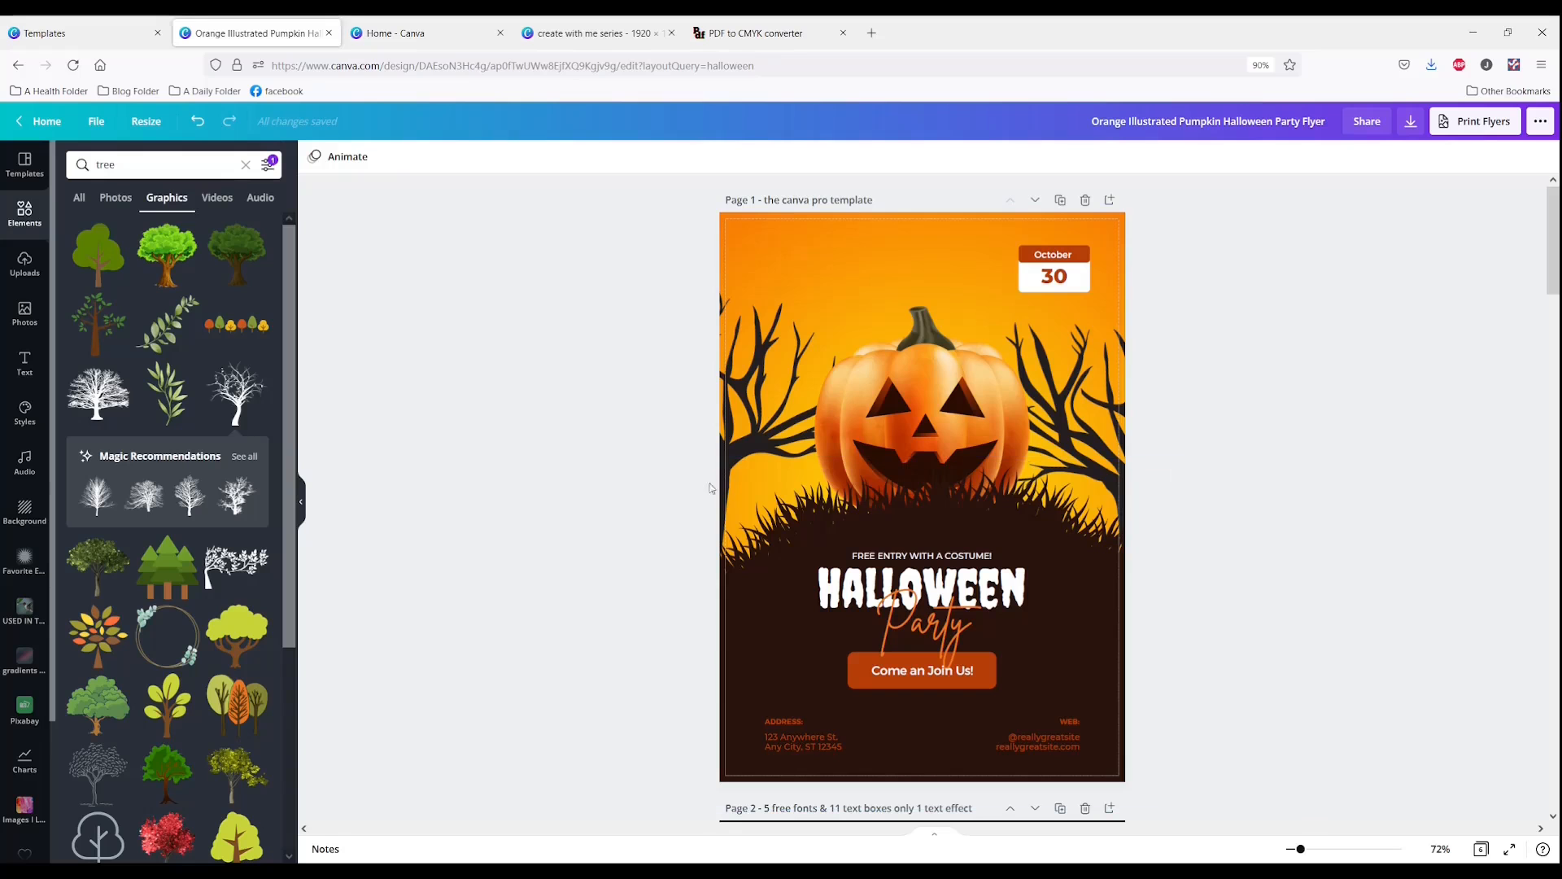
click(747, 422)
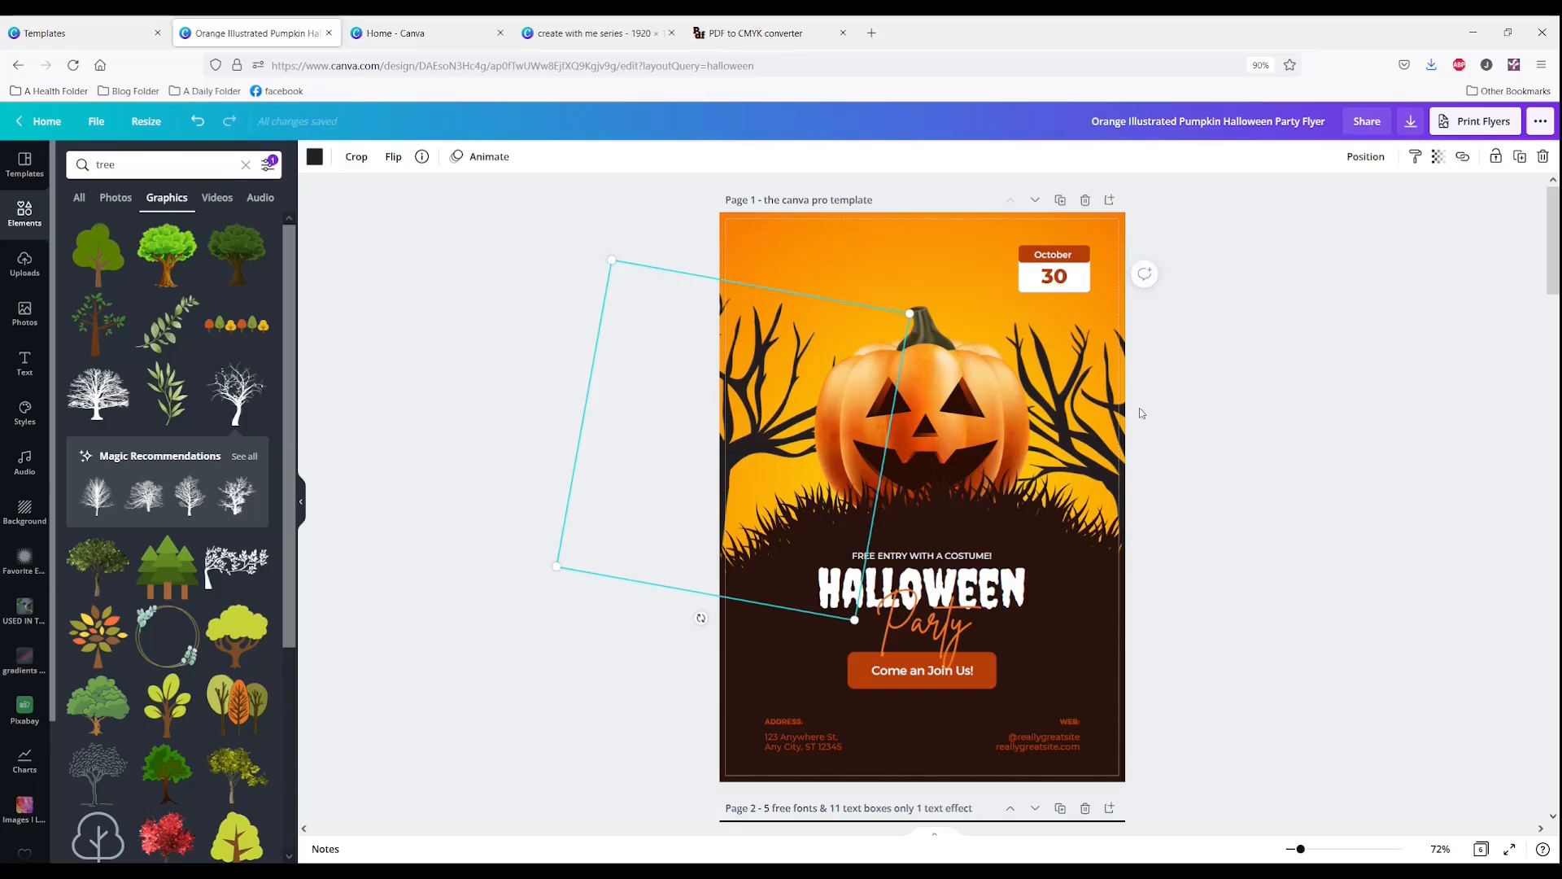
click(1110, 411)
click(1304, 421)
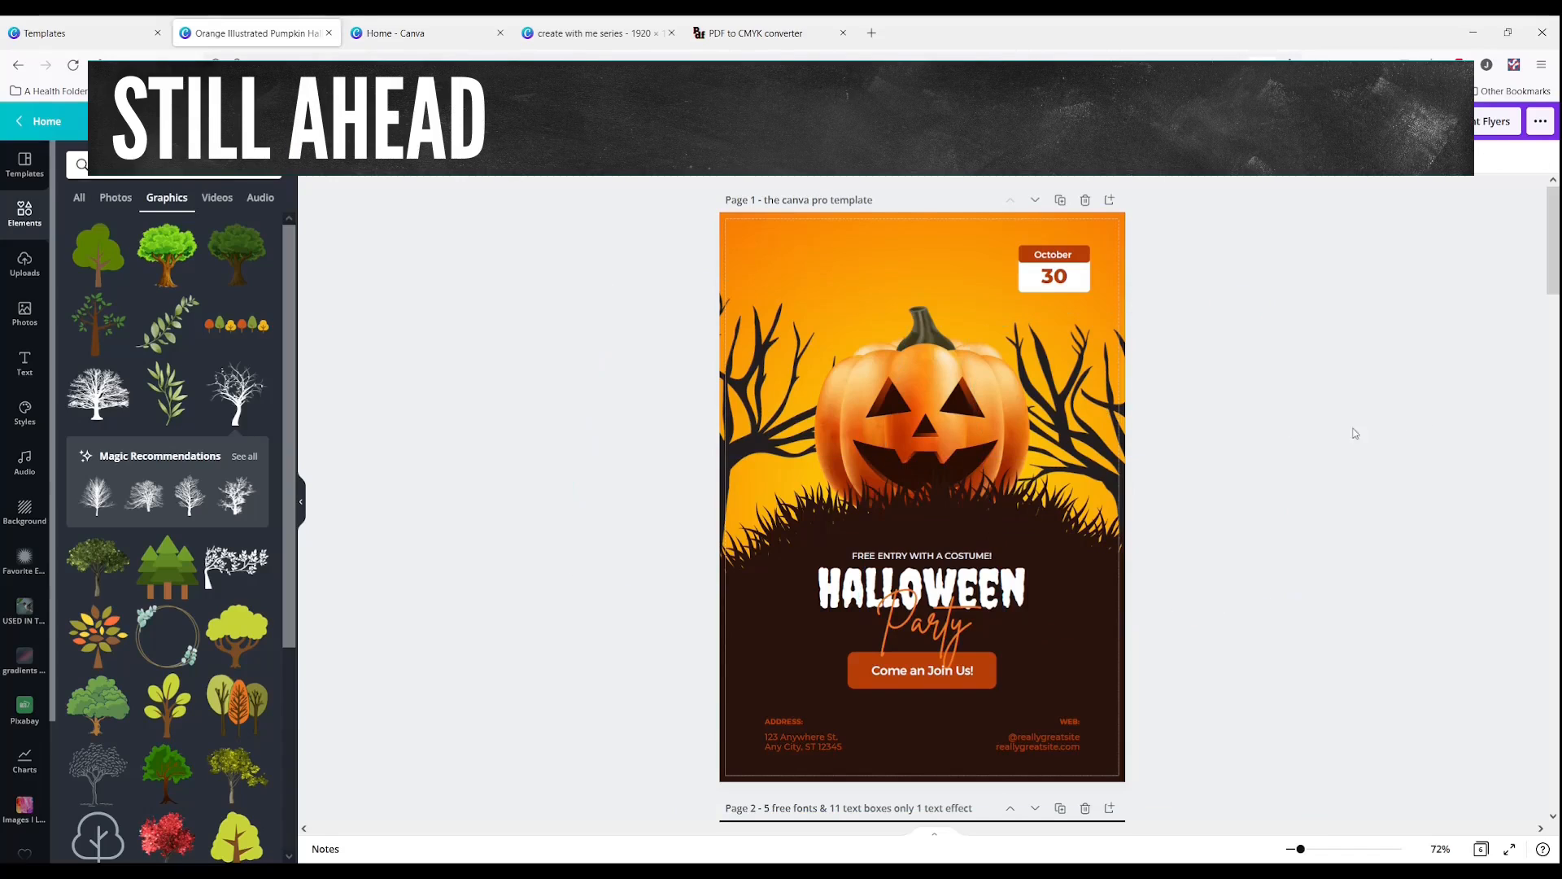
Recolour the grassy hill on page 1 from the document colours to the near-black used for the trees, and deselect it
click(769, 575)
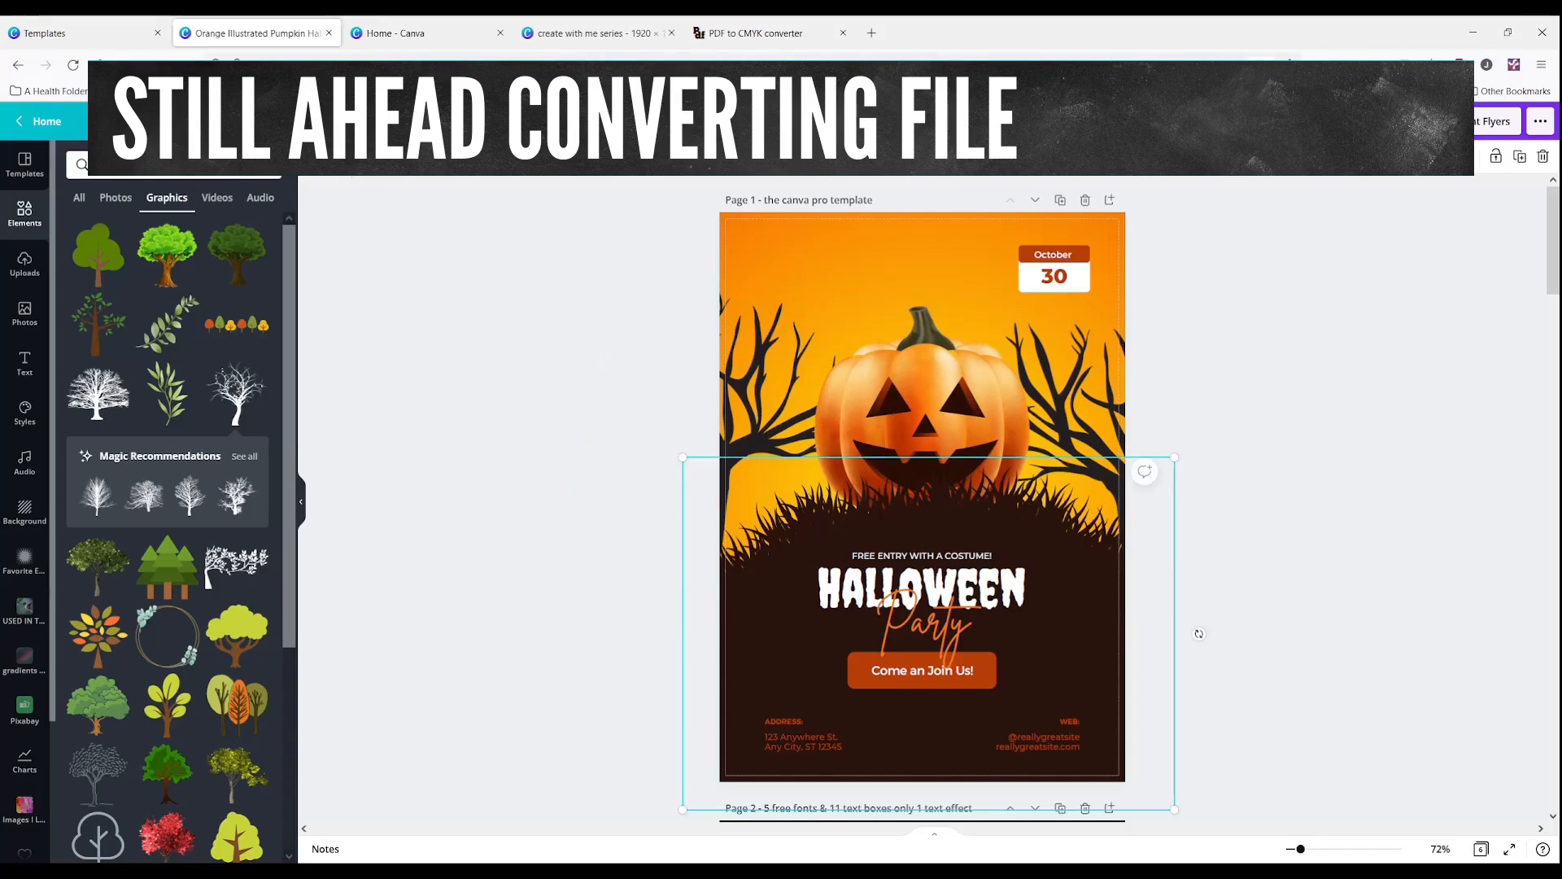
click(319, 156)
click(196, 236)
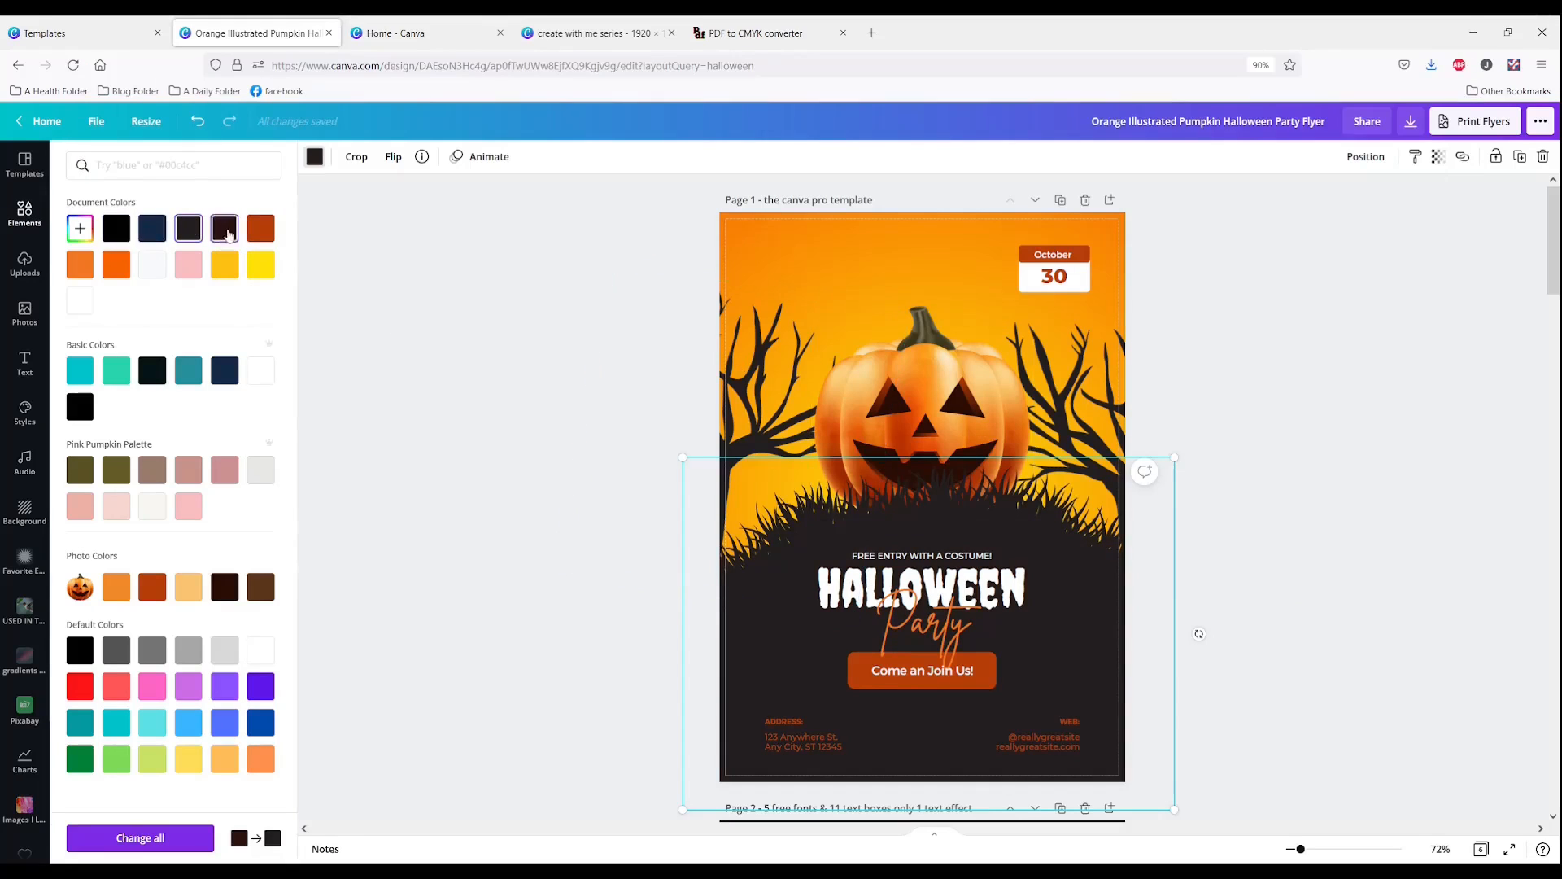
click(260, 228)
click(188, 266)
click(183, 234)
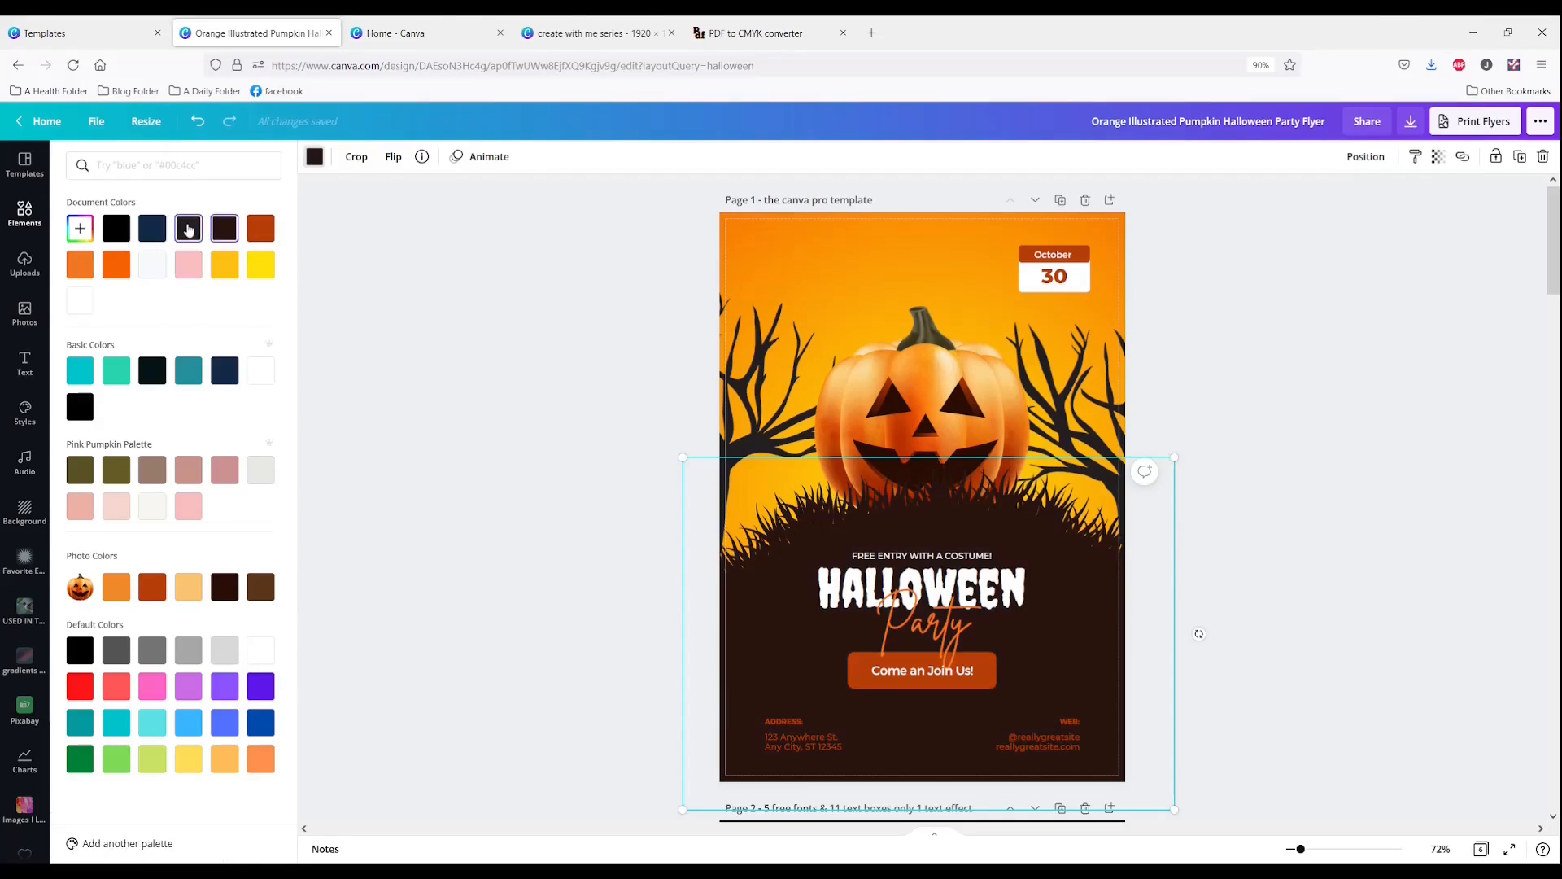
click(1264, 424)
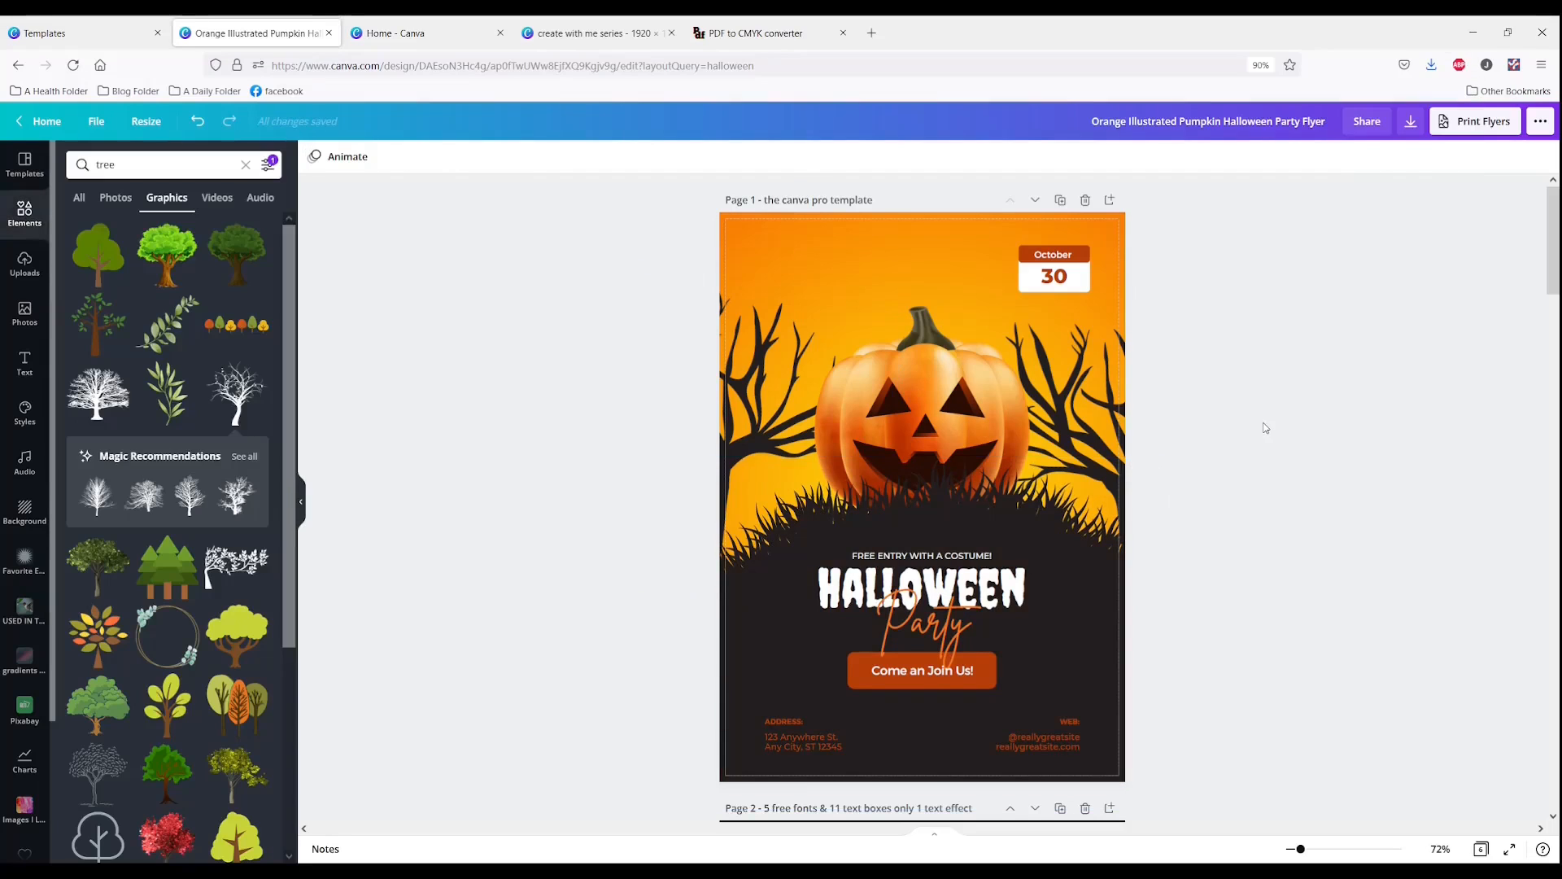
Bring the pumpkin on page 1 to the front so it sits ahead of the grass
click(878, 387)
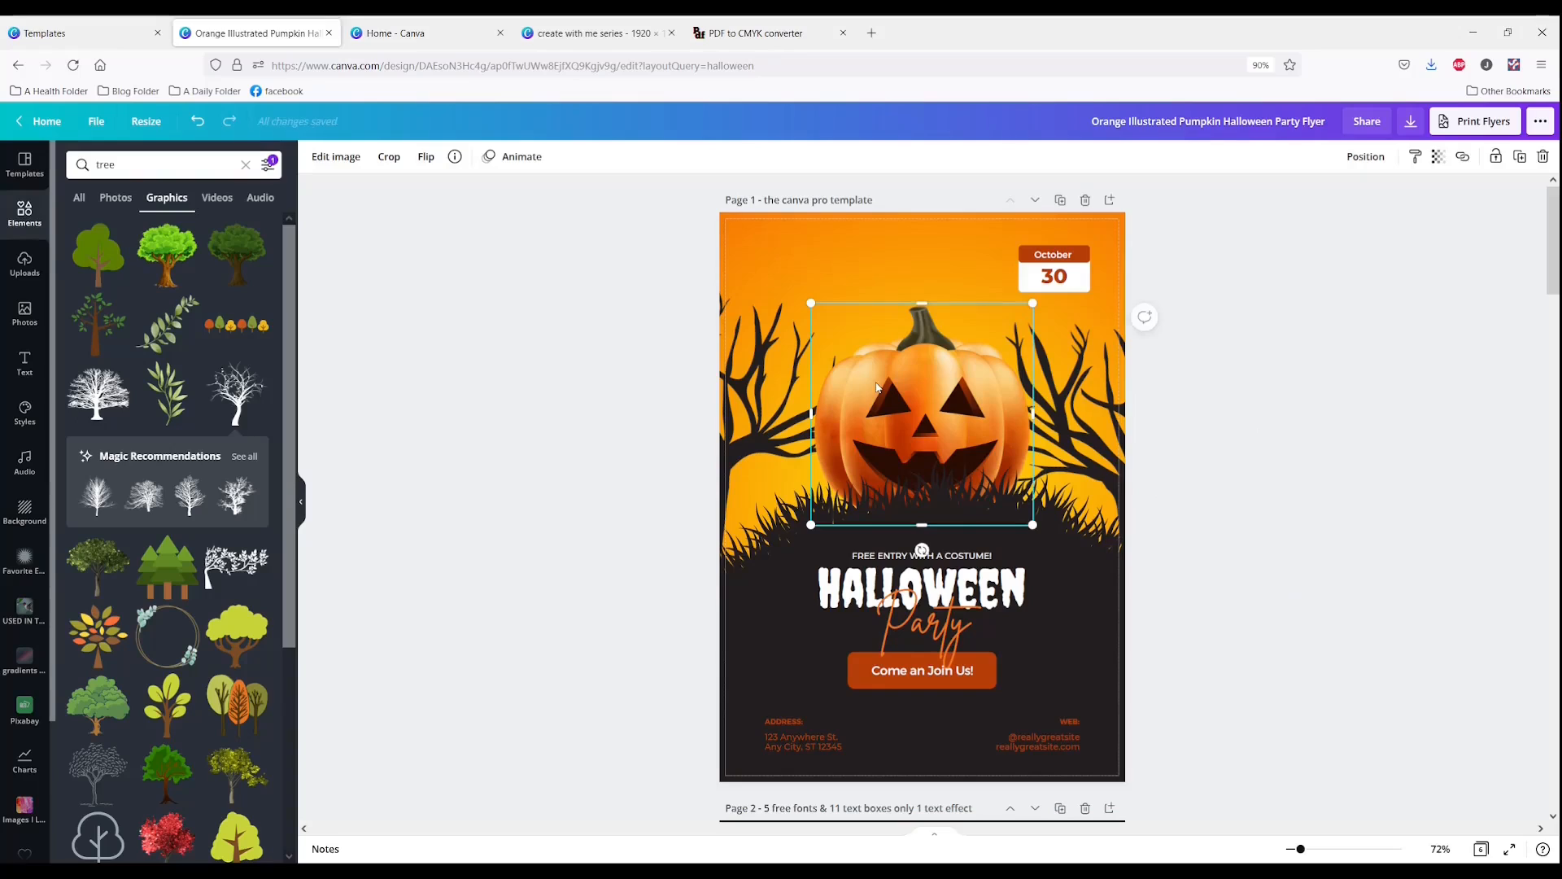
right_click(918, 415)
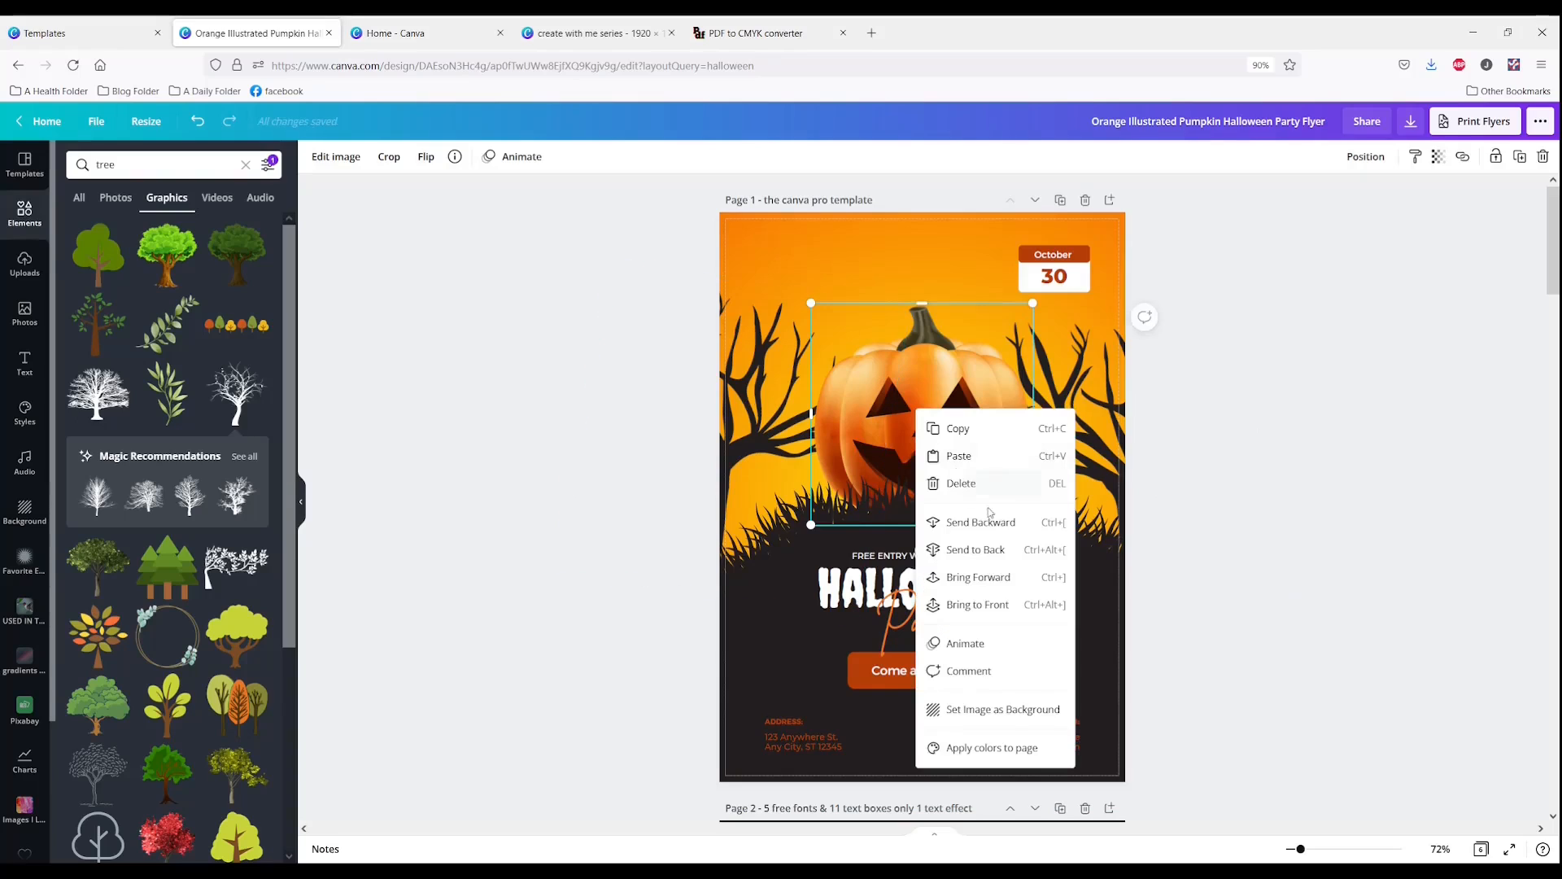
click(989, 603)
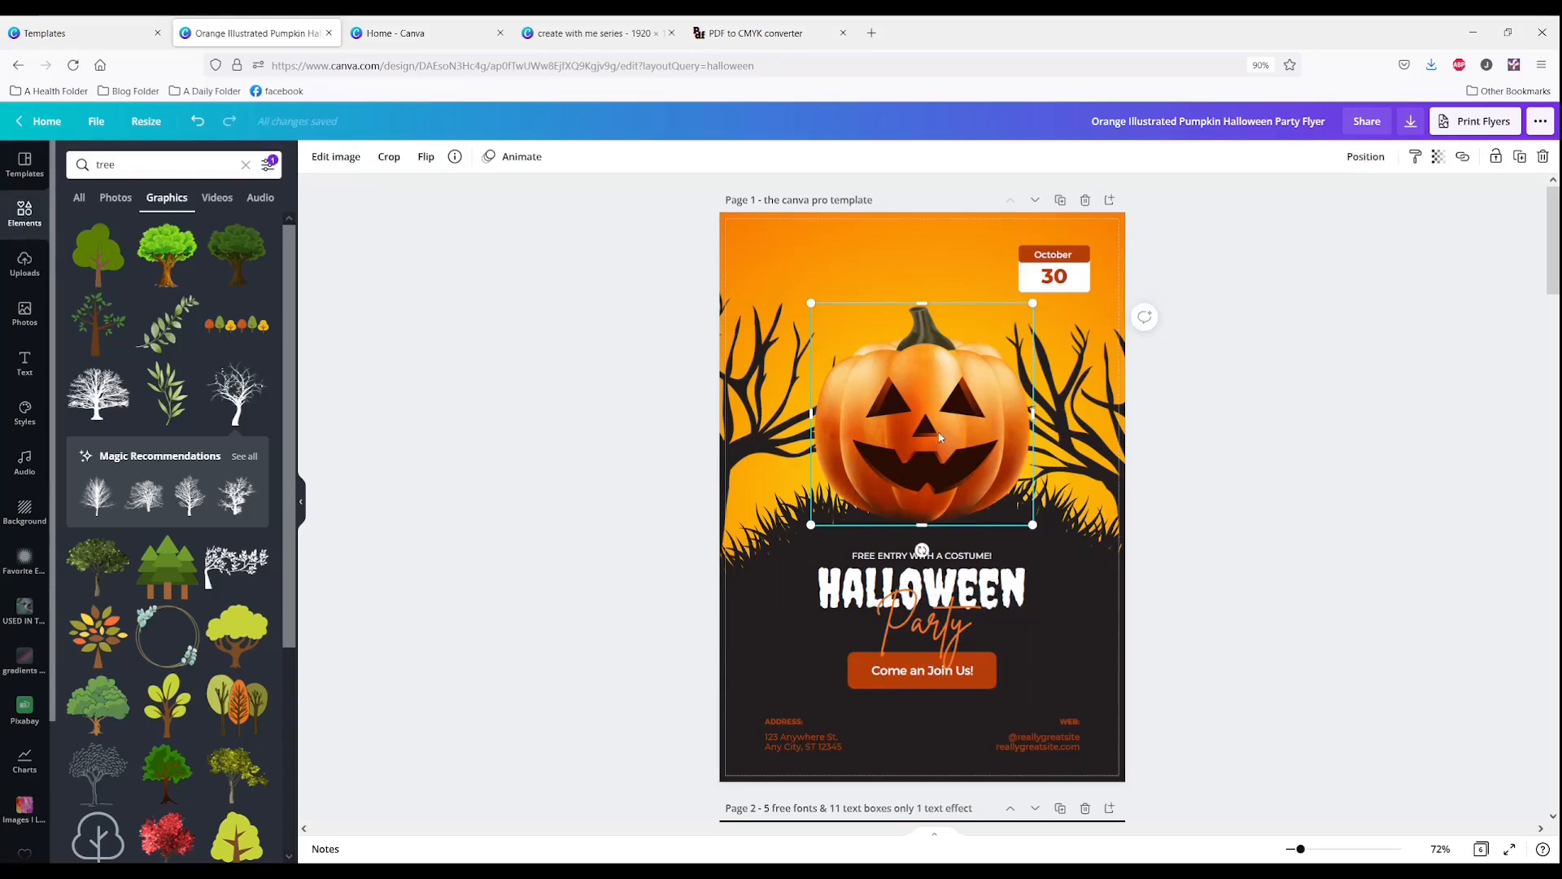
Search the image effects for shadow, add the Glow shadow to the pumpkin, and open its settings
click(336, 156)
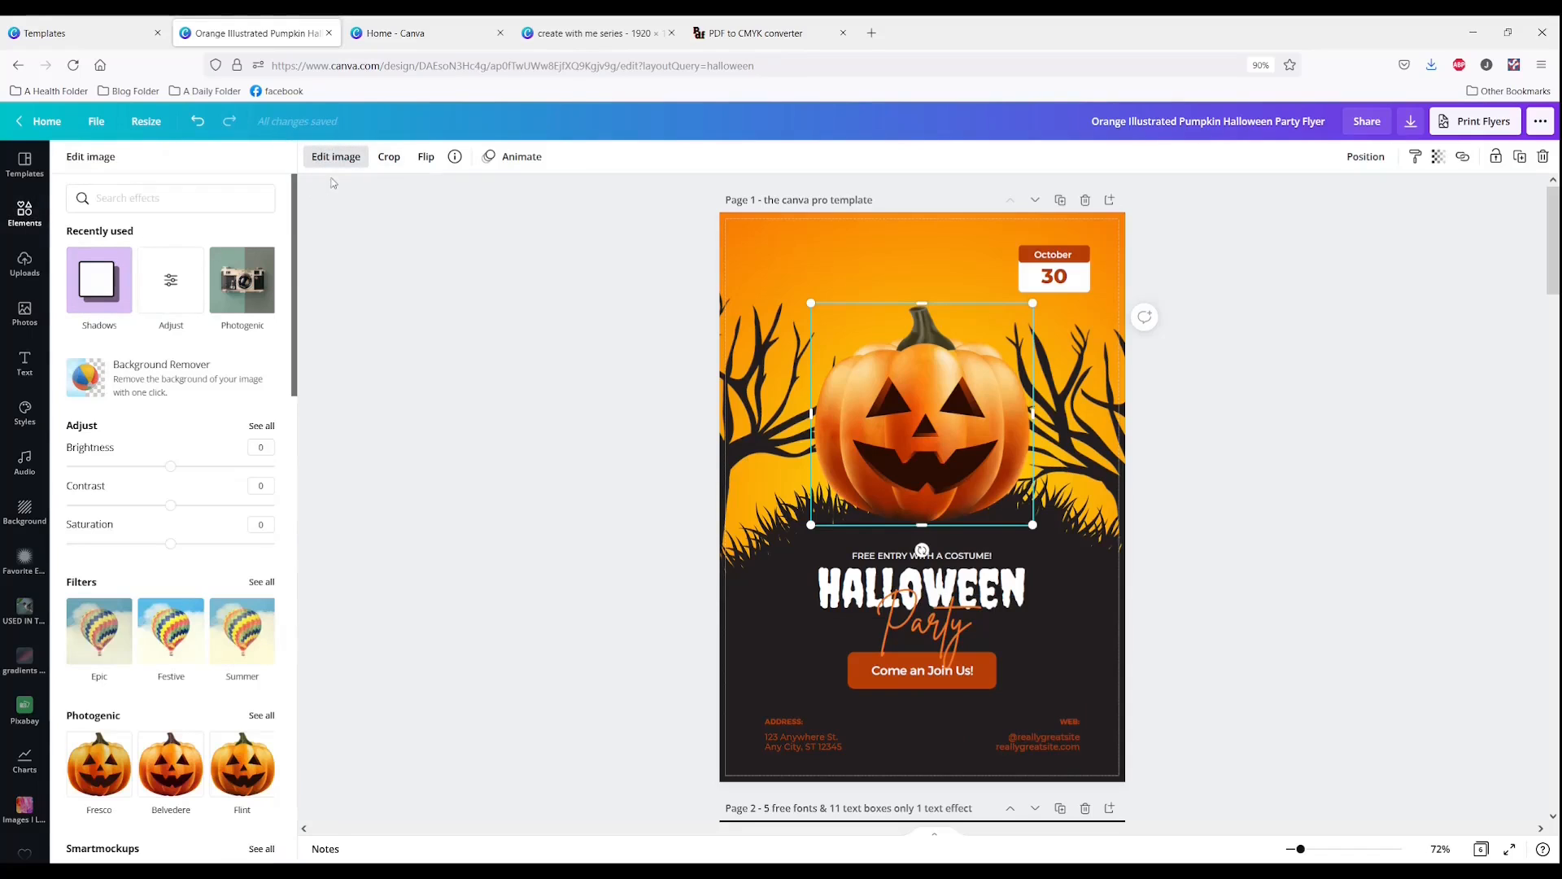
click(104, 200)
text(shadow)
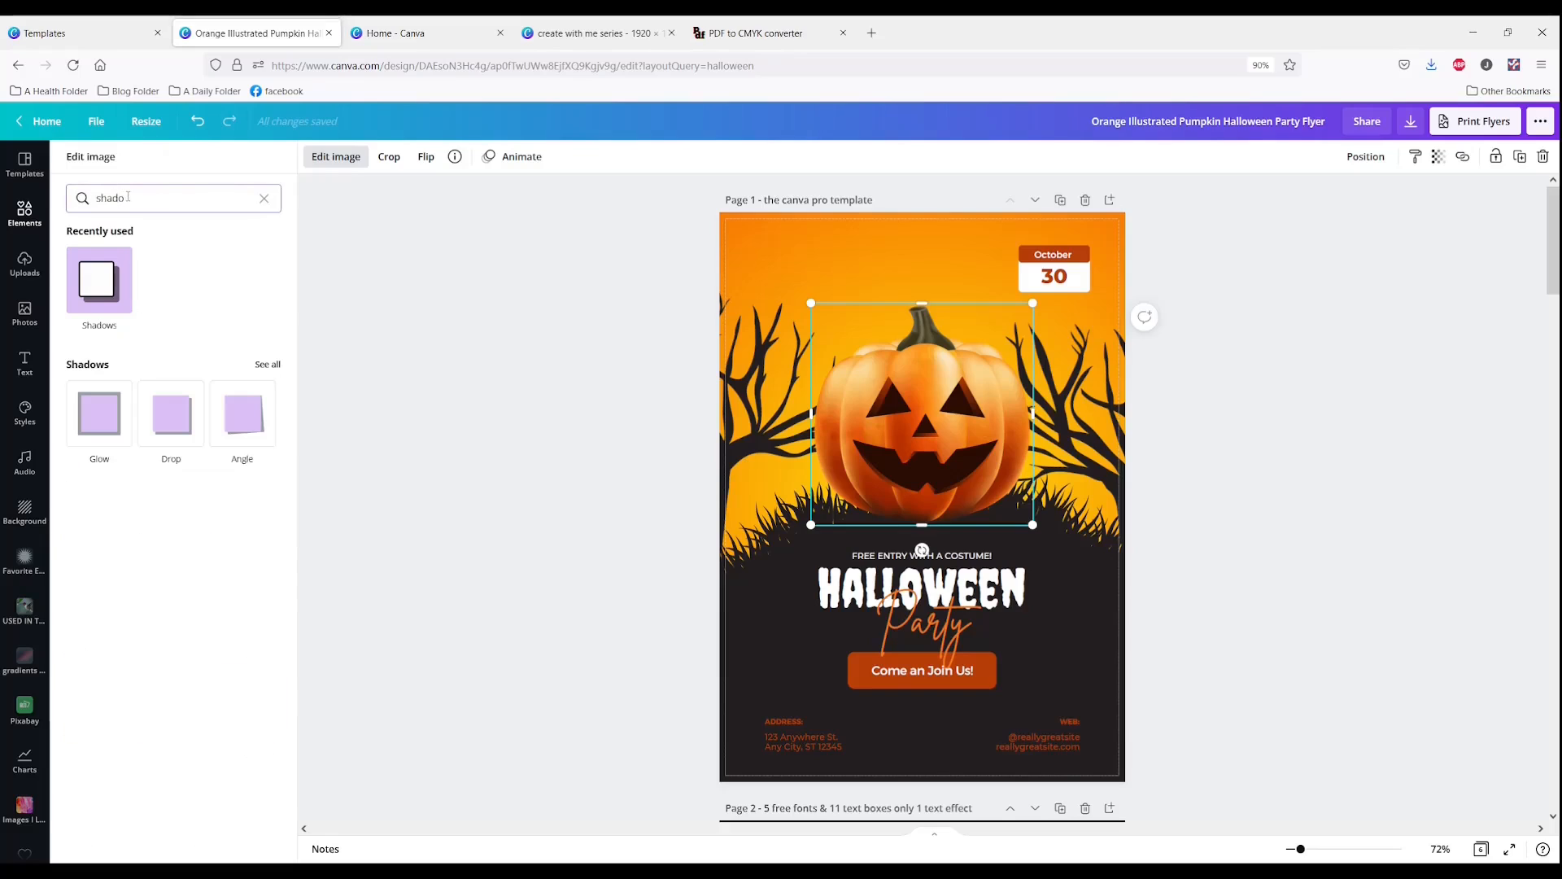
click(96, 420)
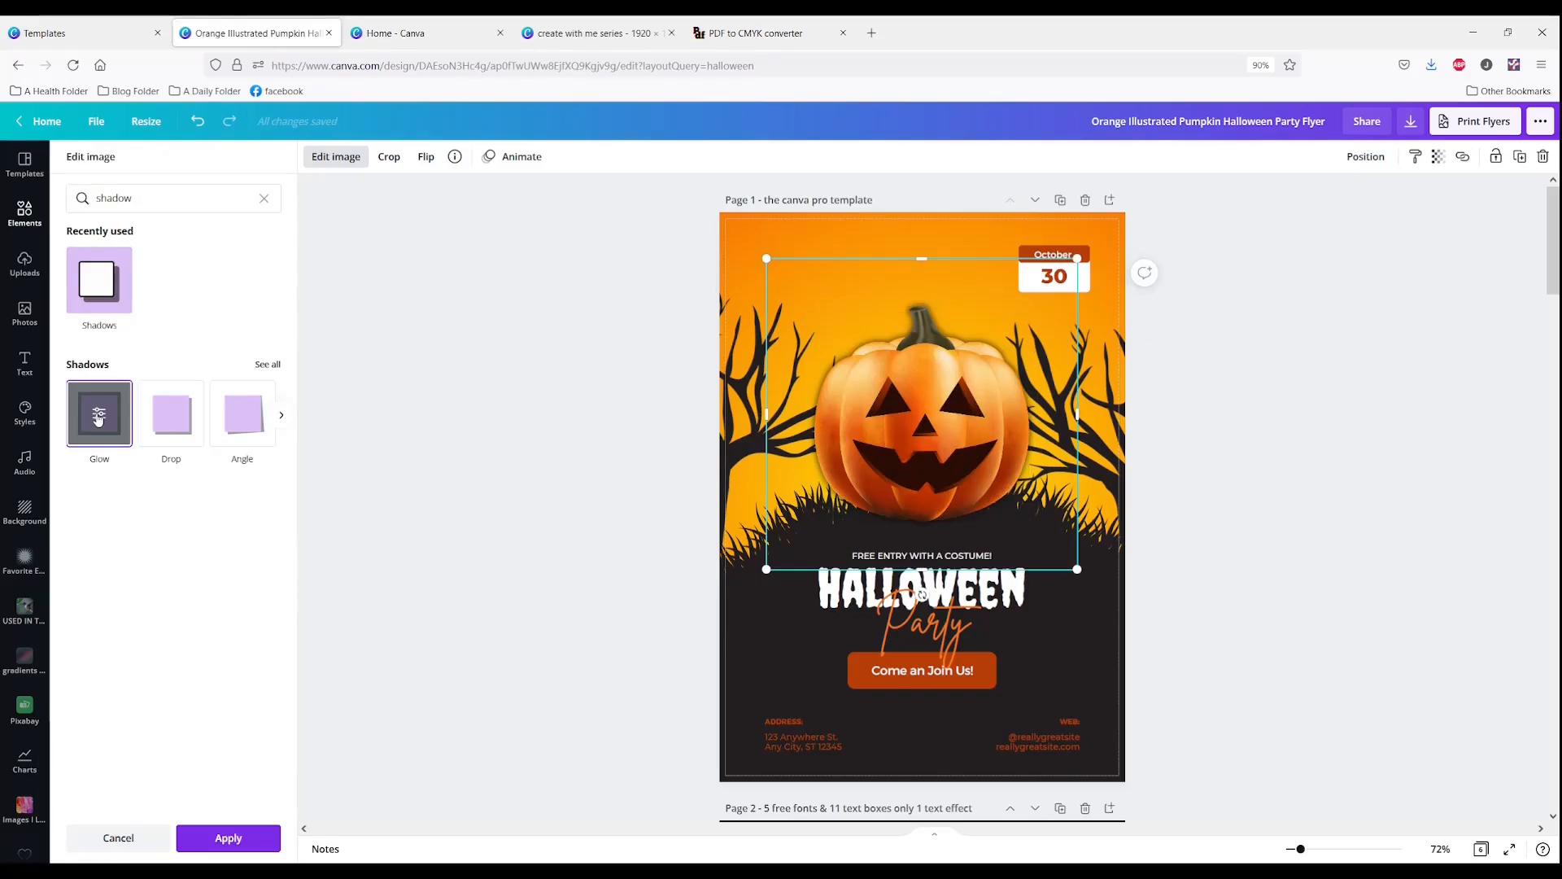
click(95, 416)
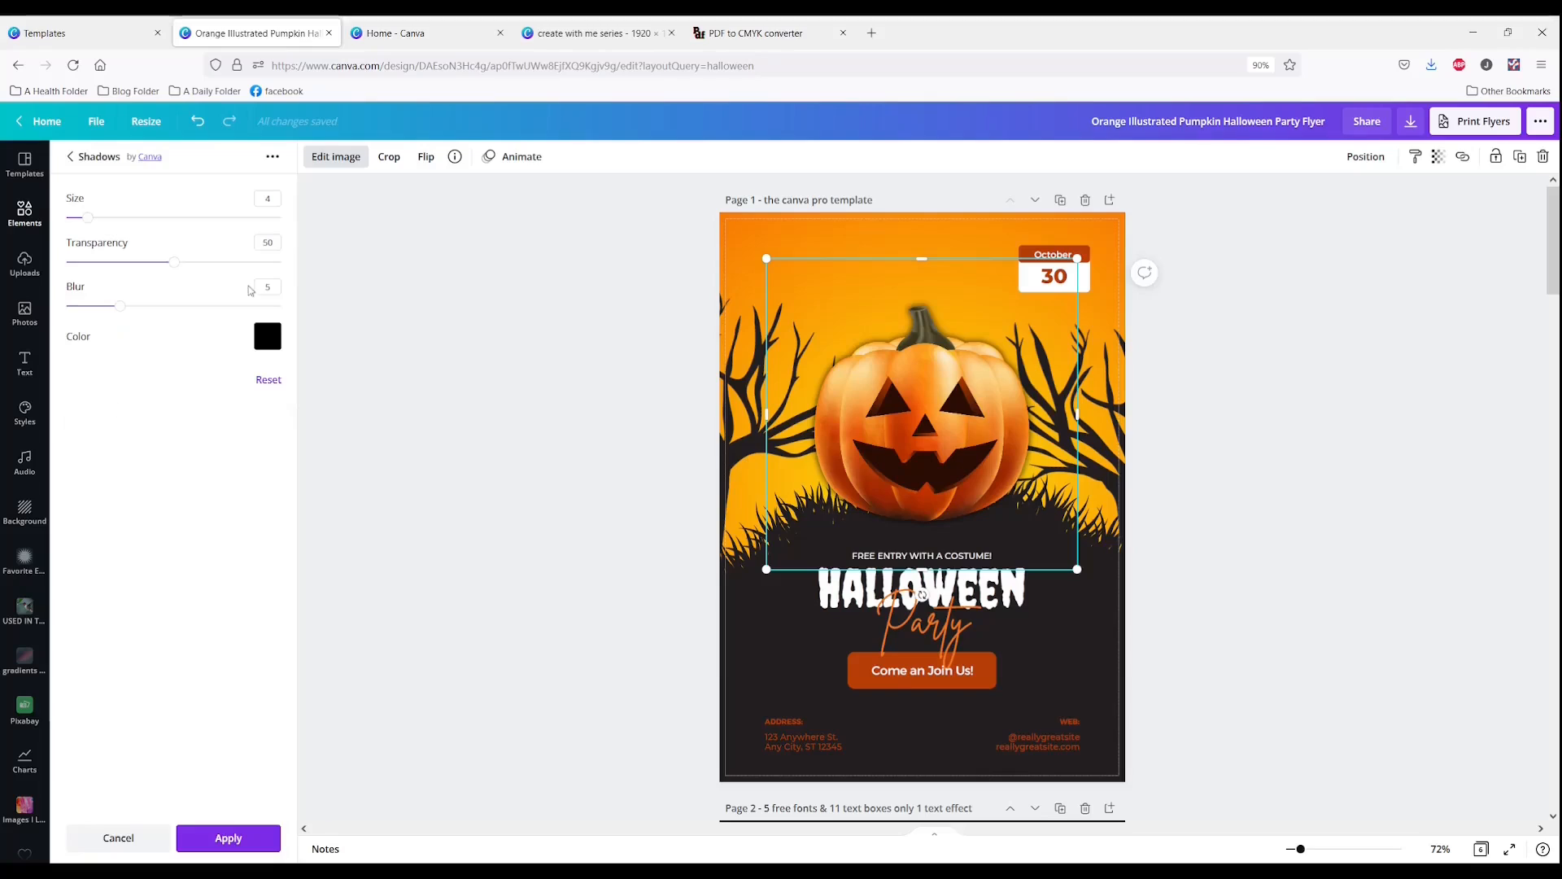
Set the pumpkin's Glow shadow to size 11, transparency 67 and blur 4, apply it, and deselect the pumpkin
drag(91, 222, 131, 225)
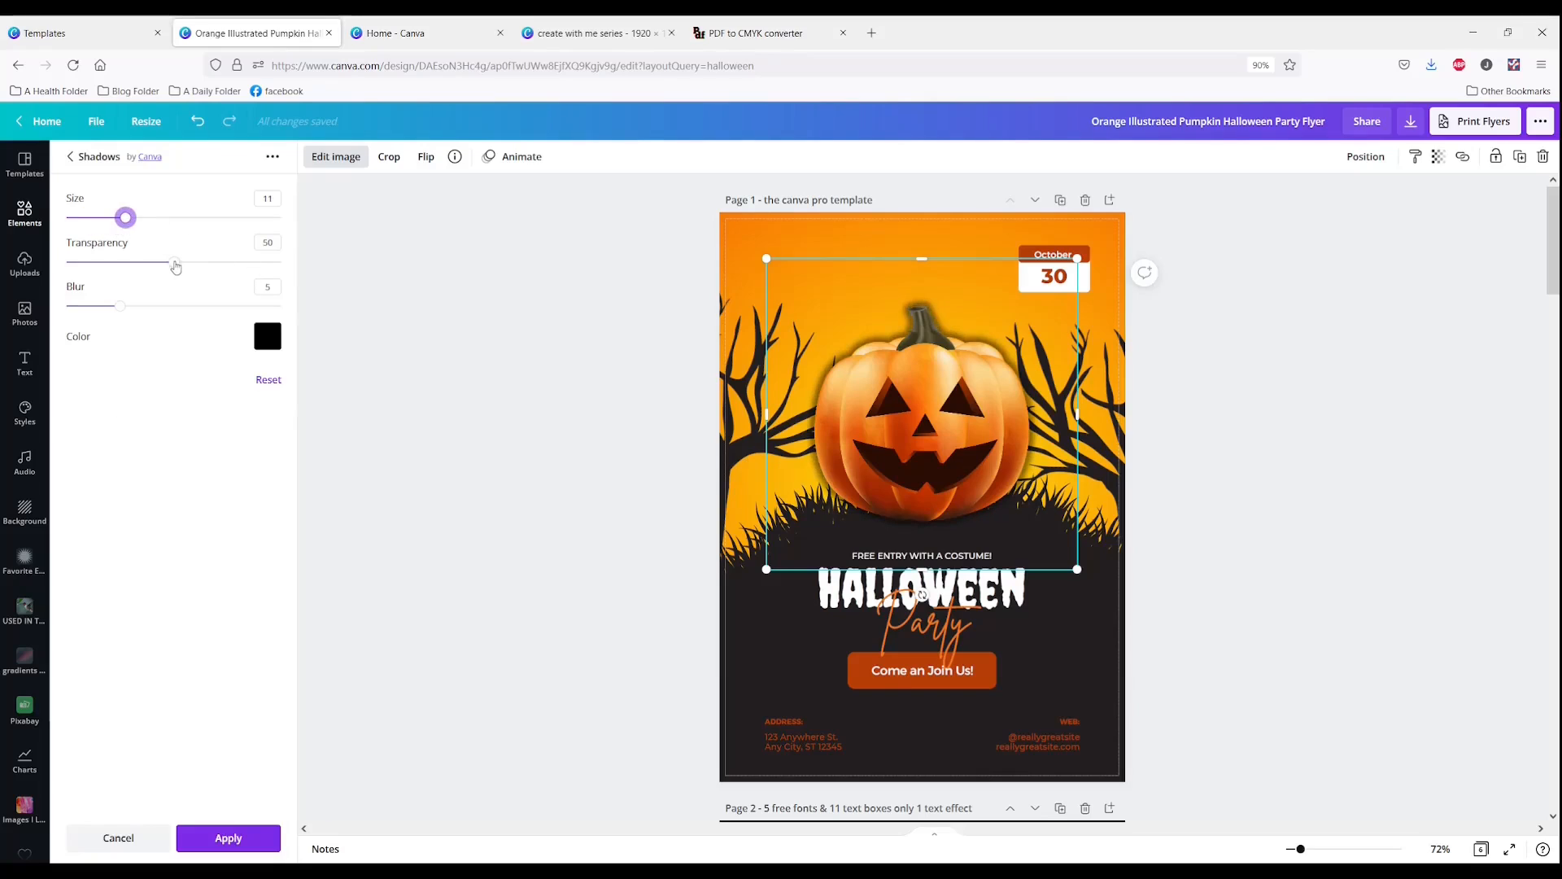
drag(208, 263, 211, 264)
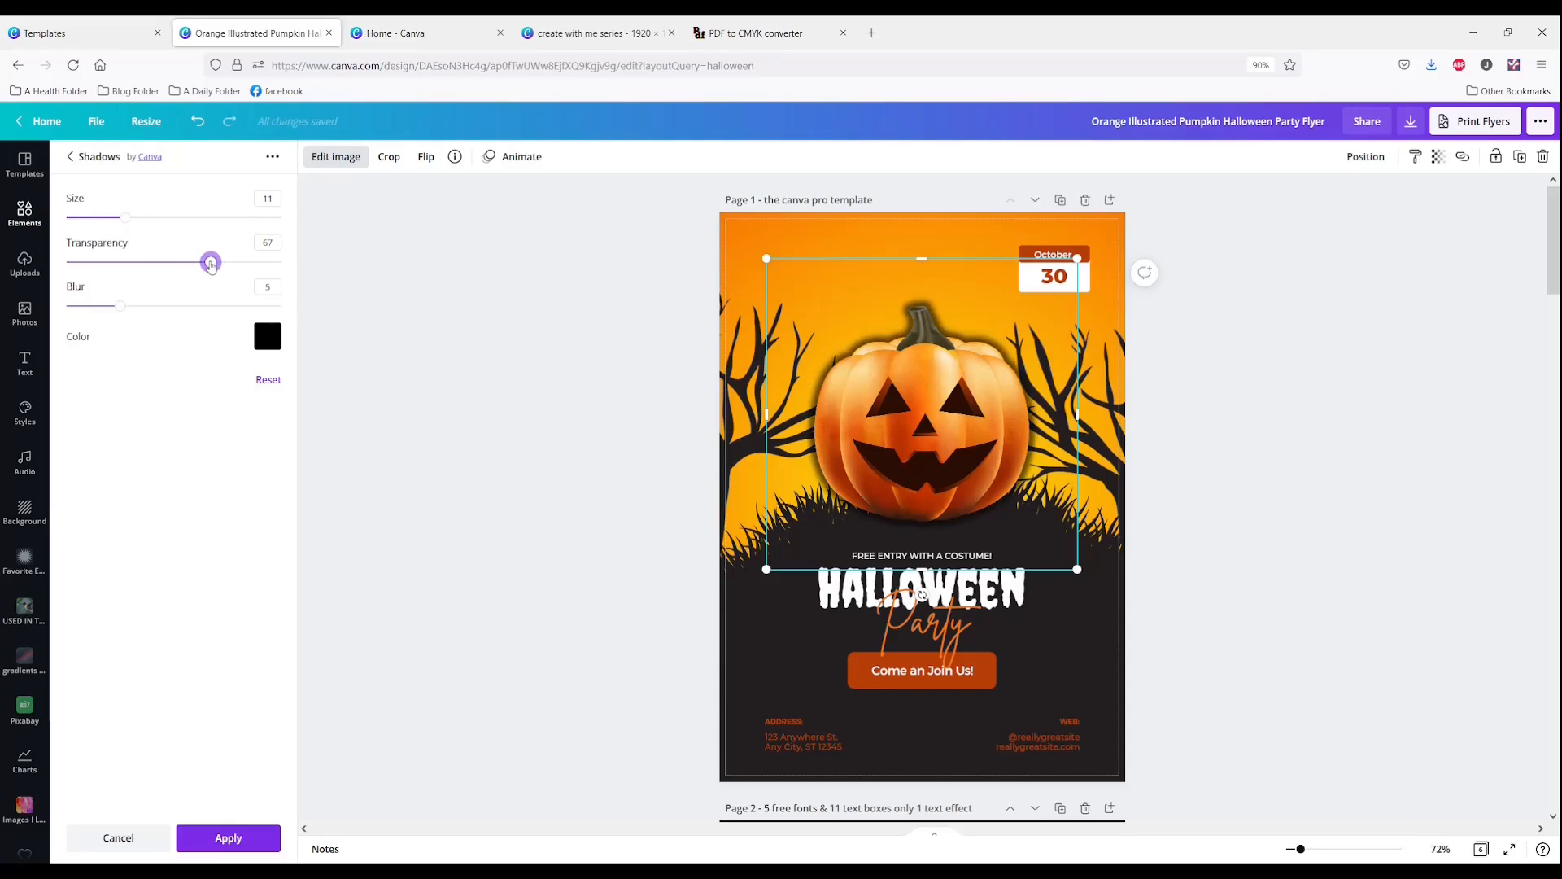
drag(150, 314, 195, 262)
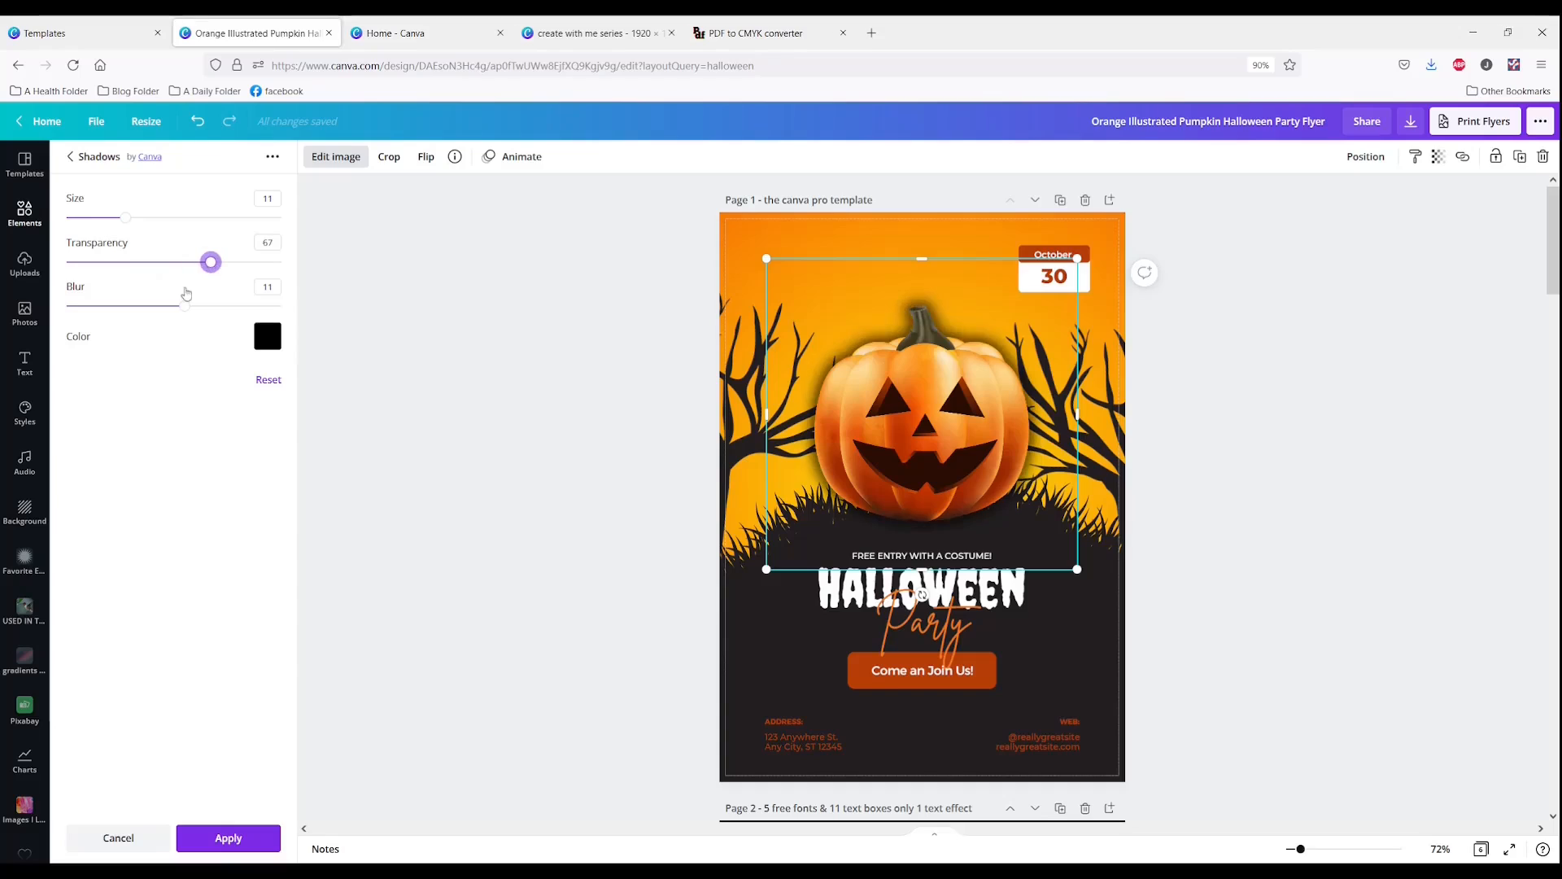
drag(185, 306, 110, 306)
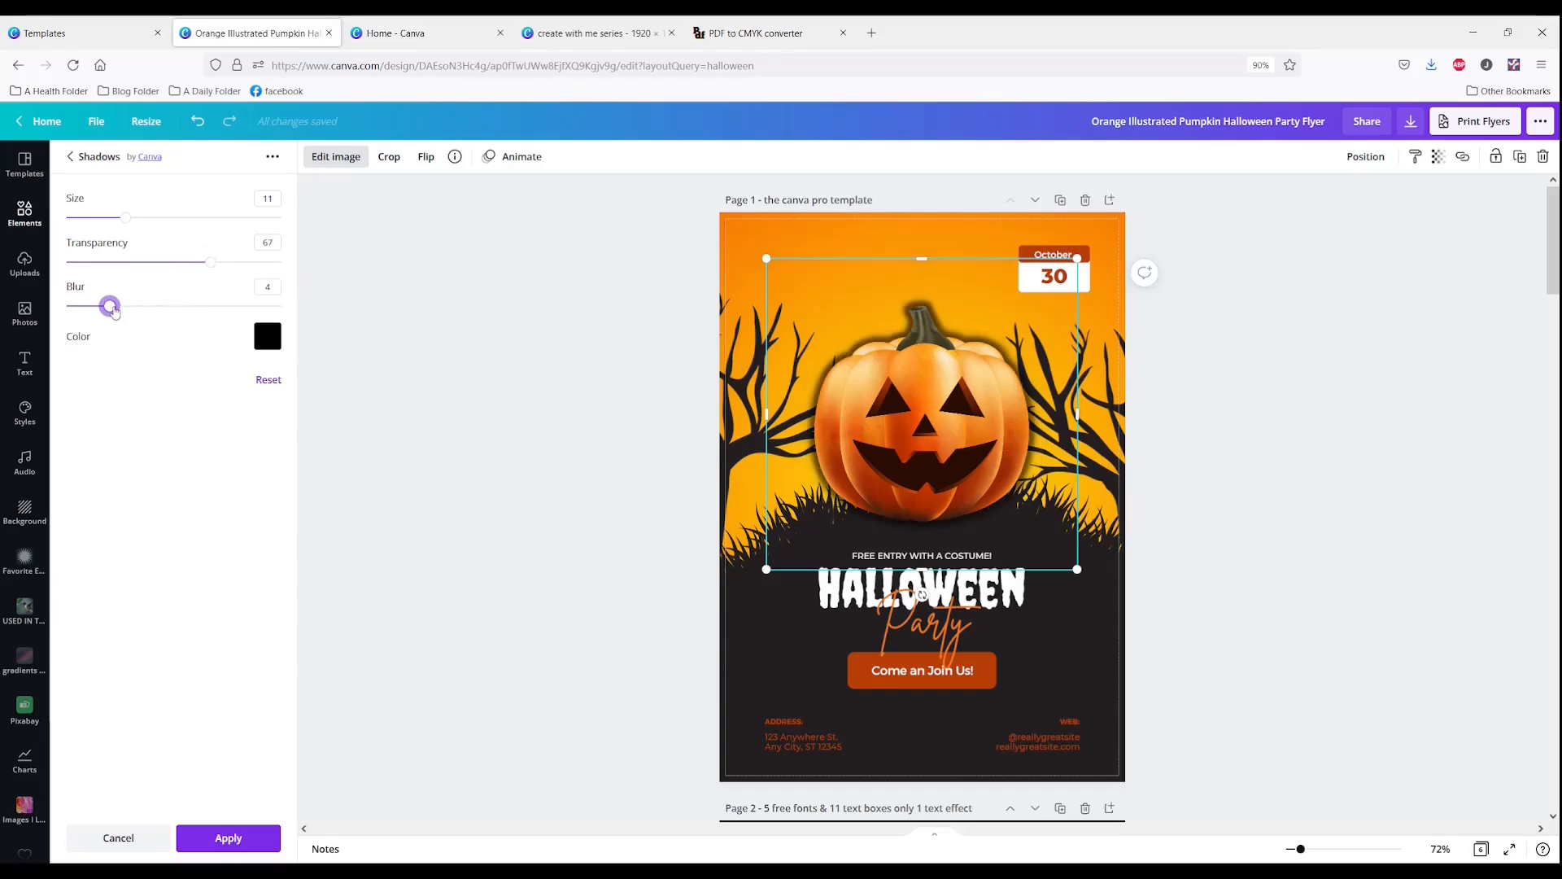
click(229, 838)
key(Escape)
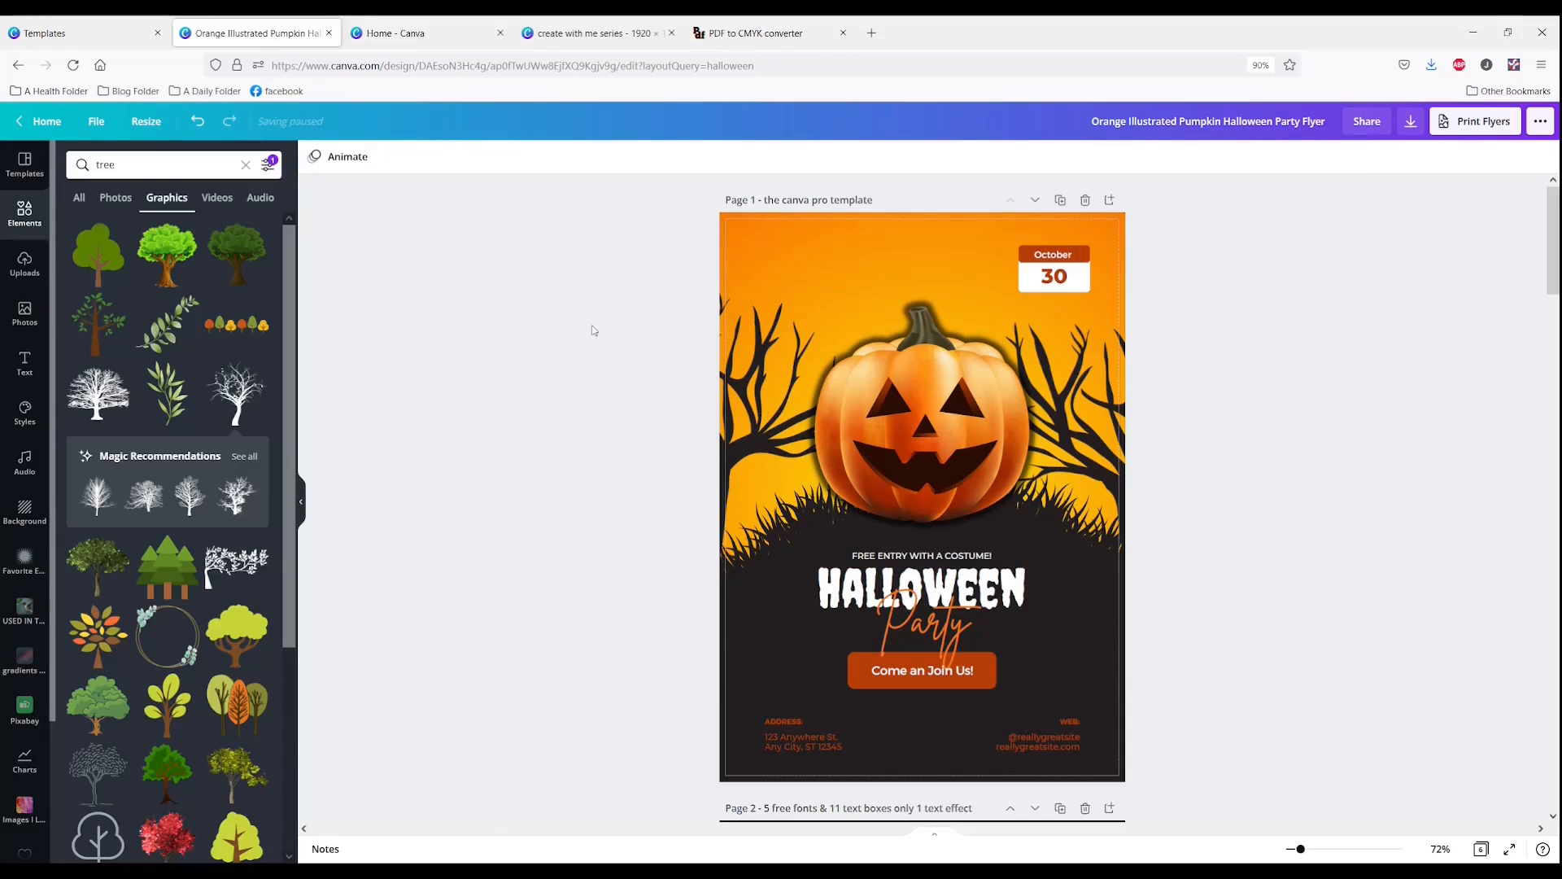
click(872, 355)
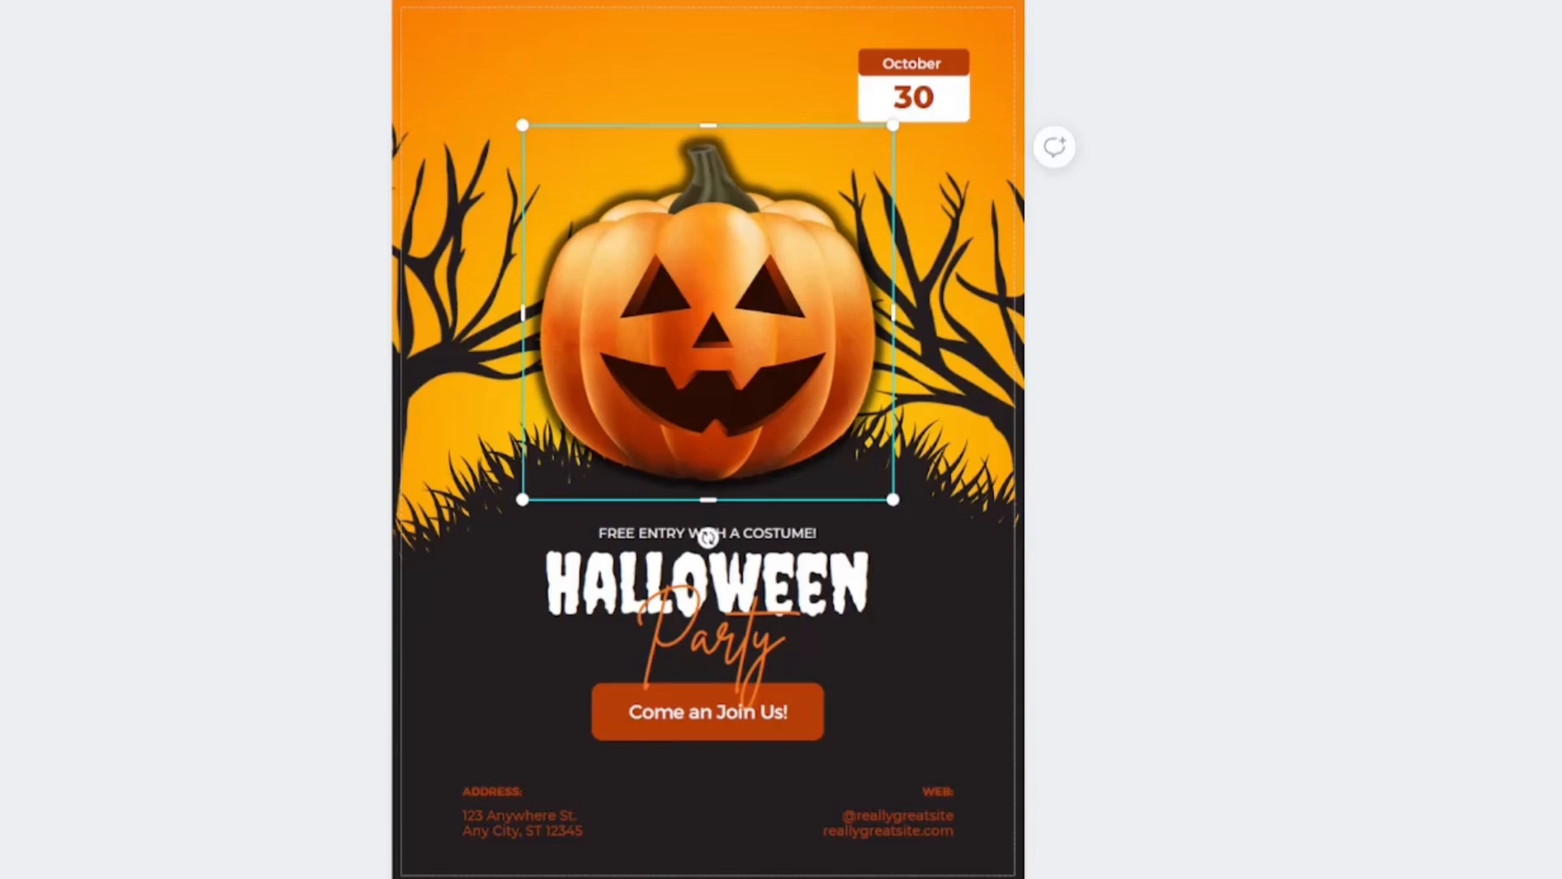
click(458, 276)
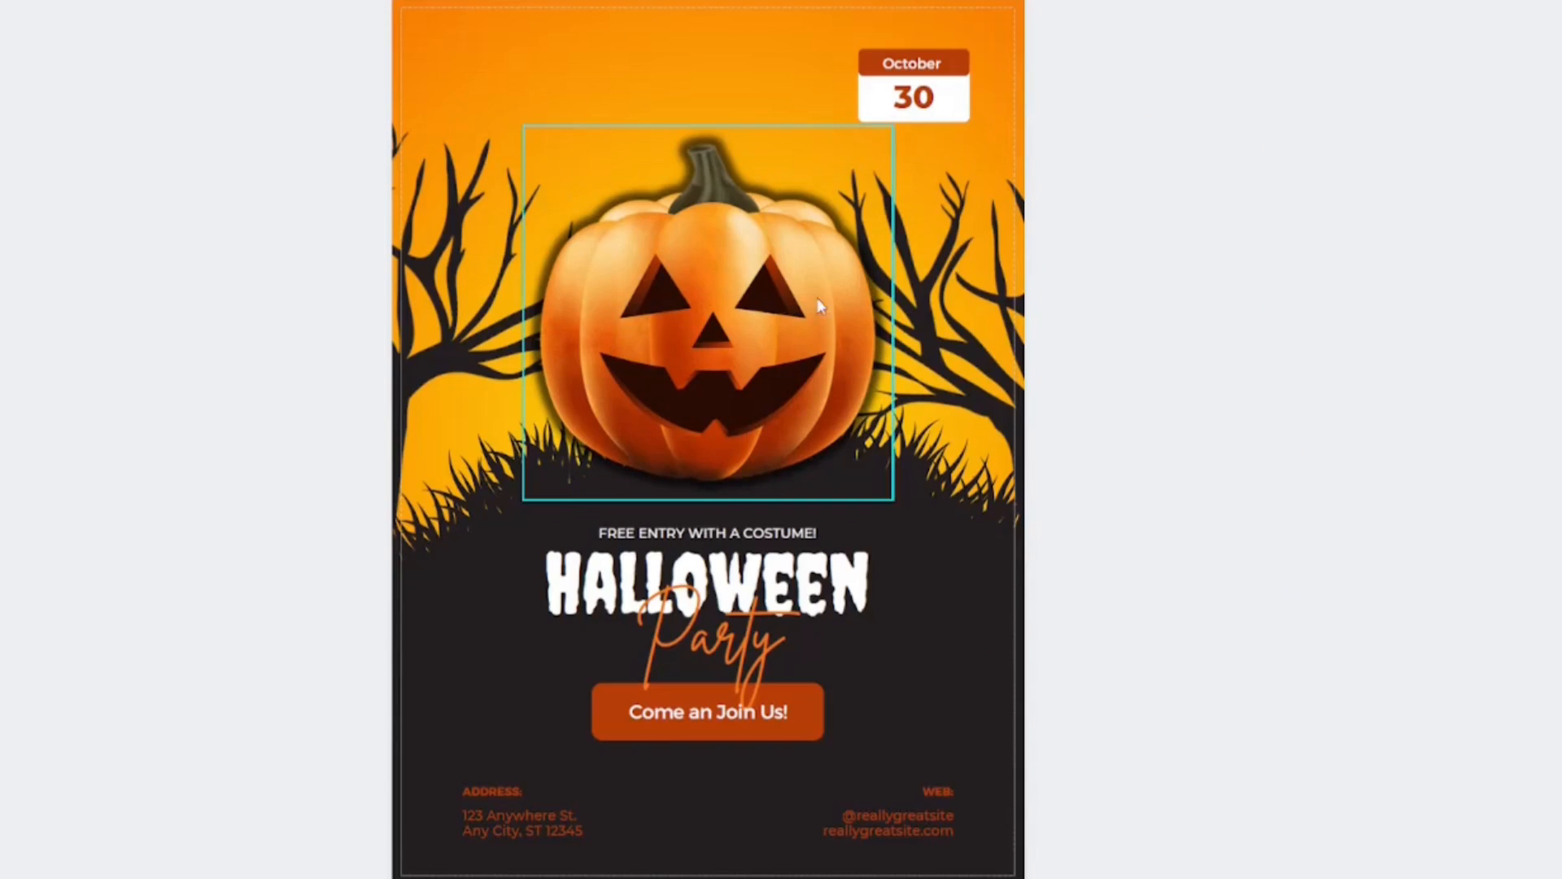
click(678, 314)
click(1398, 320)
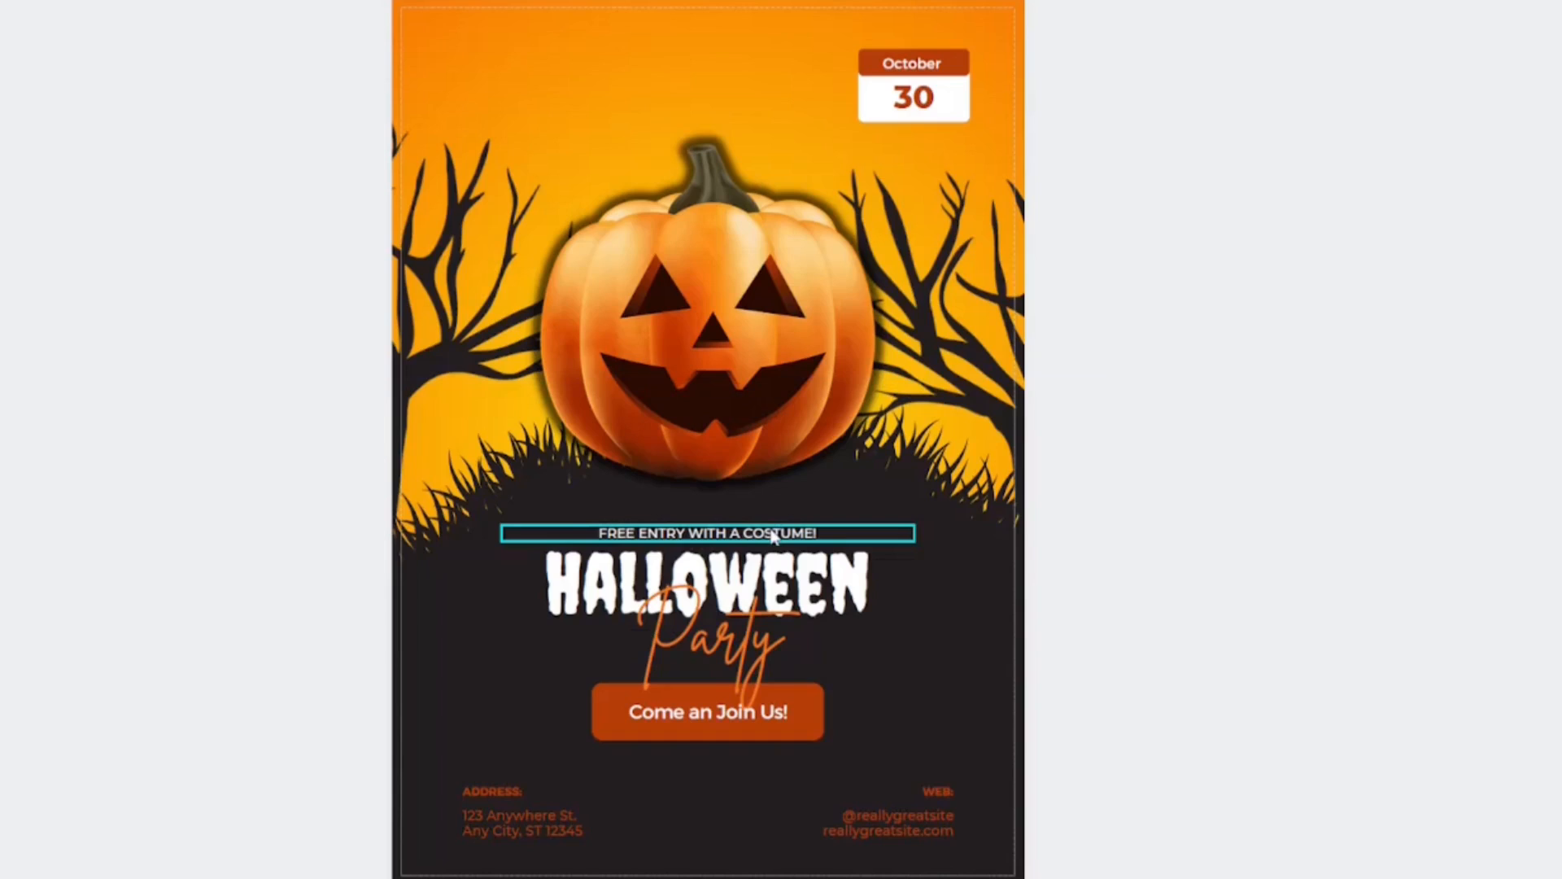
Replace the line above HALLOWEEN with "DON'T FORGET TO DRESS IN YOUR FAVORITE SCARY COSTUME" and widen its text box to fit one line
click(773, 535)
double_click(773, 534)
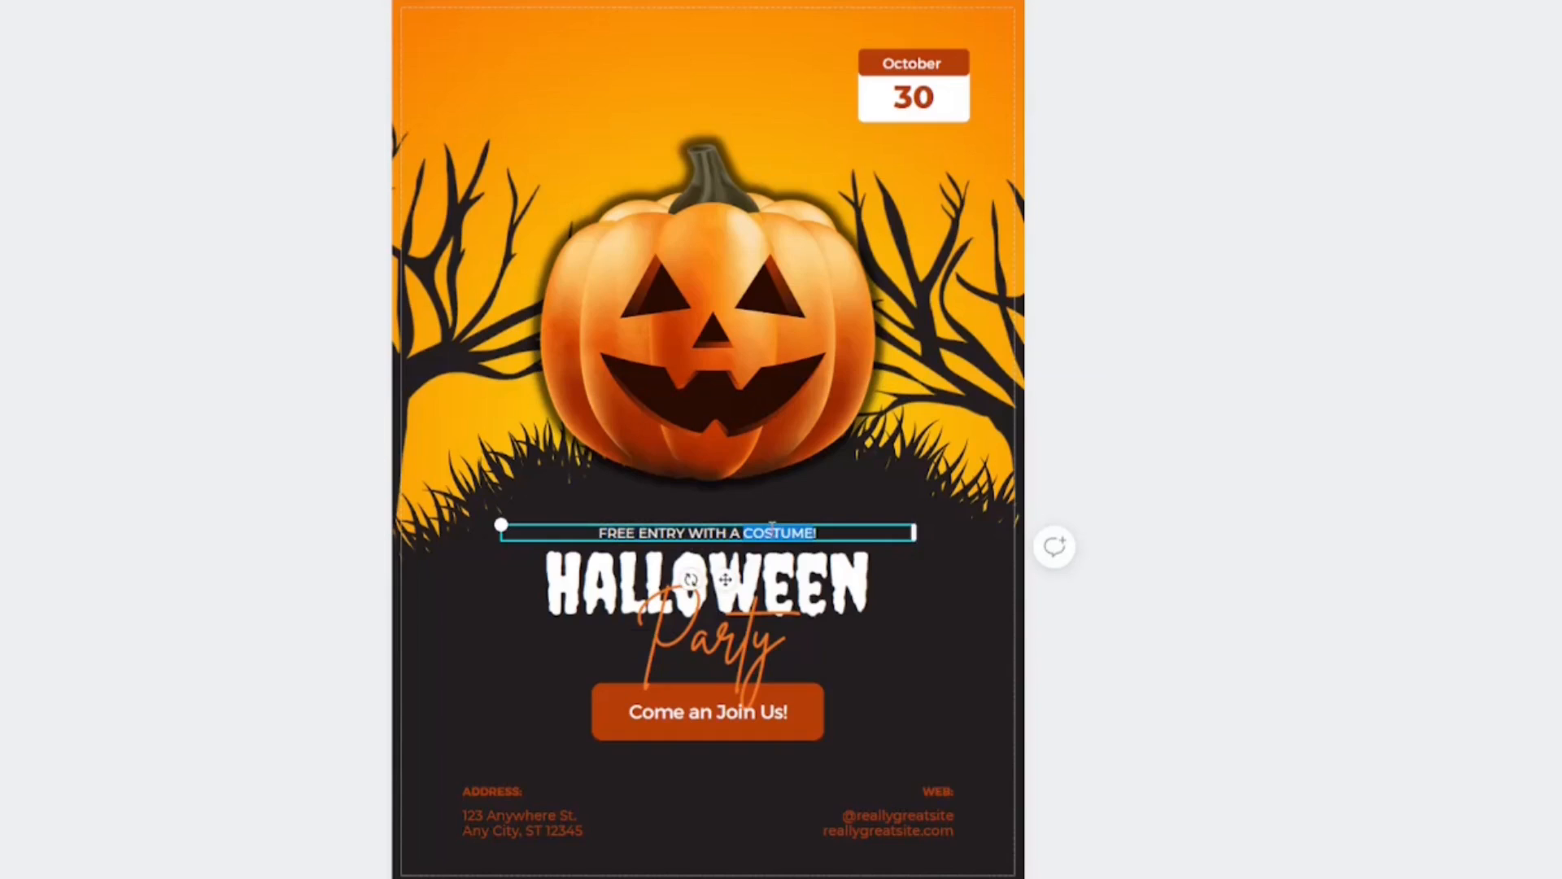
key(ctrl+a)
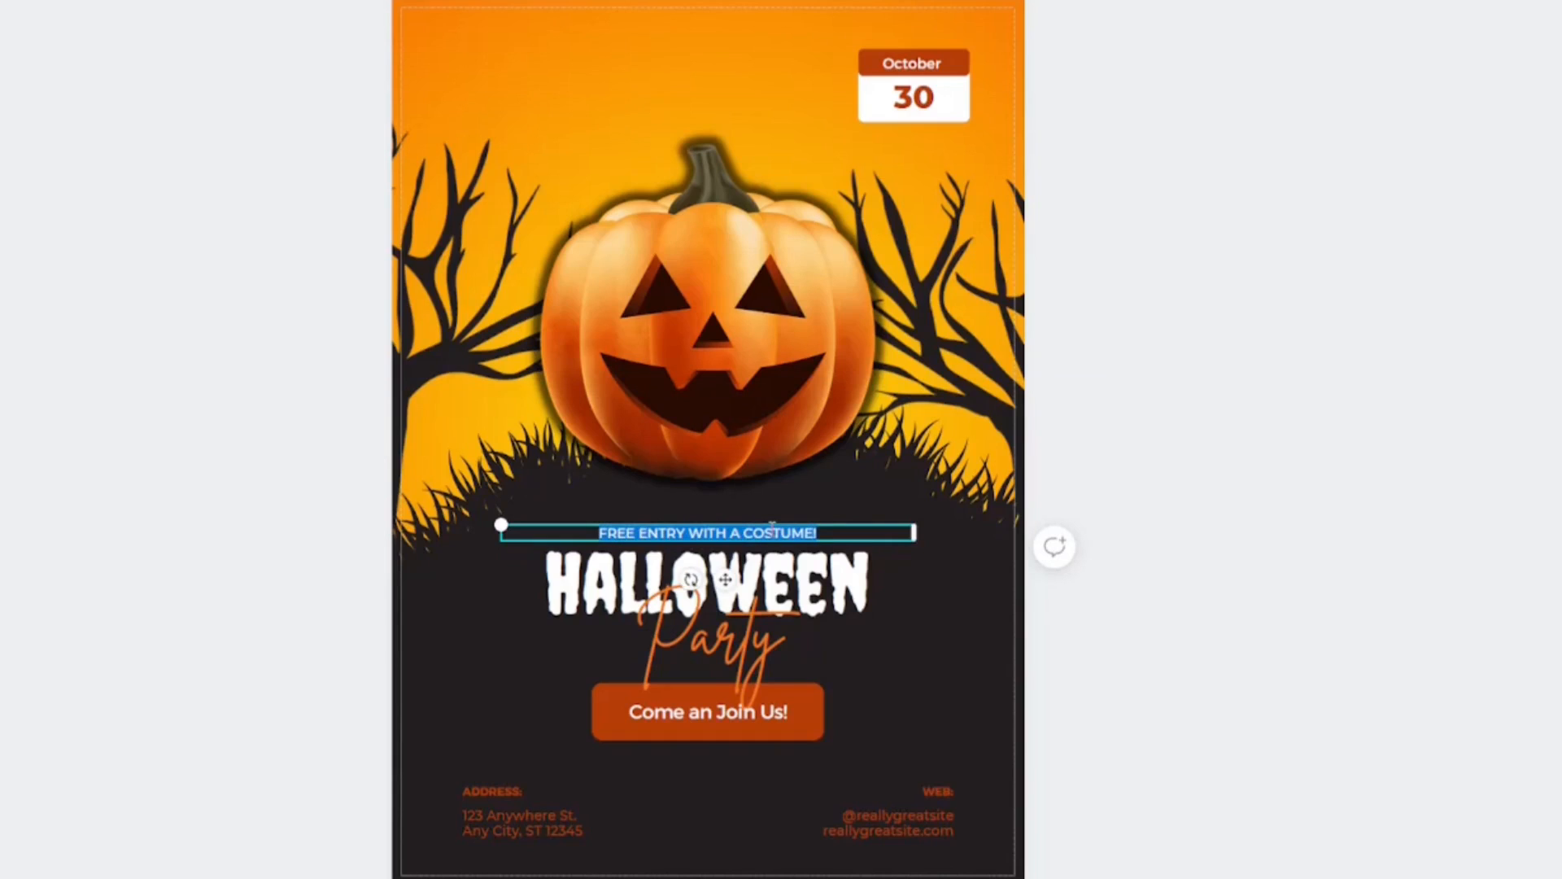
text(DON'T)
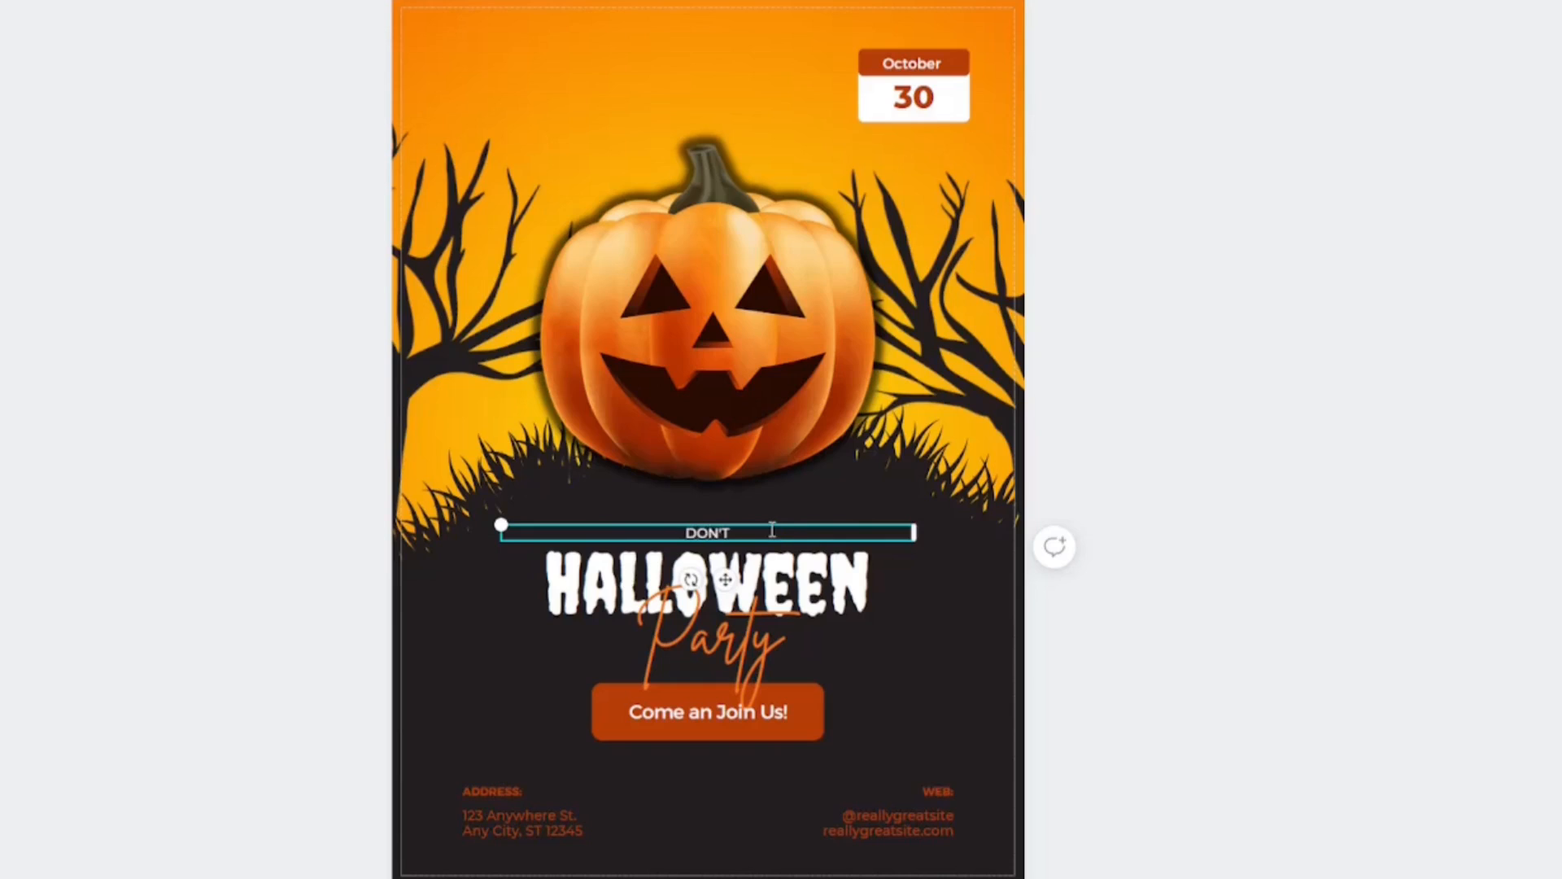
text( FORGET TO BRESS L)
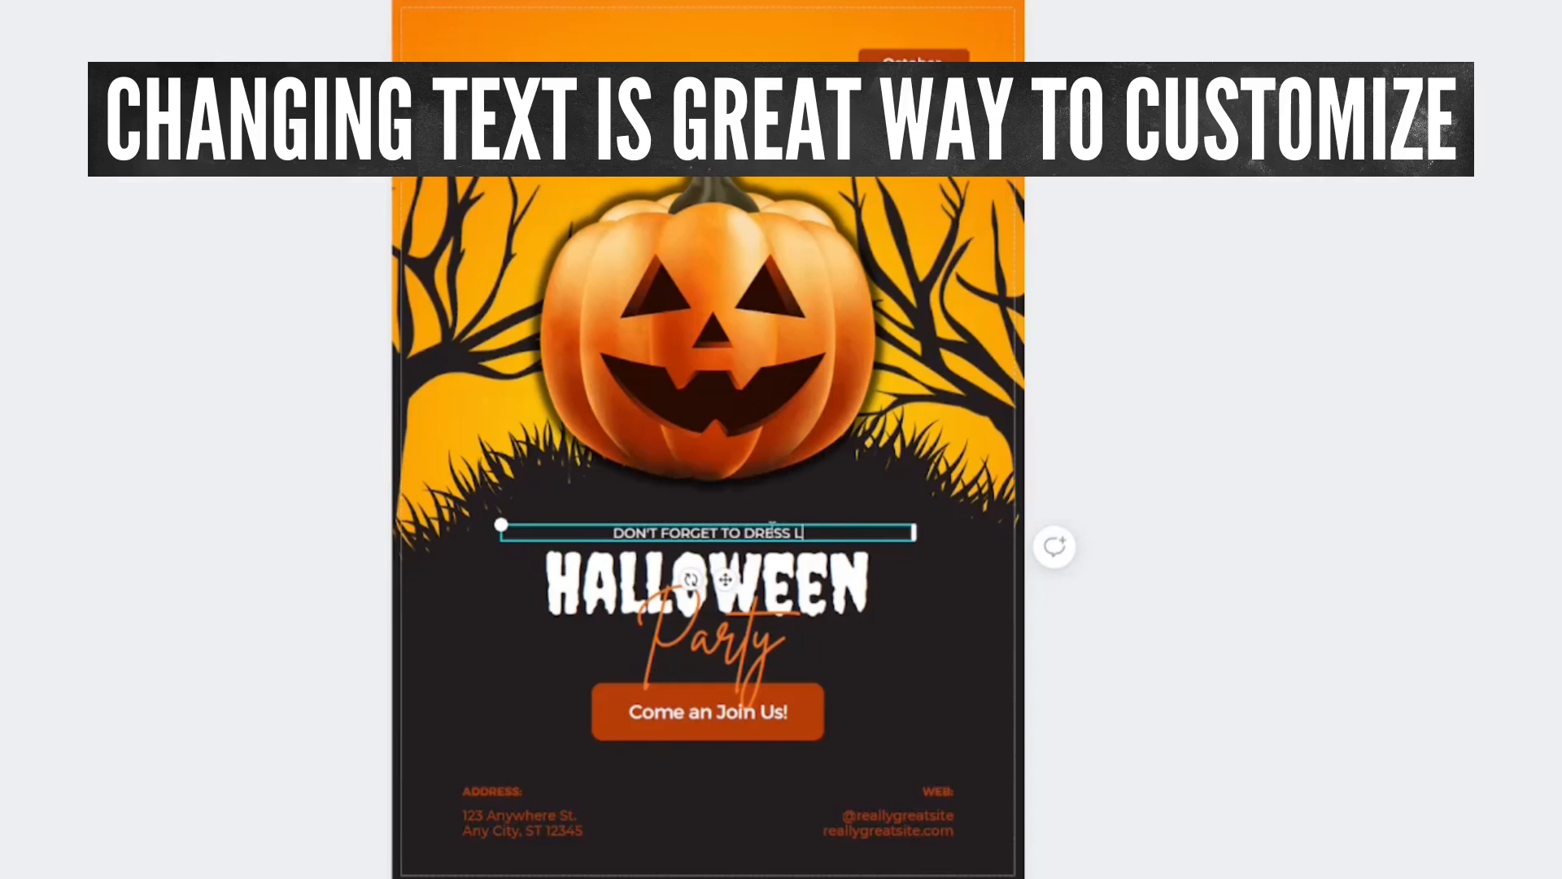
text(IKE YOUR FAVORITE)
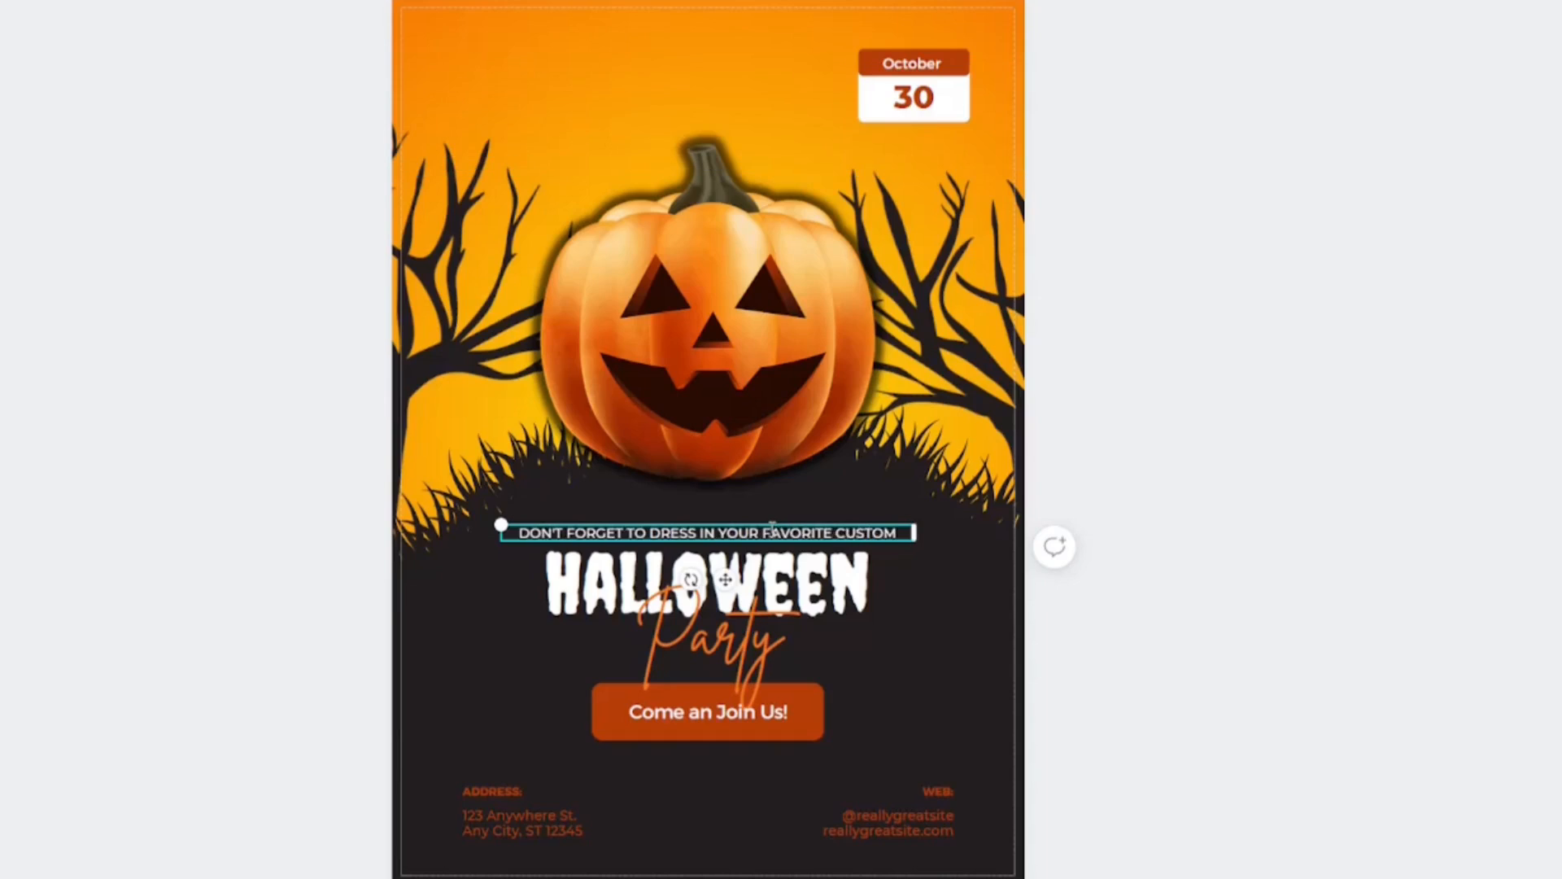
key(BackSpace)
key(BackSpace)
key(BackSpace)
key(BackSpace)
key(BackSpace)
key(BackSpace)
key(BackSpace)
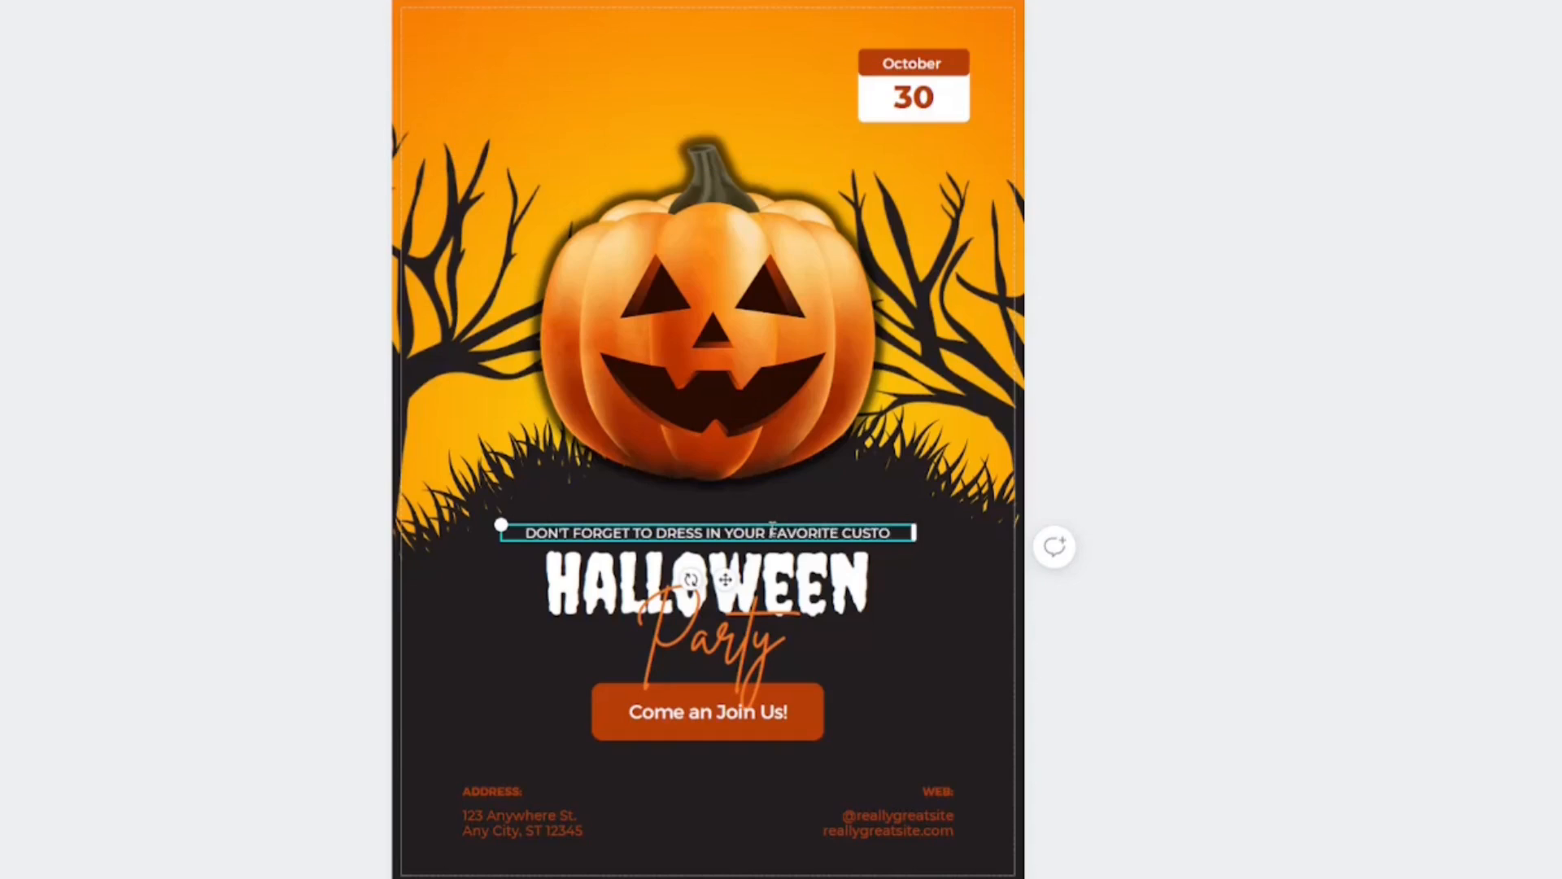
text(SCARY)
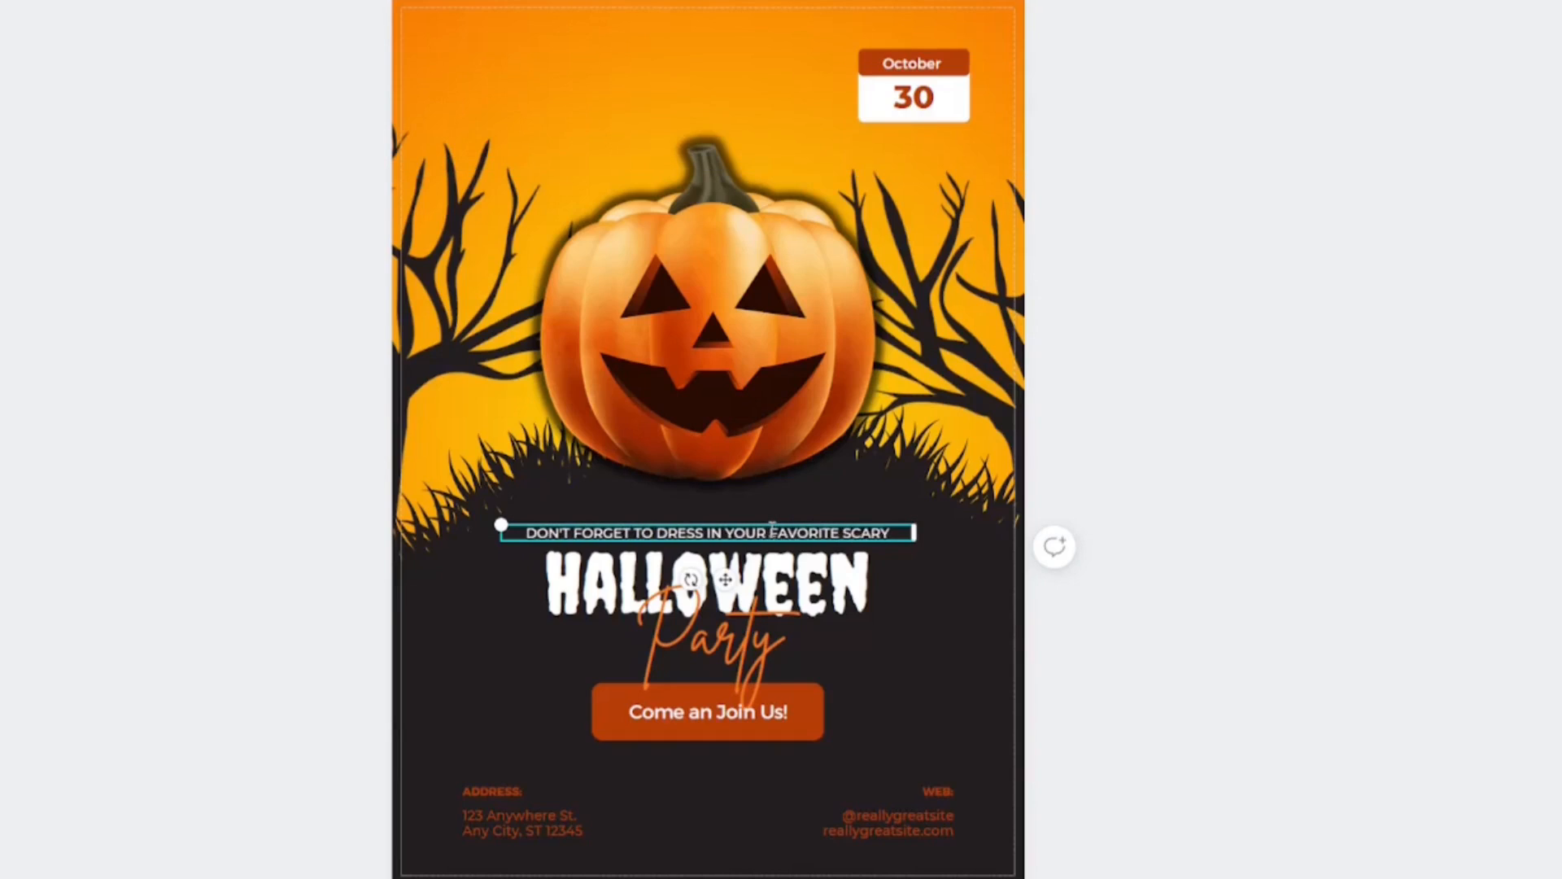
text( COSTUME!)
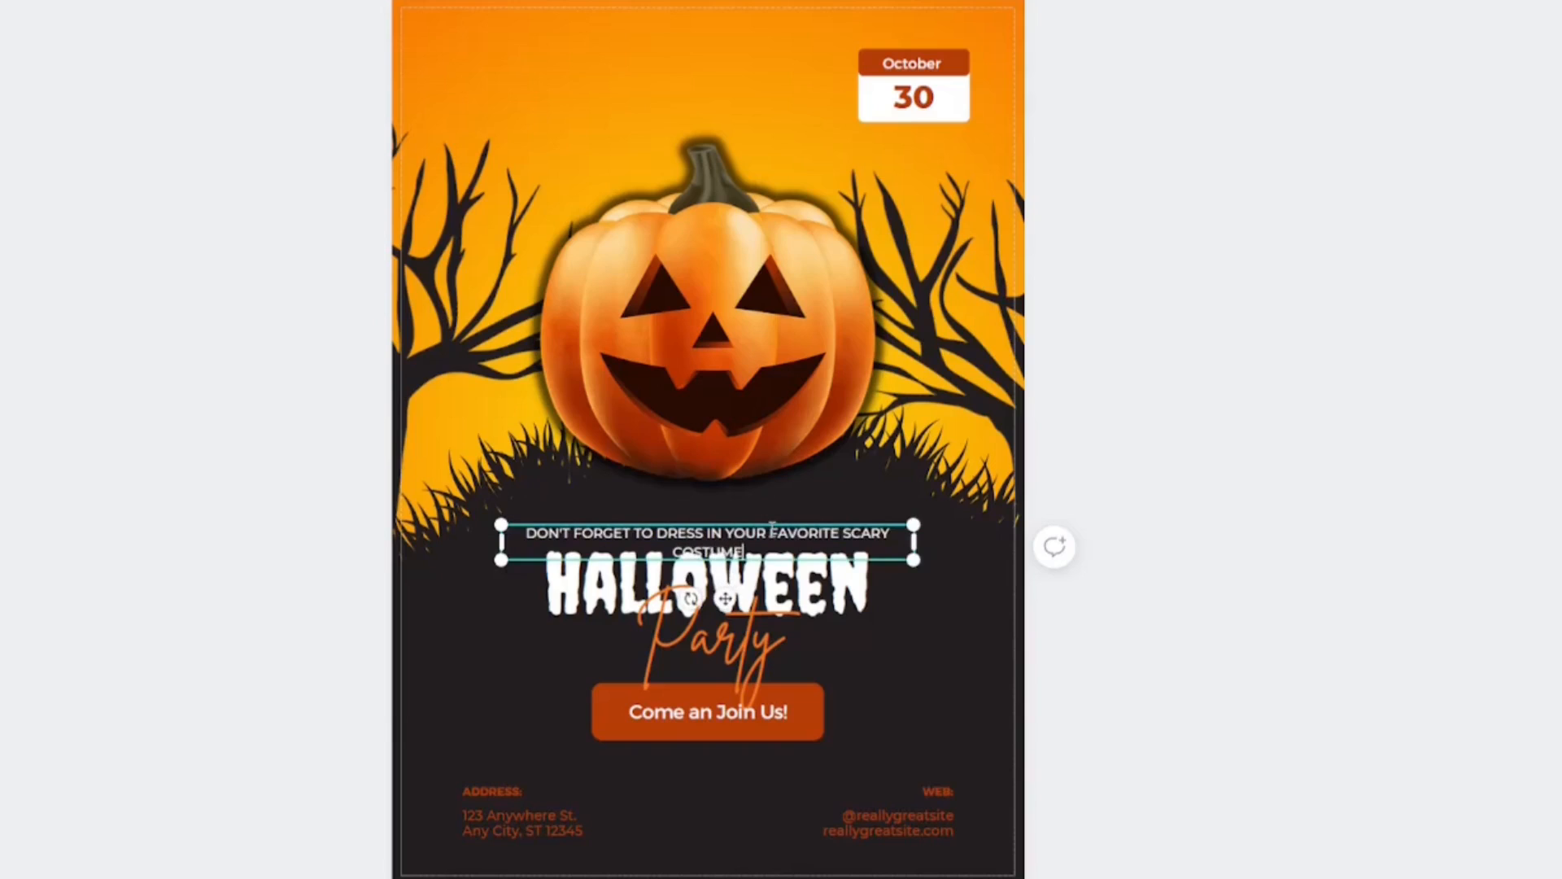
drag(915, 539, 975, 549)
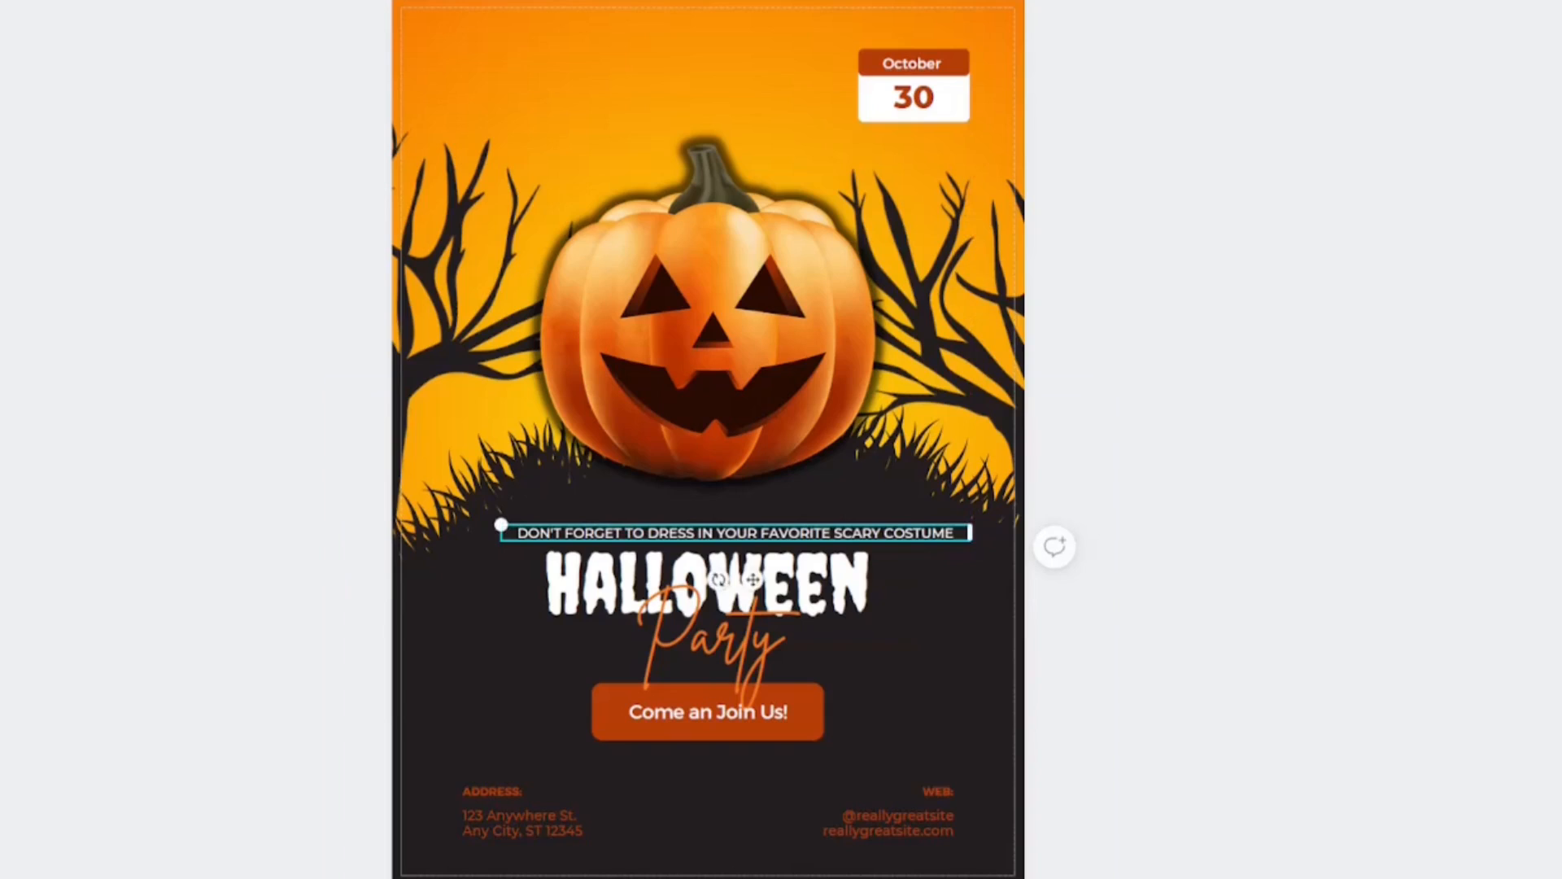
click(1288, 148)
Replace the HALLOWEEN heading with "COSTUME" and leave text editing
double_click(576, 572)
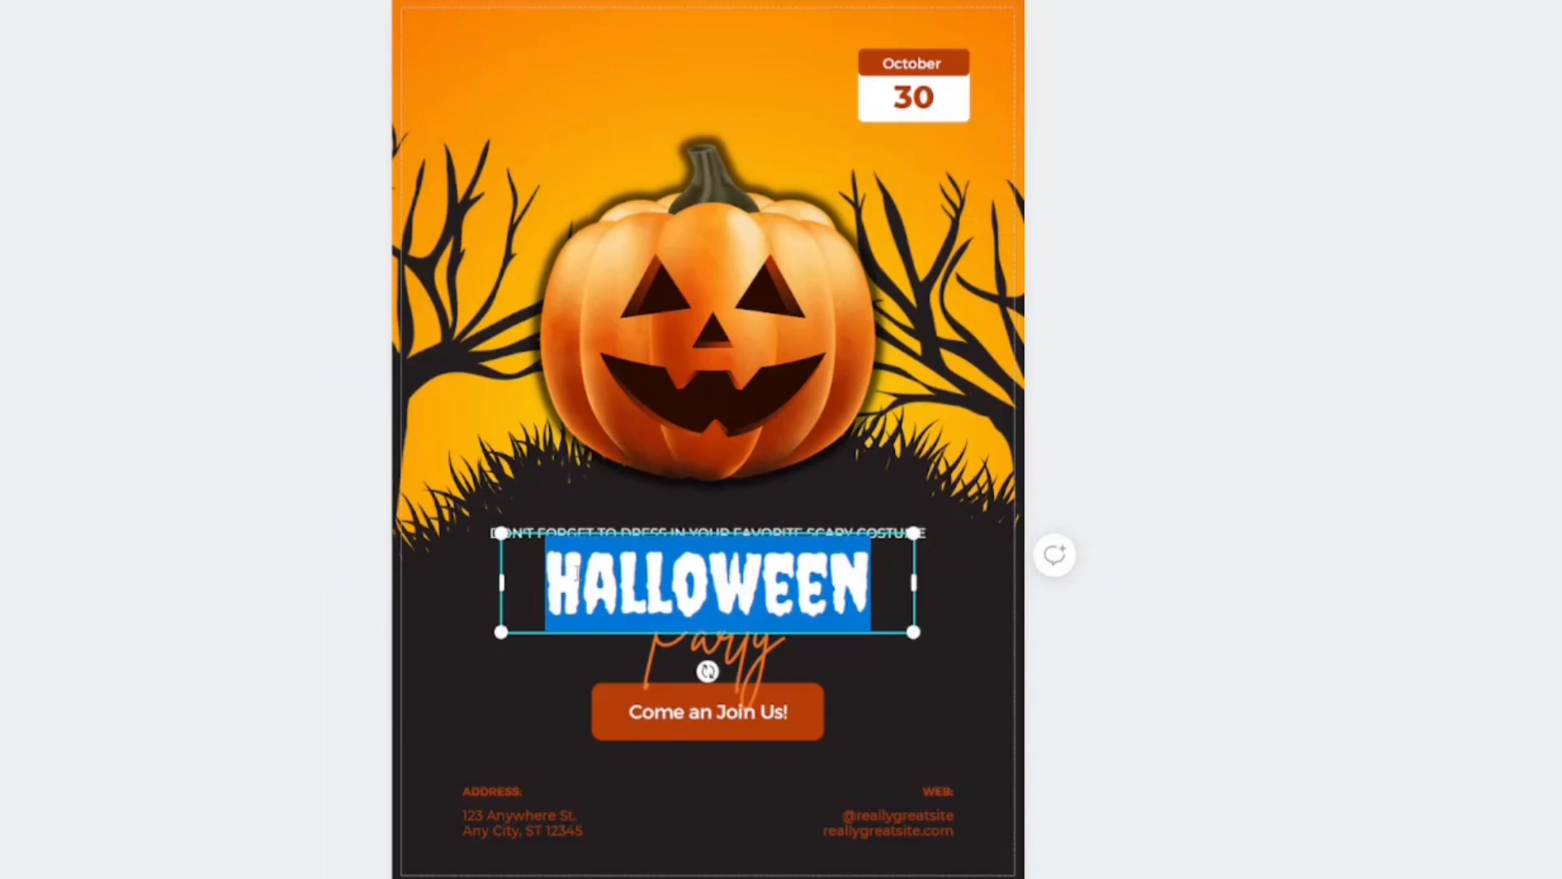
text(COSTUME)
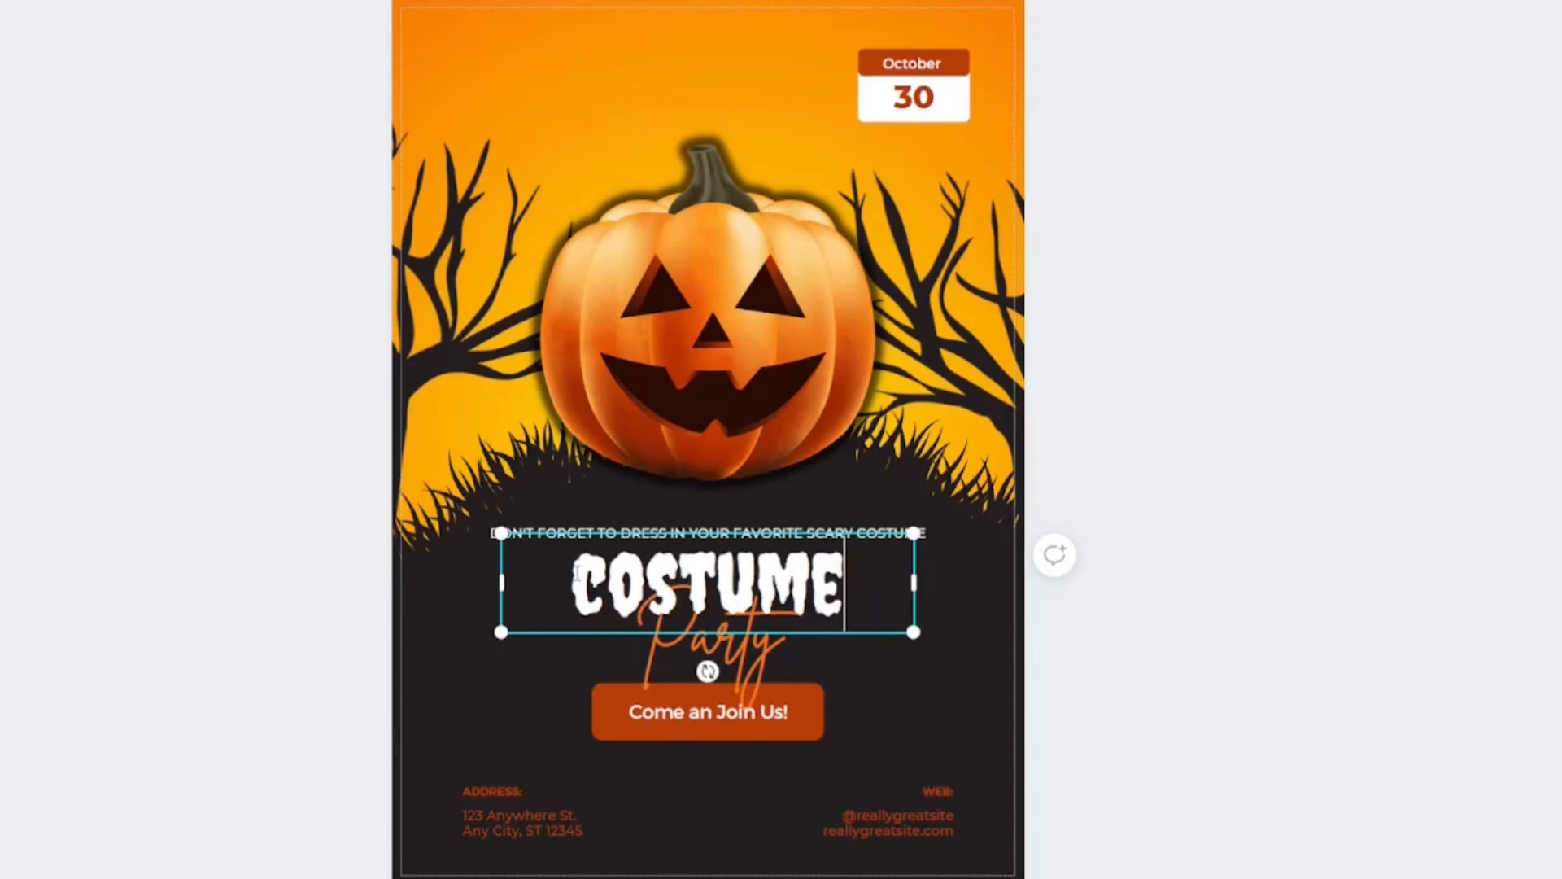
click(1308, 499)
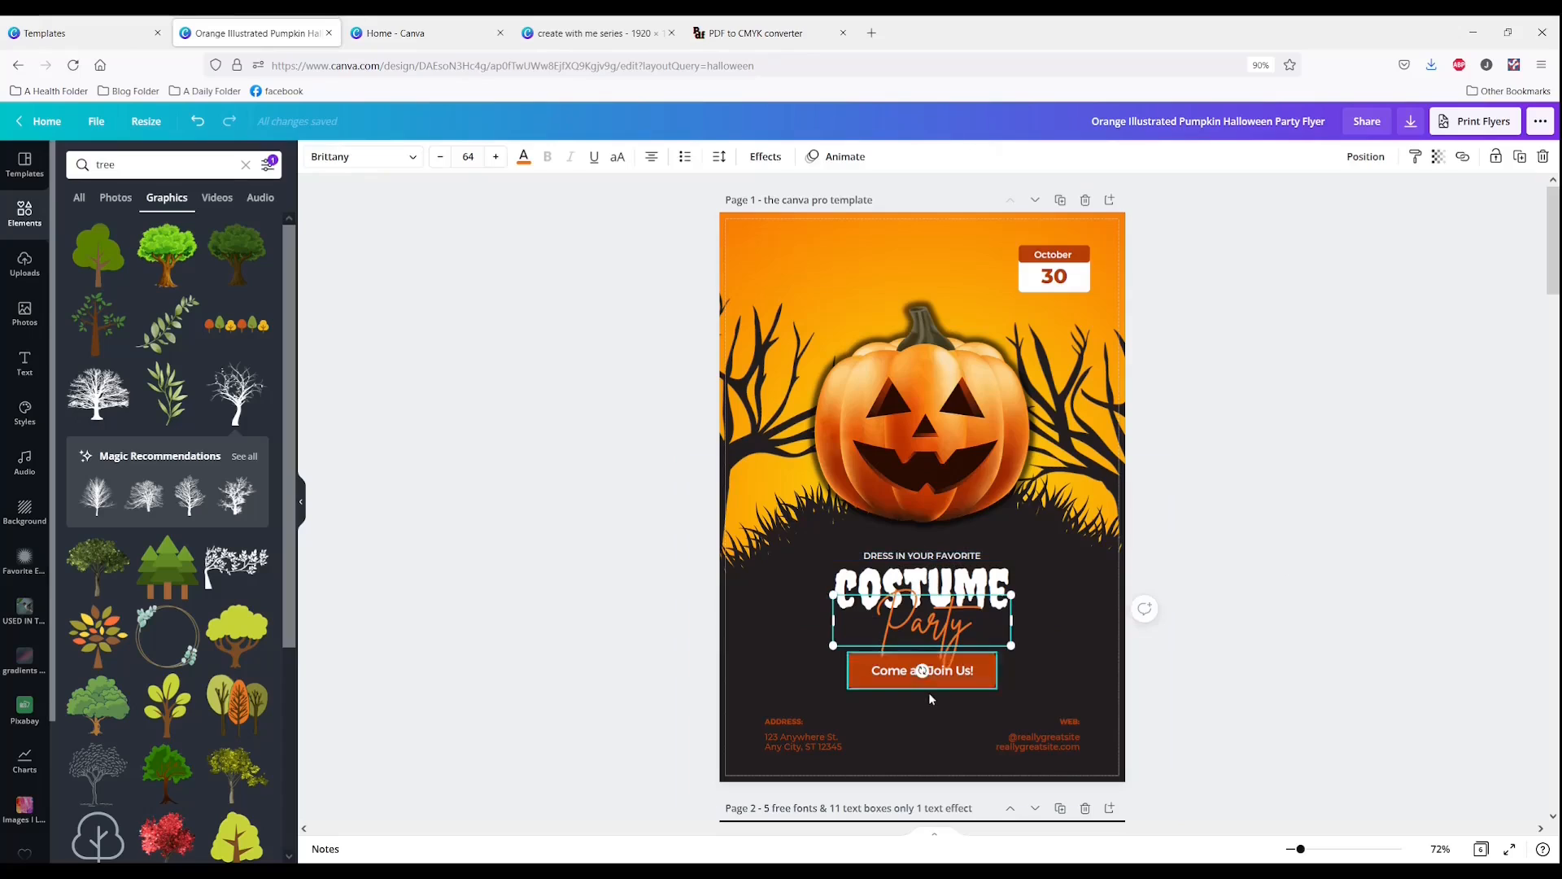
Search the fonts for "cursive" and set the "Party" text to Beth Ellen
click(382, 157)
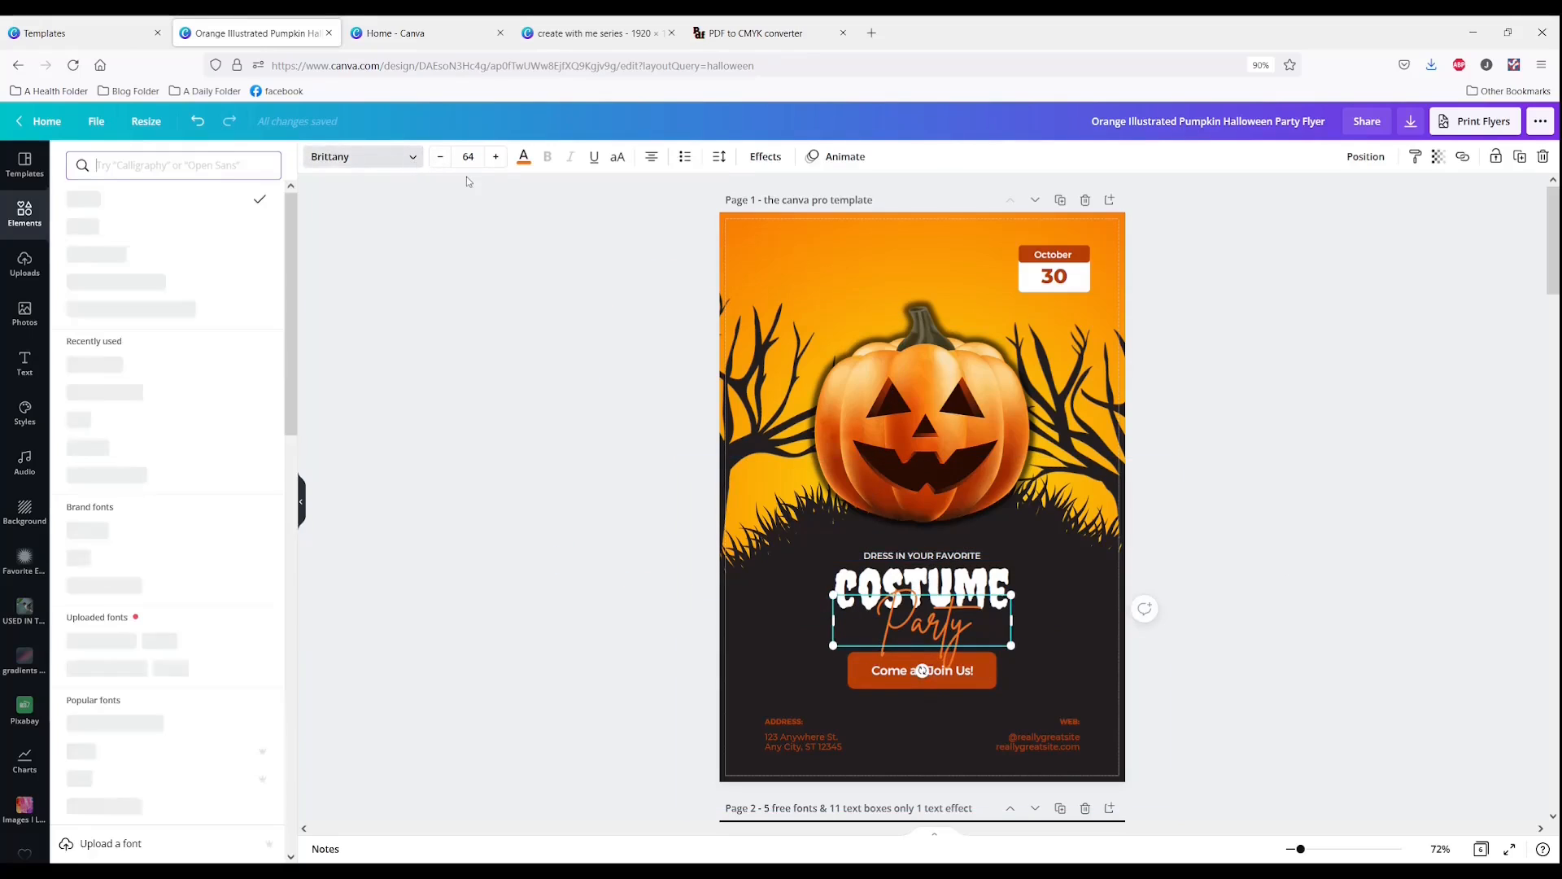
click(133, 366)
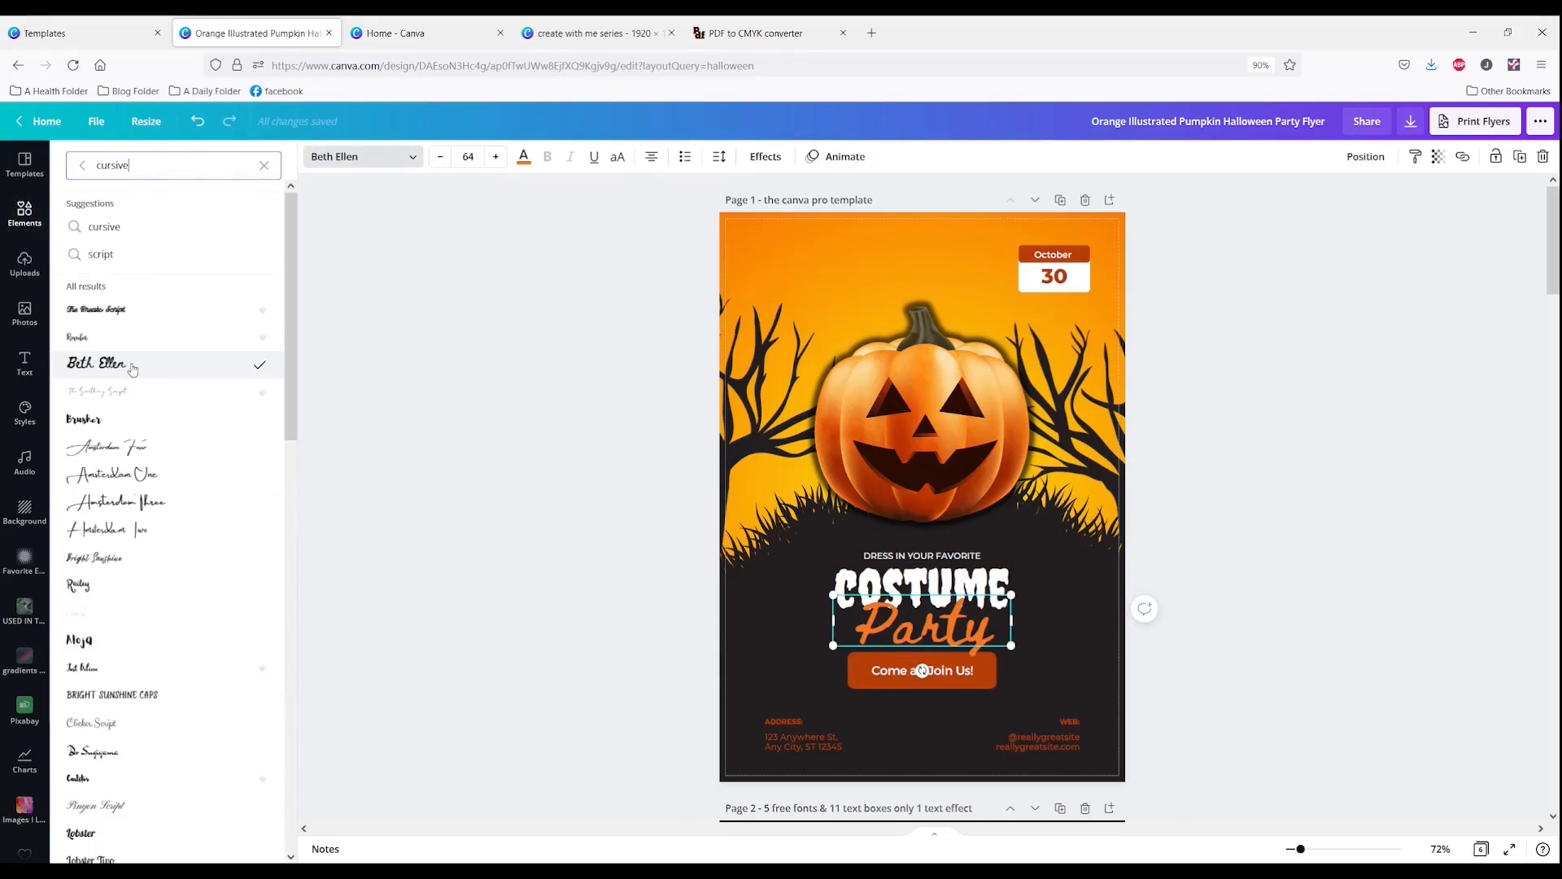
Compare the Amsterdam script fonts on the "Party" text and set it to Amsterdam Four
click(84, 419)
click(106, 446)
click(143, 475)
click(123, 502)
click(114, 531)
click(116, 450)
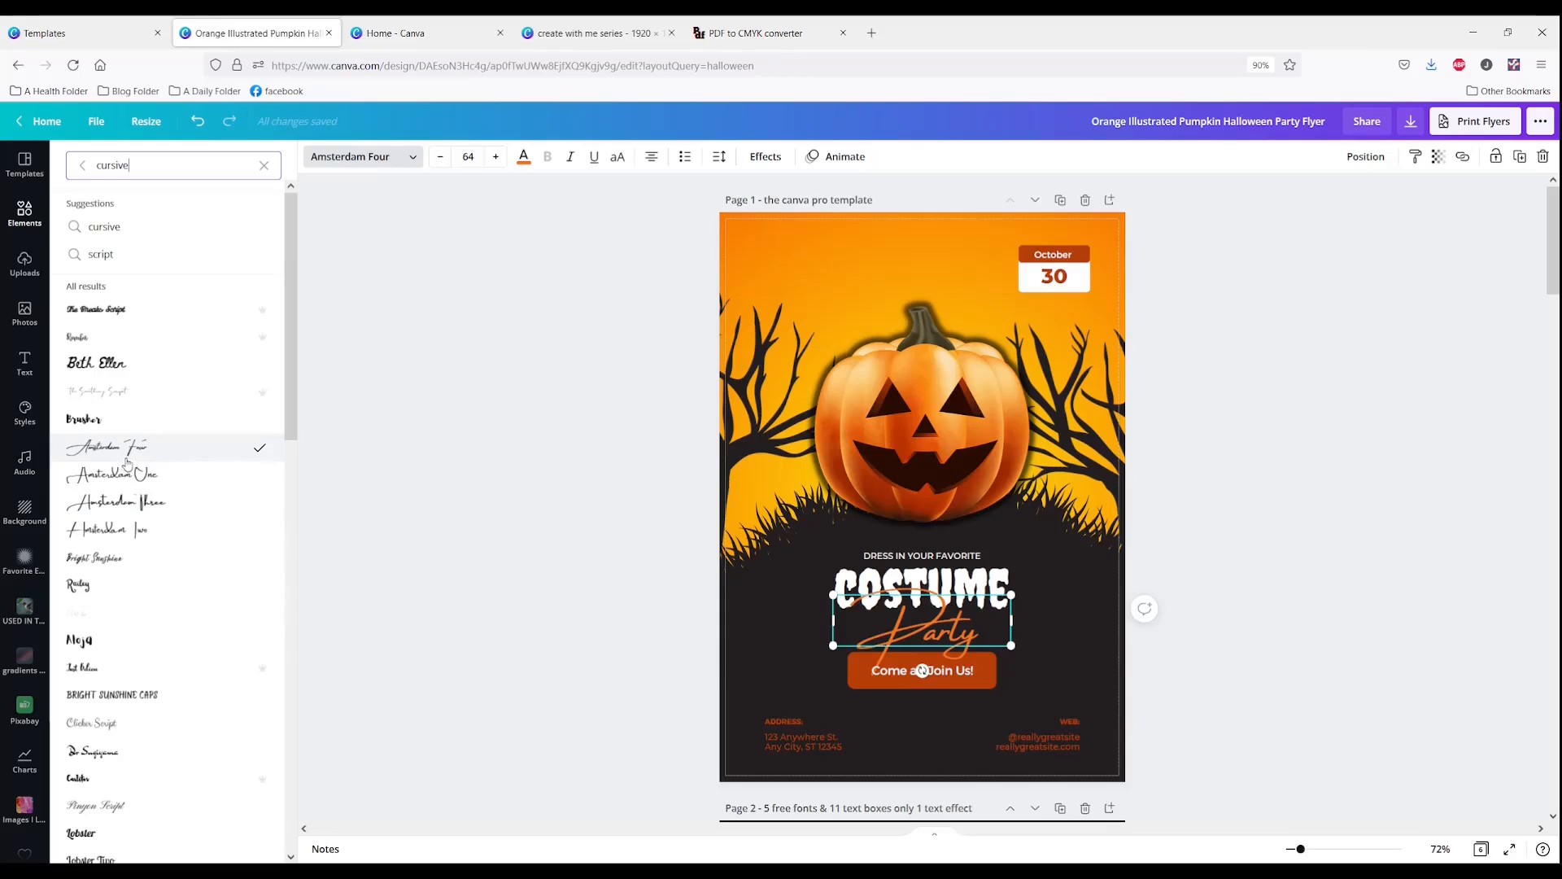
click(1300, 529)
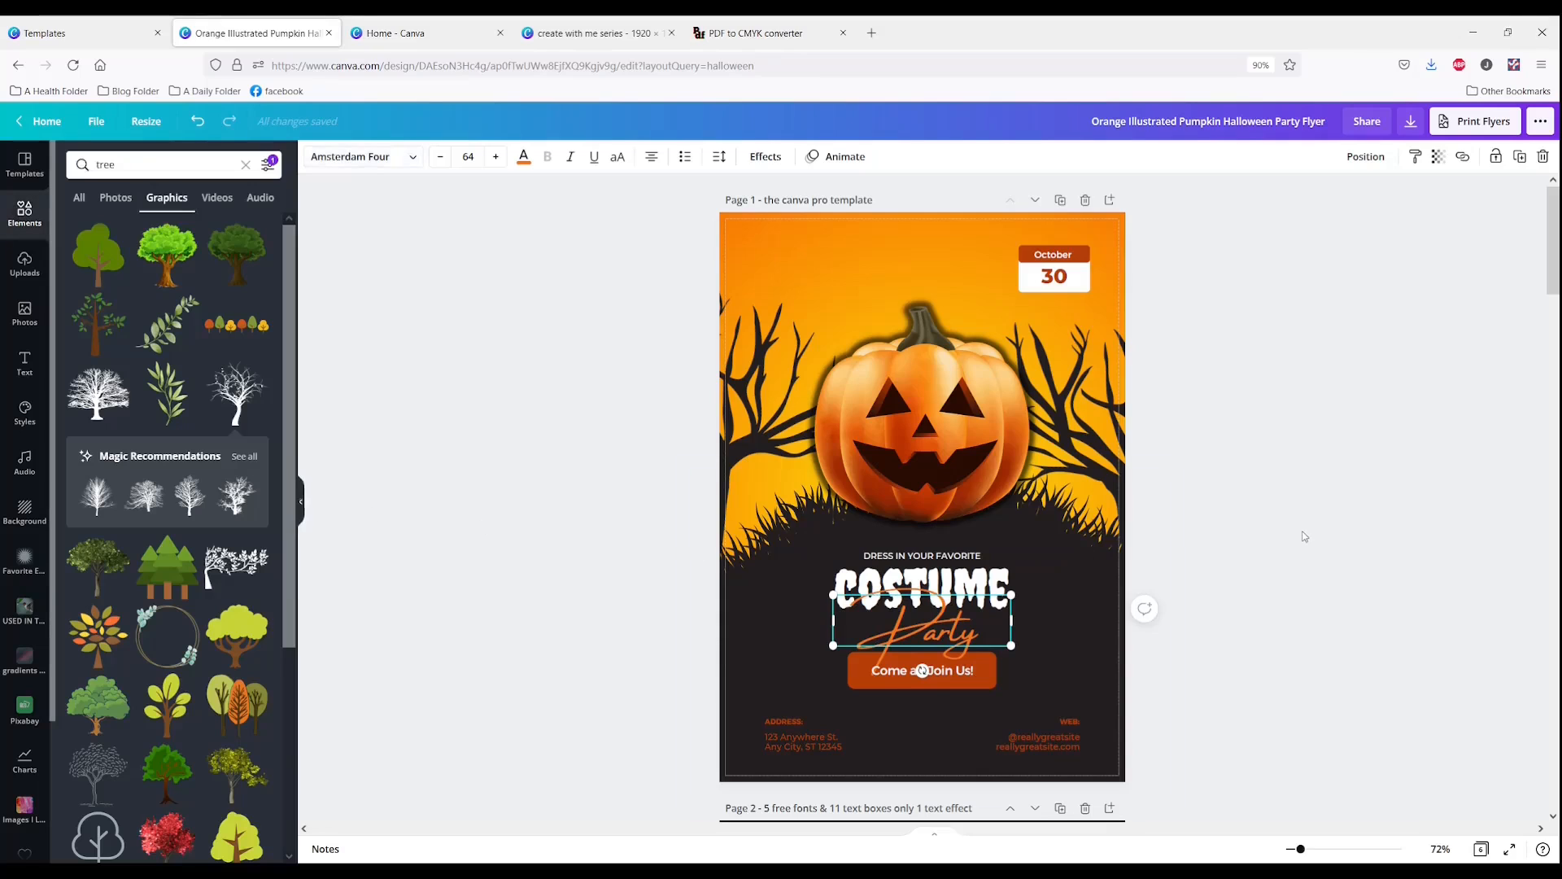
Replace the "Come and Join Us!" text below "Party" with "7pm to 10pm" and enlarge it slightly within its orange box
click(906, 674)
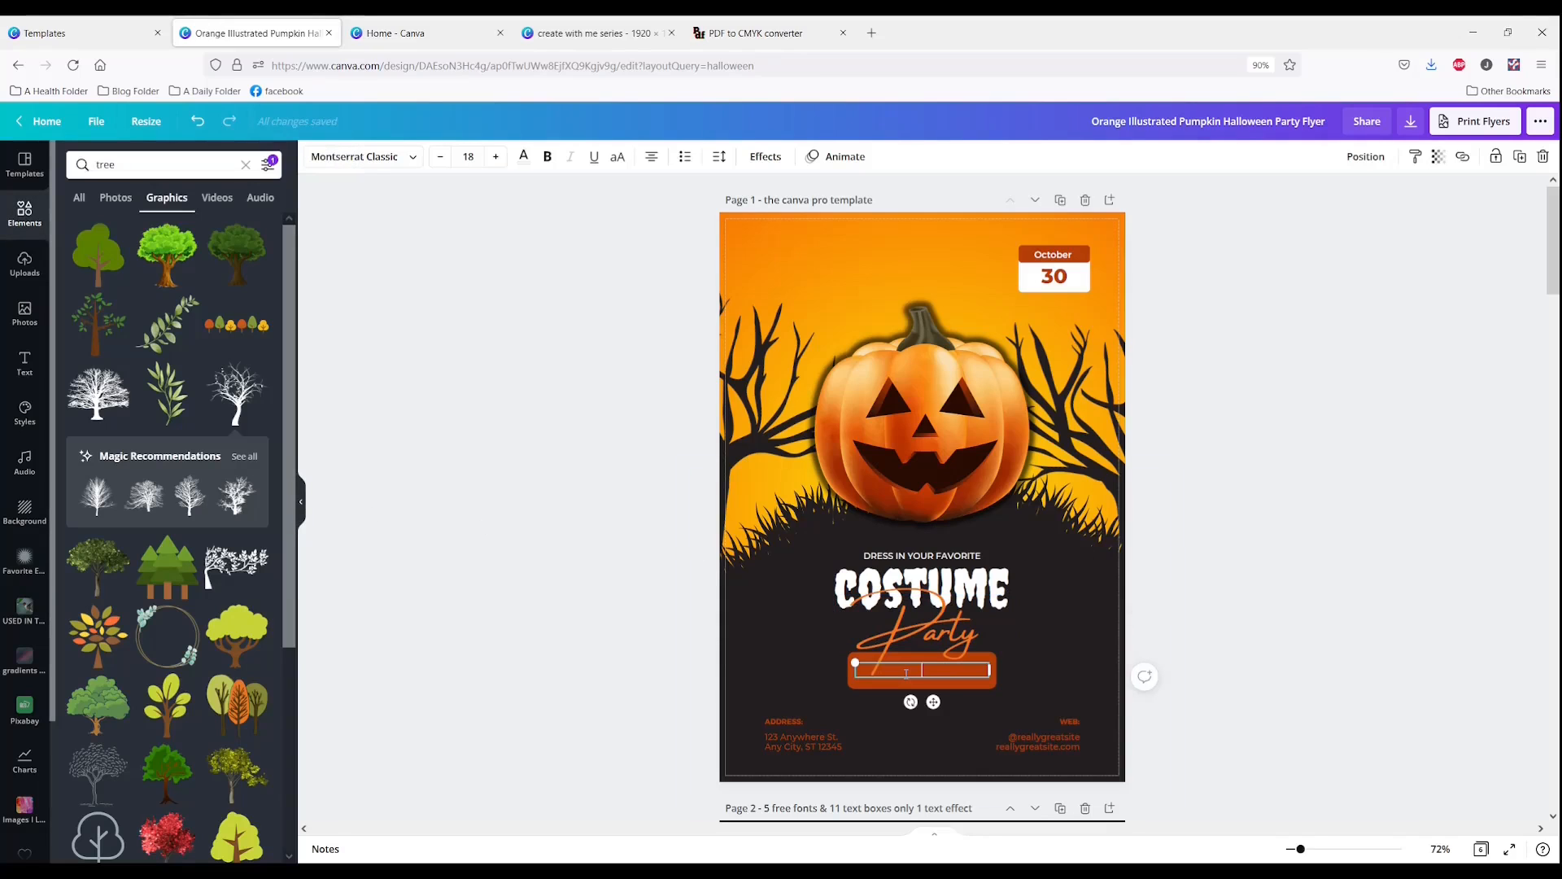
text(7pm to 10pm)
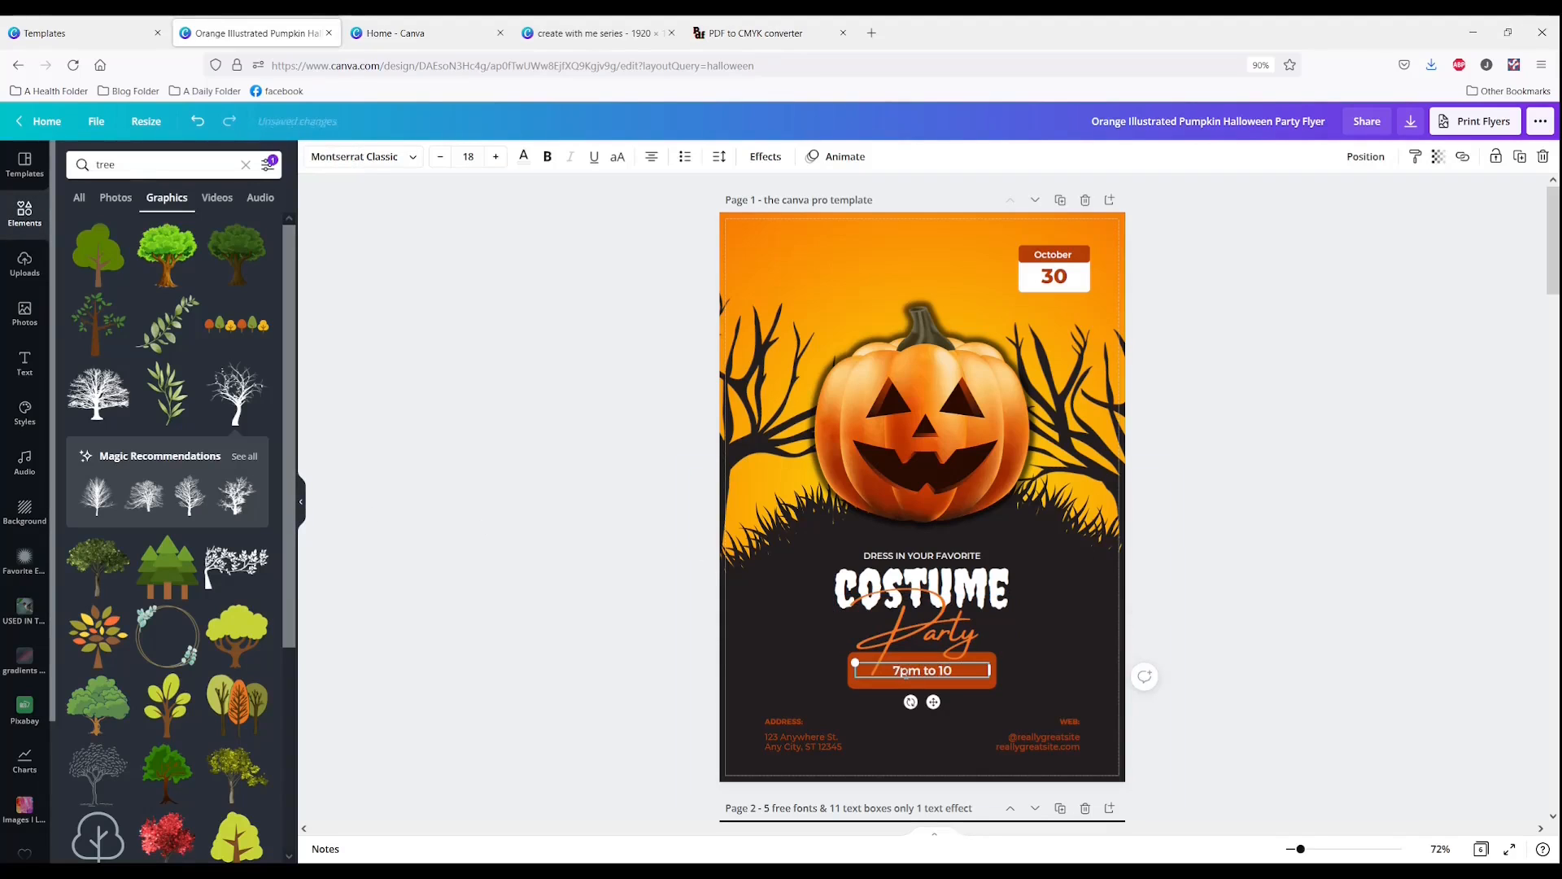
click(1175, 629)
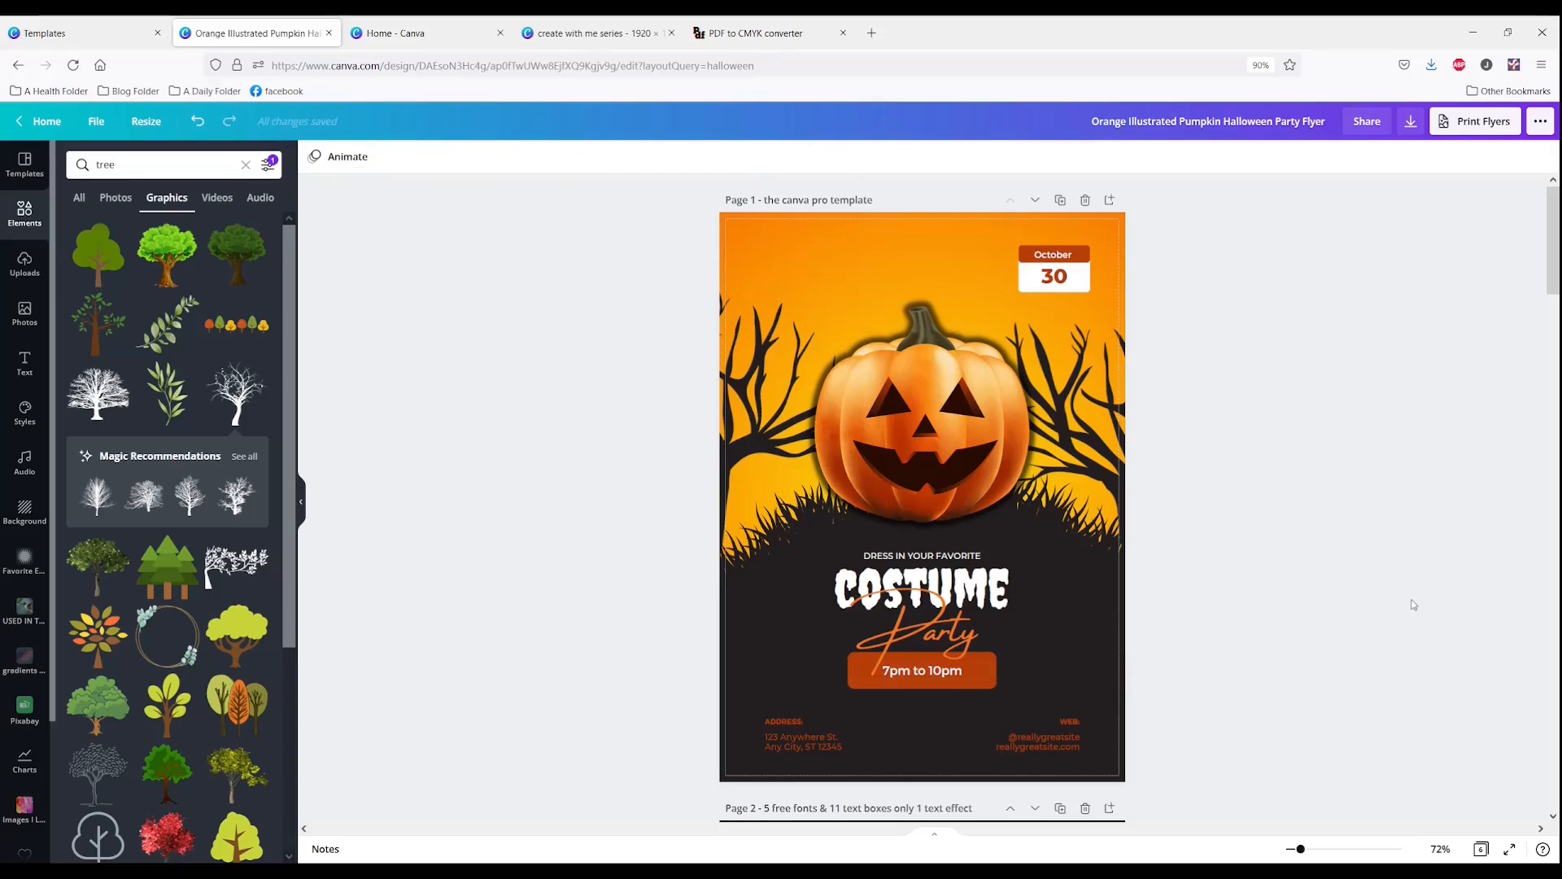
click(914, 675)
drag(852, 658, 869, 667)
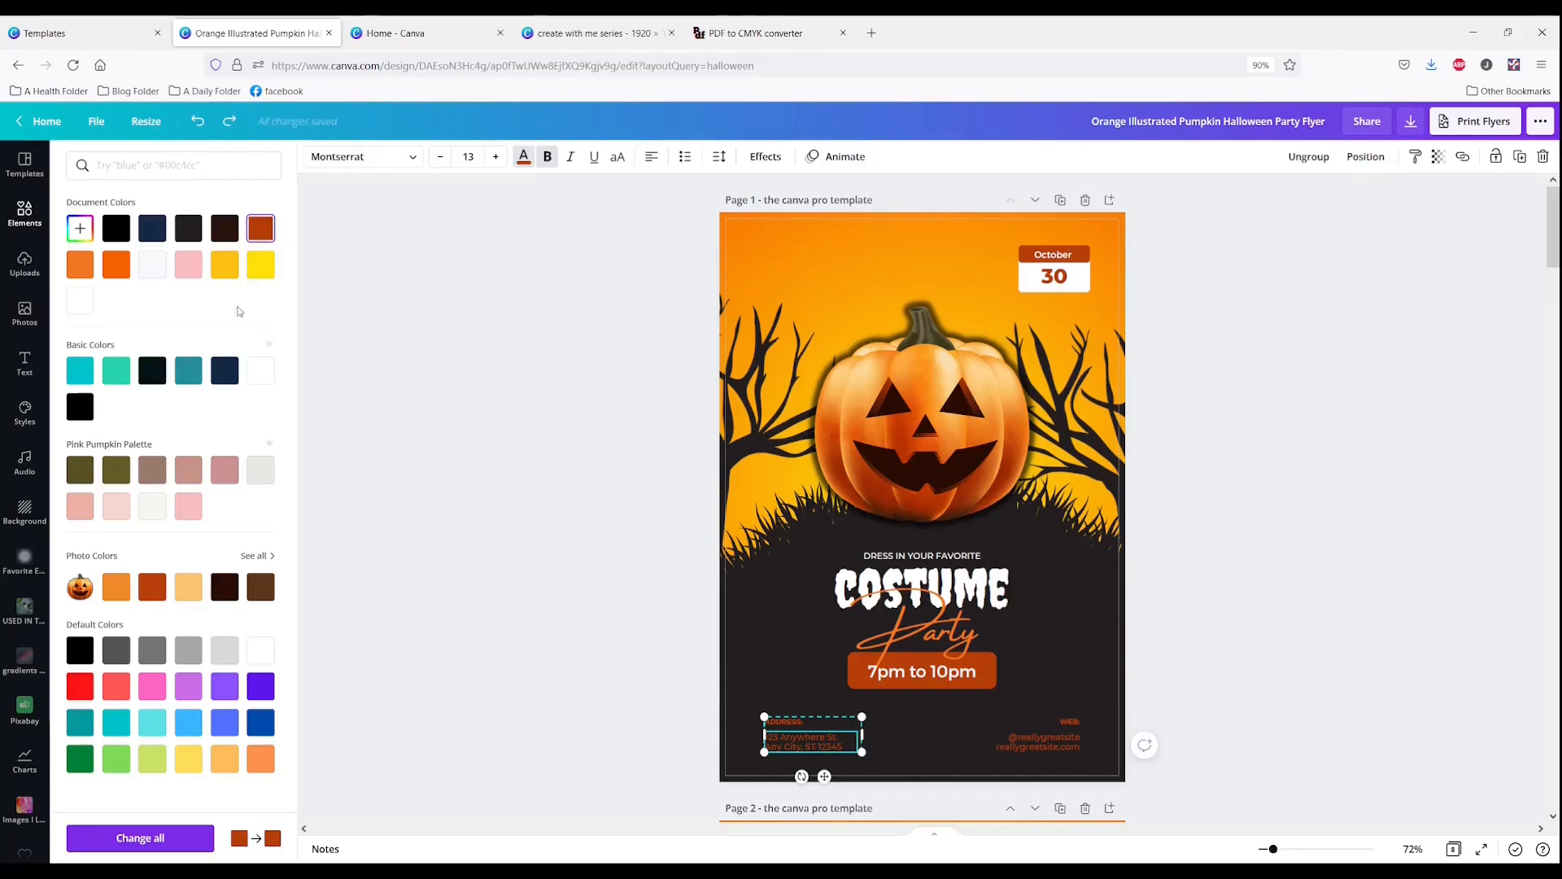
Recolor the address and web contact texts at the flyer's bottom, including both headings, to white
click(80, 300)
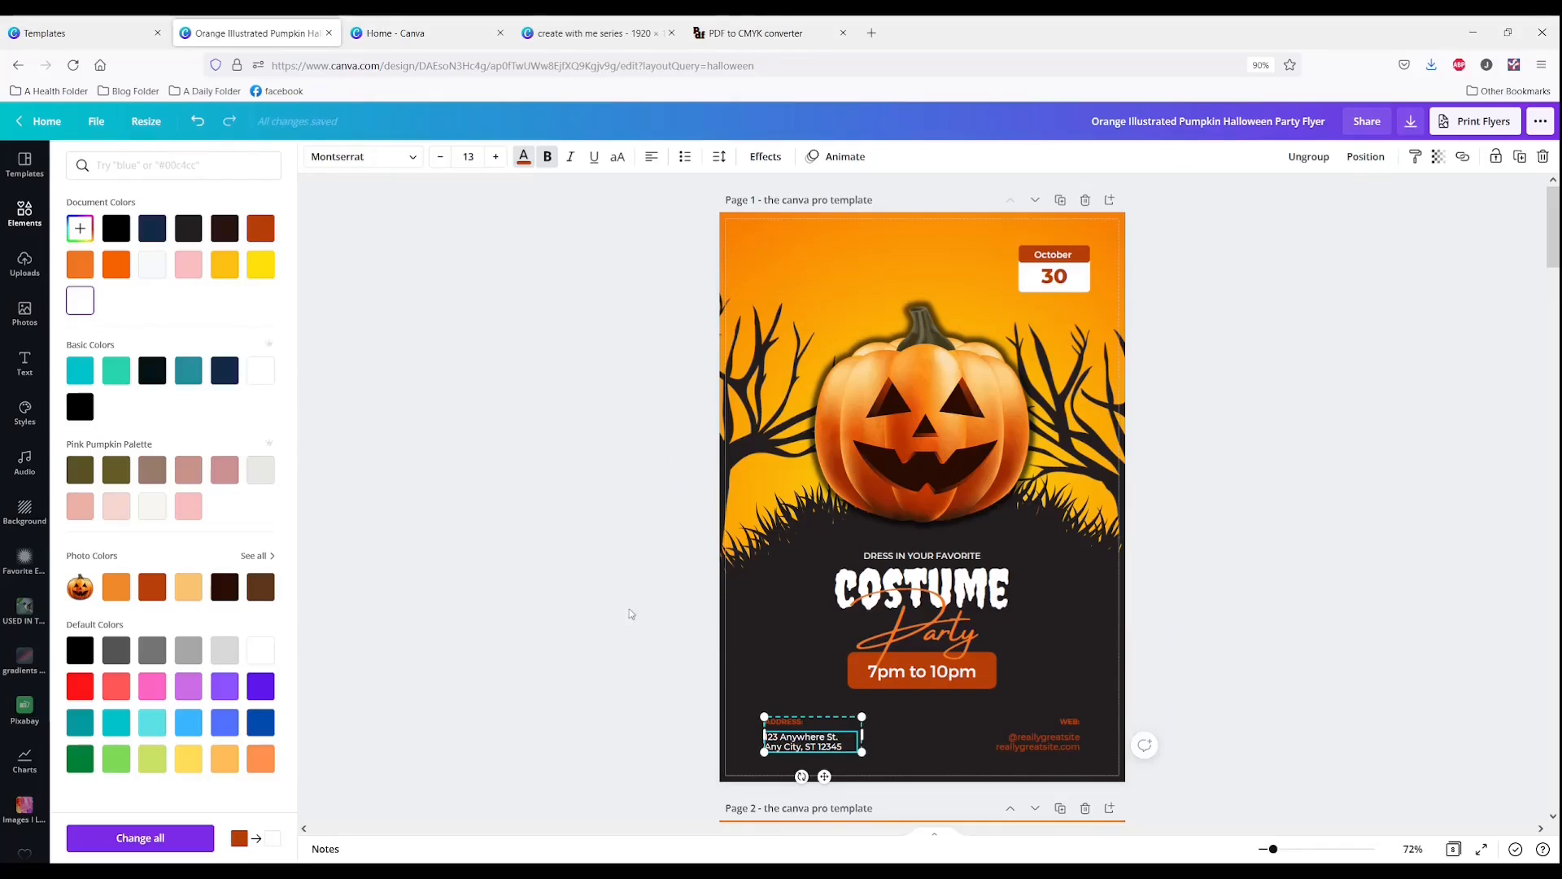
click(811, 719)
click(80, 300)
click(1060, 750)
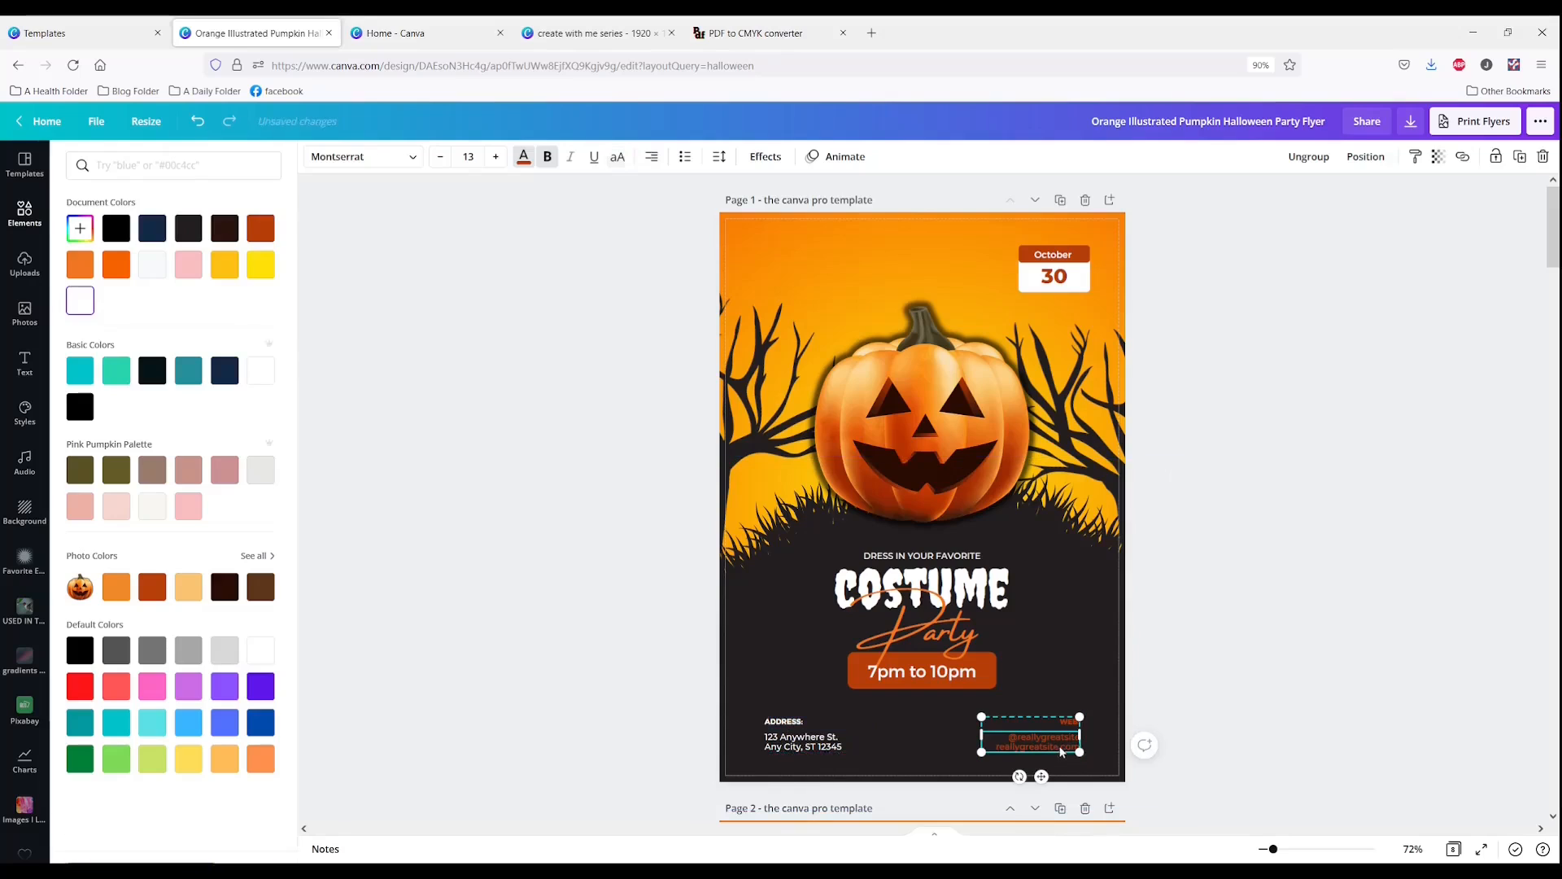
click(80, 301)
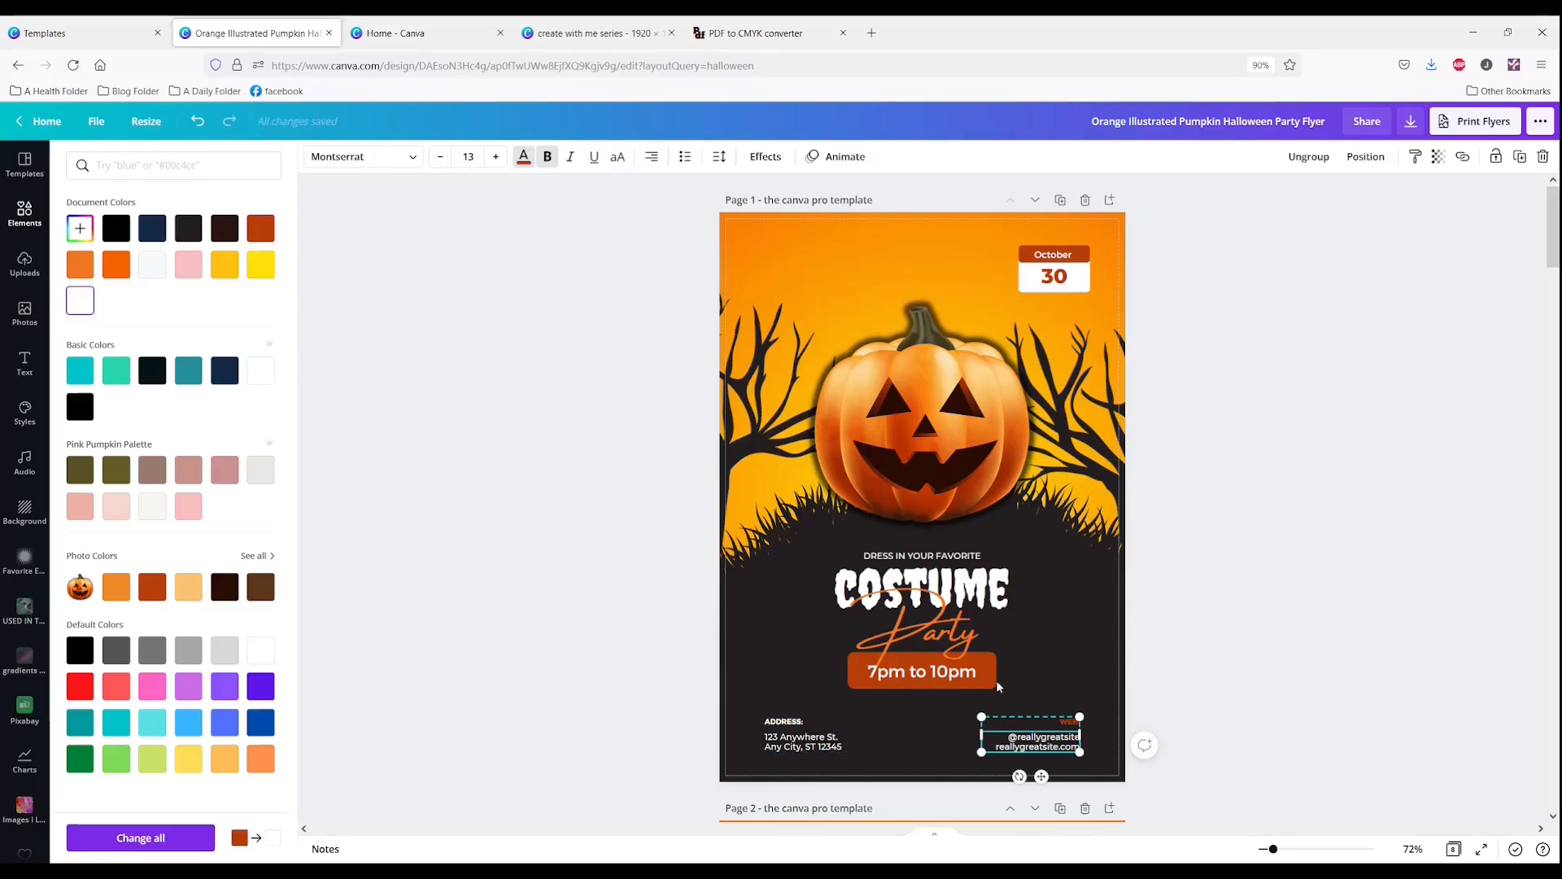
click(1062, 722)
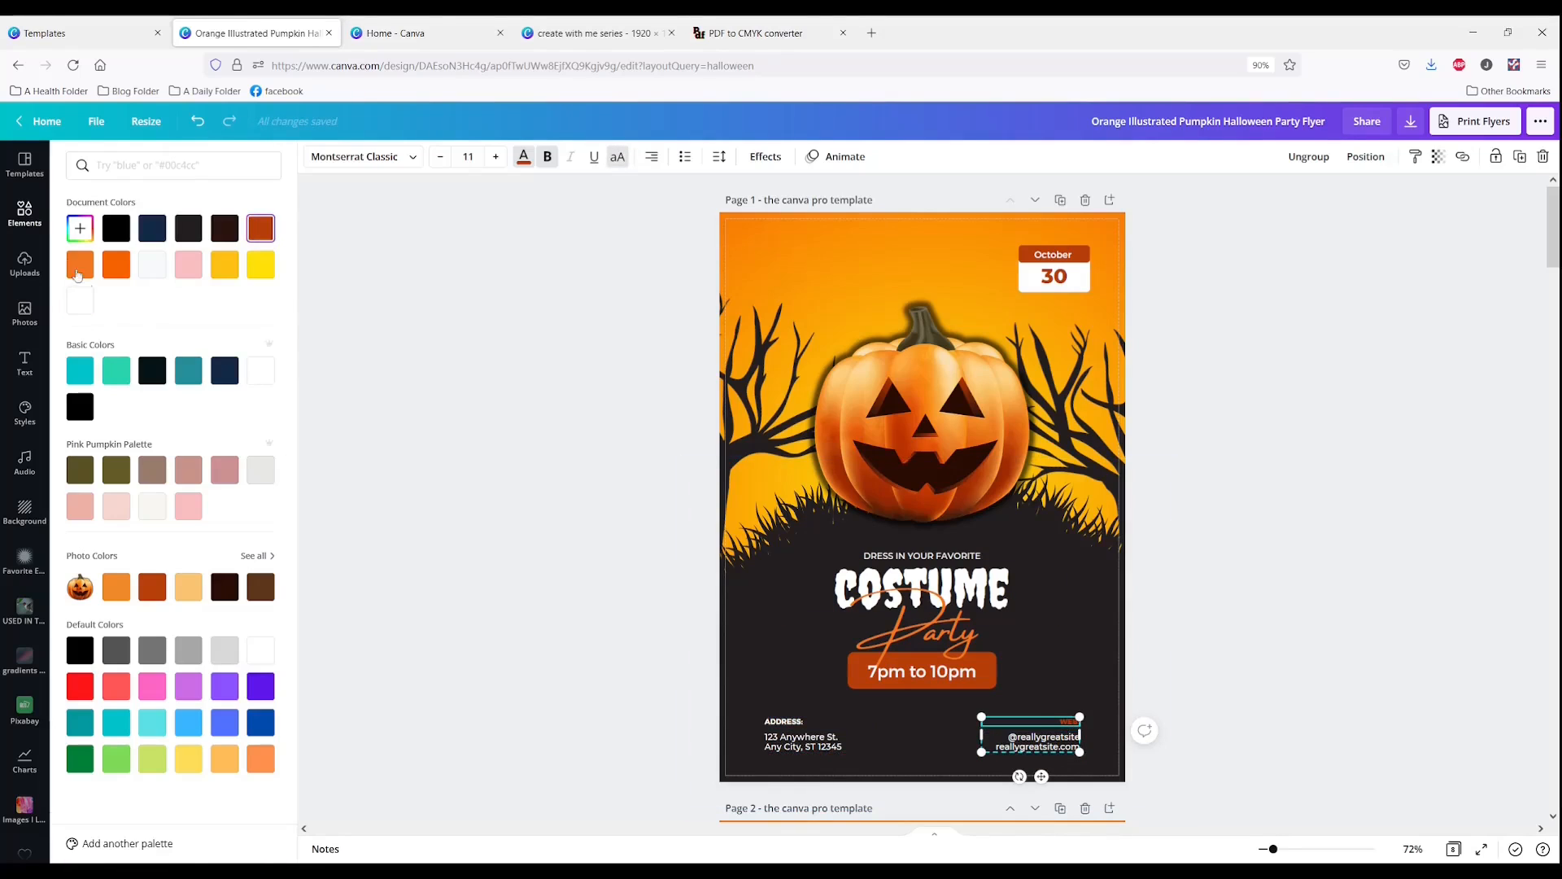
click(85, 289)
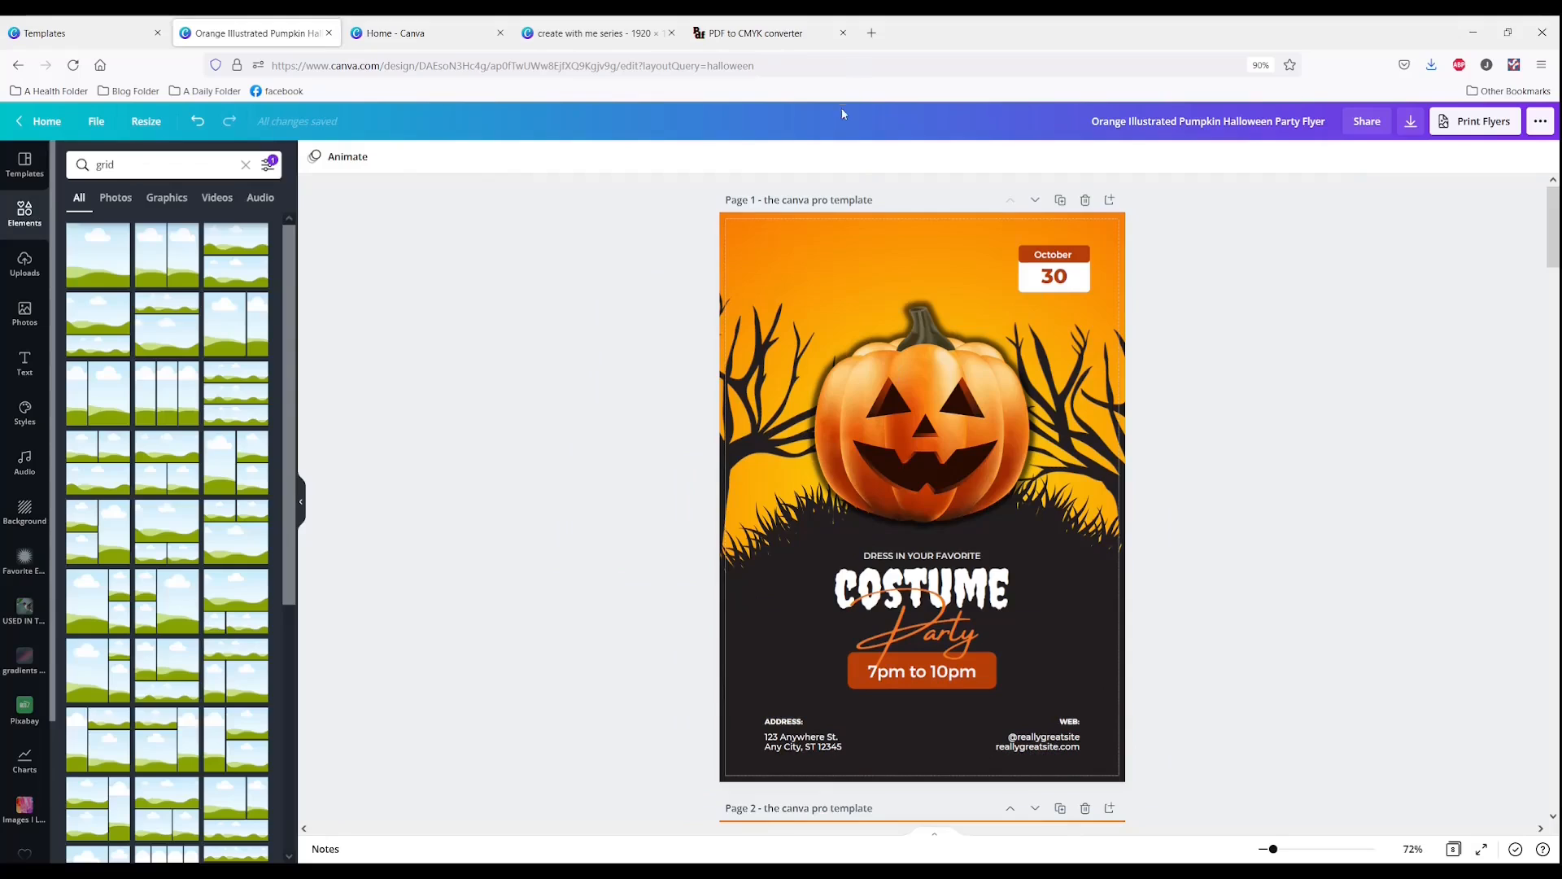
Recolor the background gradient with Pink Pumpkin Palette pink as first color and, trying blue before it, Freshly Picked Oranges orange as second
click(761, 241)
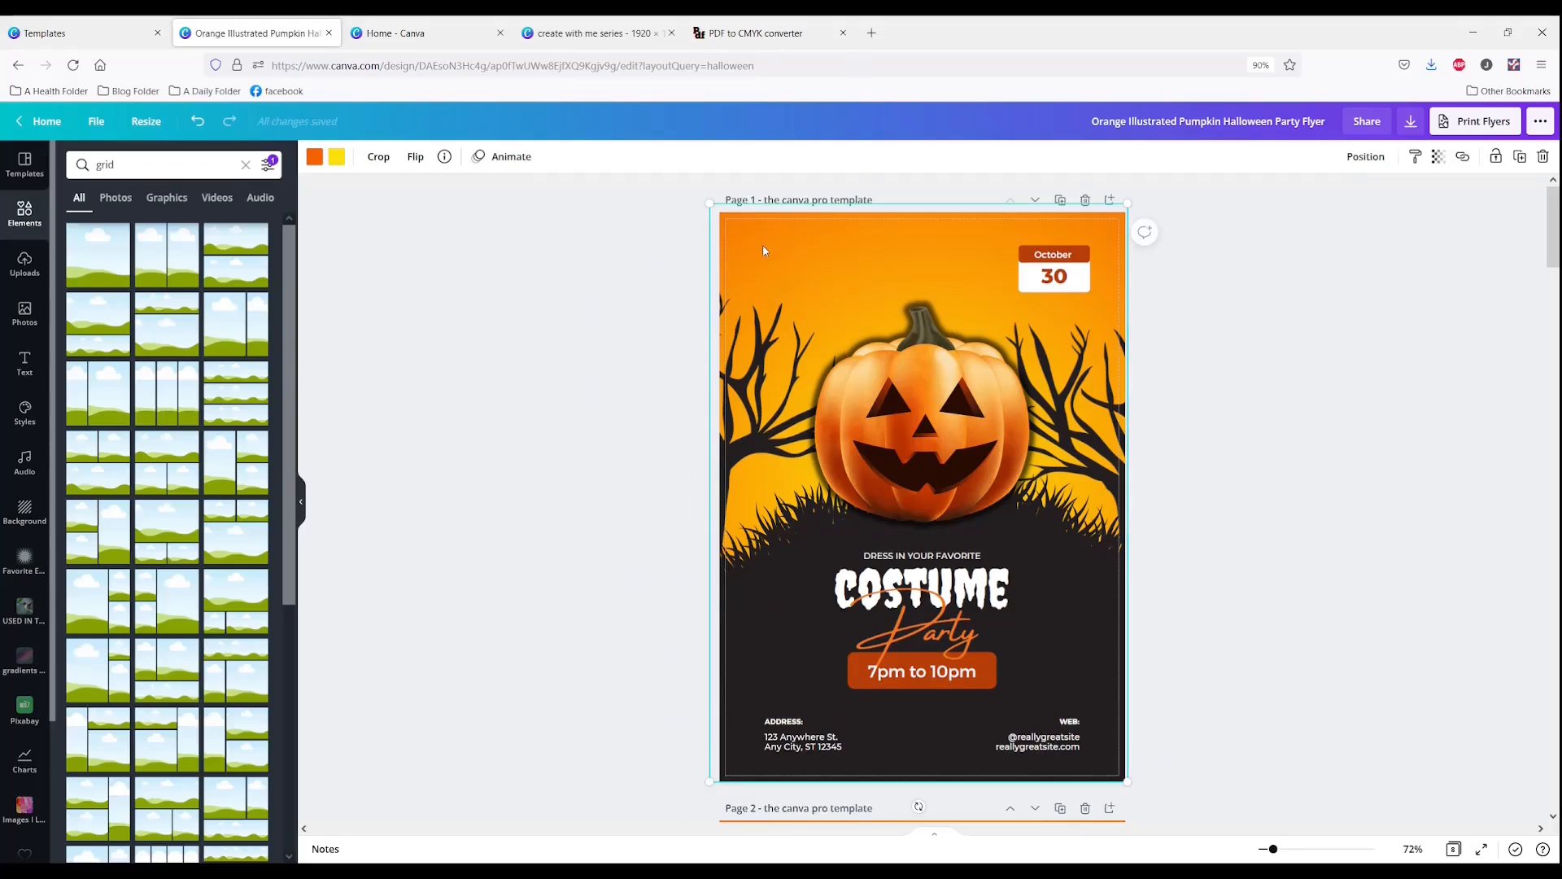
click(314, 159)
click(188, 505)
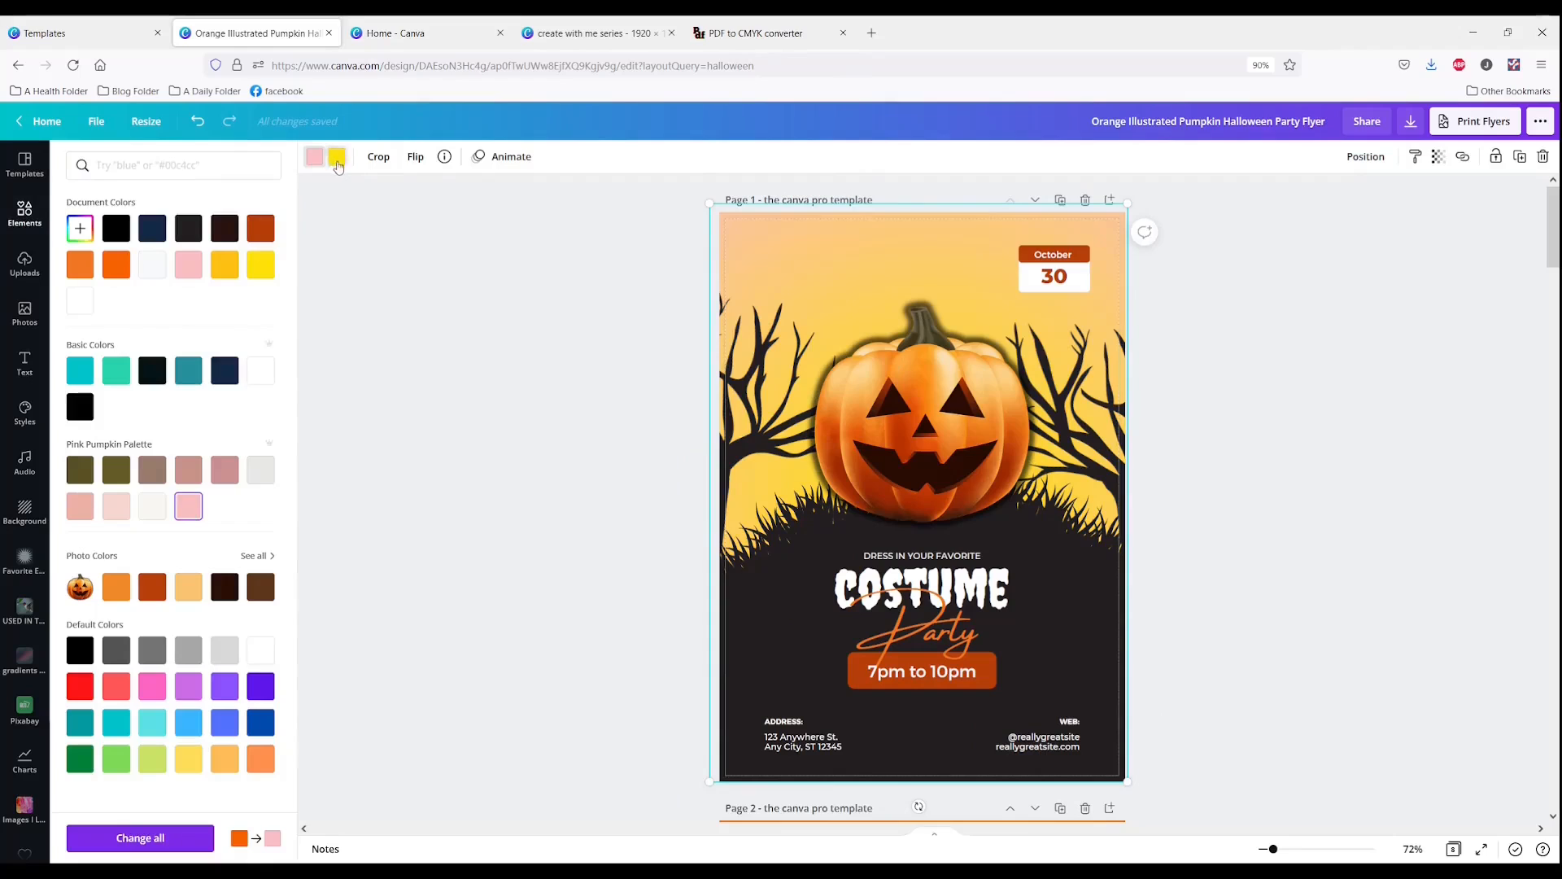
click(261, 723)
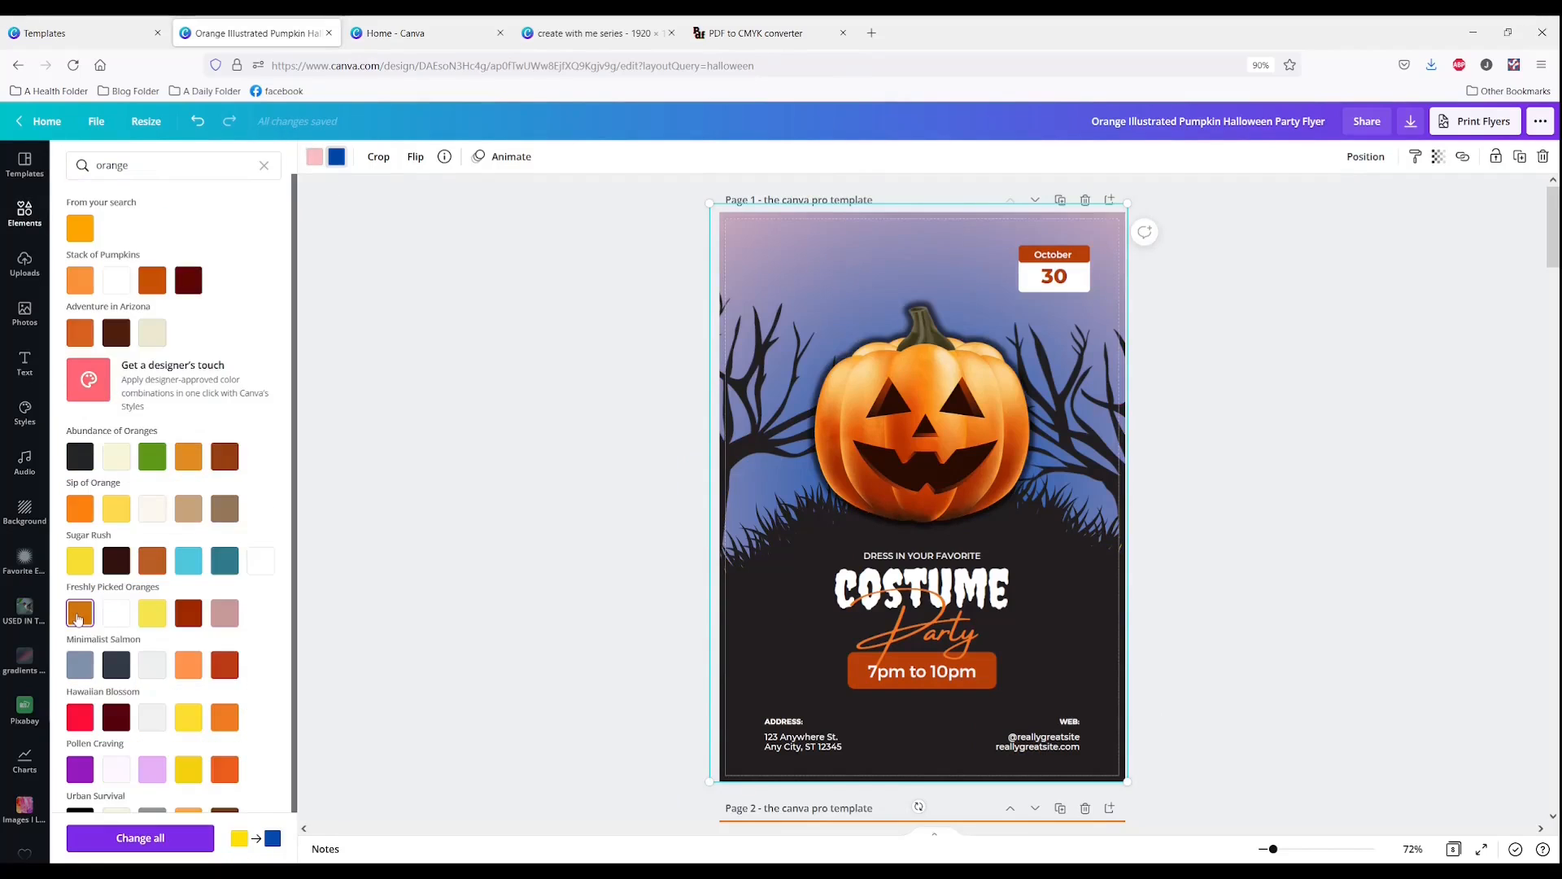
click(79, 612)
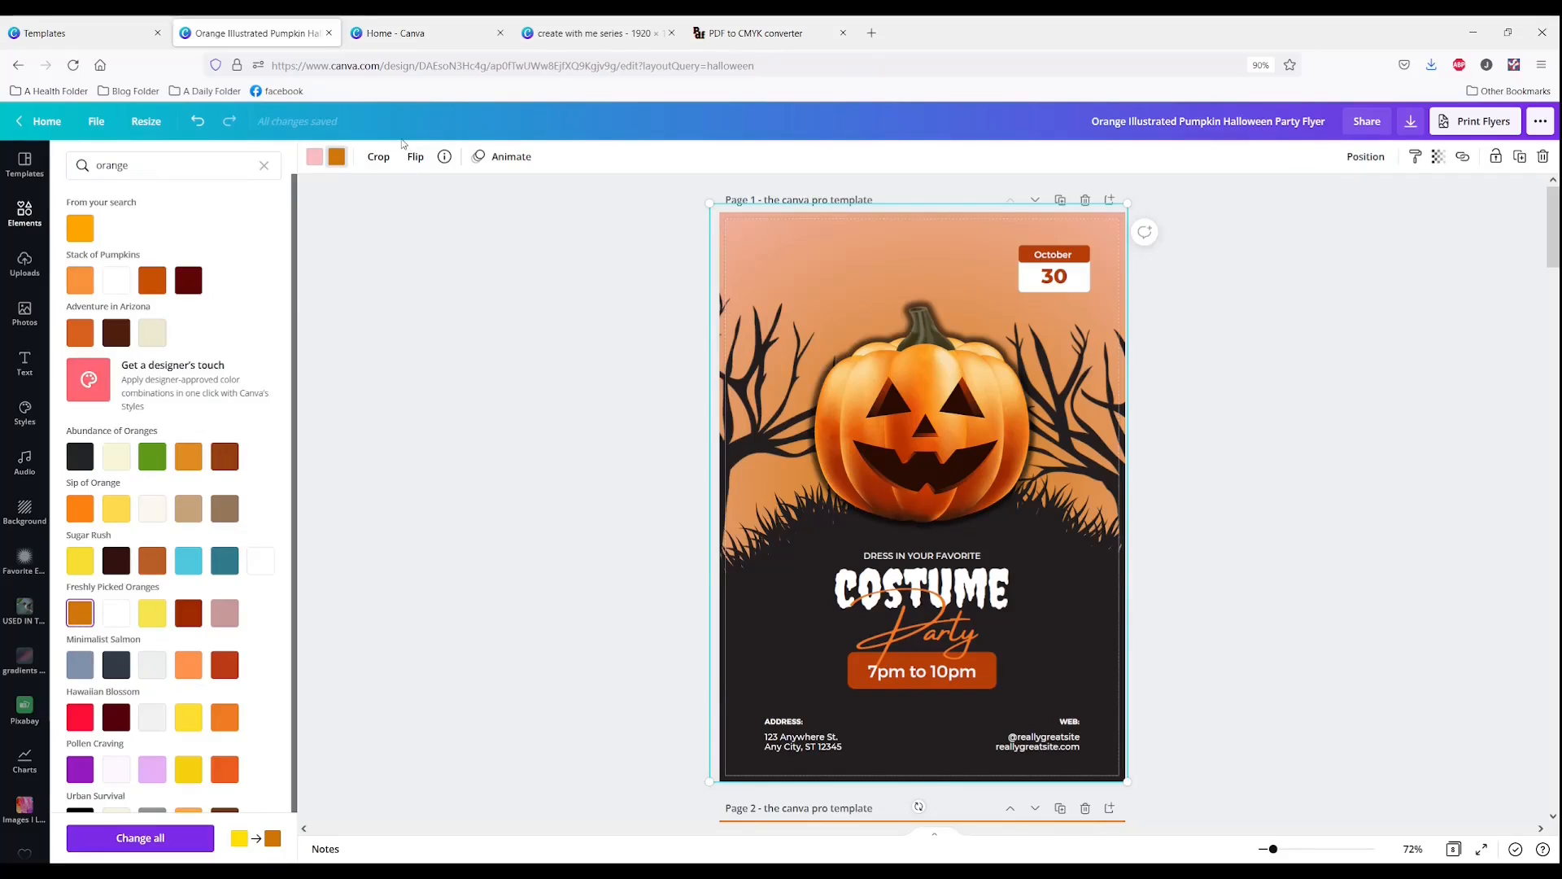
Try the Freshly Picked Oranges dark red and the Minimalist Salmon red and slate blue as the background gradient's first color
click(316, 156)
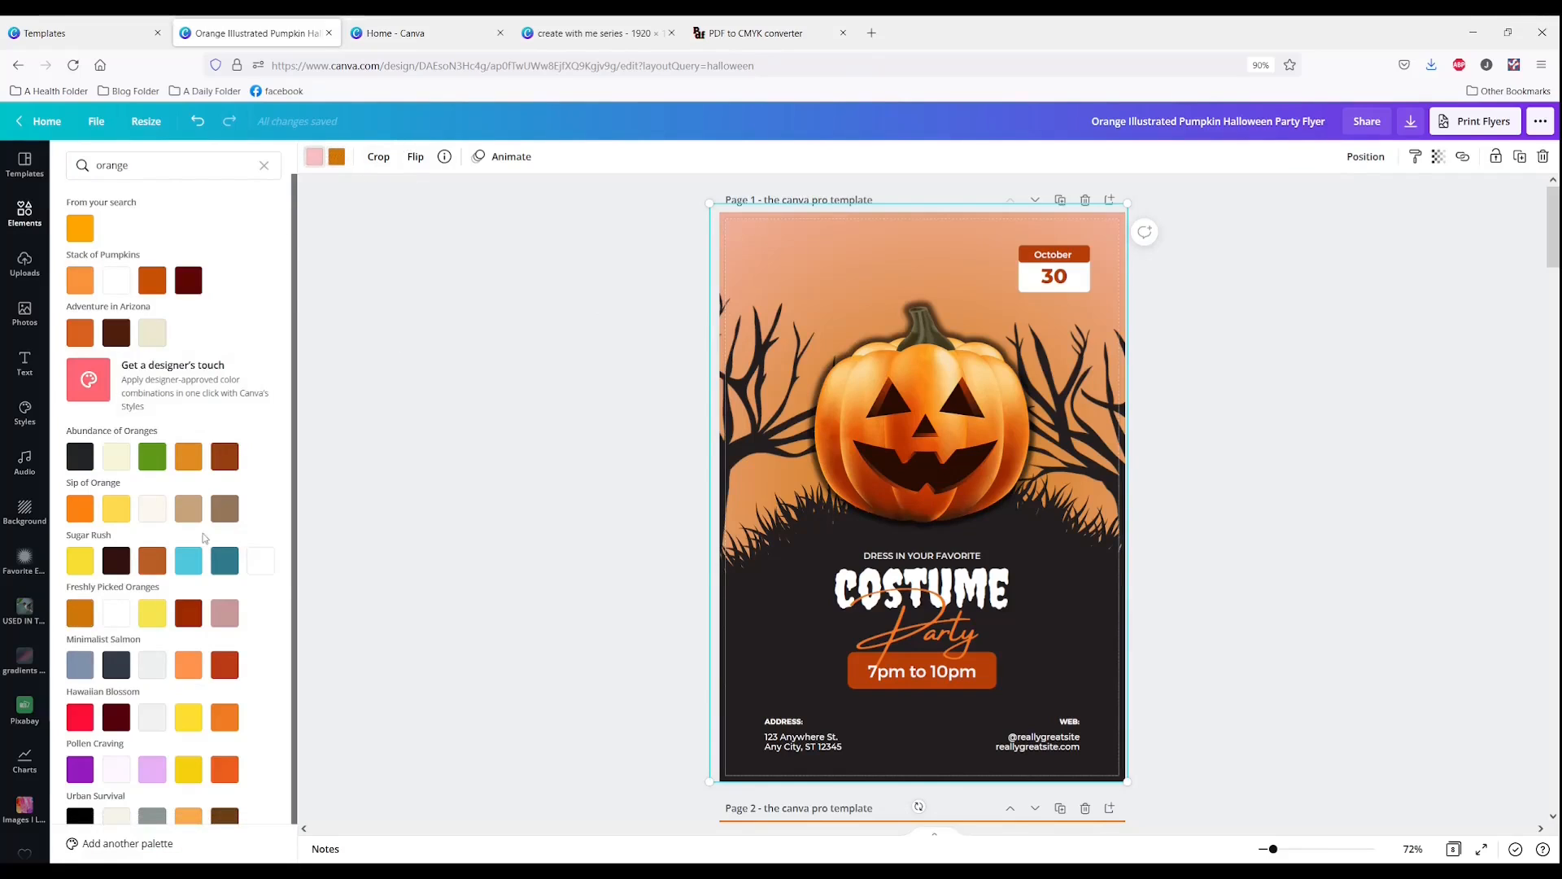
click(188, 615)
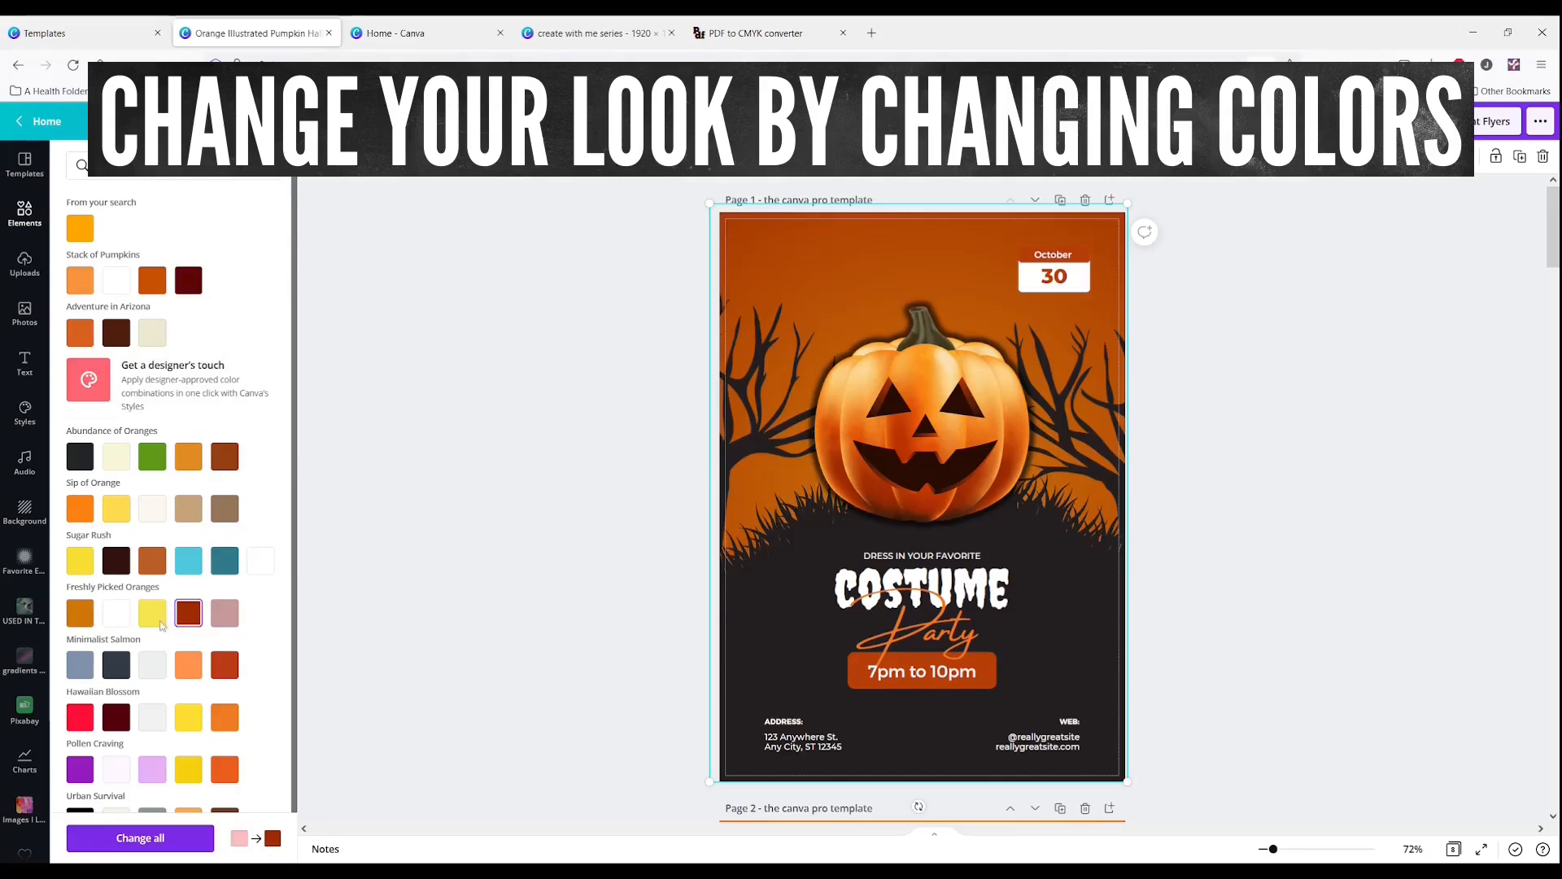
click(87, 674)
click(225, 672)
click(81, 672)
click(514, 526)
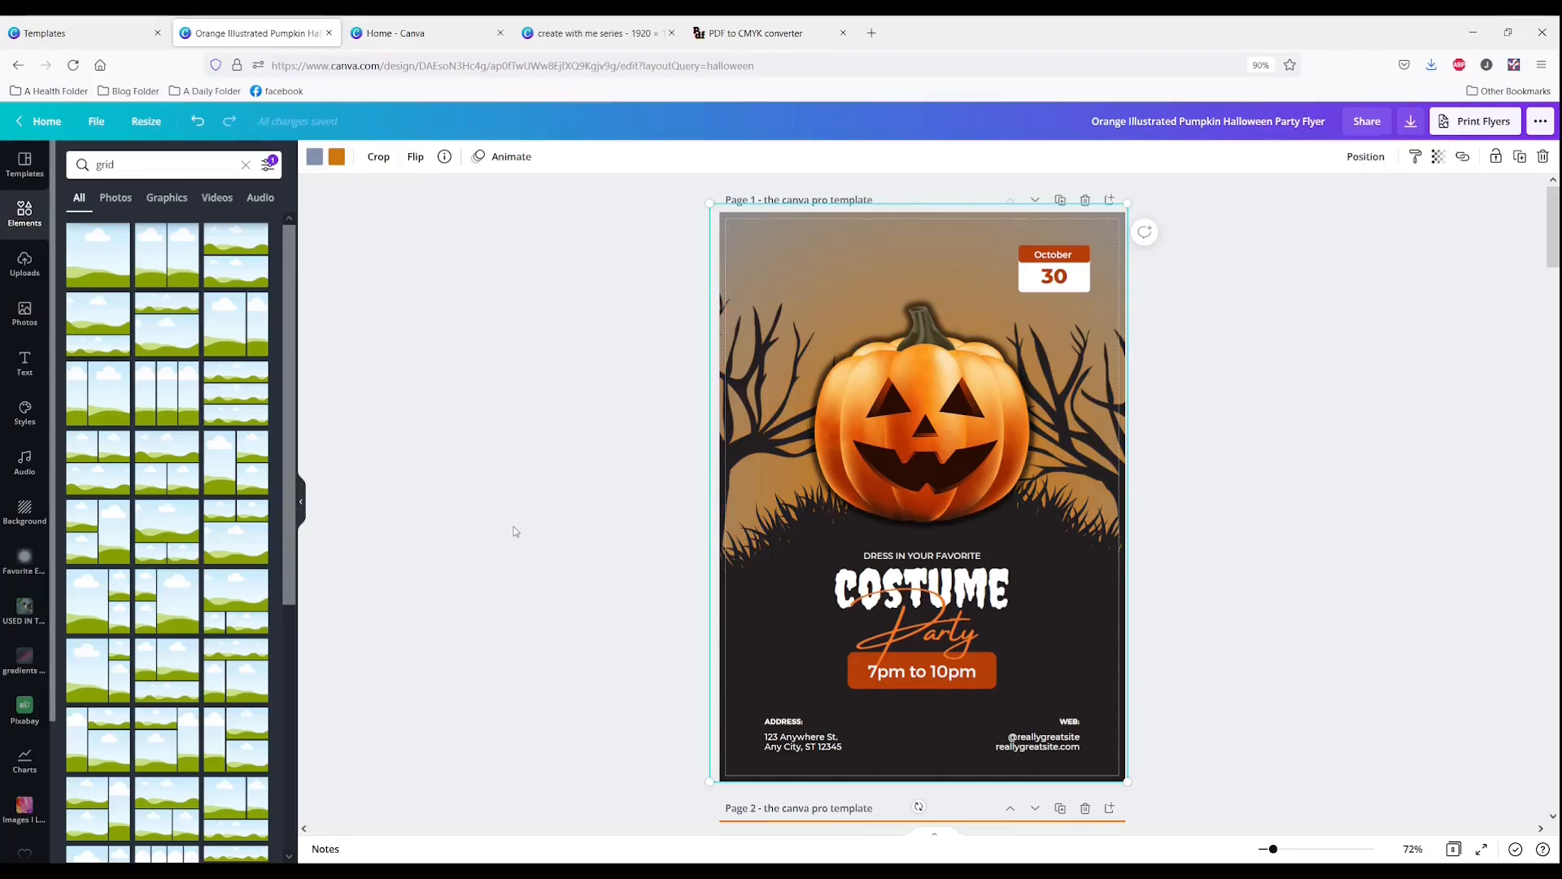
Try the Stack of Pumpkins palette's dark maroon on the grassy ground graphic
click(743, 607)
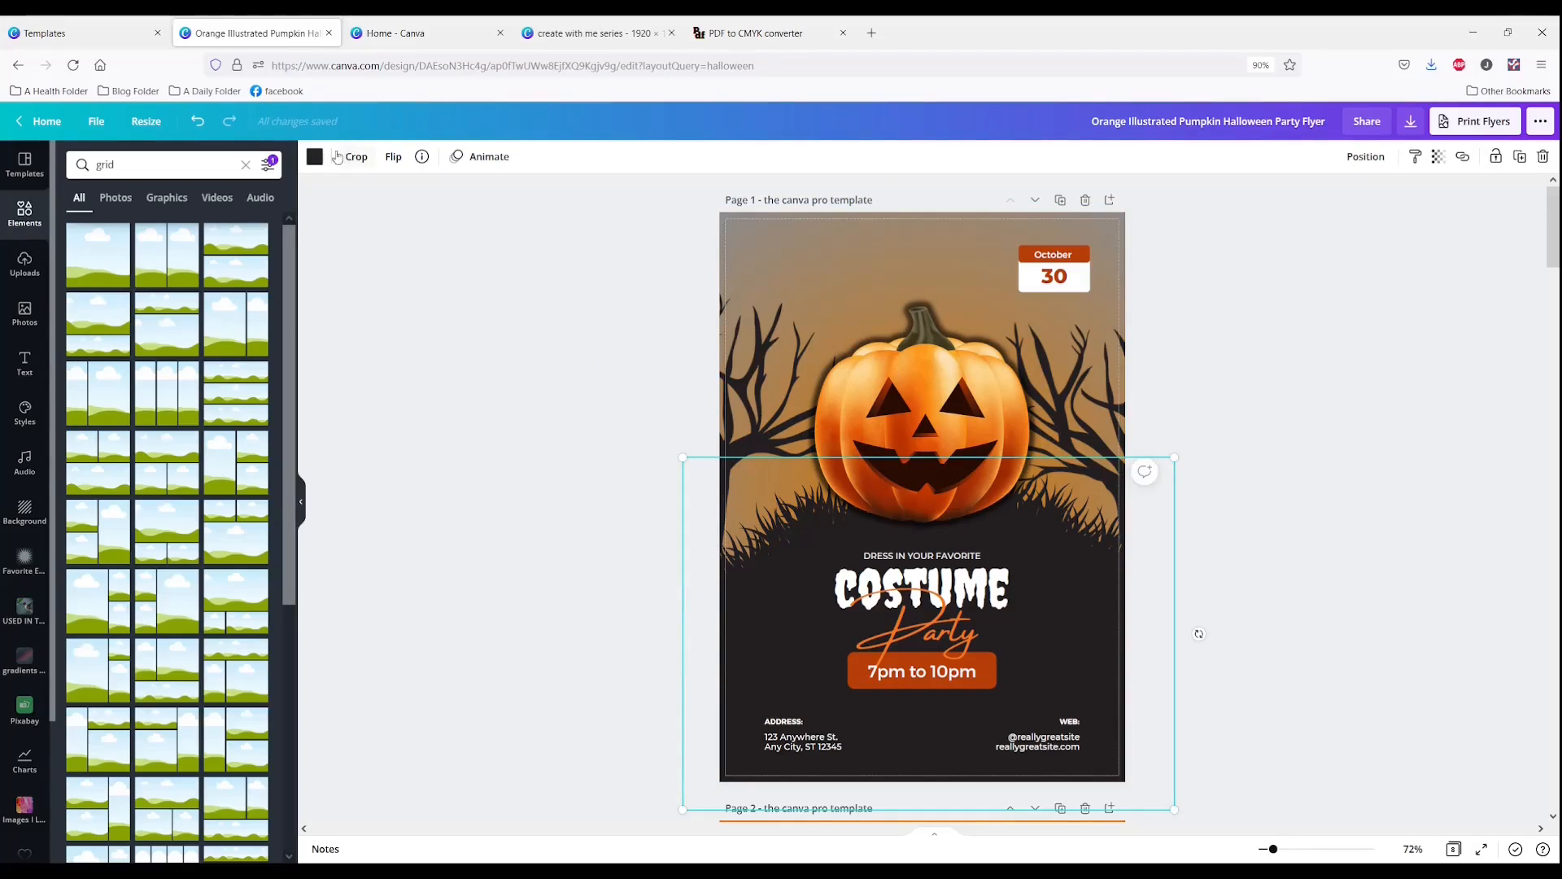
click(314, 157)
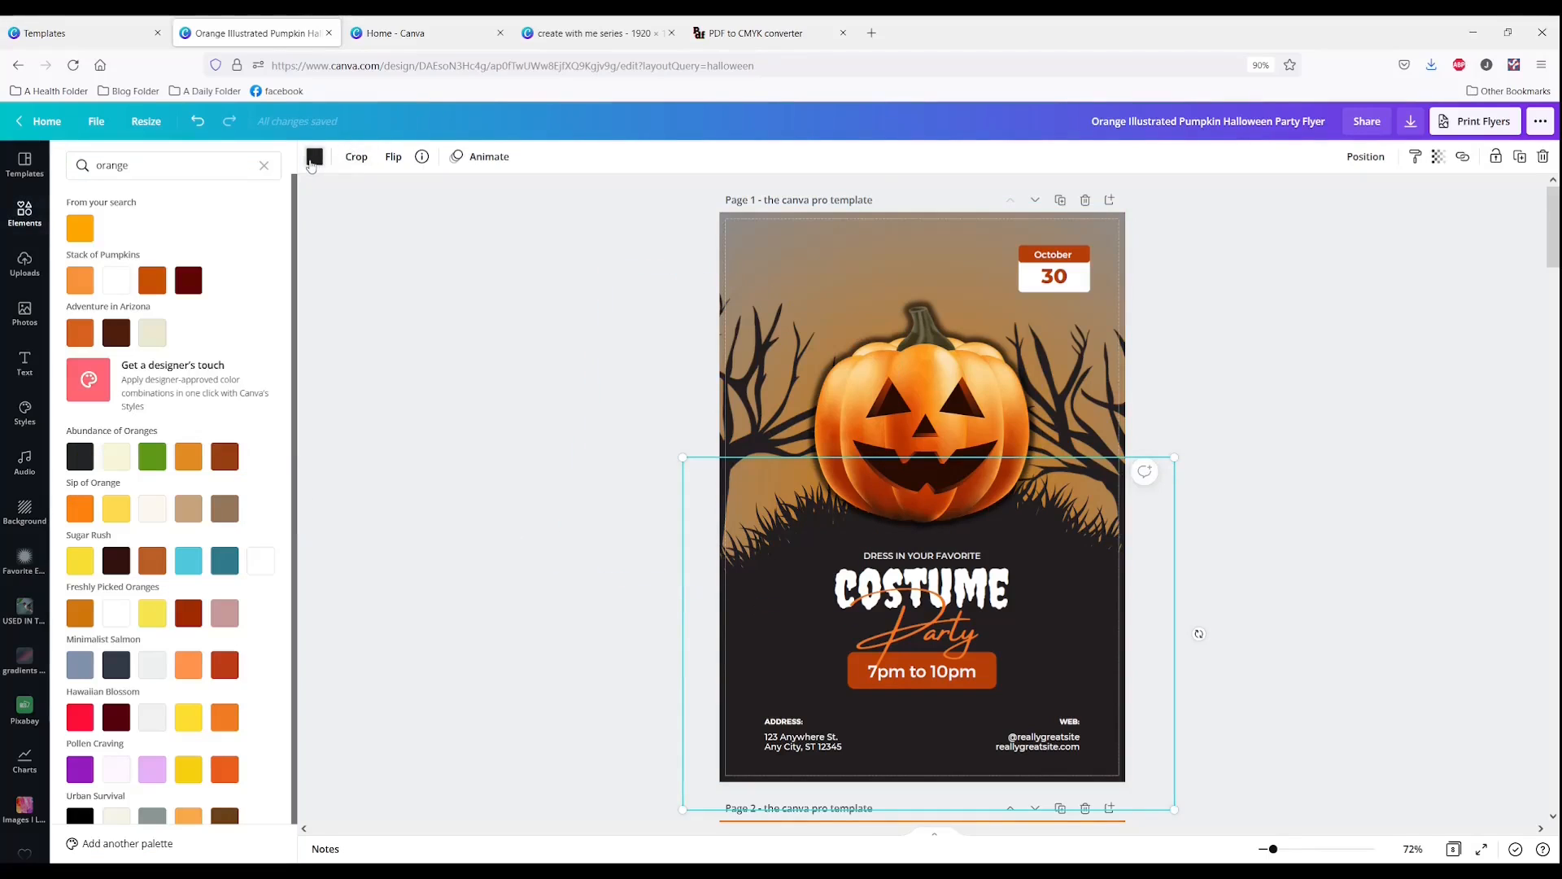
click(188, 280)
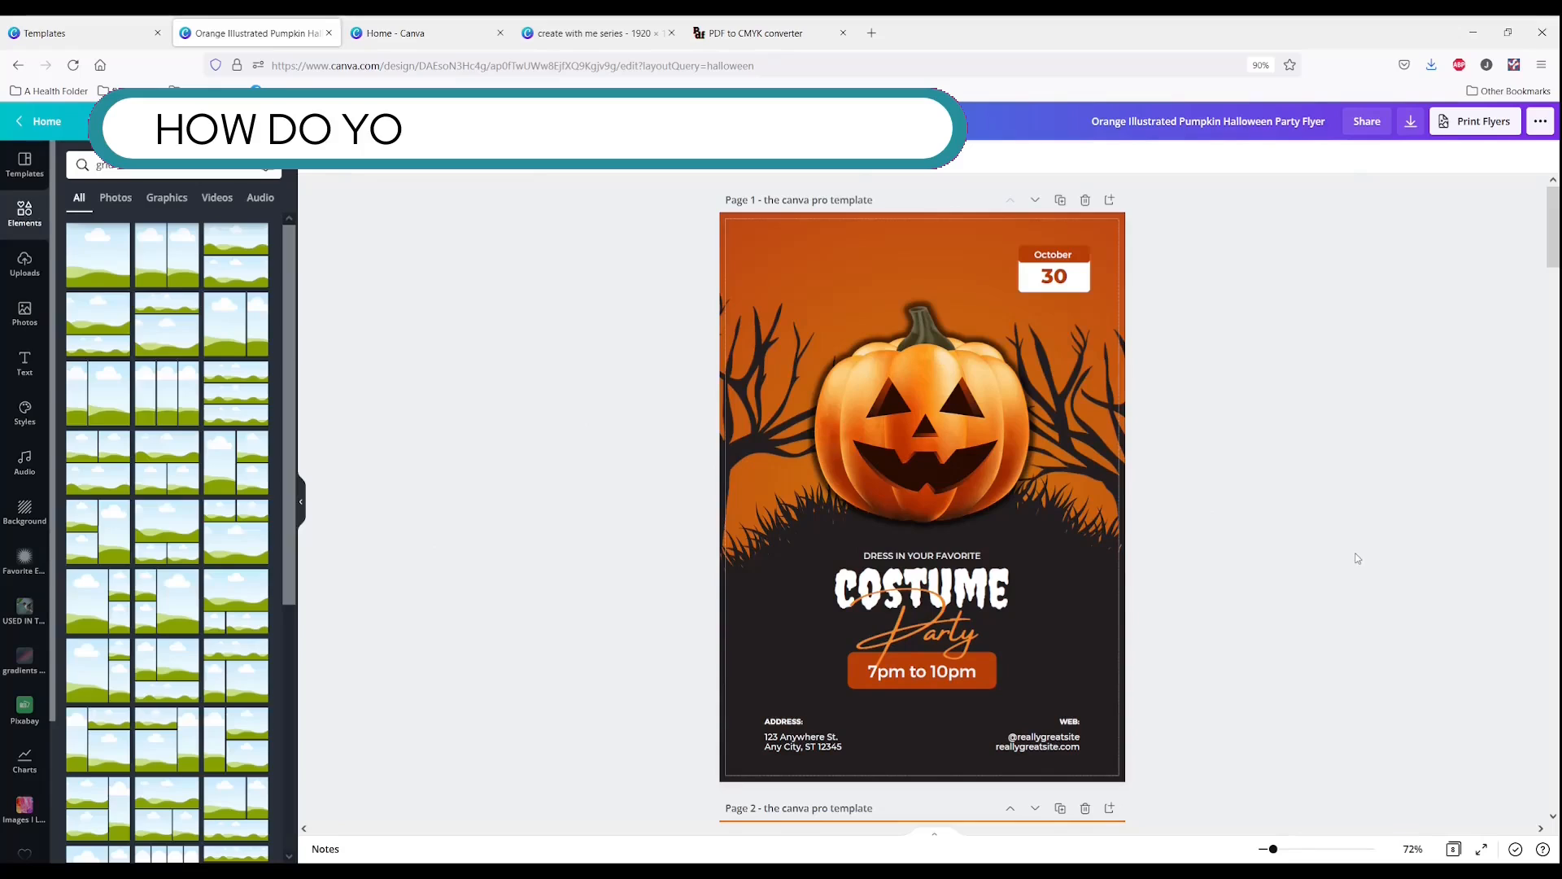
Download only page 1 of the flyer as PDF Print without crop marks, and return to editing
click(1405, 124)
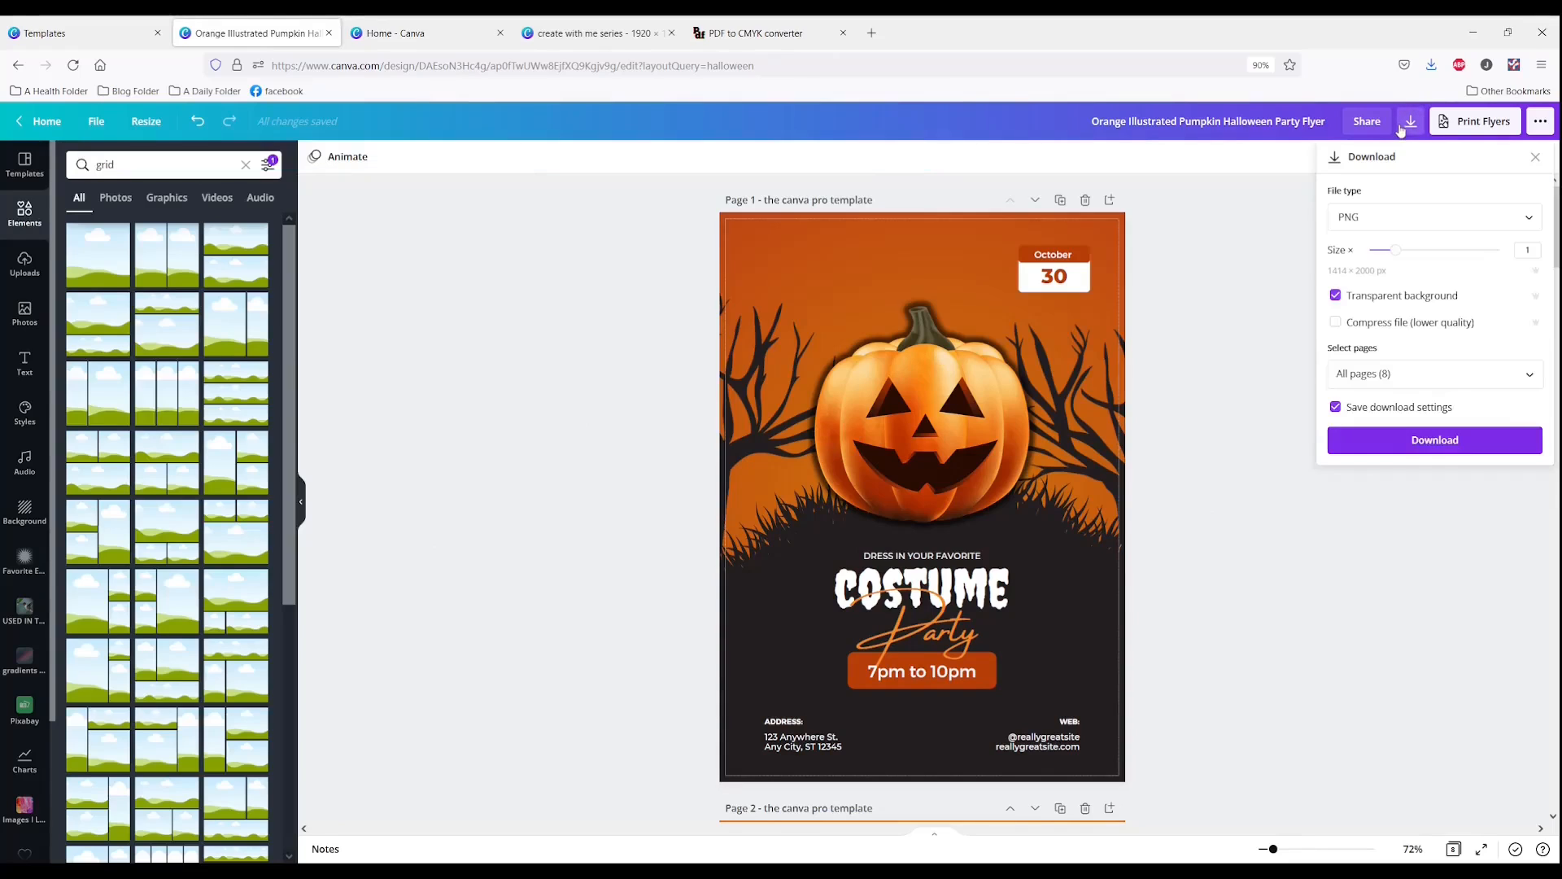
click(1399, 217)
click(1405, 287)
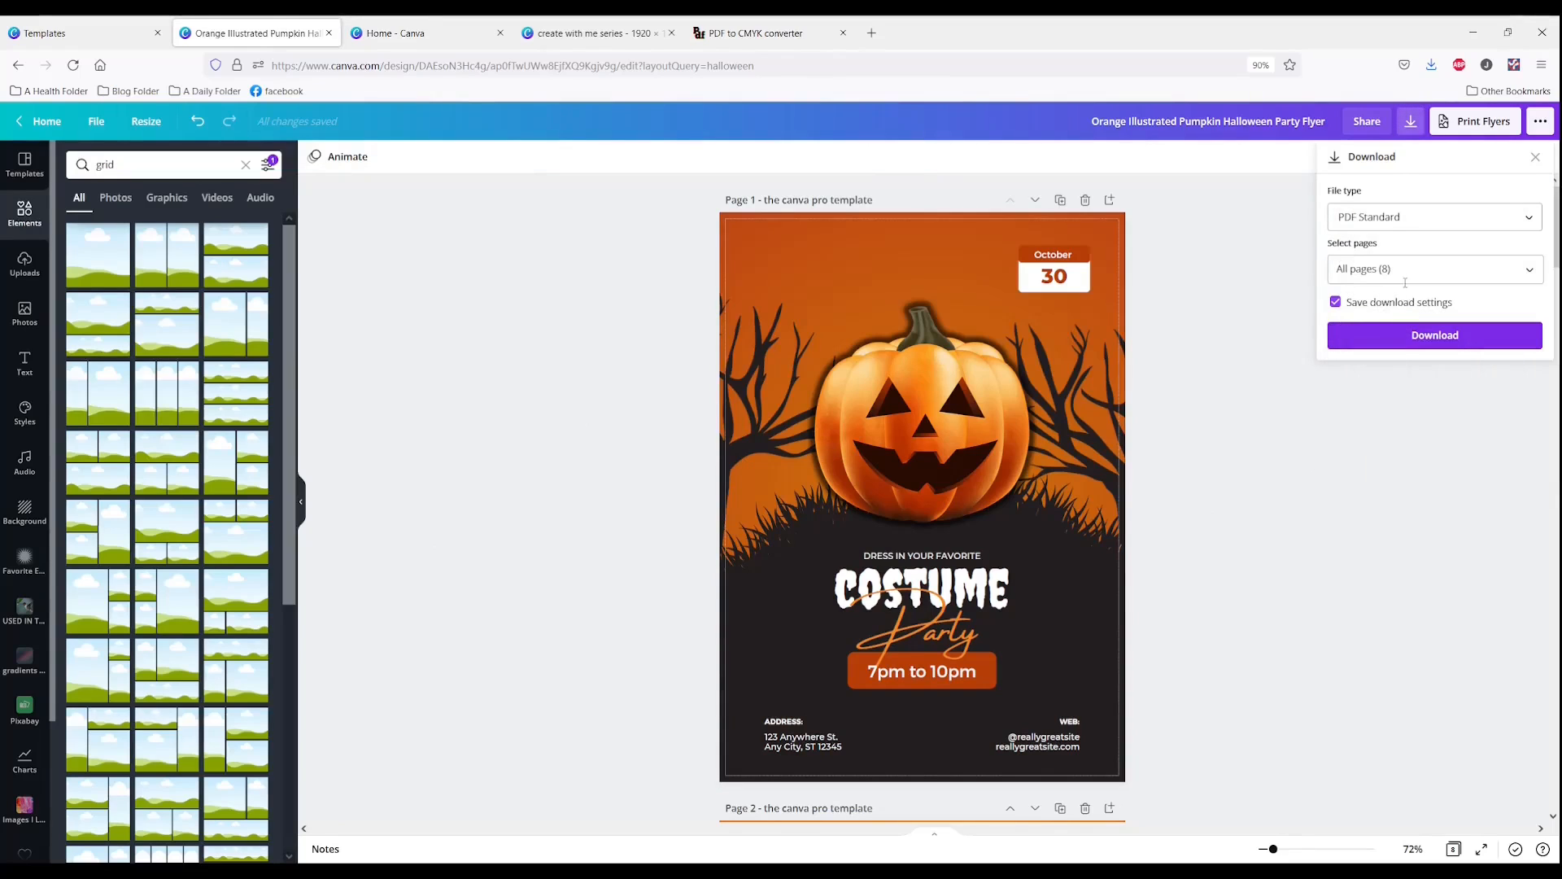
click(1465, 218)
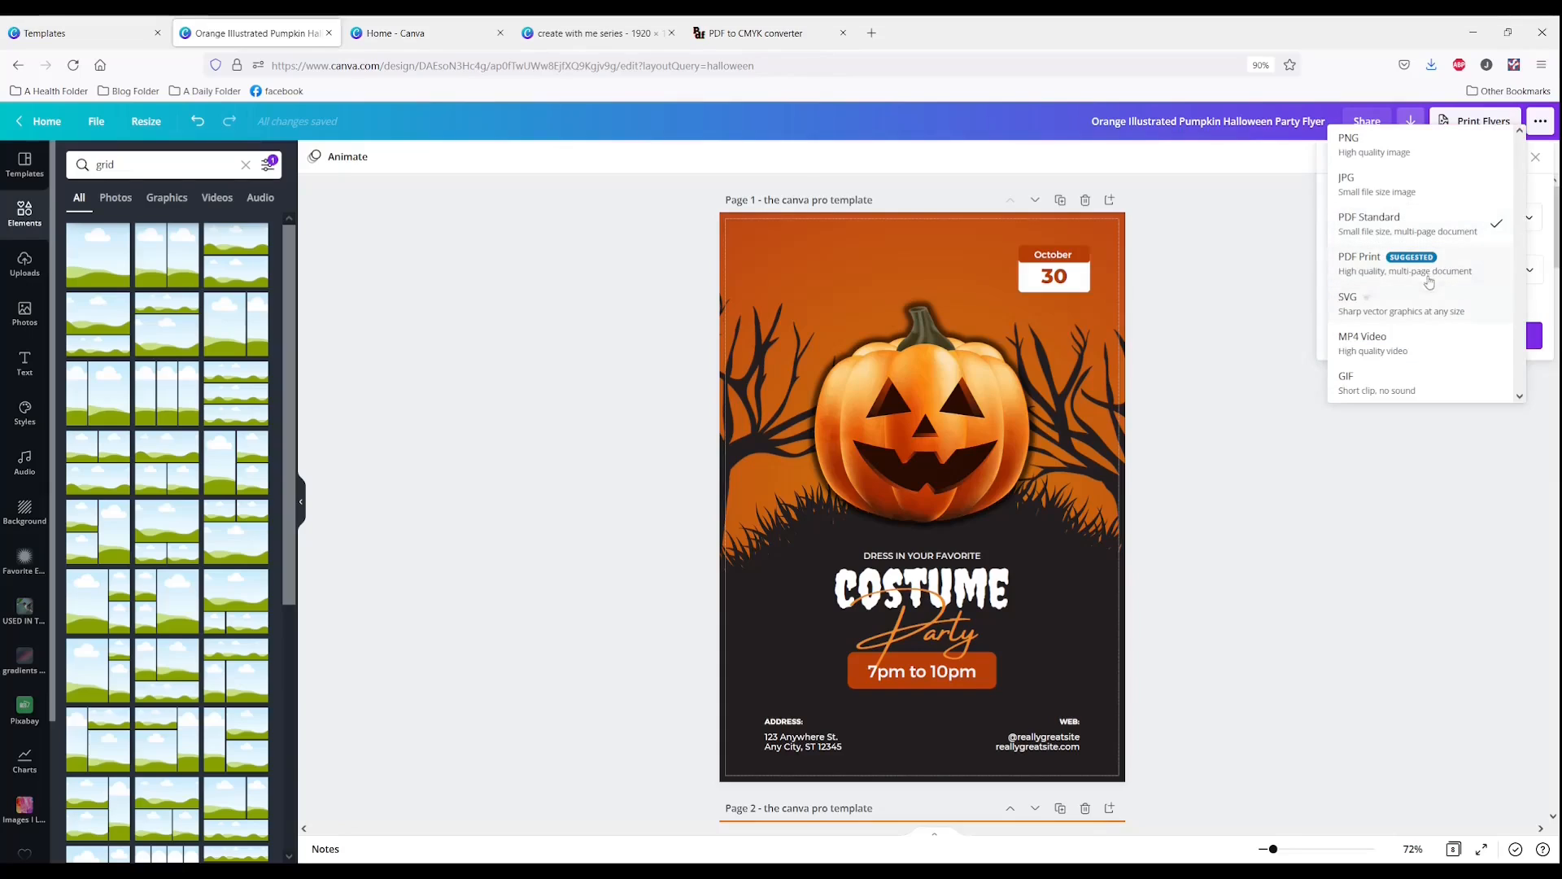
click(1429, 281)
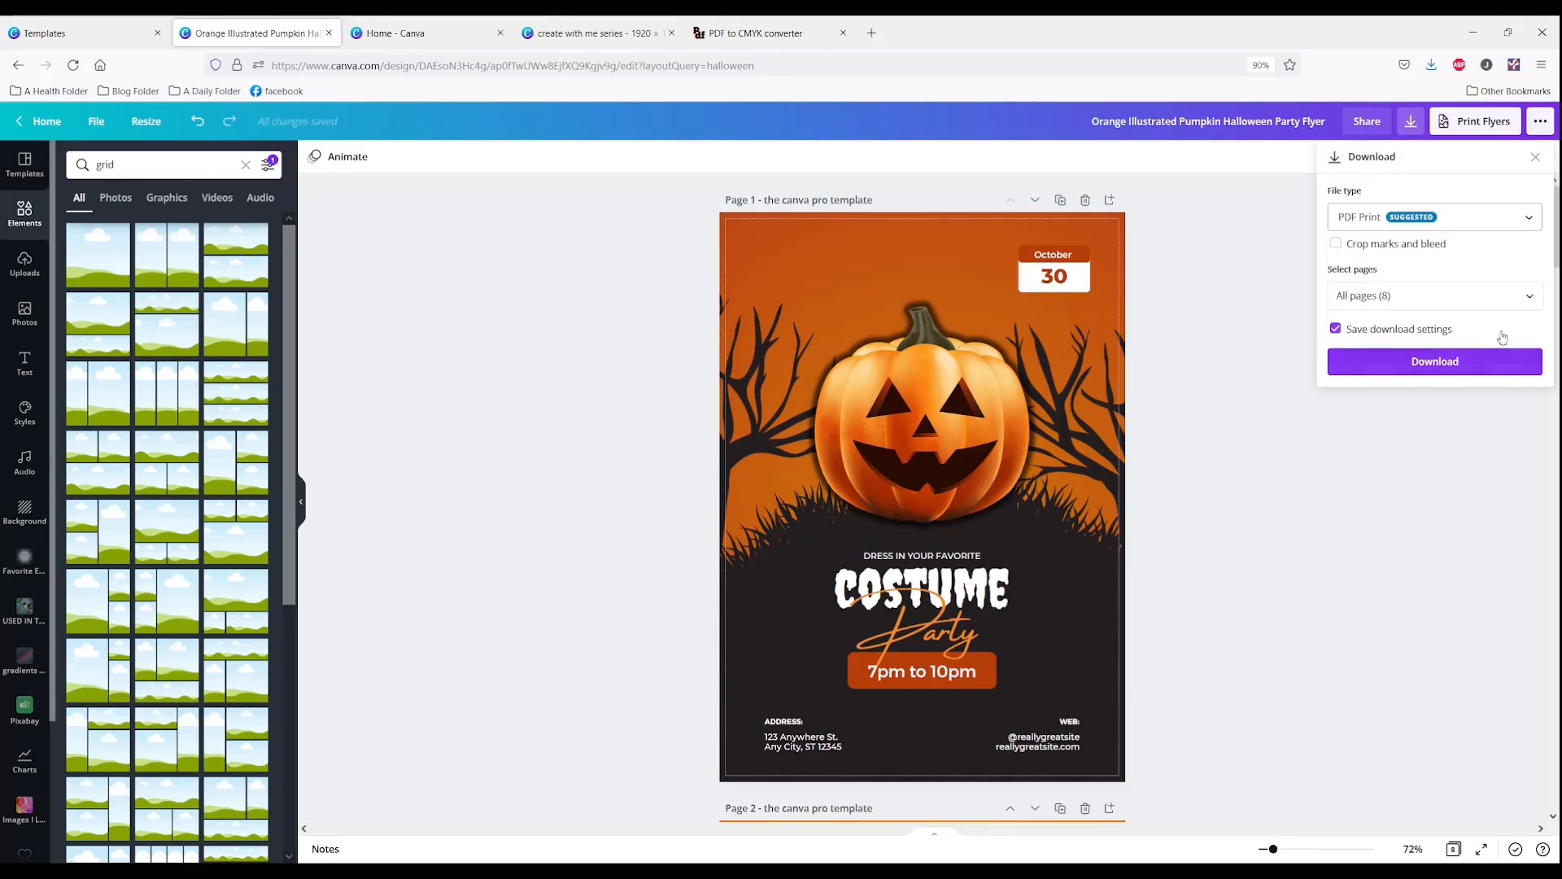
click(1530, 297)
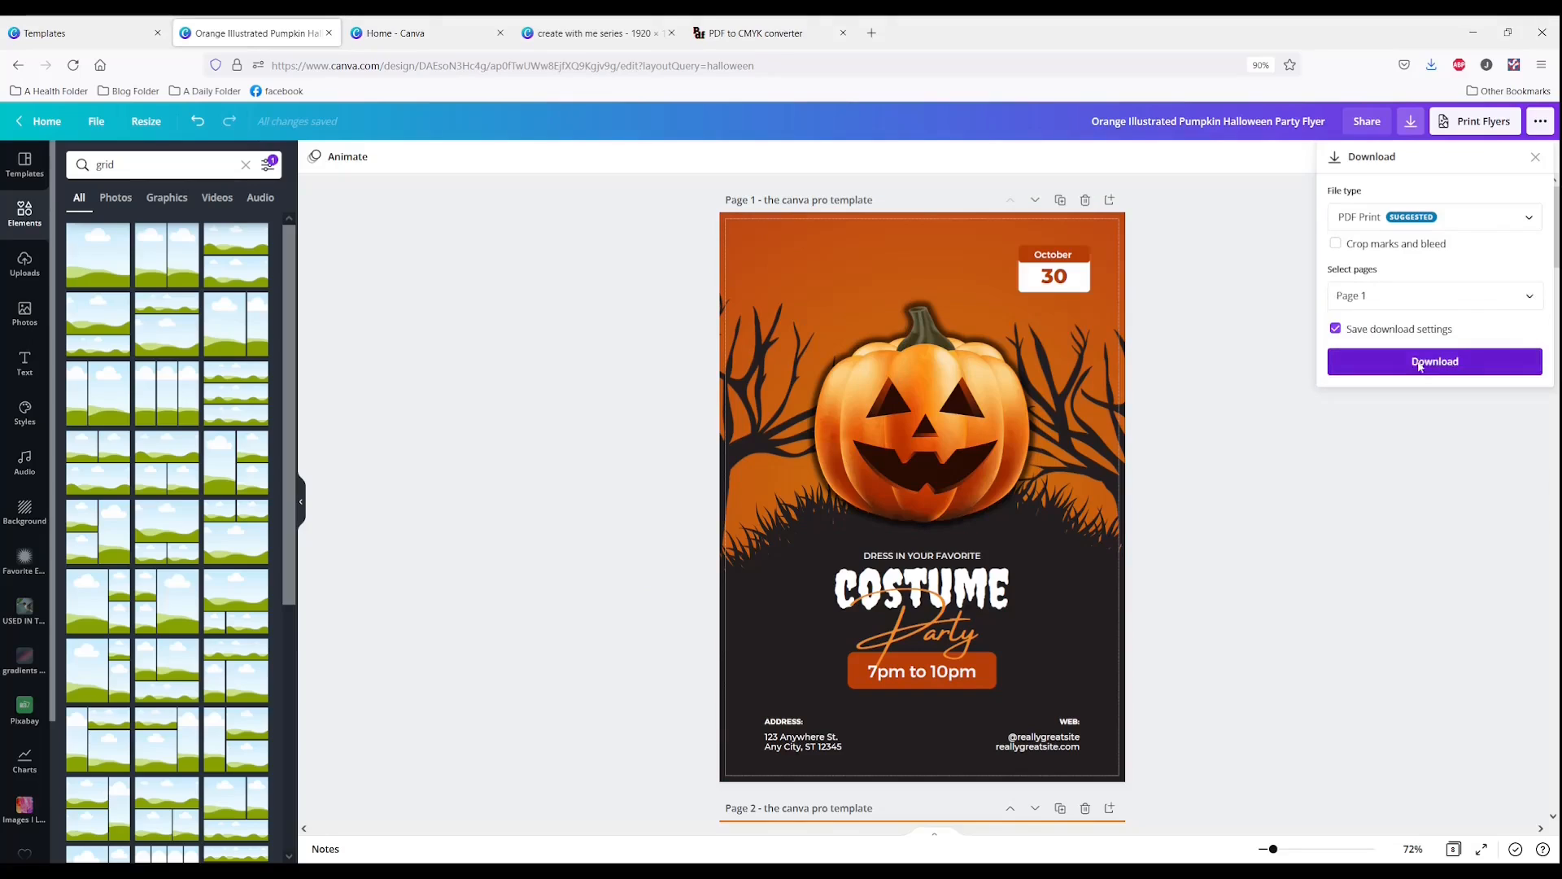
click(1421, 365)
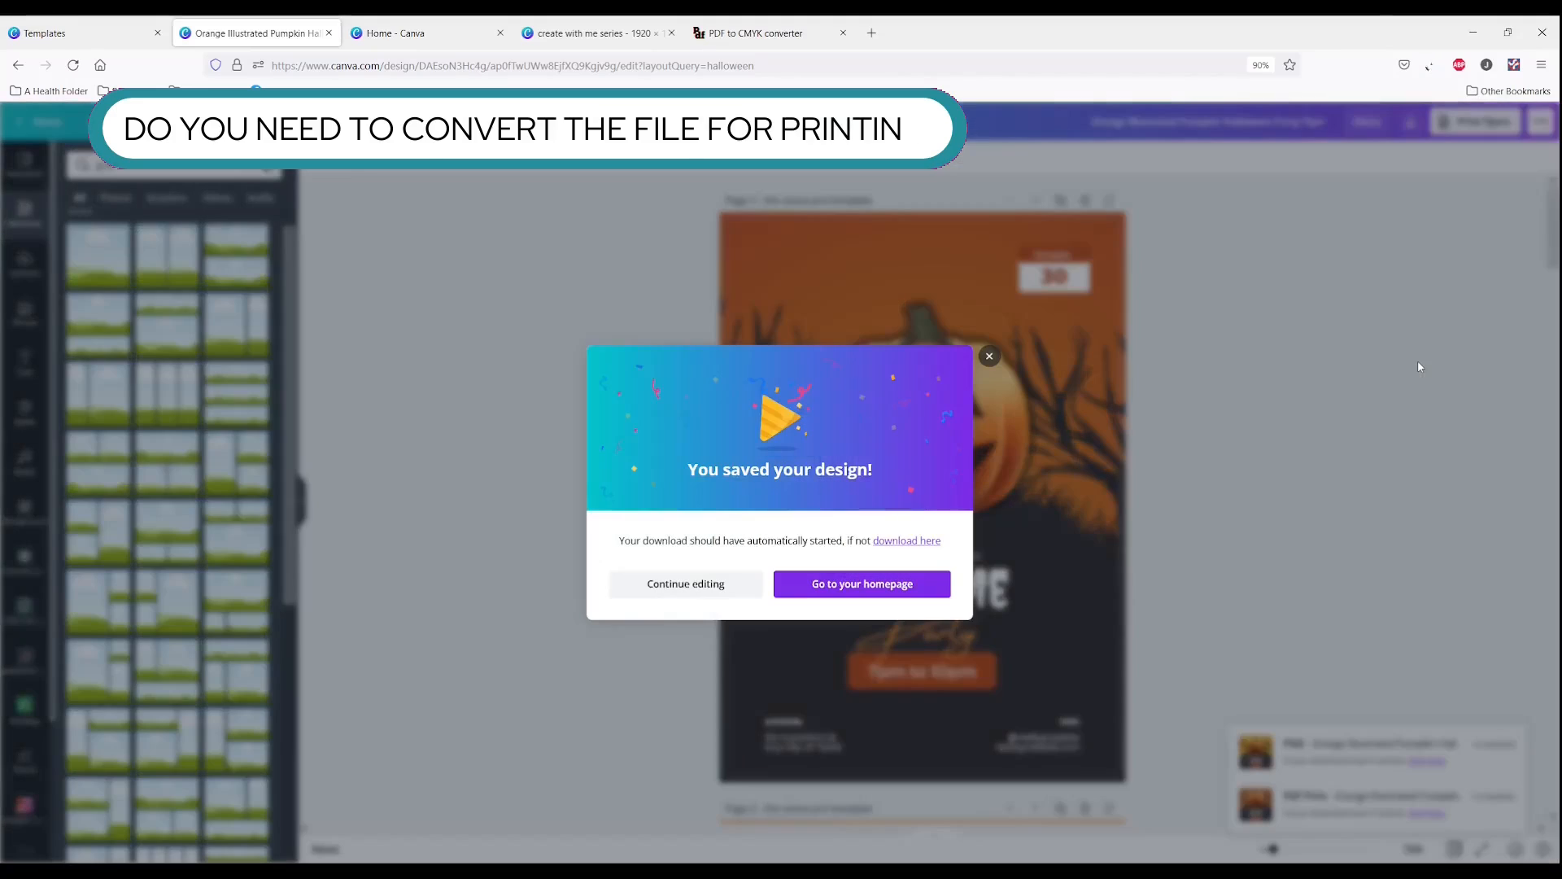
click(683, 586)
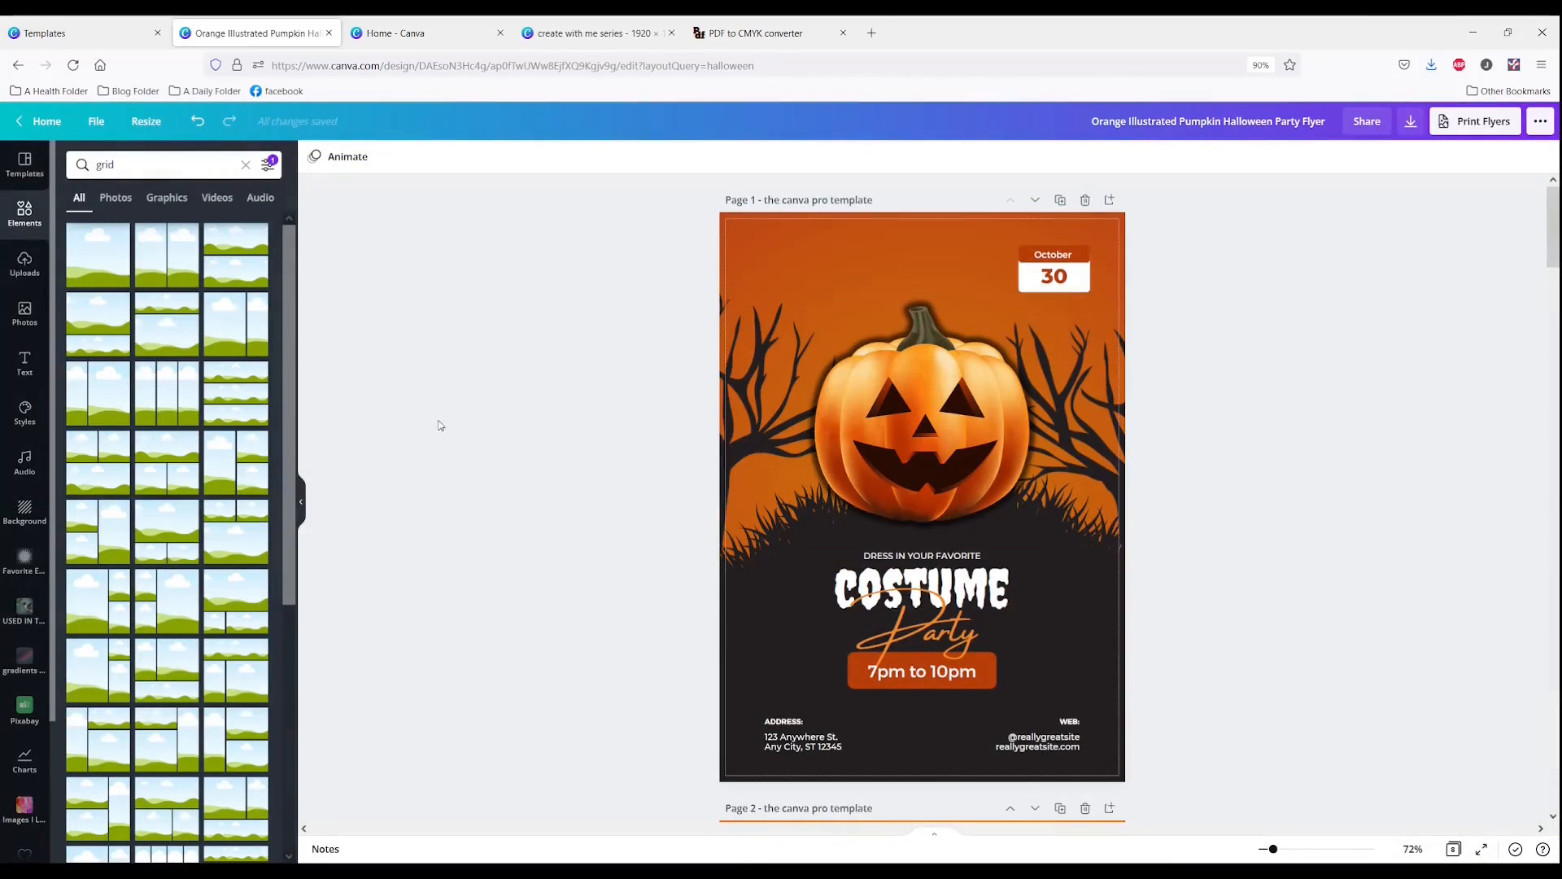
Open the help article "Colors for print designs" to read about CMYK colors
click(1542, 849)
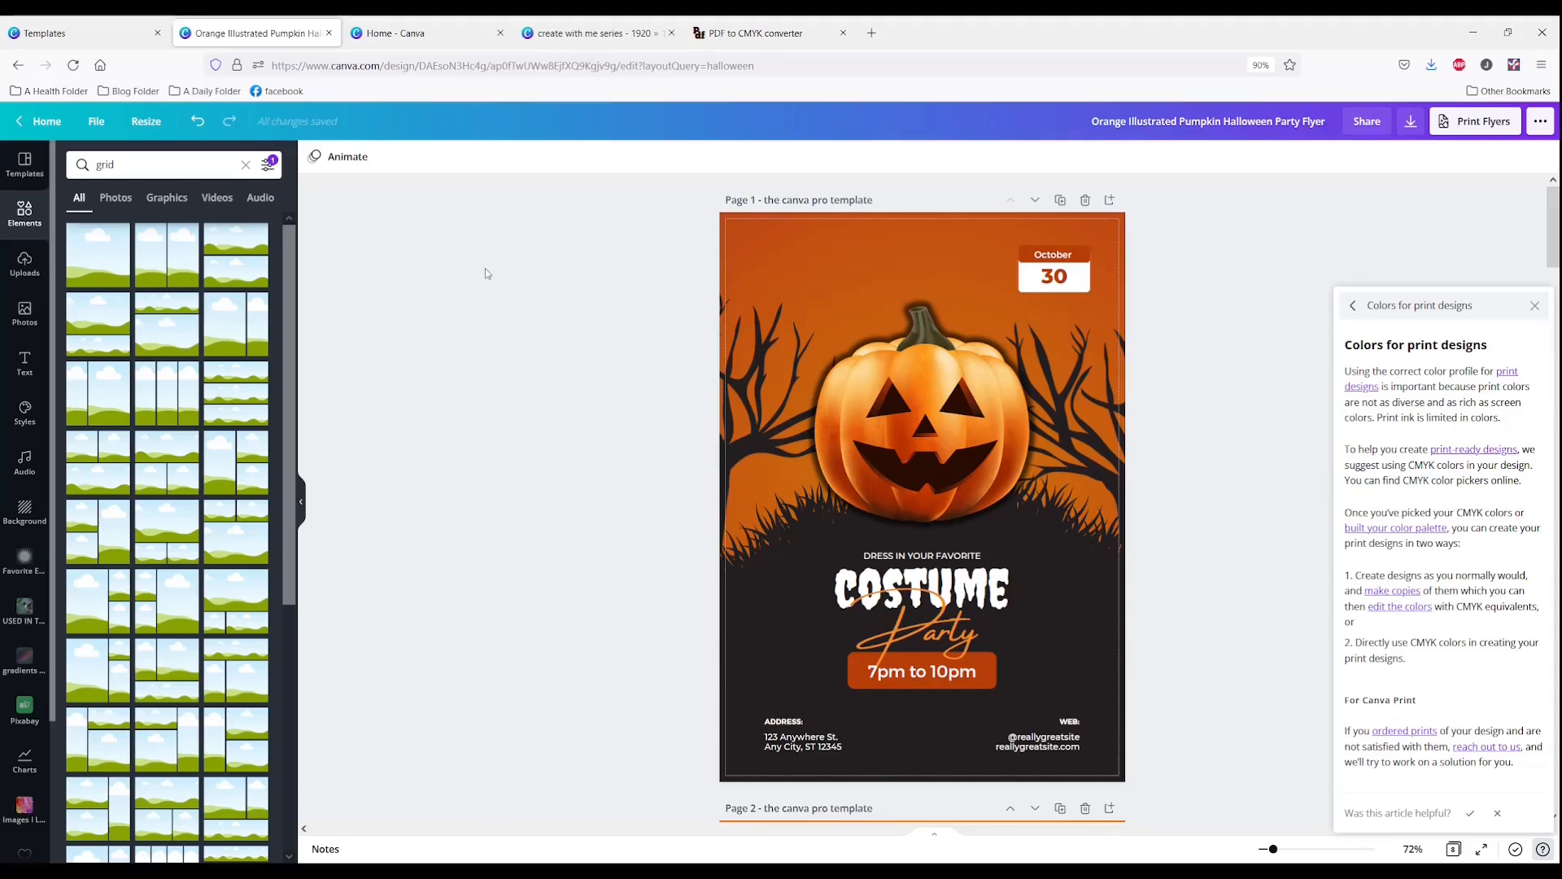
Switch to the pdf2cmyk.com converter and start converting "Orange Illustrated Pumpkin Halloween Party Flyer(1).pdf" with the SWOP2006 profile
click(755, 36)
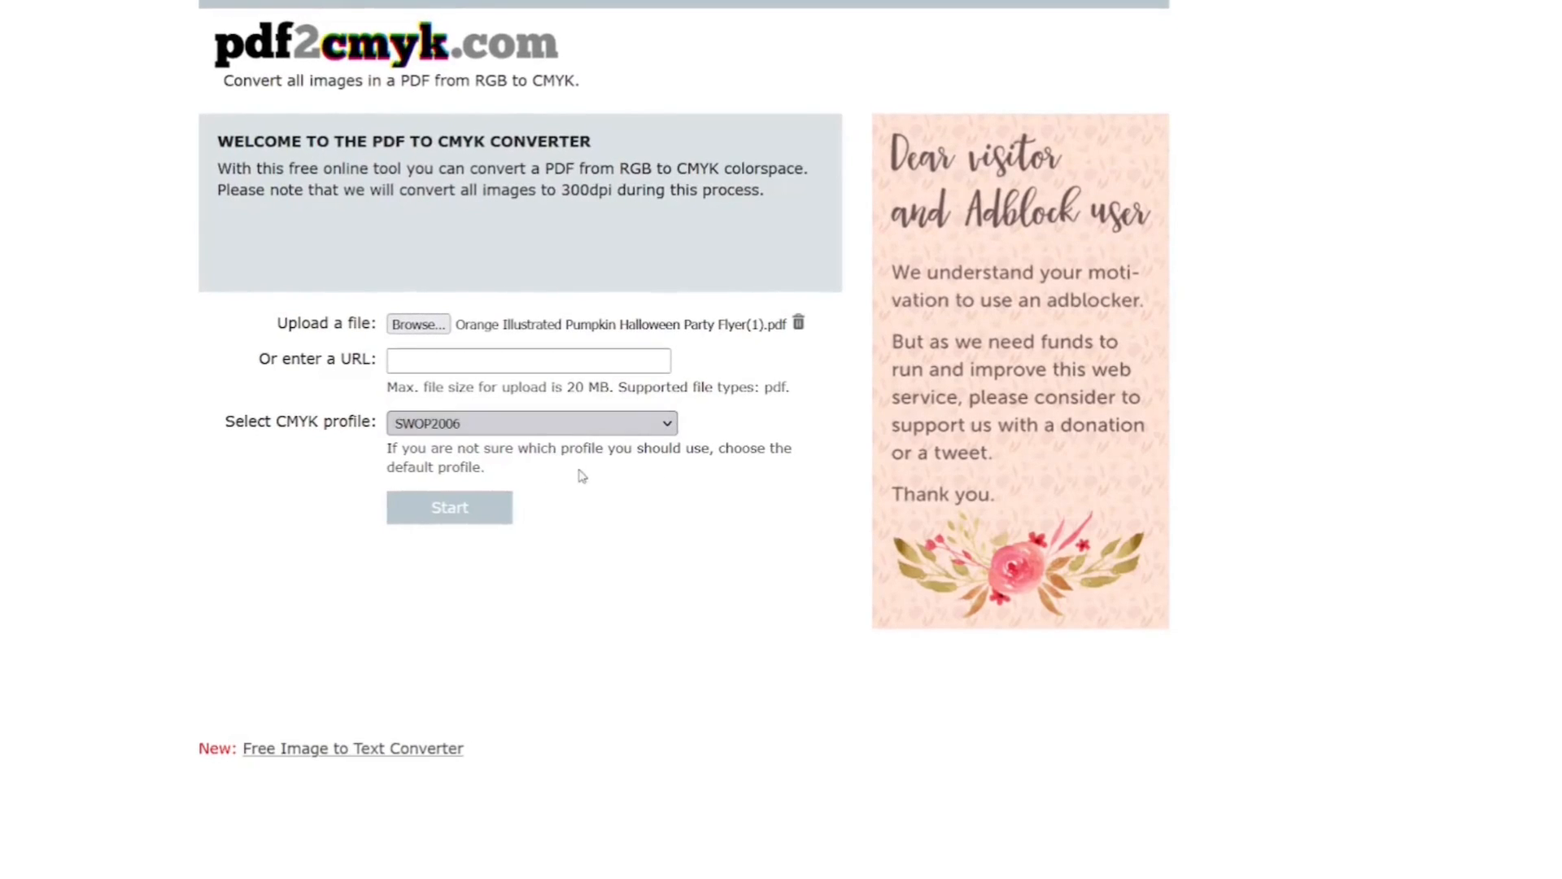
click(531, 424)
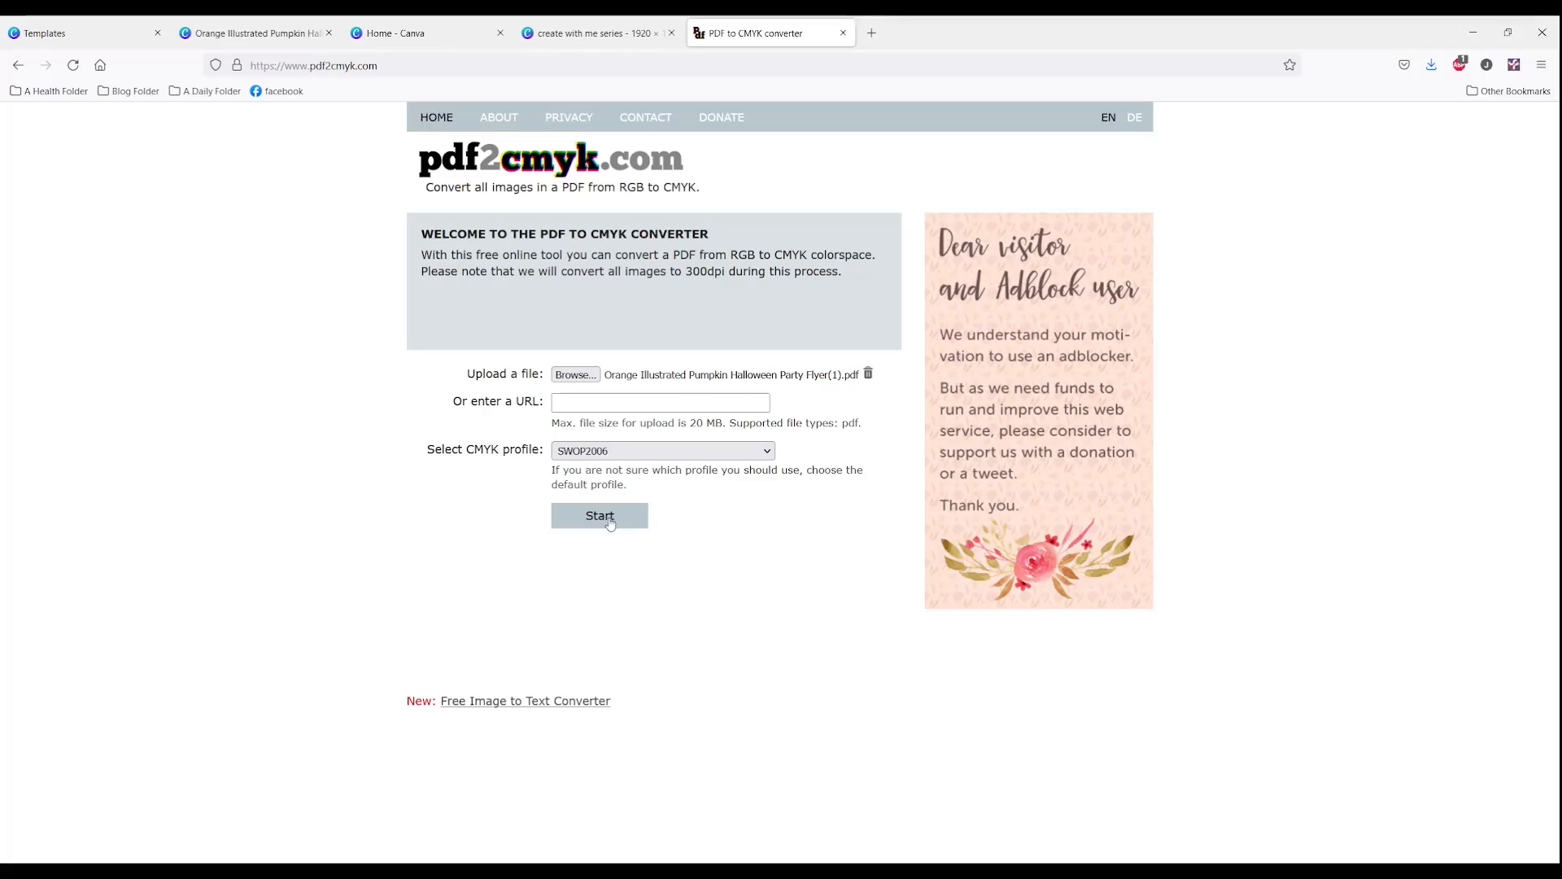
click(610, 522)
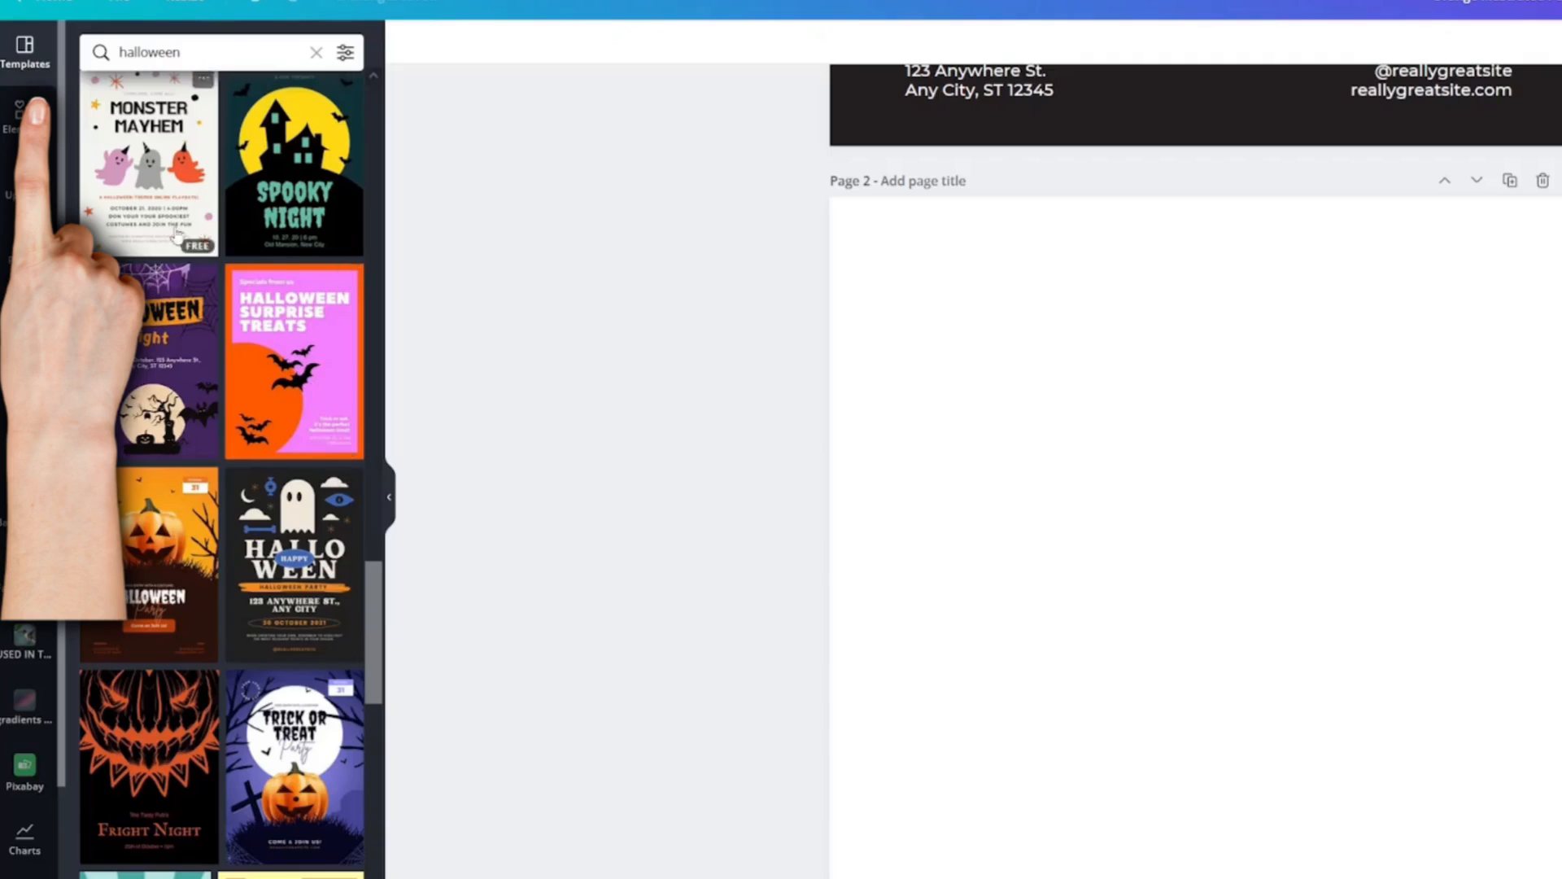
Browse the halloween templates and apply the orange pumpkin Halloween Party flyer template to the blank page 2
scroll(270, 229, down, 4)
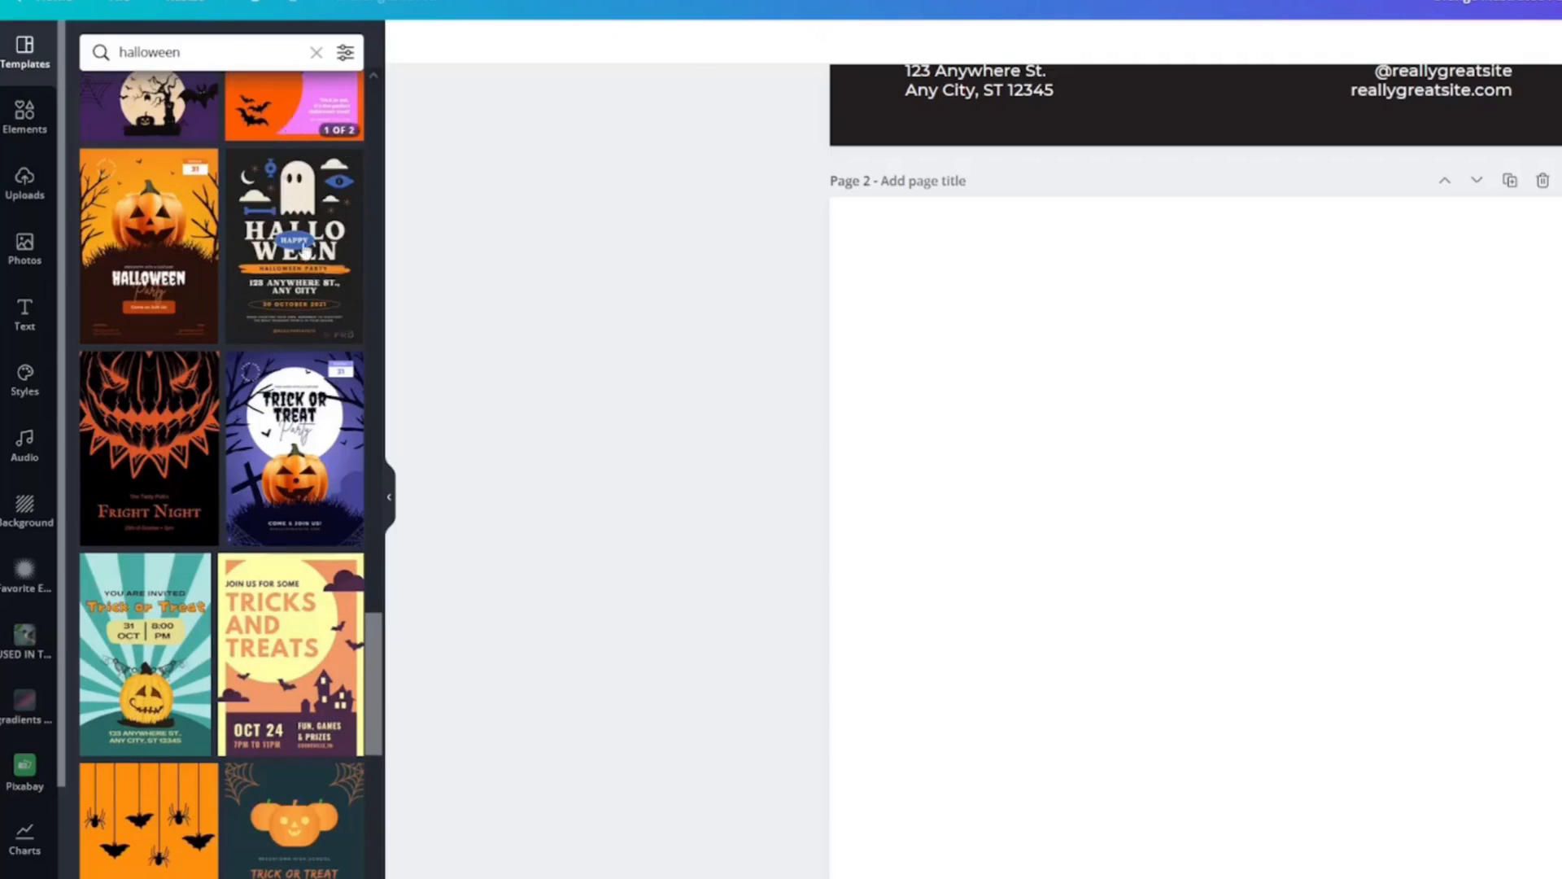
scroll(309, 342, up, 4)
scroll(311, 341, down, 4)
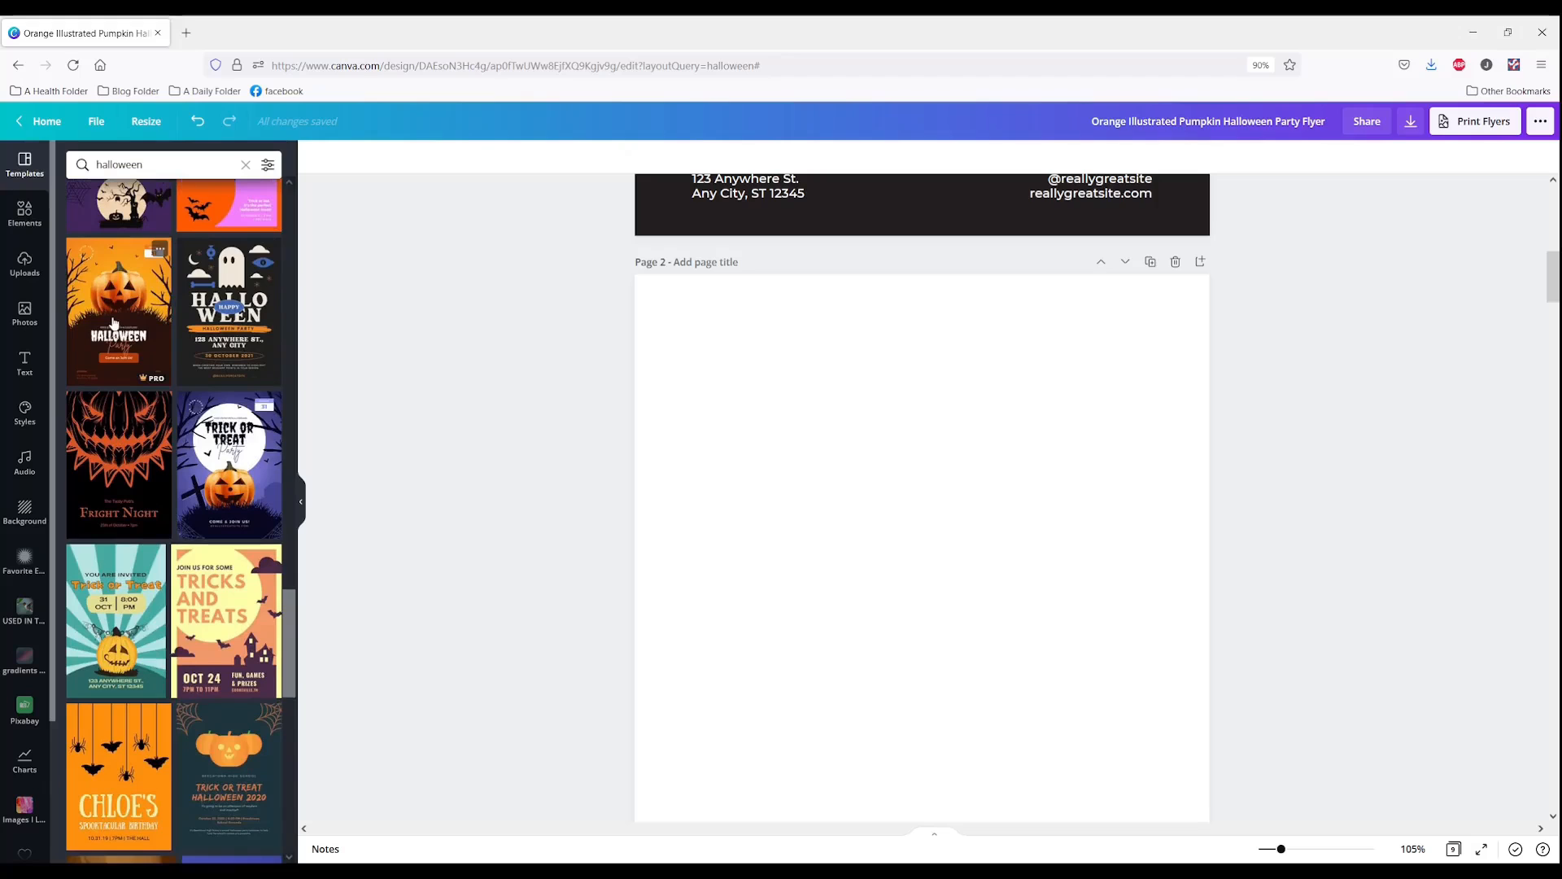
click(114, 324)
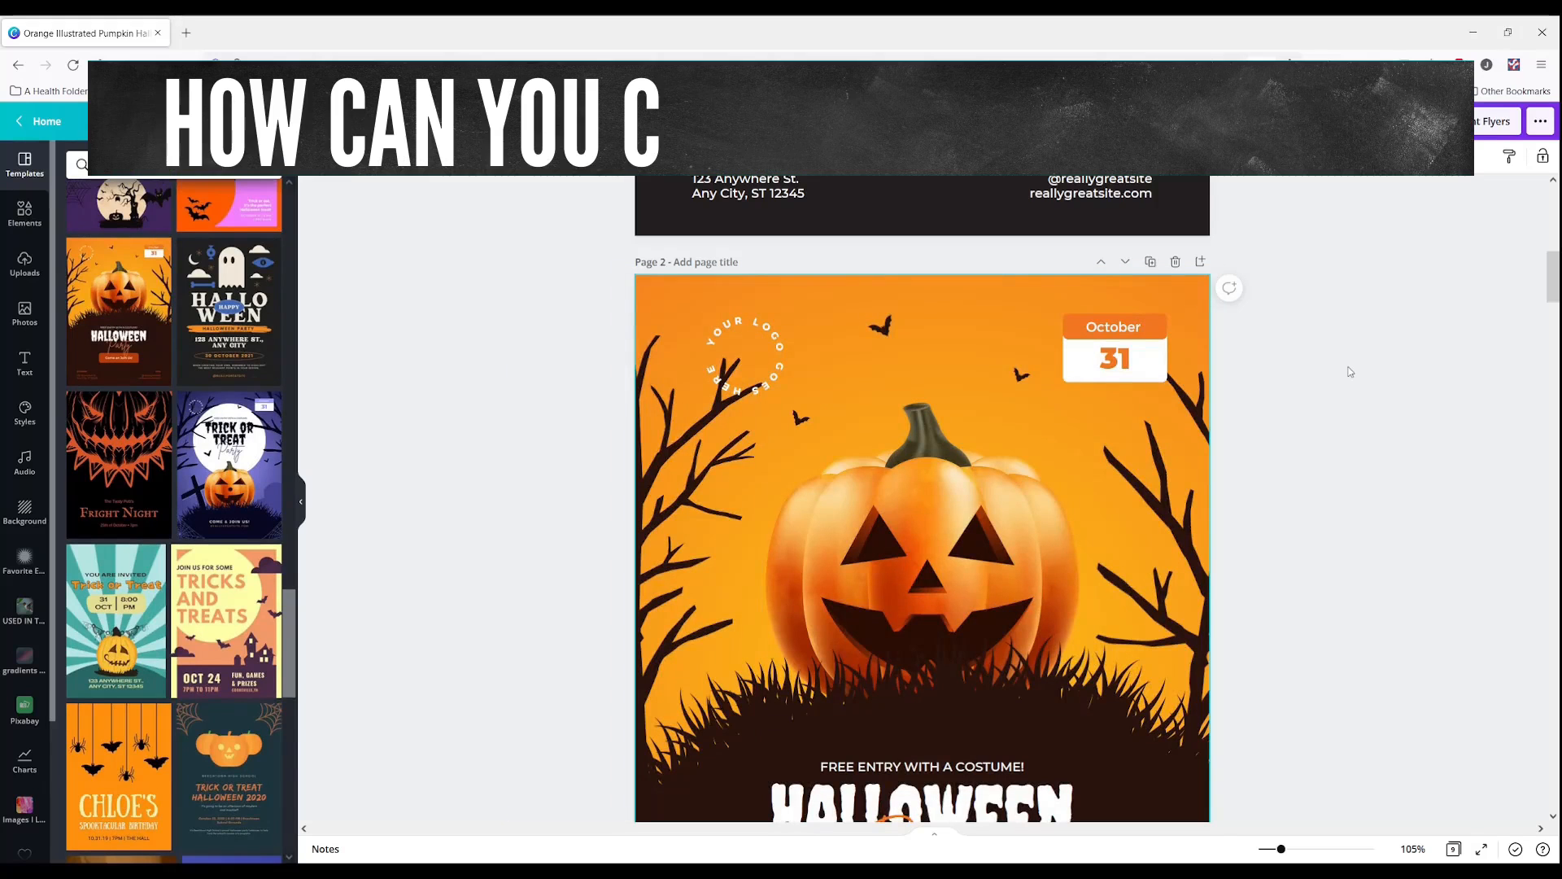
Delete the orange background graphic from page 2 of the flyer
scroll(1402, 380, down, 1)
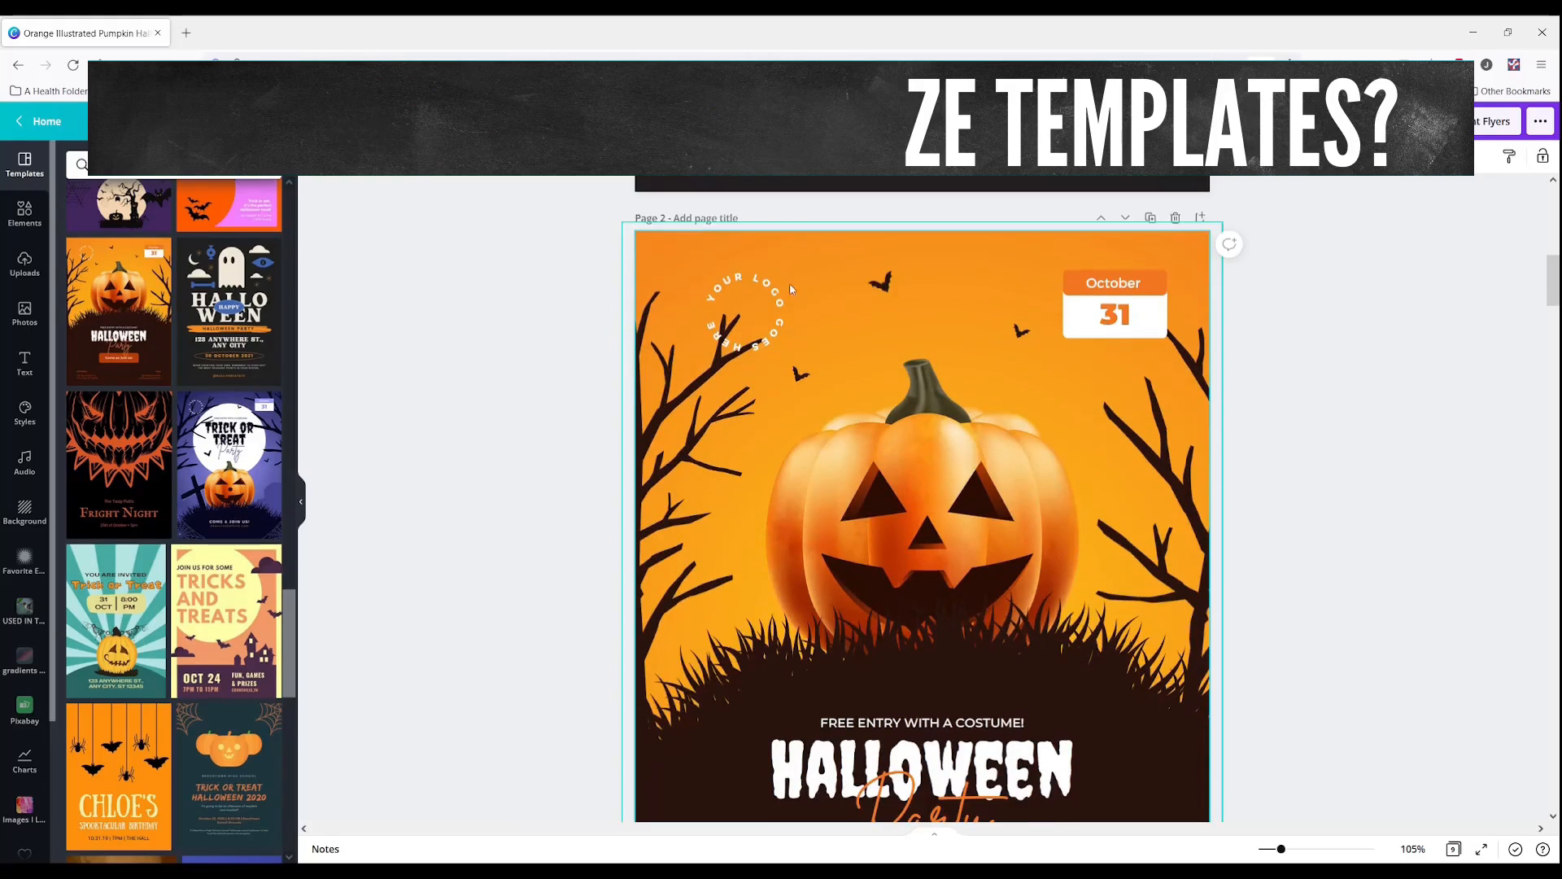
click(729, 265)
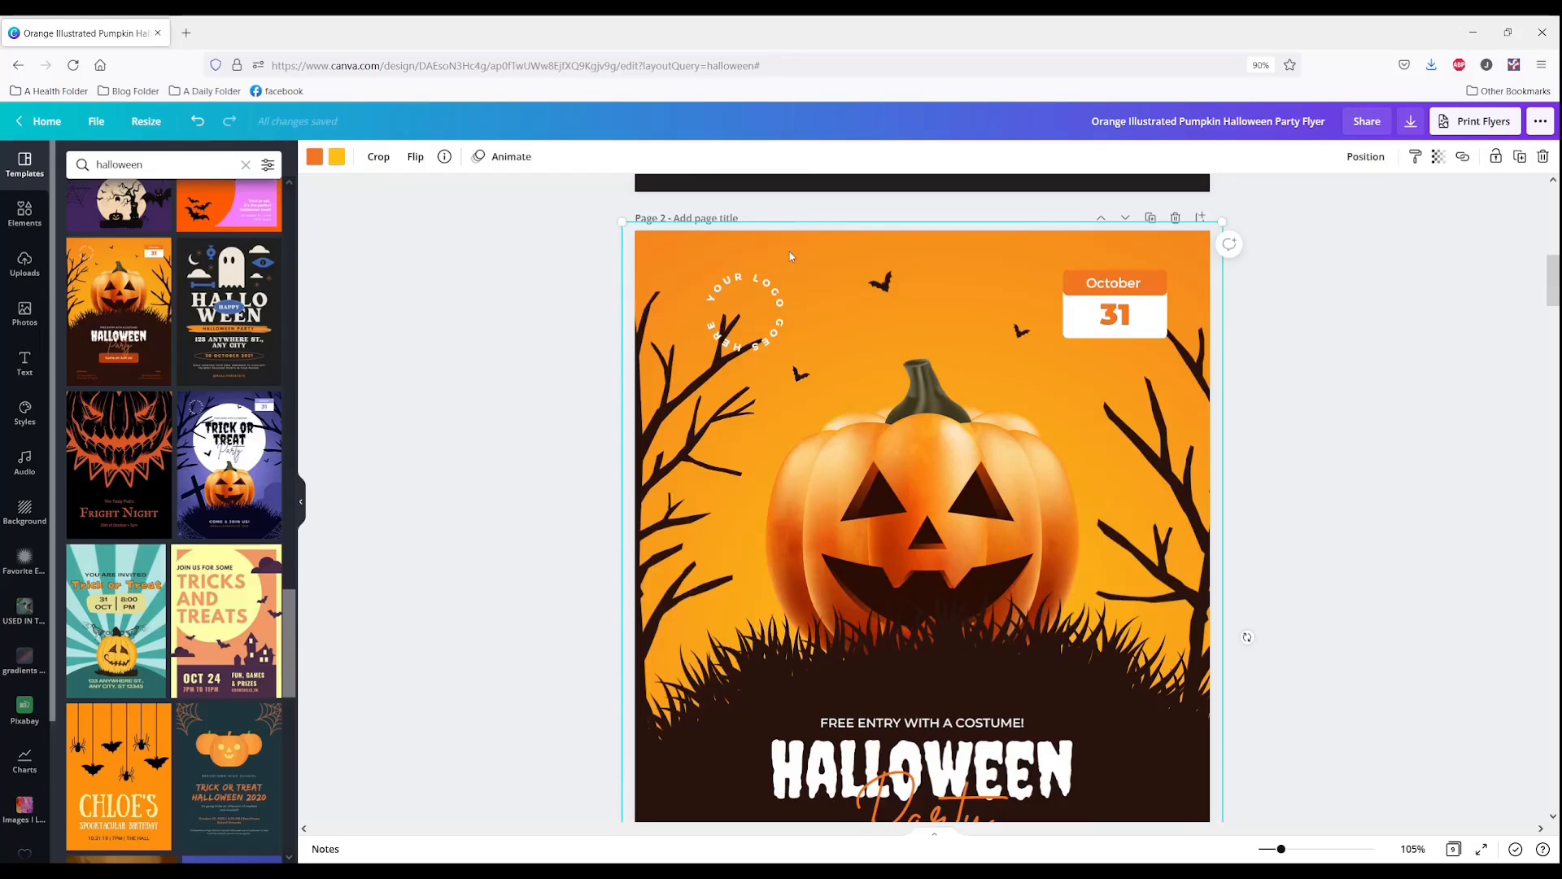
key(Delete)
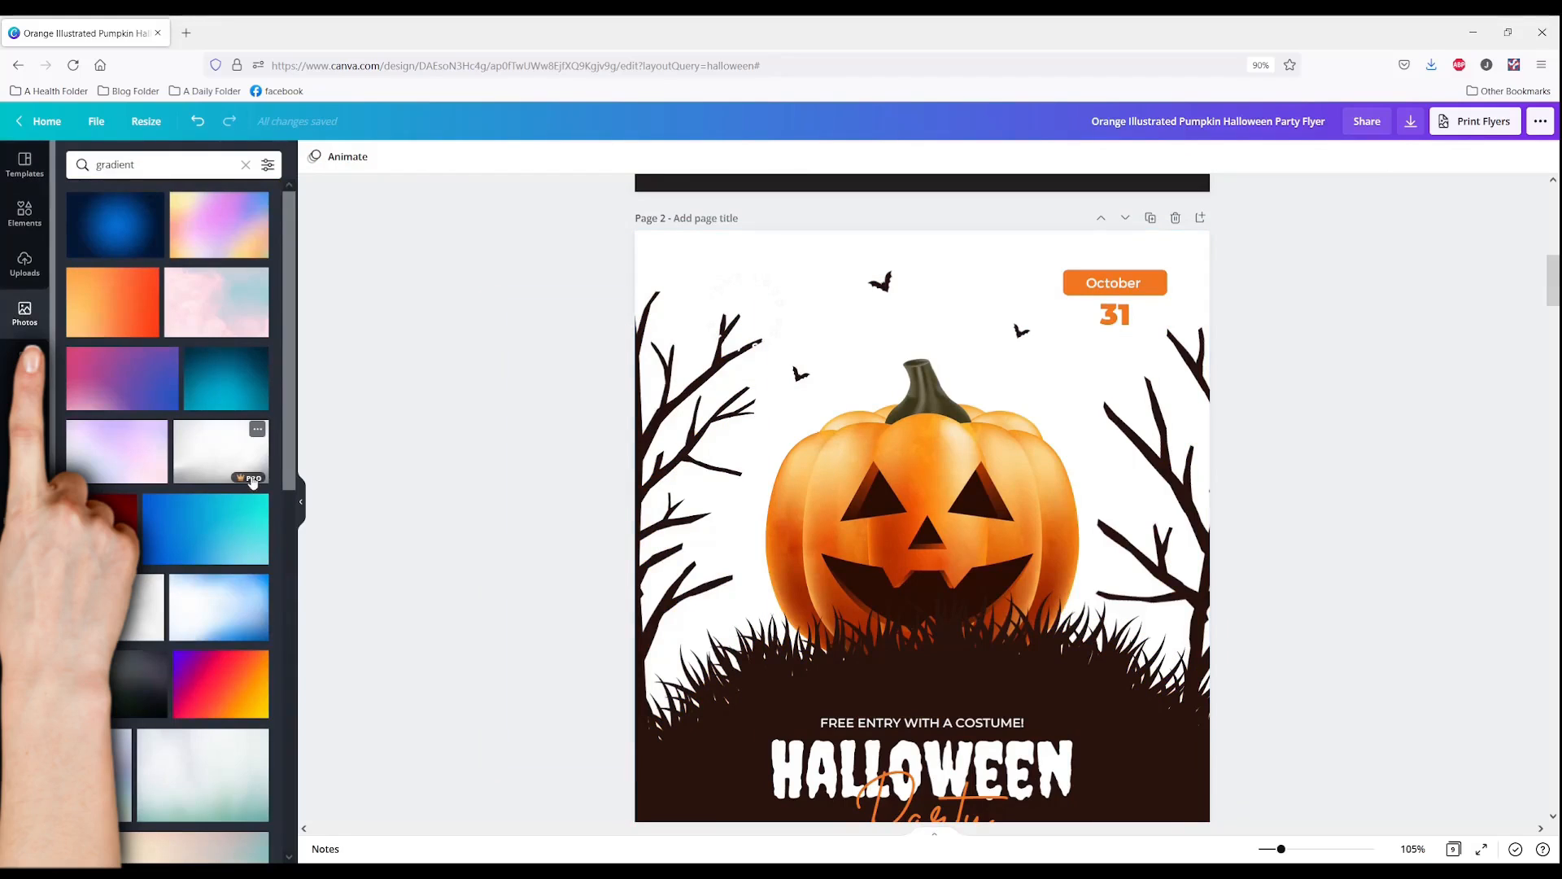
Add the purple, red and orange gradient photo to page 2 and make it the page background
click(225, 678)
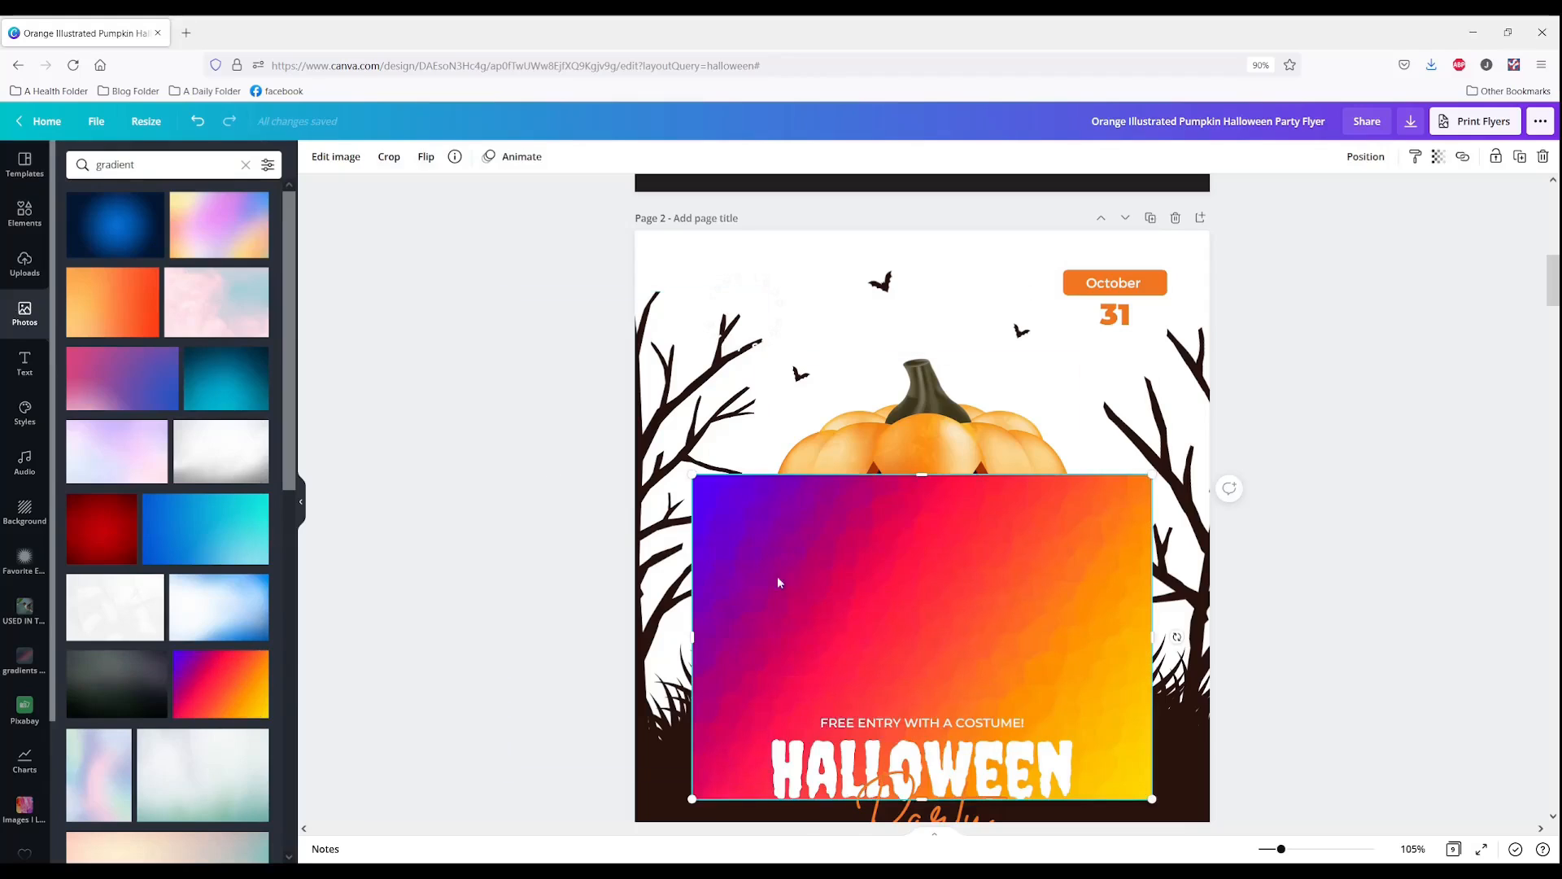
right_click(806, 592)
click(891, 801)
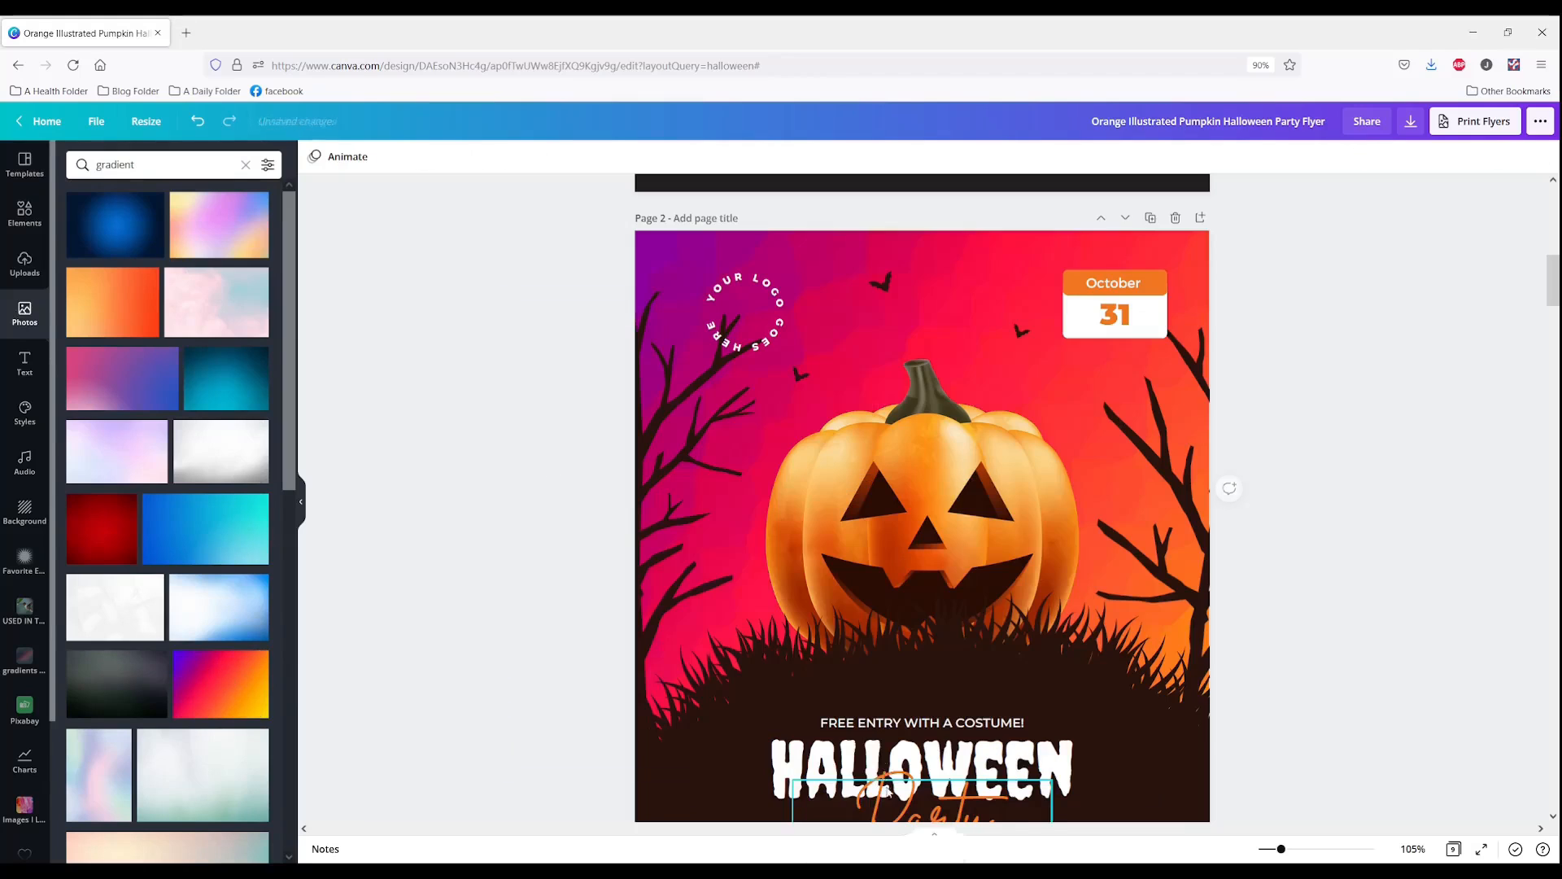
Replace page 2's background with a blue gradient photo
click(217, 523)
right_click(855, 590)
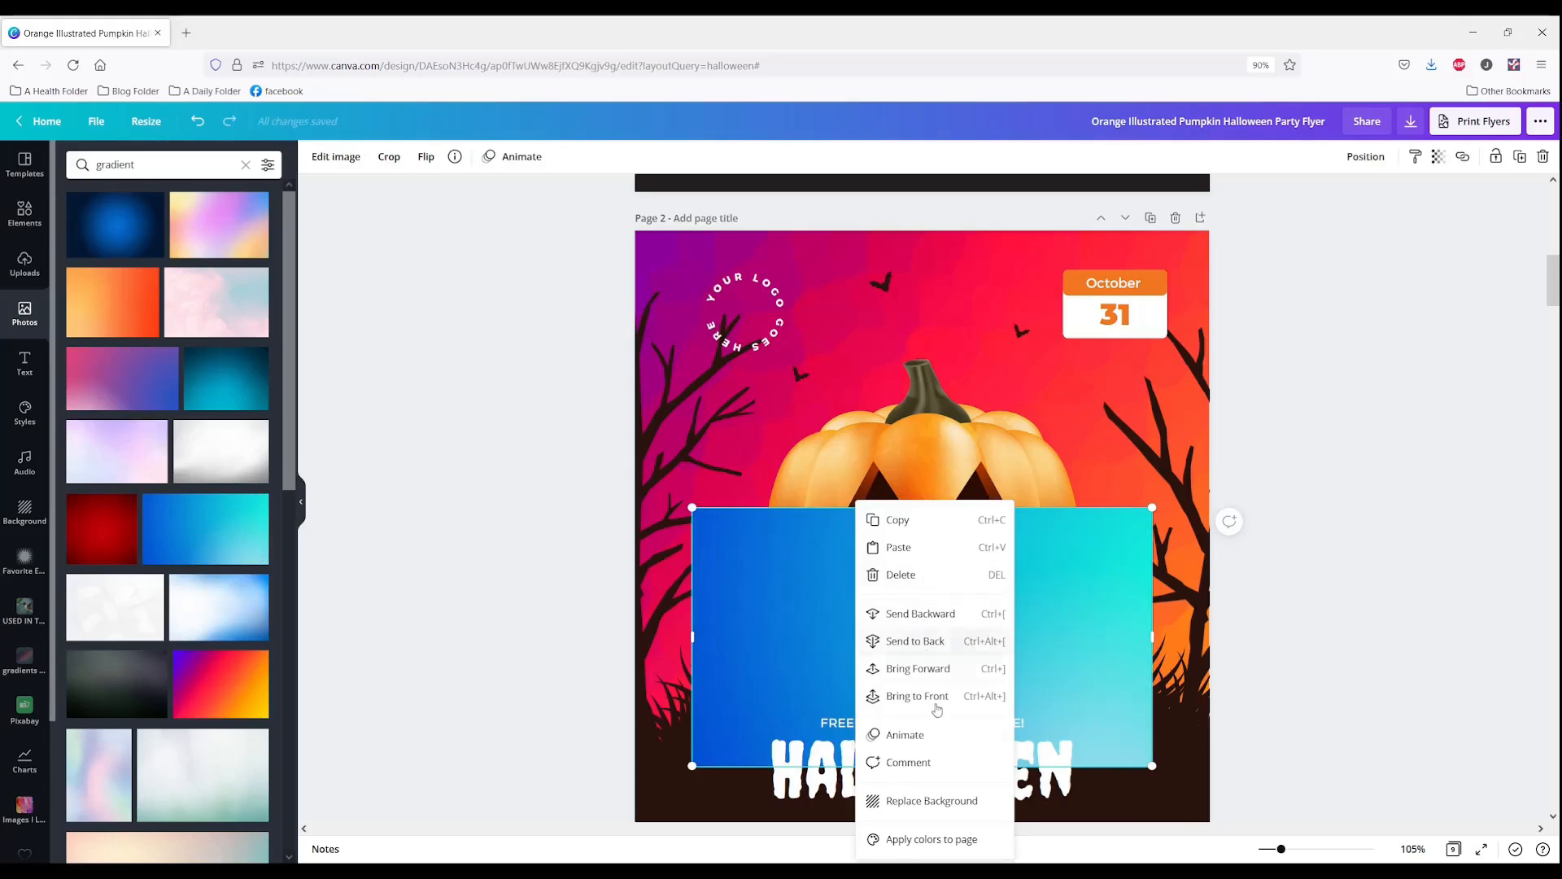
click(915, 800)
Recolor the bare trees on both sides of the page 2 pumpkin to white
click(667, 455)
click(314, 156)
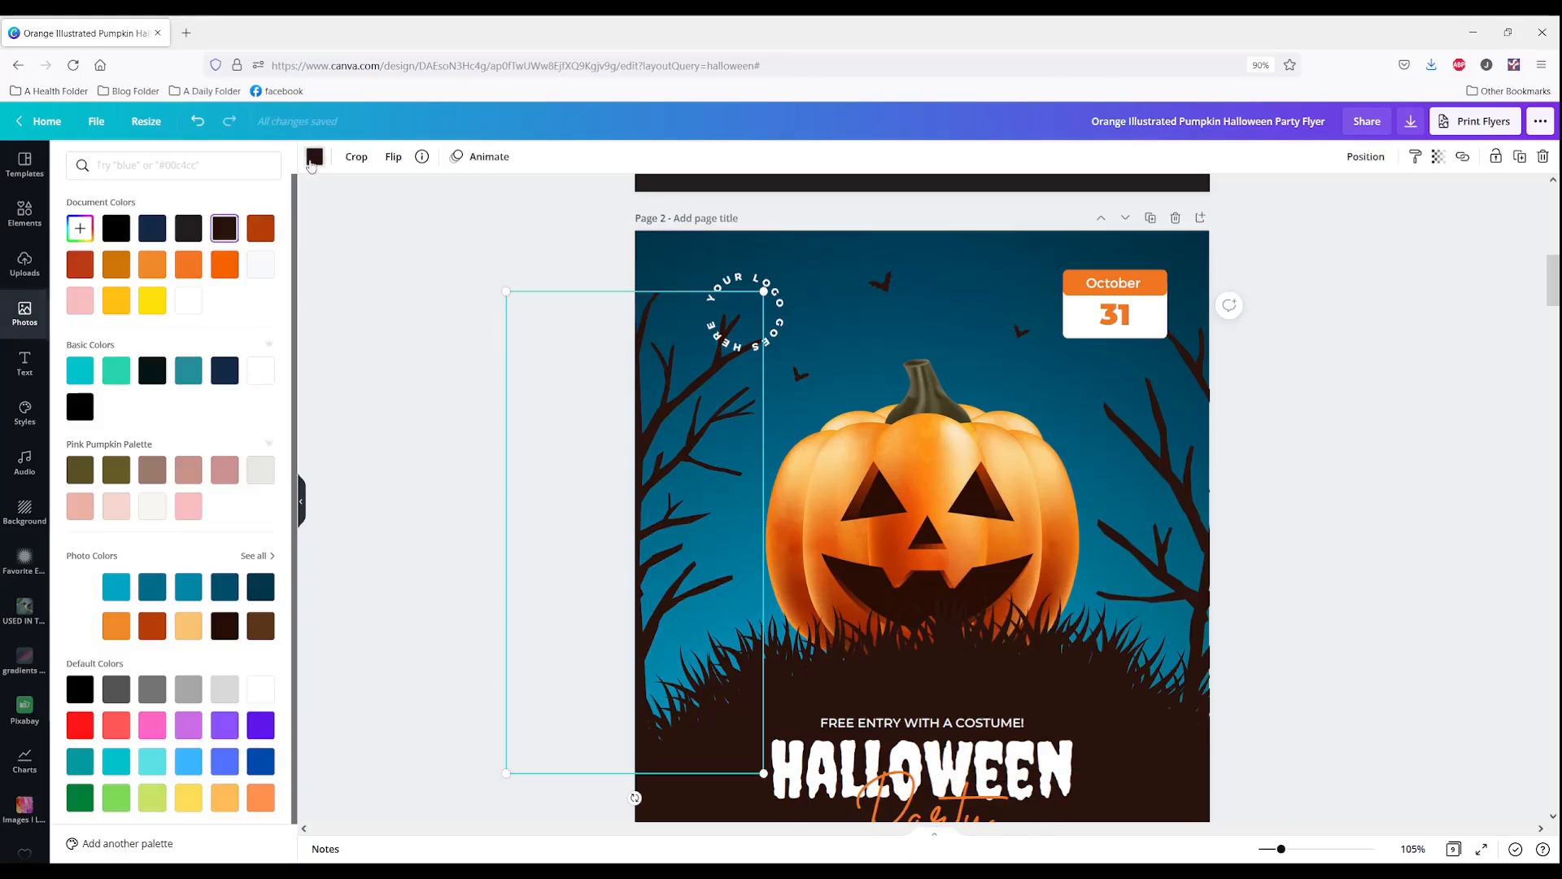
click(189, 301)
click(1121, 546)
click(191, 302)
Remove the circular logo placeholder and the three bats from the sky on page 2
drag(733, 312, 175, 314)
drag(884, 282, 235, 377)
click(799, 374)
key(Delete)
drag(1018, 331, 149, 466)
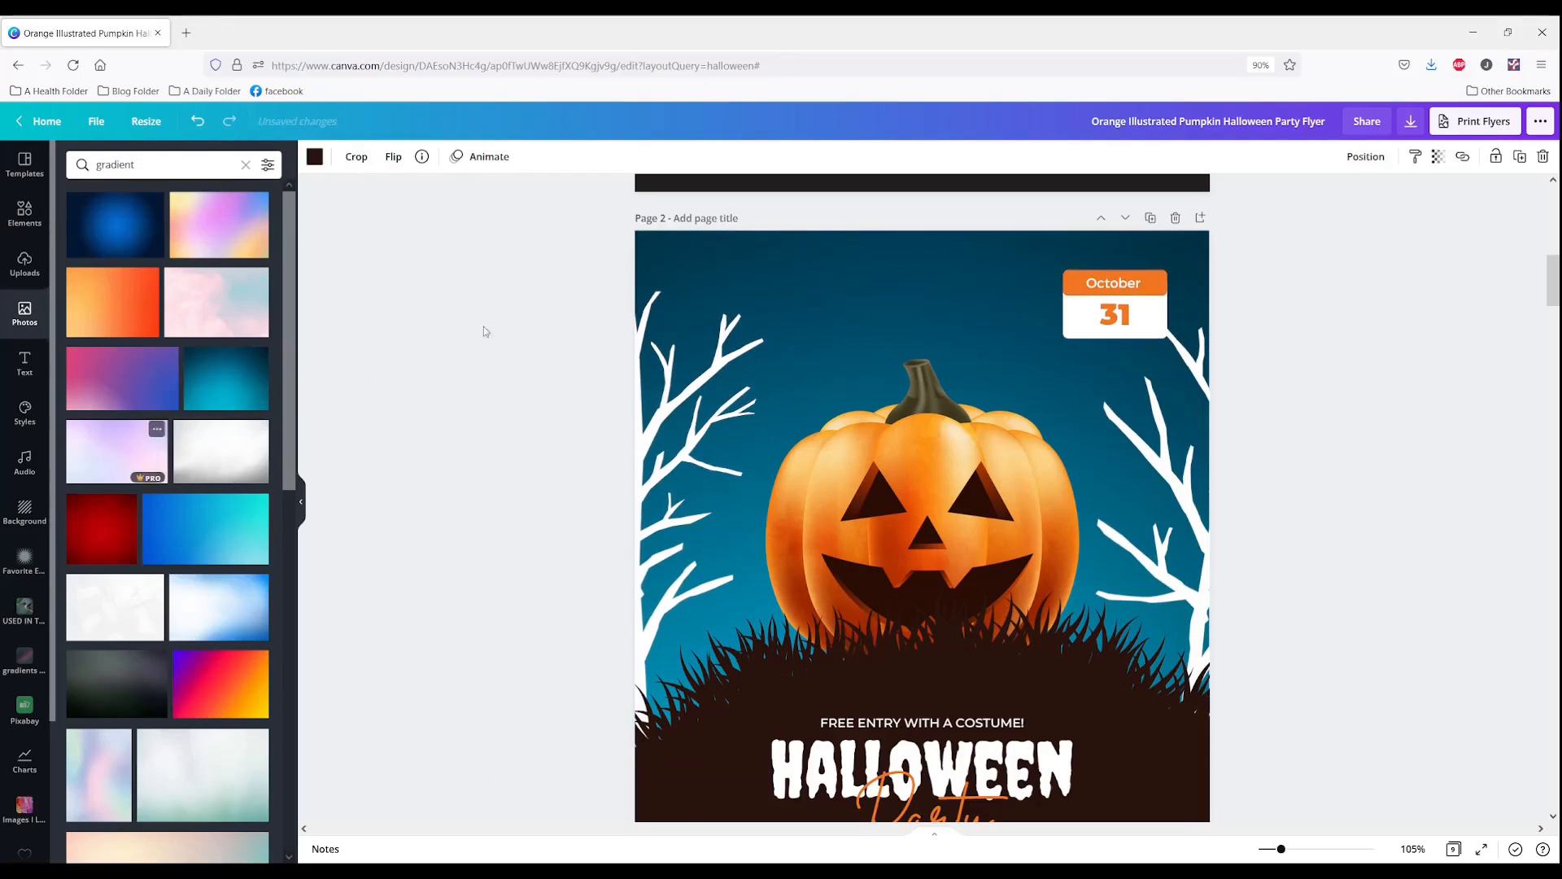
Recolor the script word "Party" below the HALLOWEEN title on page 2 to white
scroll(1235, 481, down, 2)
click(780, 655)
click(836, 753)
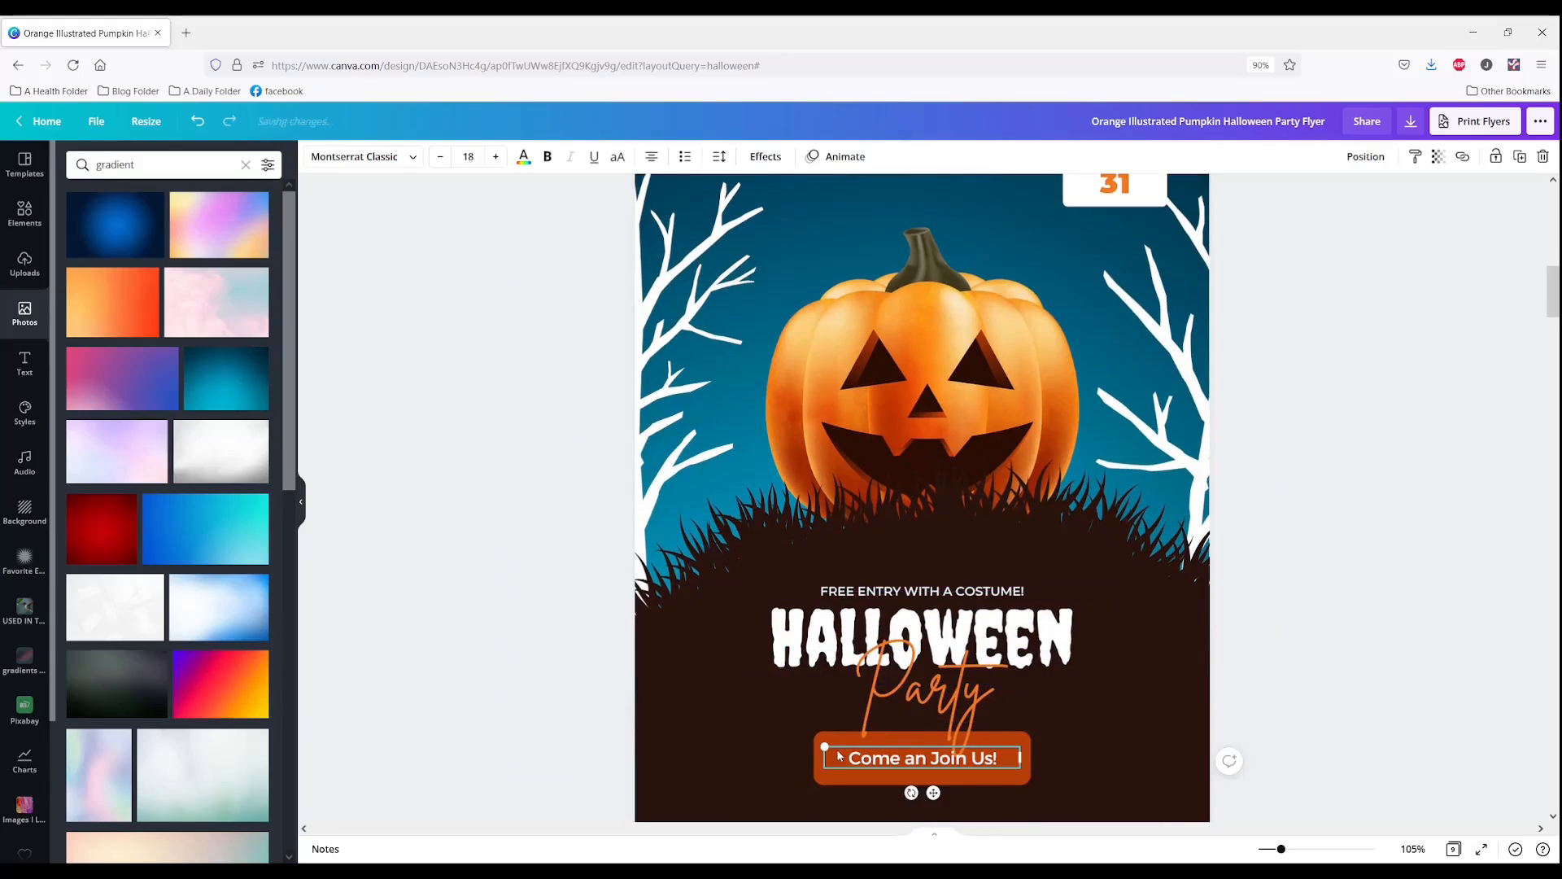
click(898, 697)
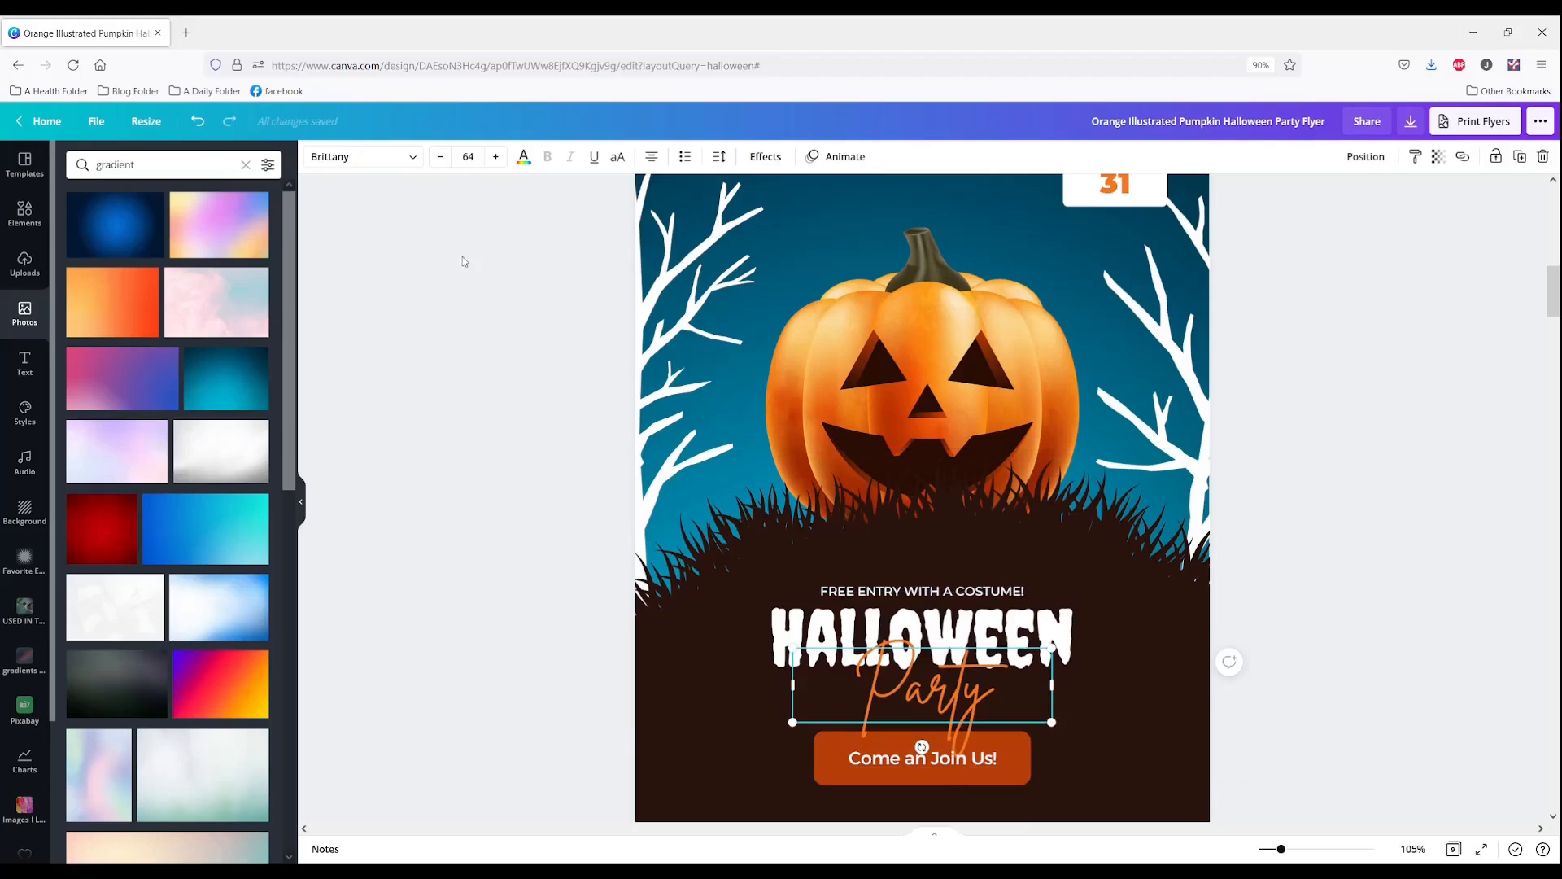
click(524, 157)
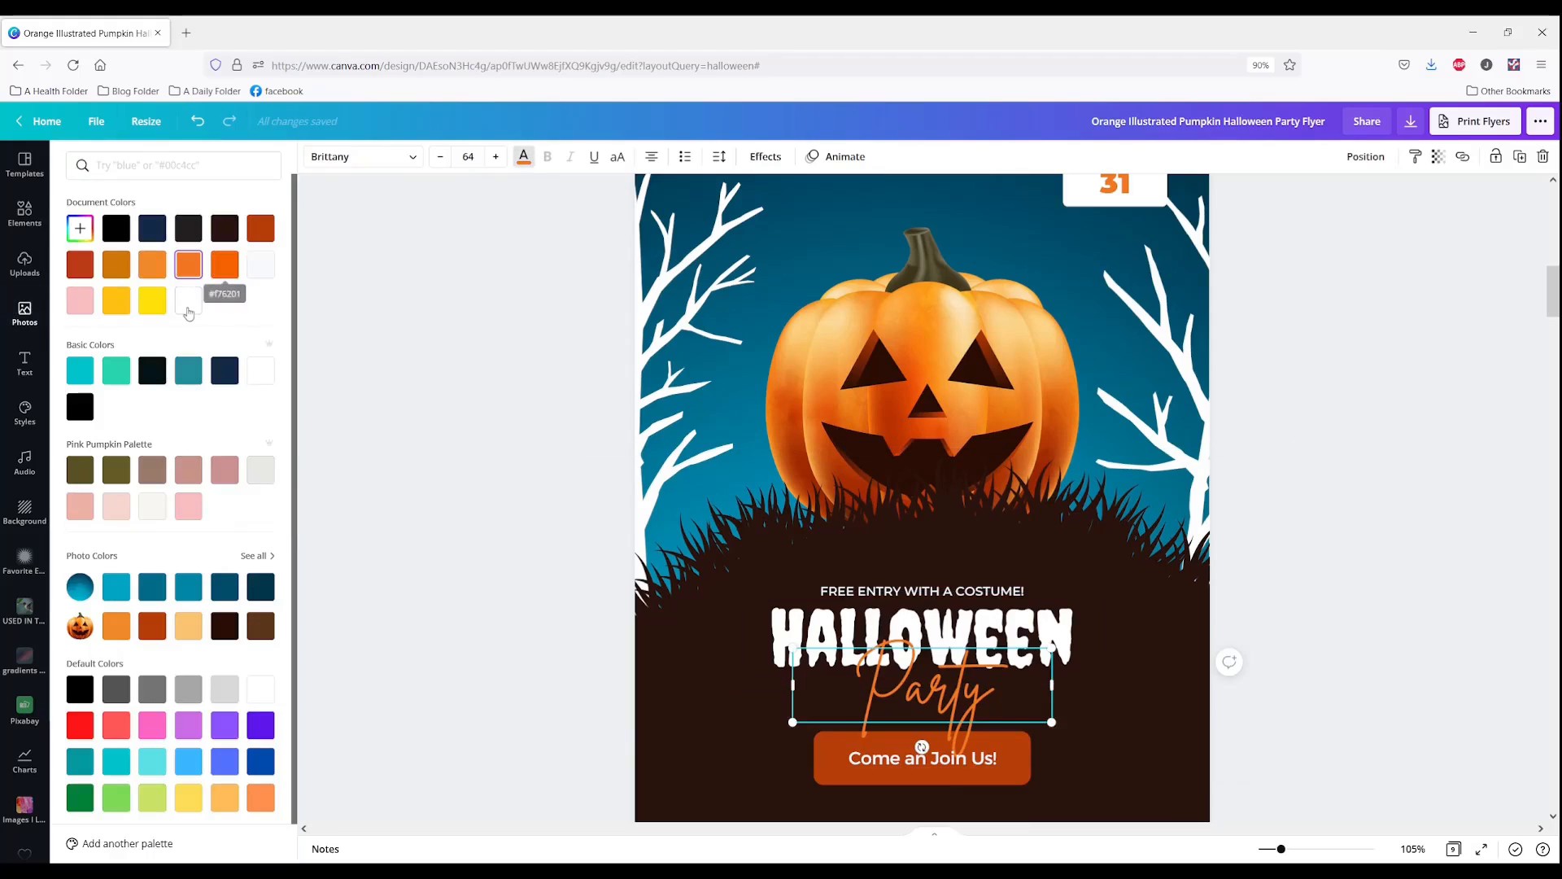
click(188, 300)
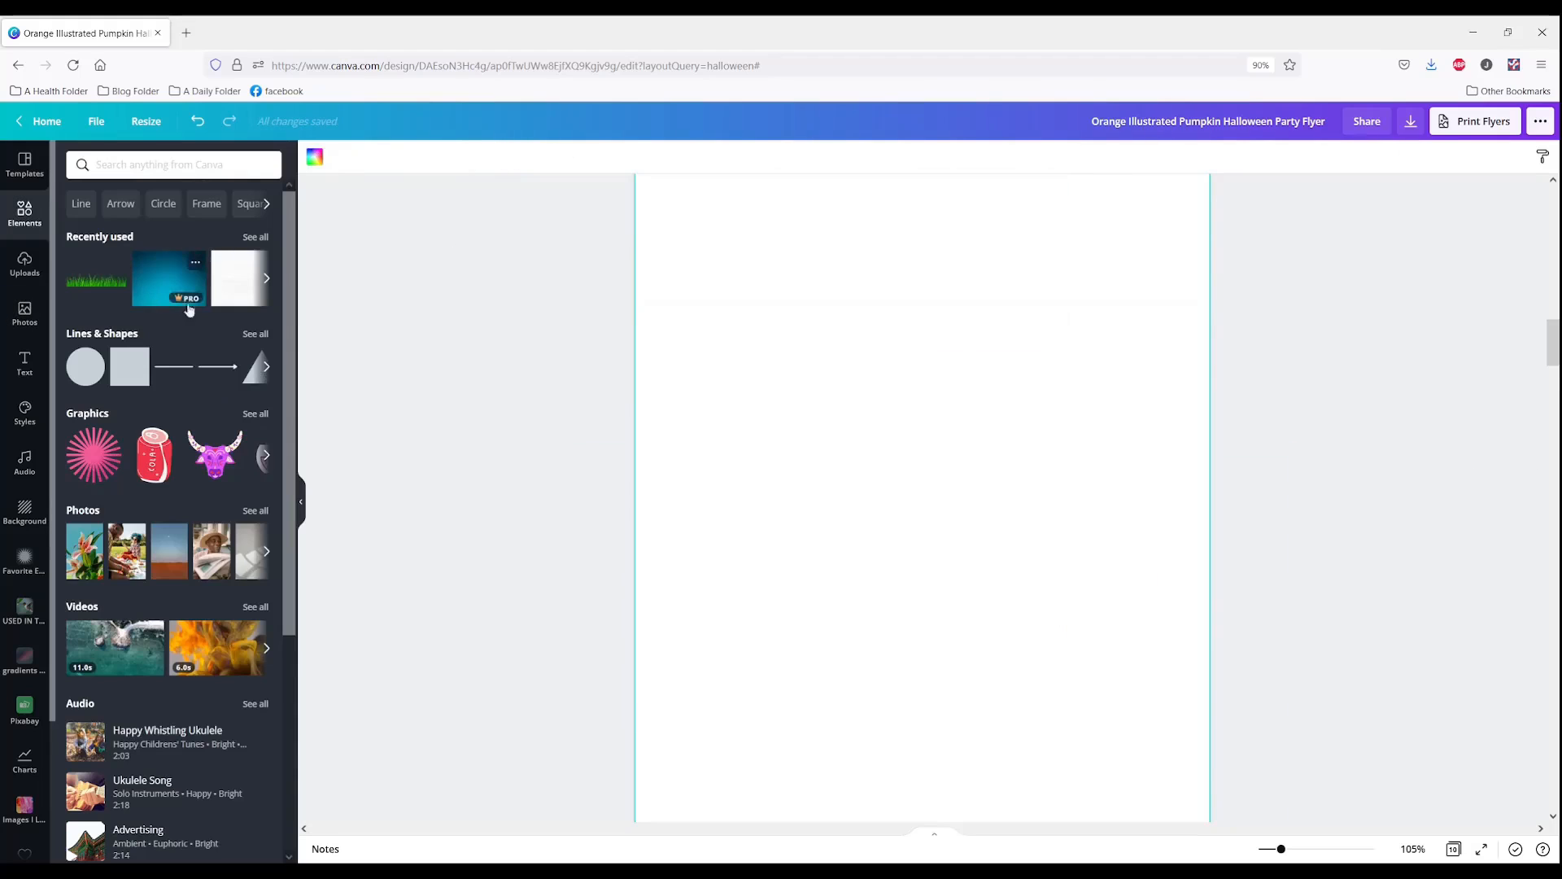
Add the recently used blue gradient photo to blank page 3 and make it the page background
click(102, 278)
right_click(930, 560)
click(1021, 802)
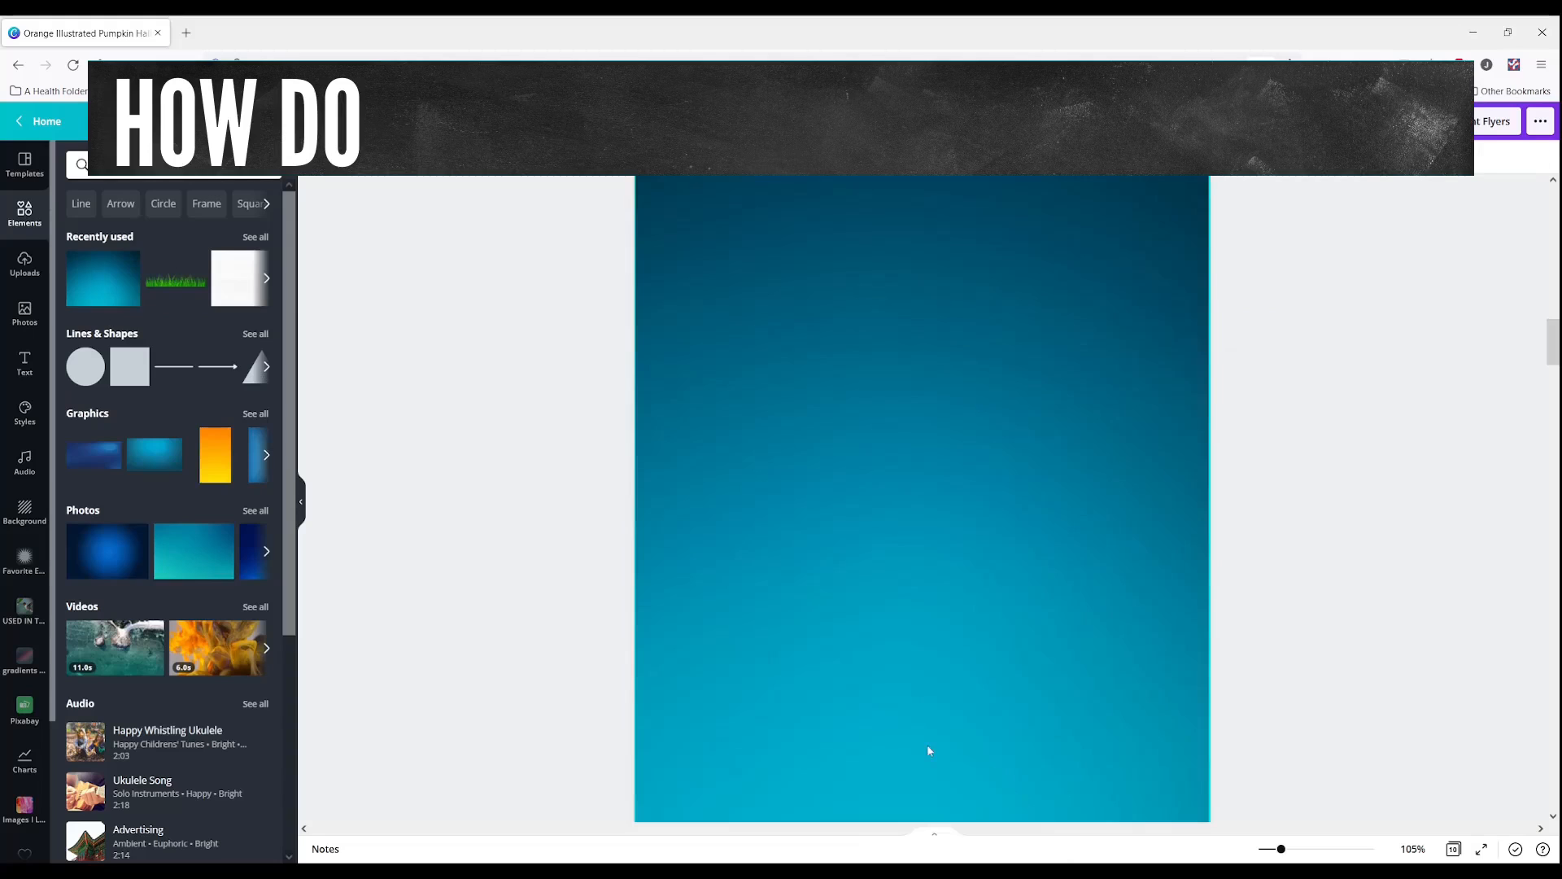
Show the print bleed and check how page 3's background meets the upper and lower page edges
scroll(649, 618, up, 1)
scroll(649, 619, down, 2)
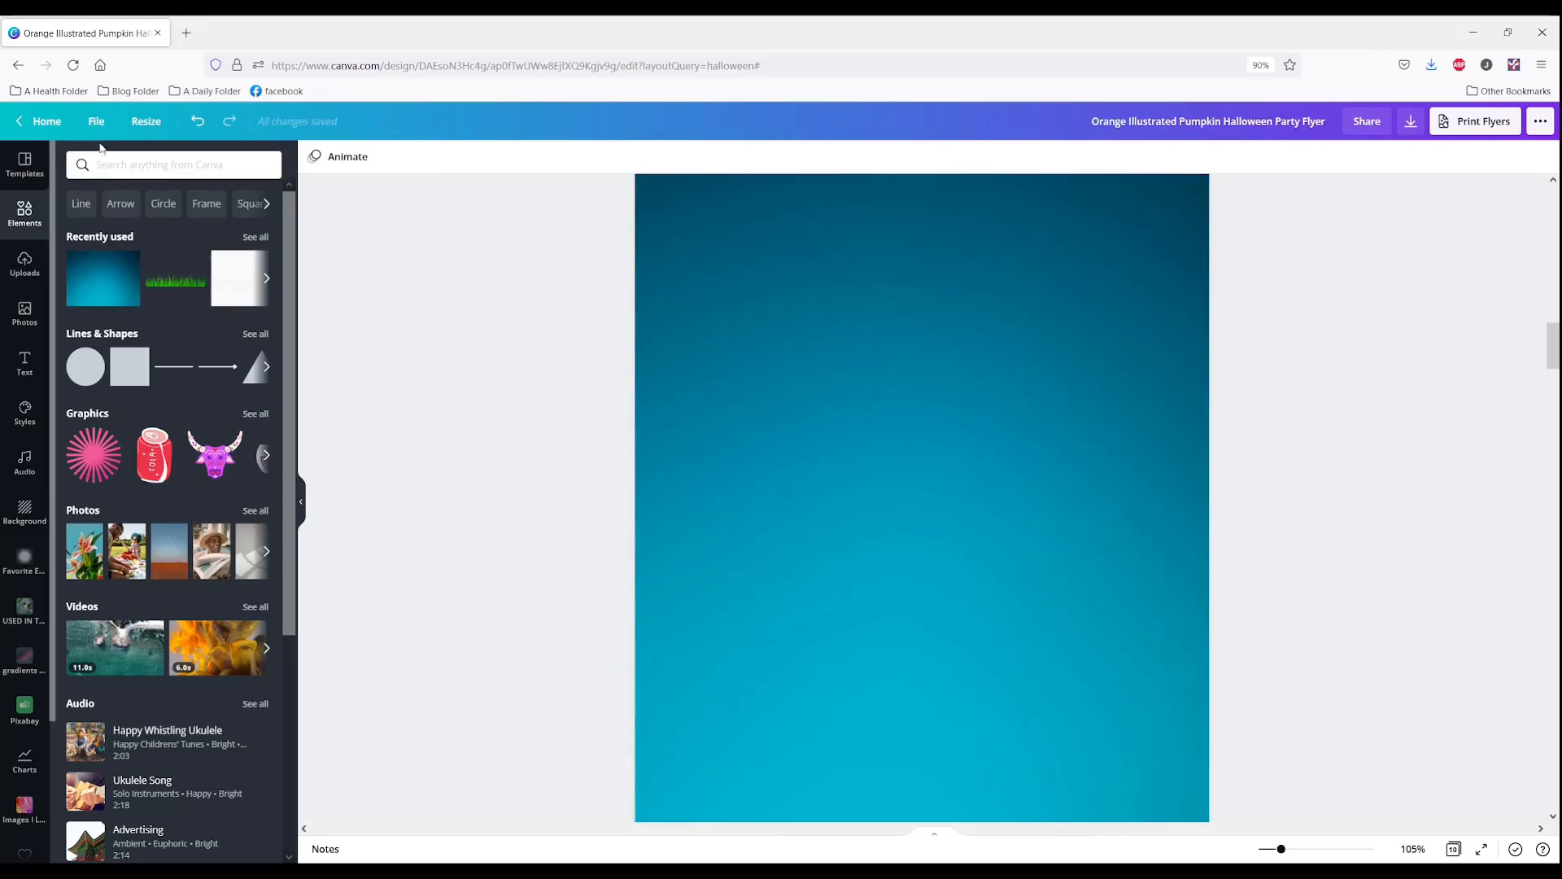
click(96, 122)
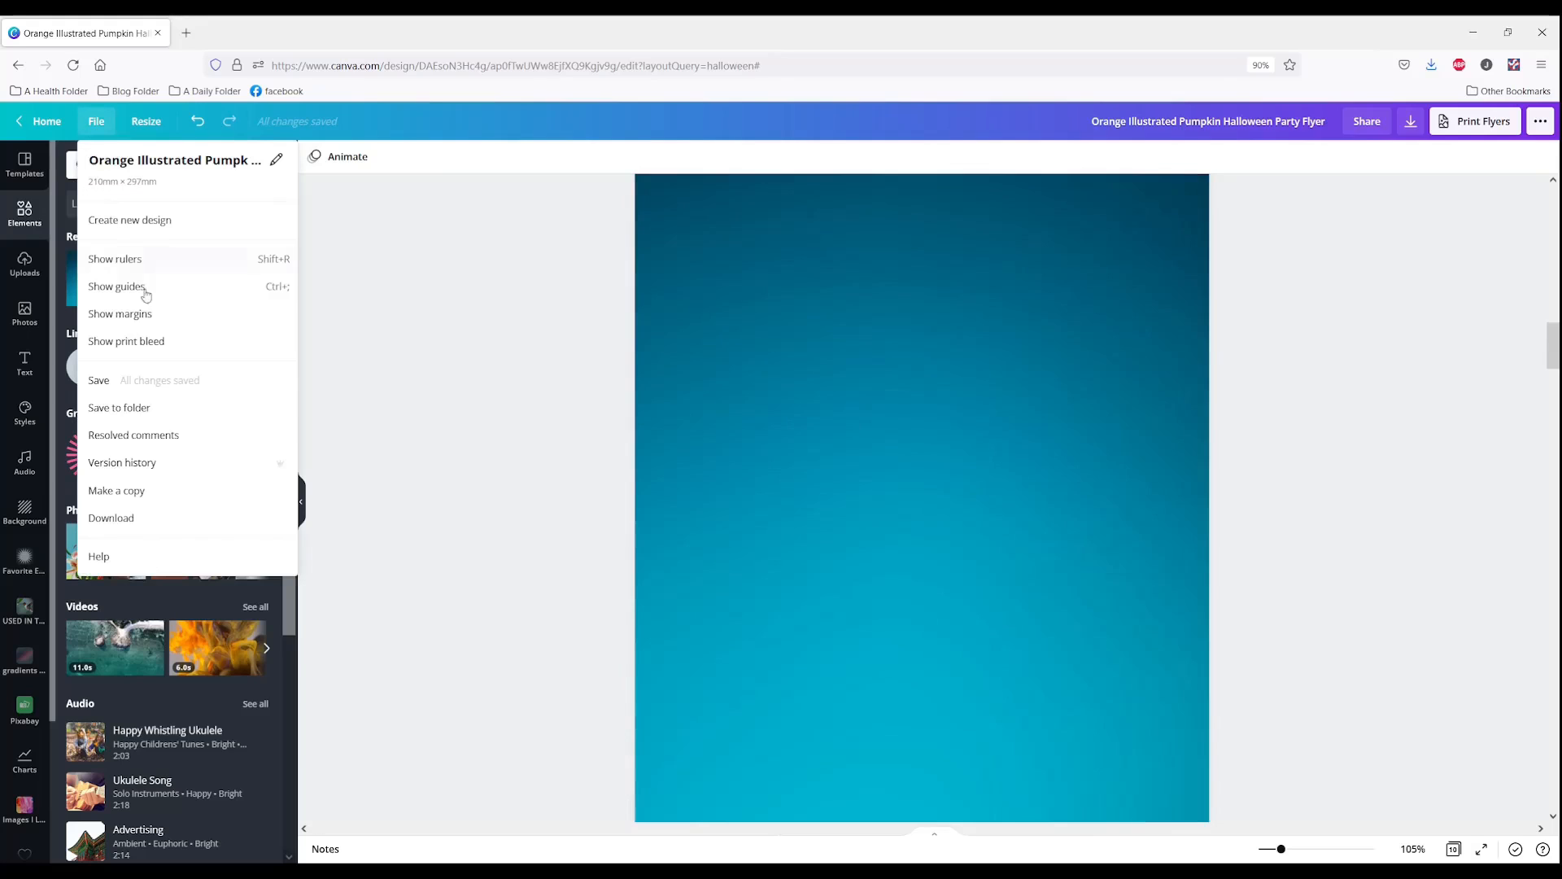
click(161, 350)
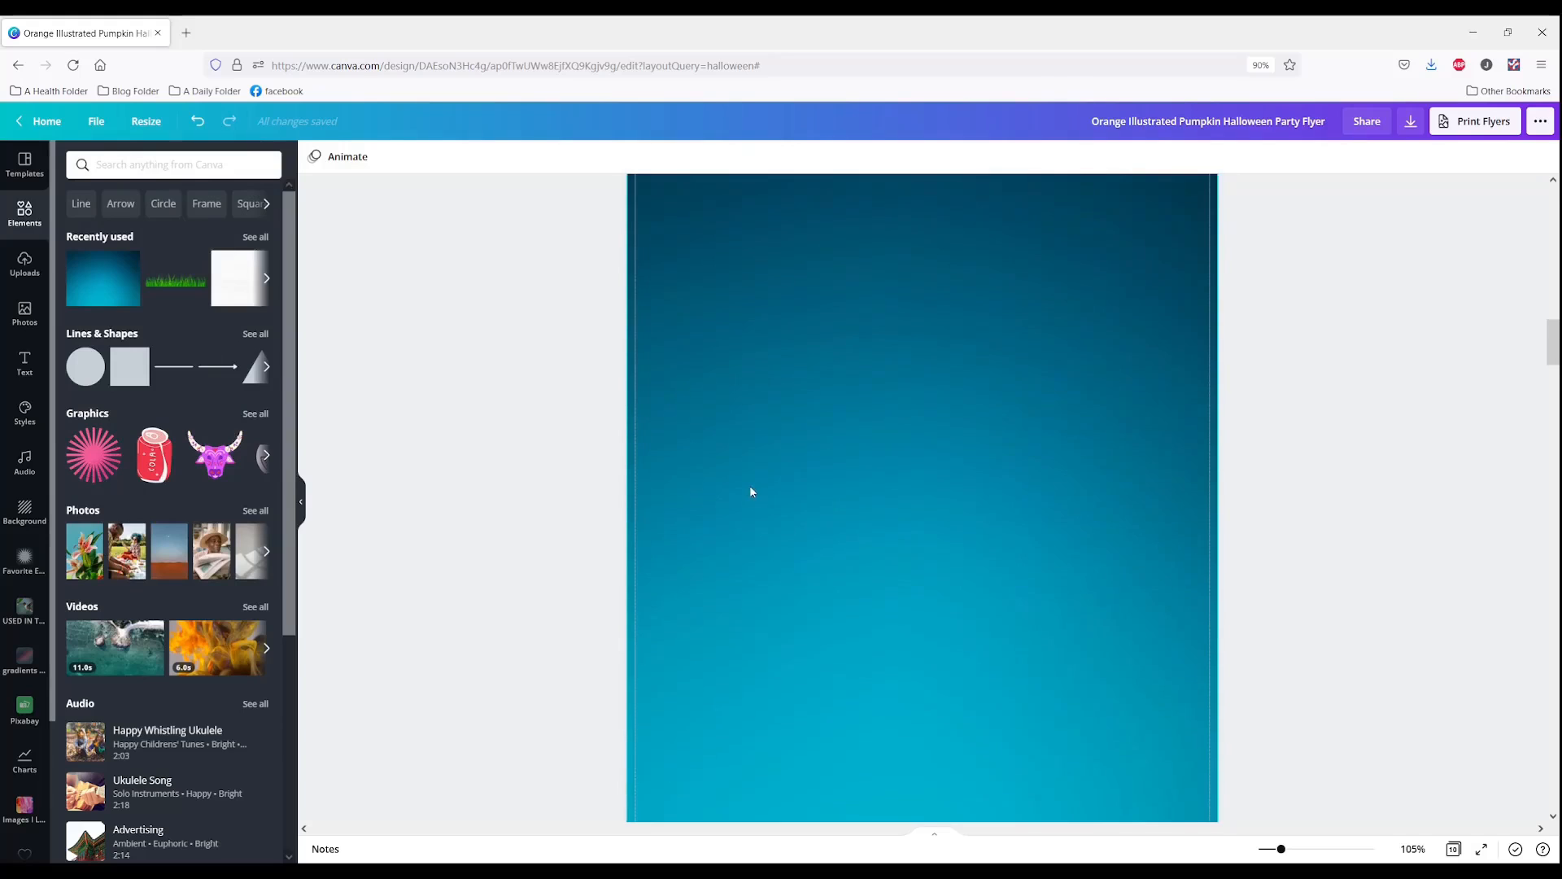
scroll(750, 491, up, 2)
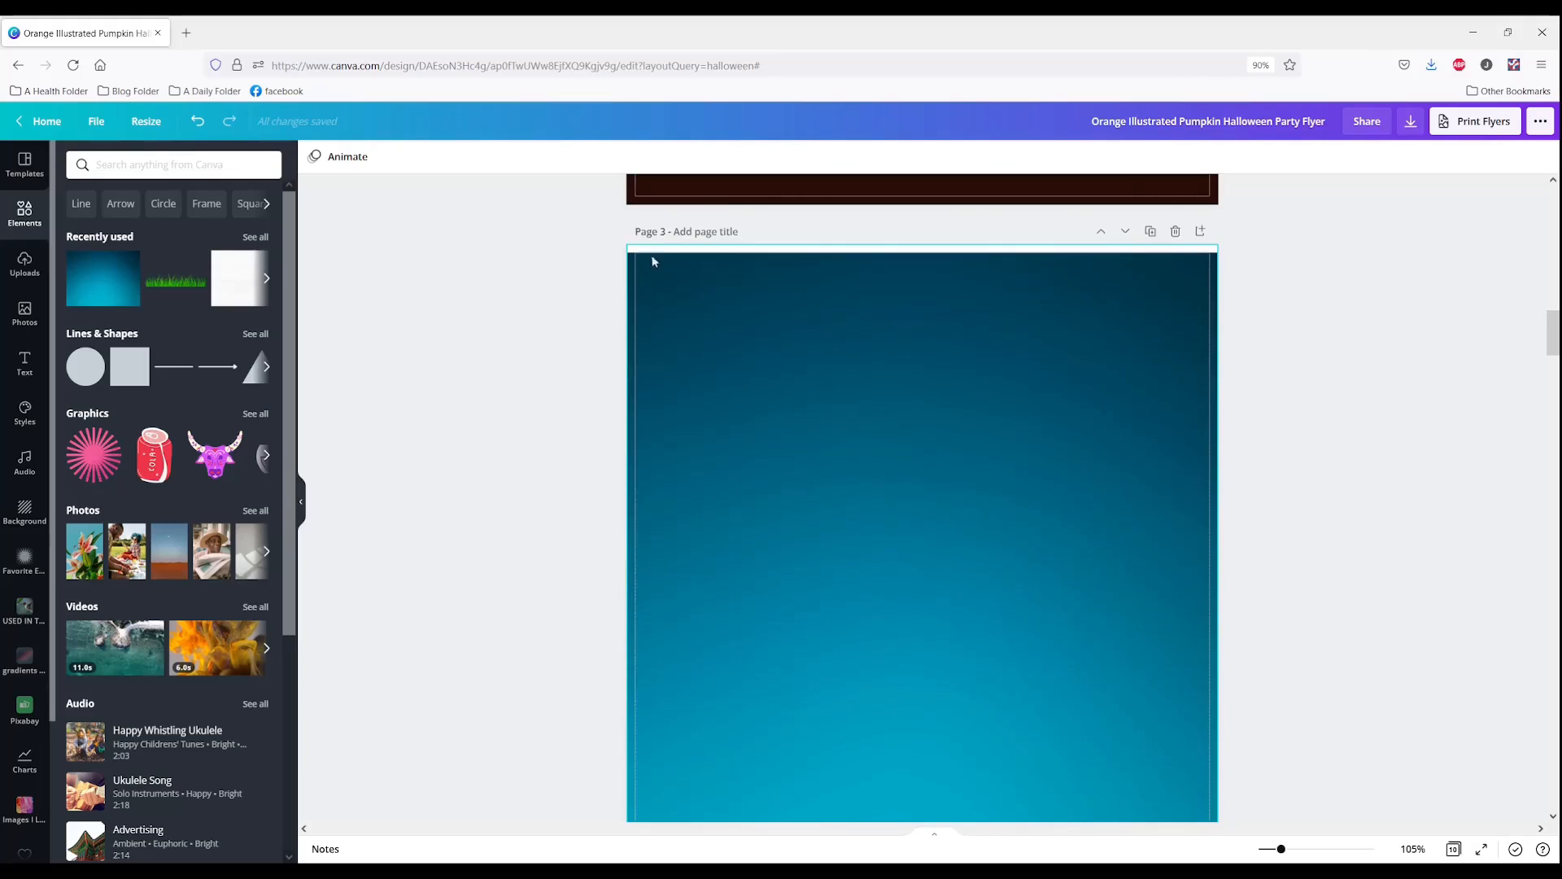
scroll(1091, 510, down, 5)
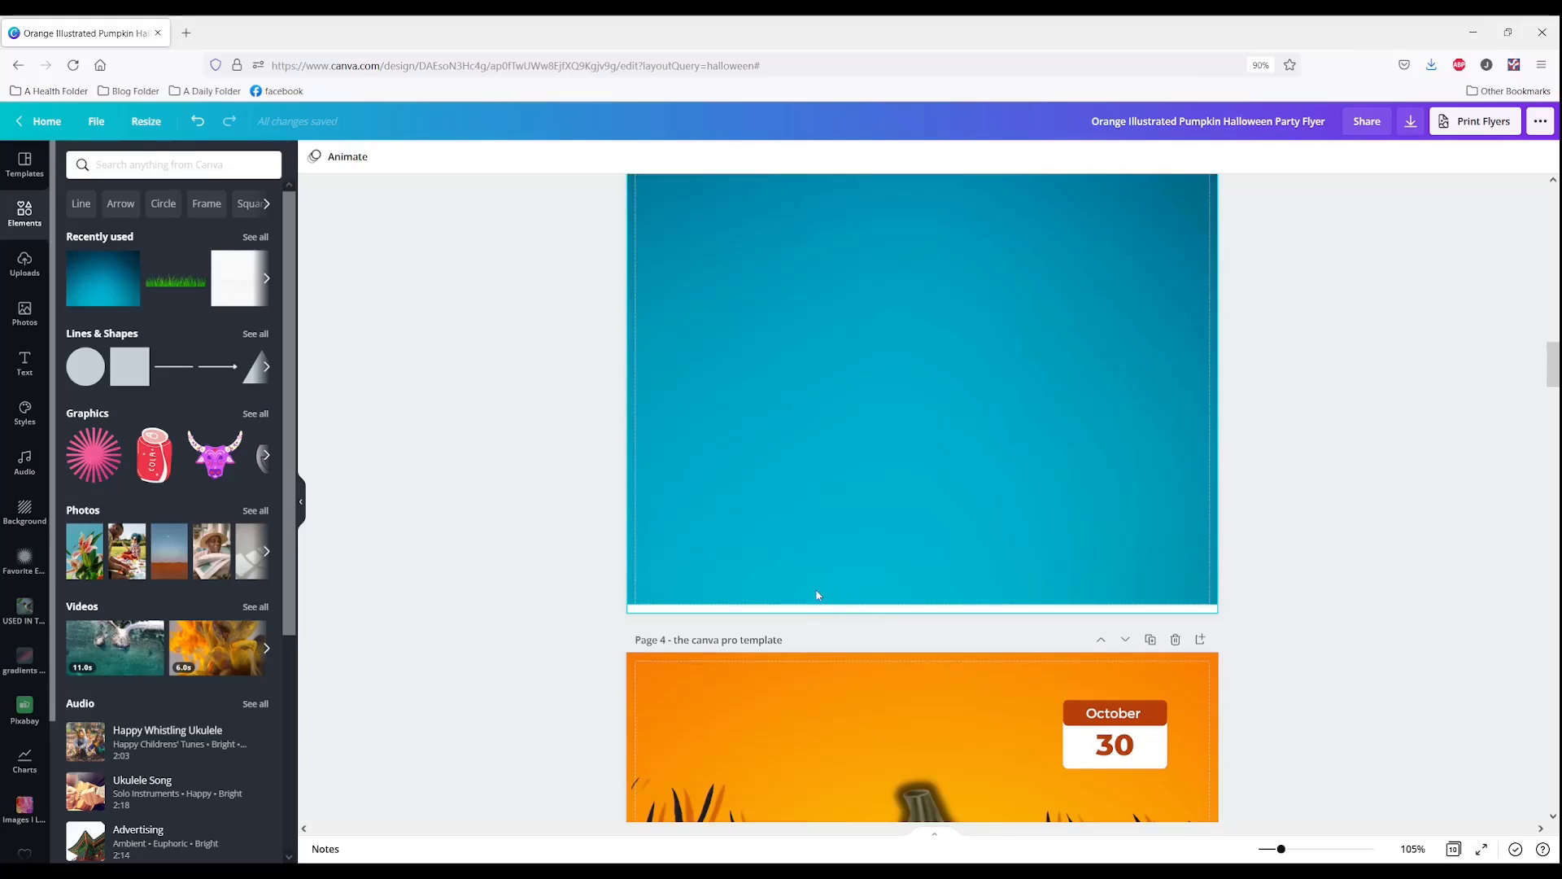
scroll(842, 572, up, 5)
Enlarge page 3's blue gradient background within its crop frame so that it extends into the bleed on all sides
double_click(841, 571)
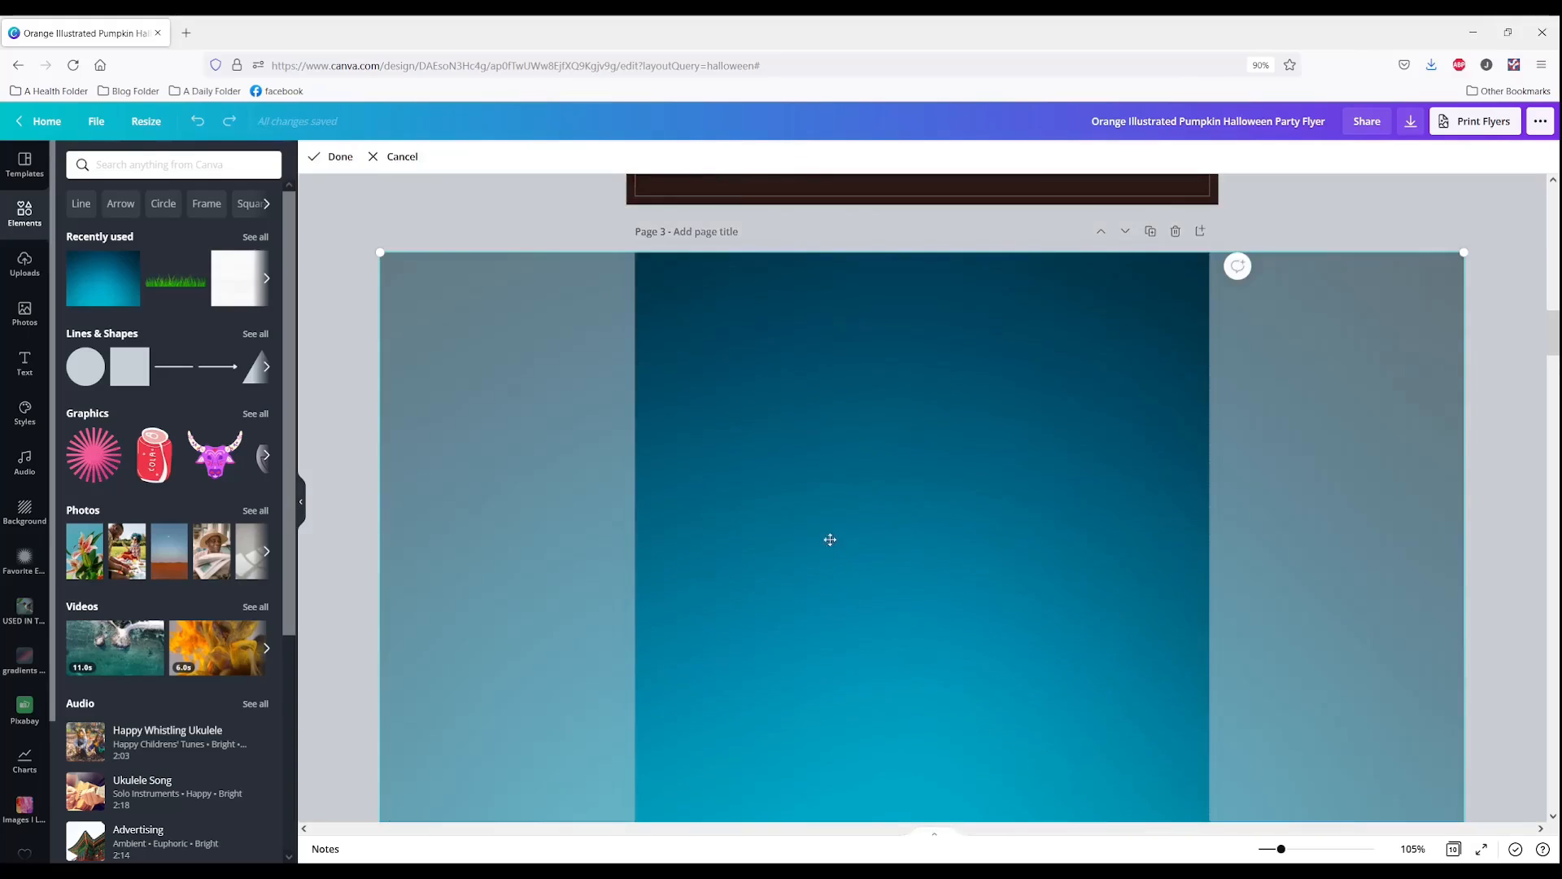
scroll(406, 254, up, 2)
drag(382, 386, 356, 359)
scroll(898, 575, down, 4)
scroll(897, 575, down, 2)
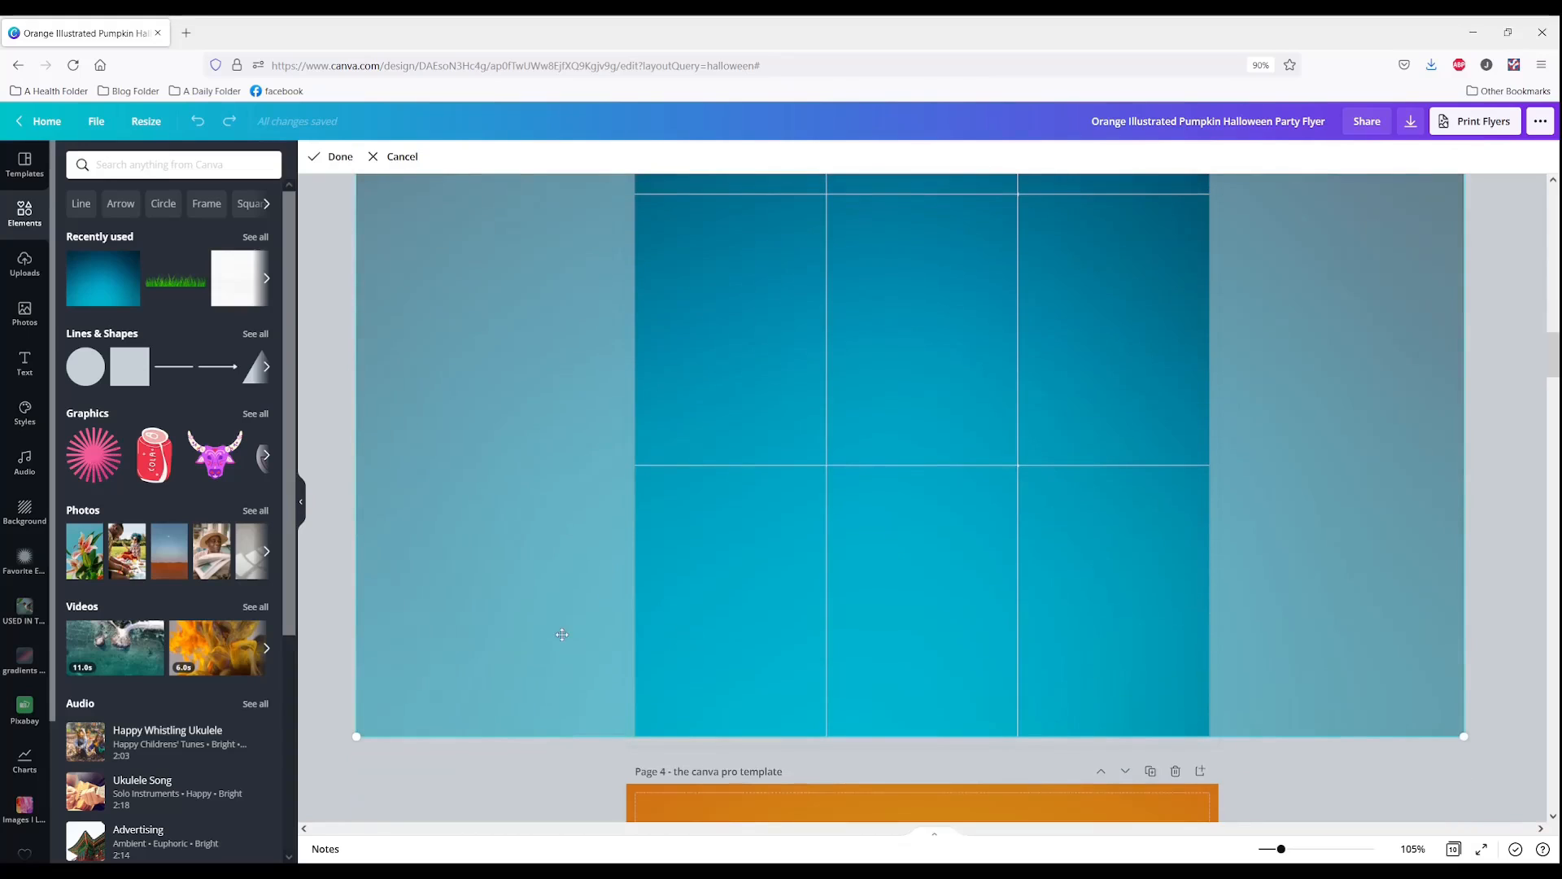
drag(355, 738, 348, 768)
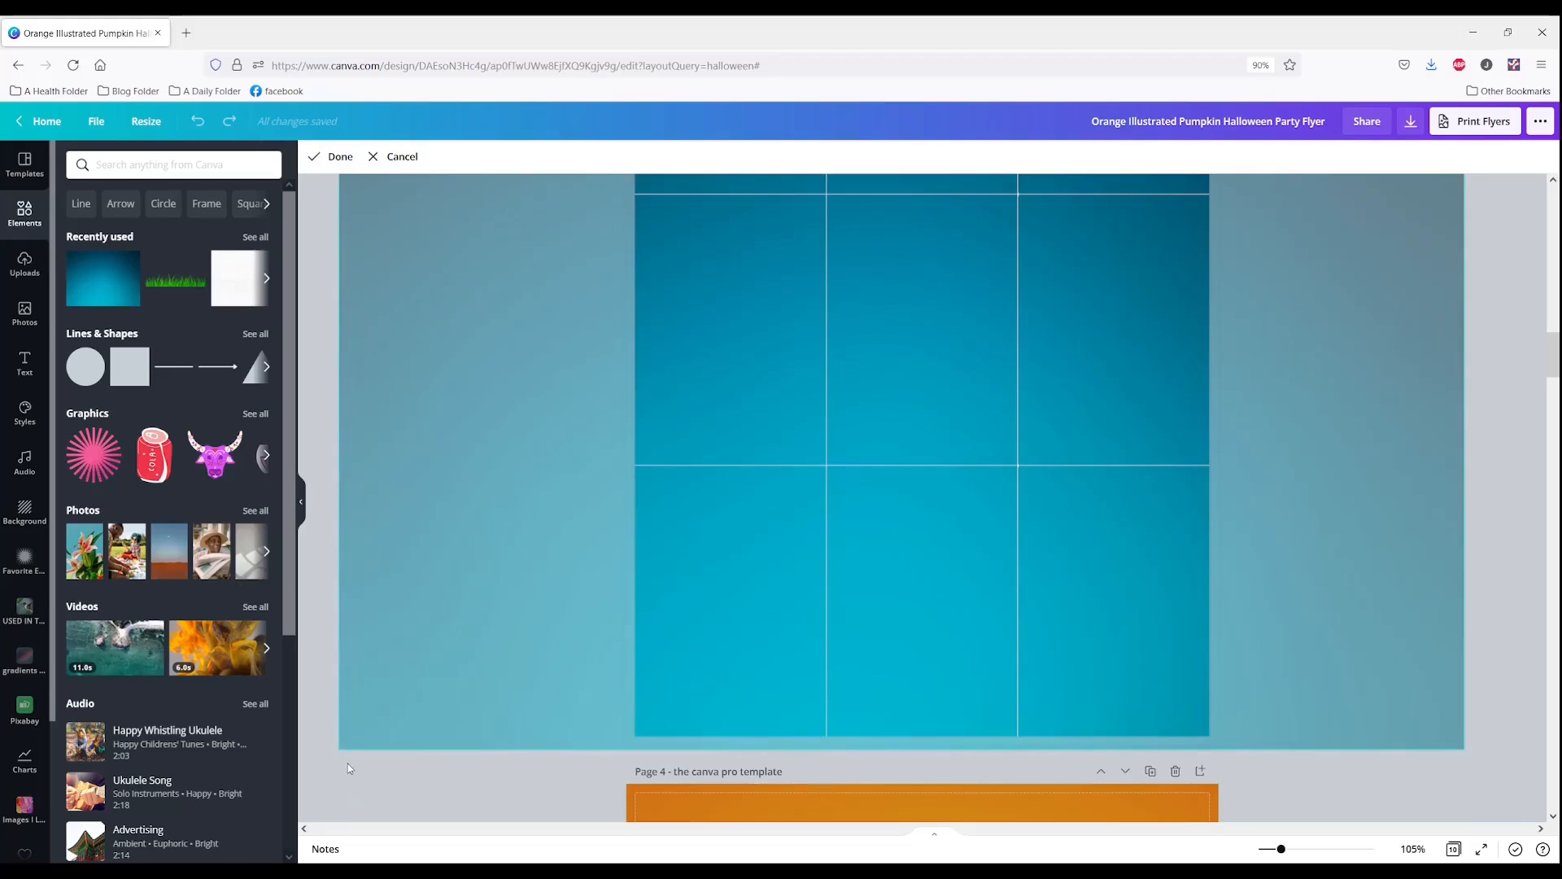
click(441, 791)
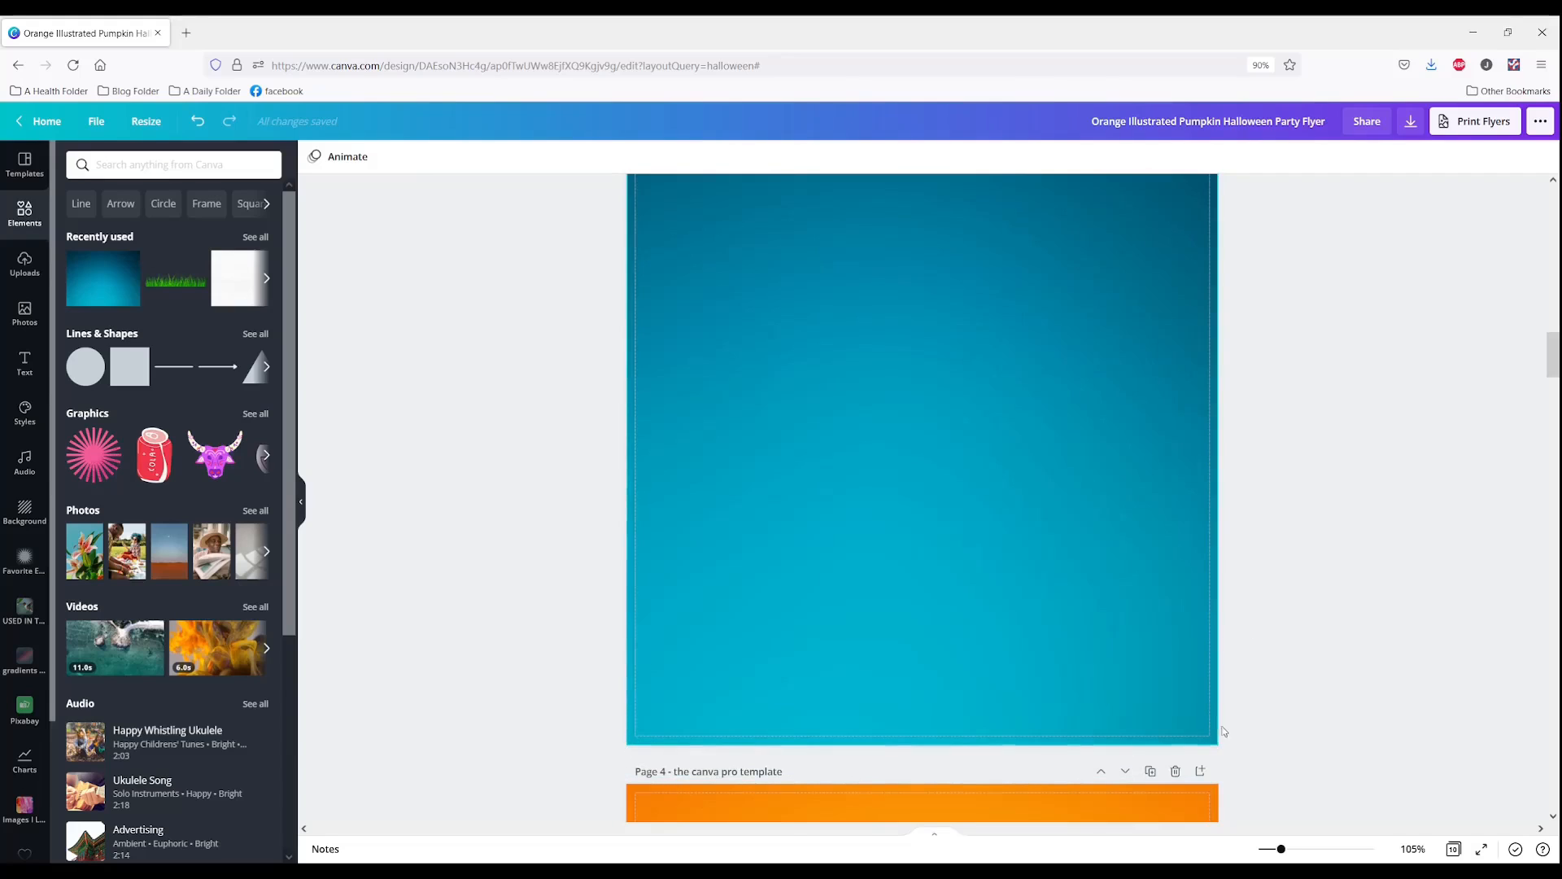
Download the costume party flyer as PDF Print with only page 1 selected and crop marks off
scroll(1223, 725, up, 15)
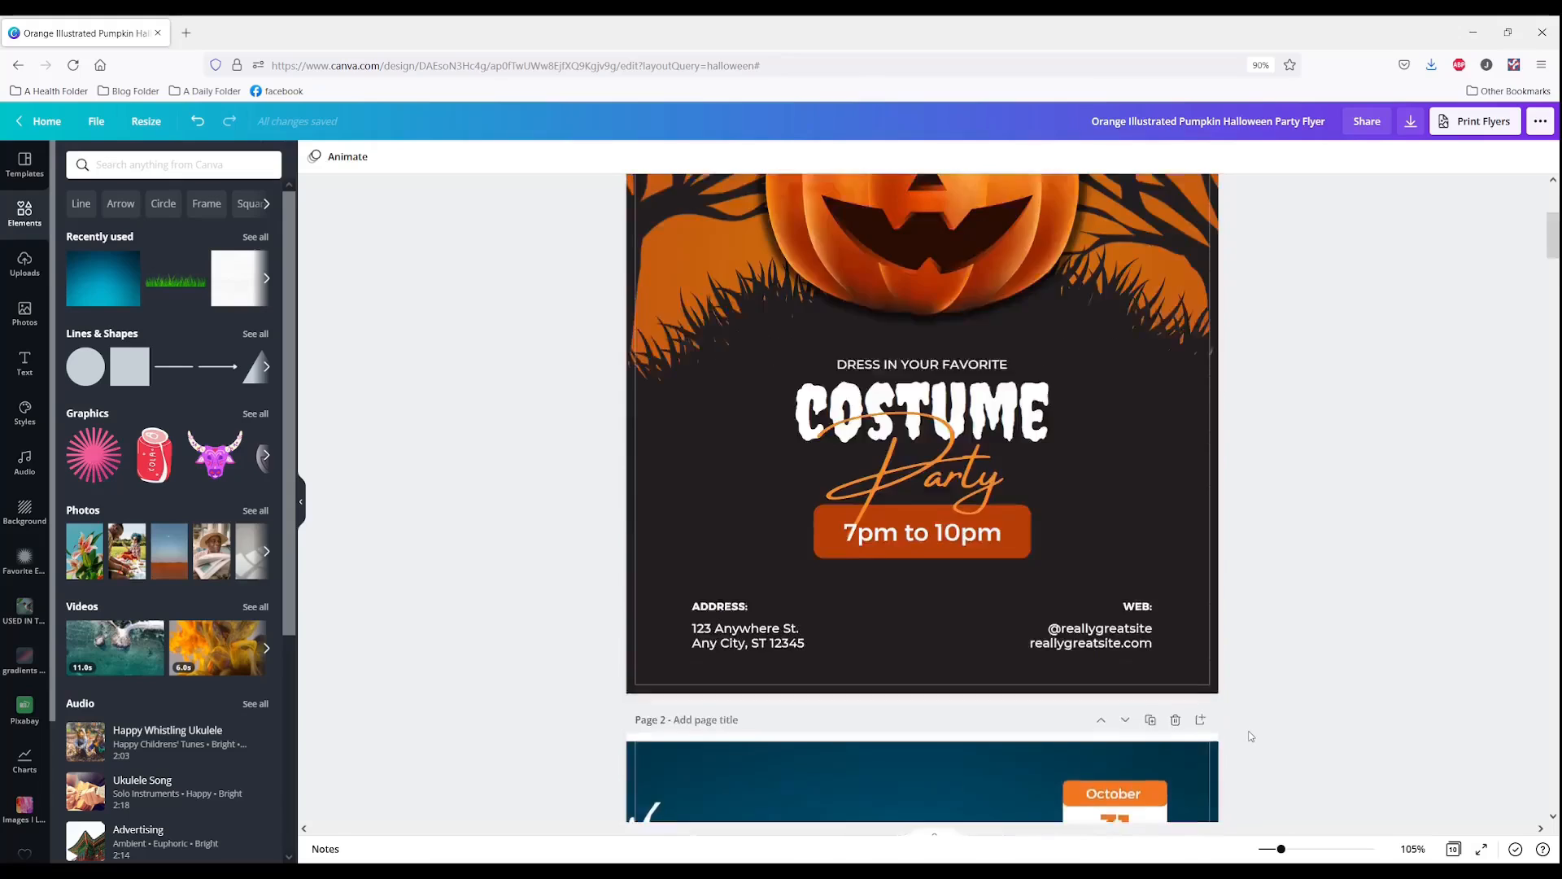
scroll(1264, 275, up, 3)
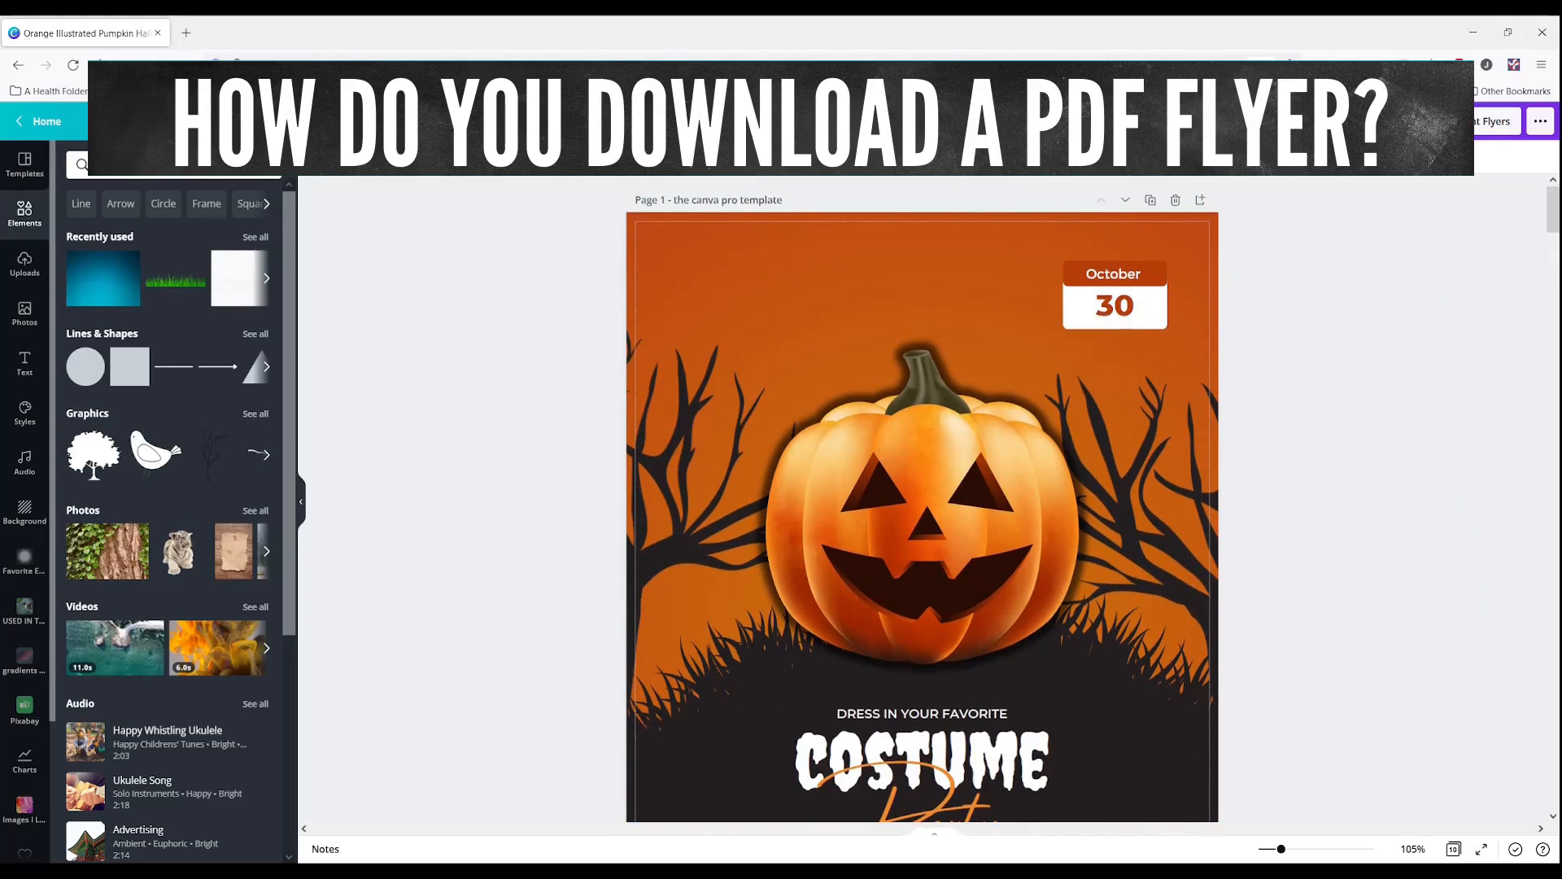
click(1411, 122)
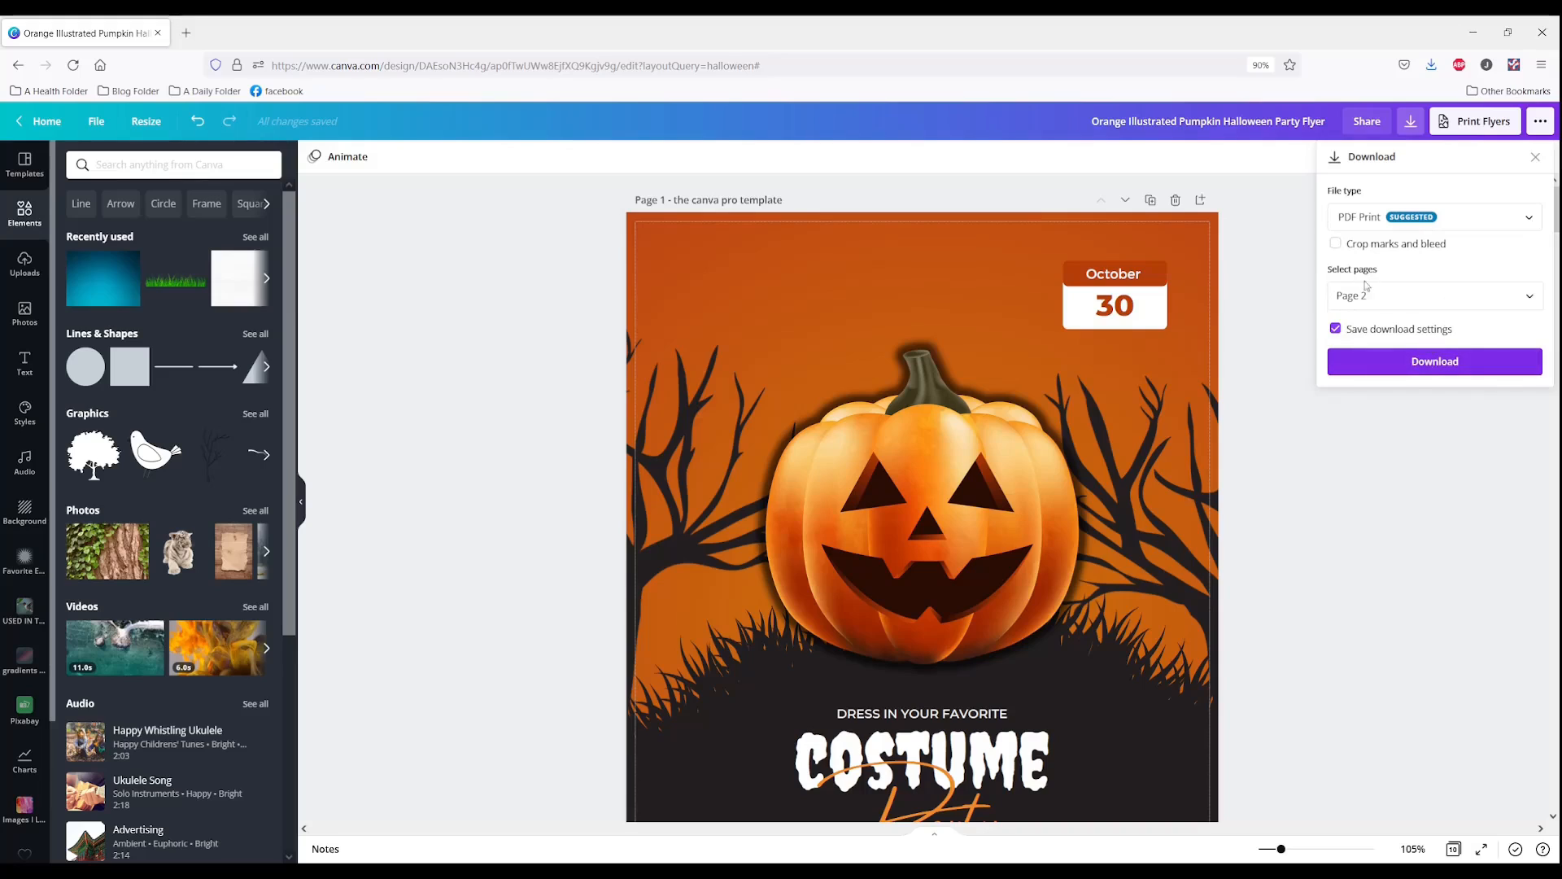
click(1528, 296)
click(1461, 375)
click(1469, 417)
click(1424, 515)
click(1413, 371)
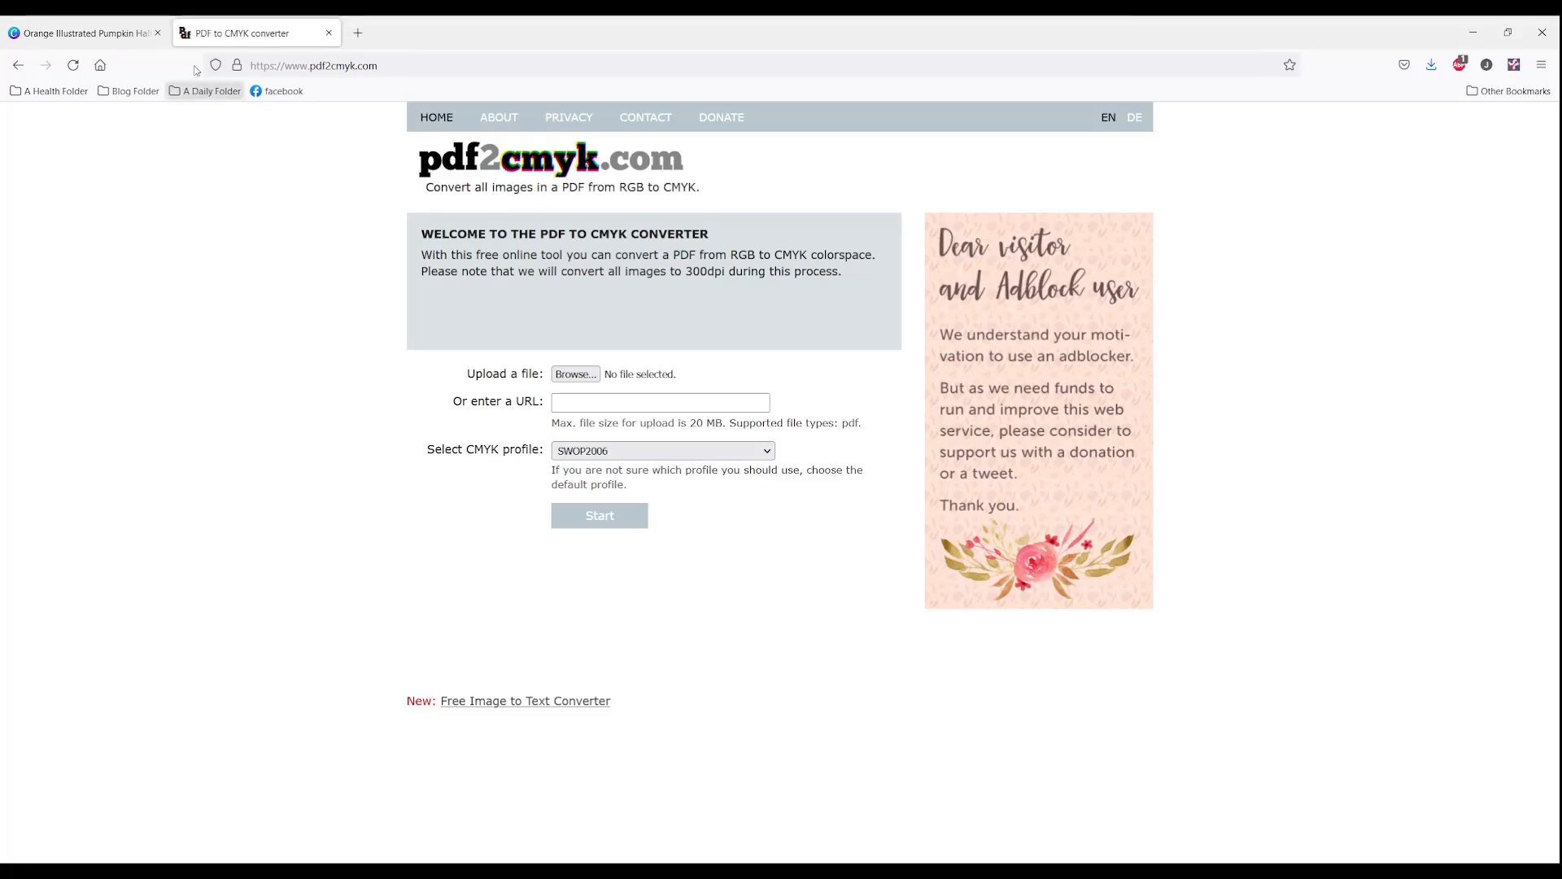
Revisit the pdf2cmyk.com converter page, then return to the Canva flyer and close the download options
click(122, 33)
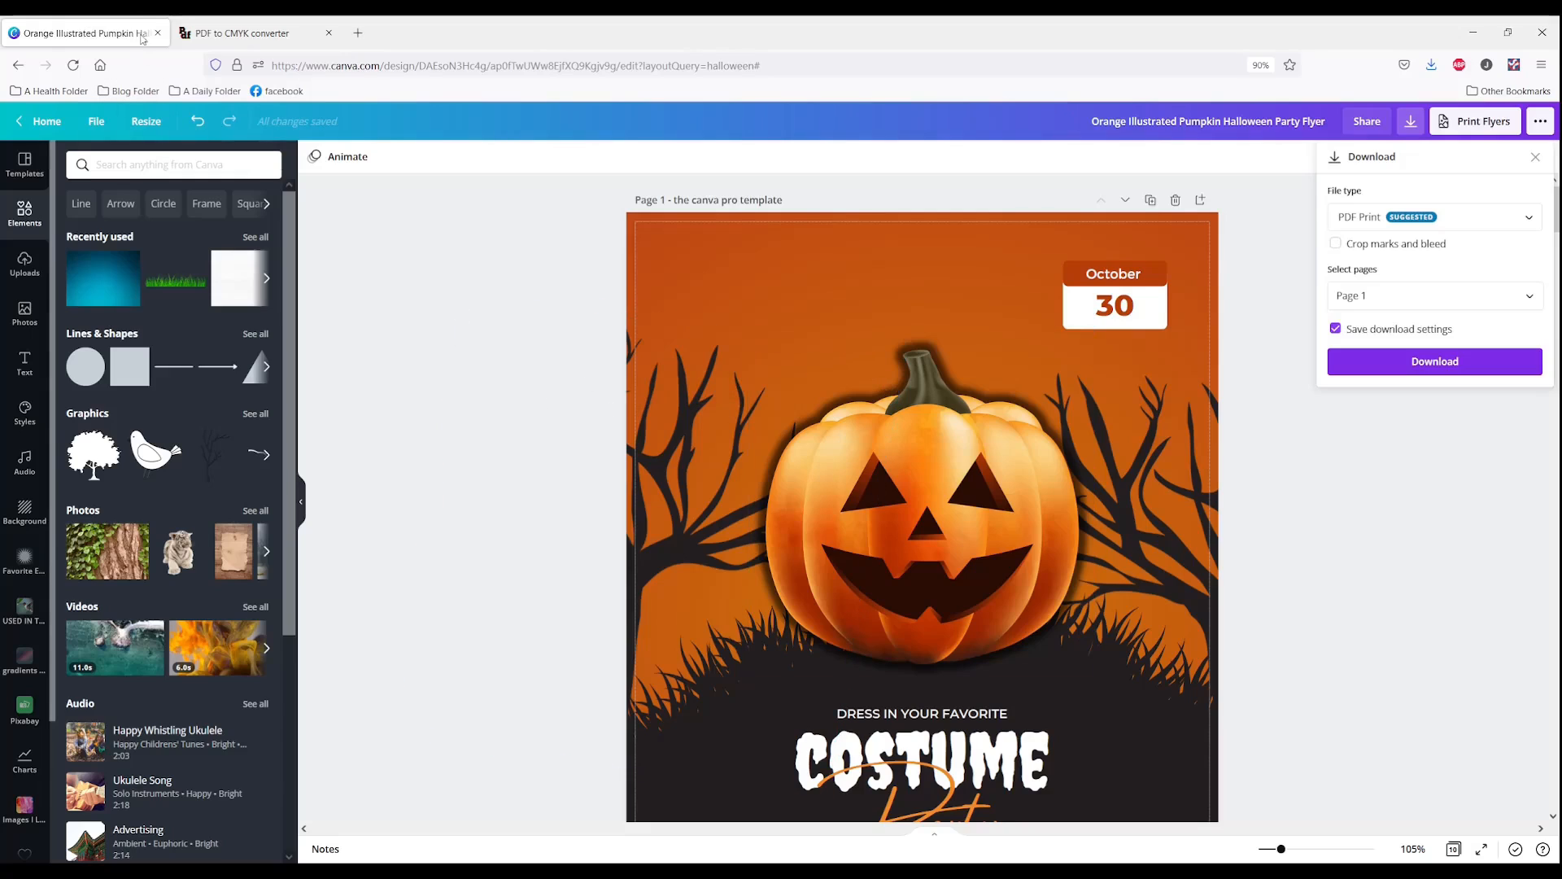
click(209, 35)
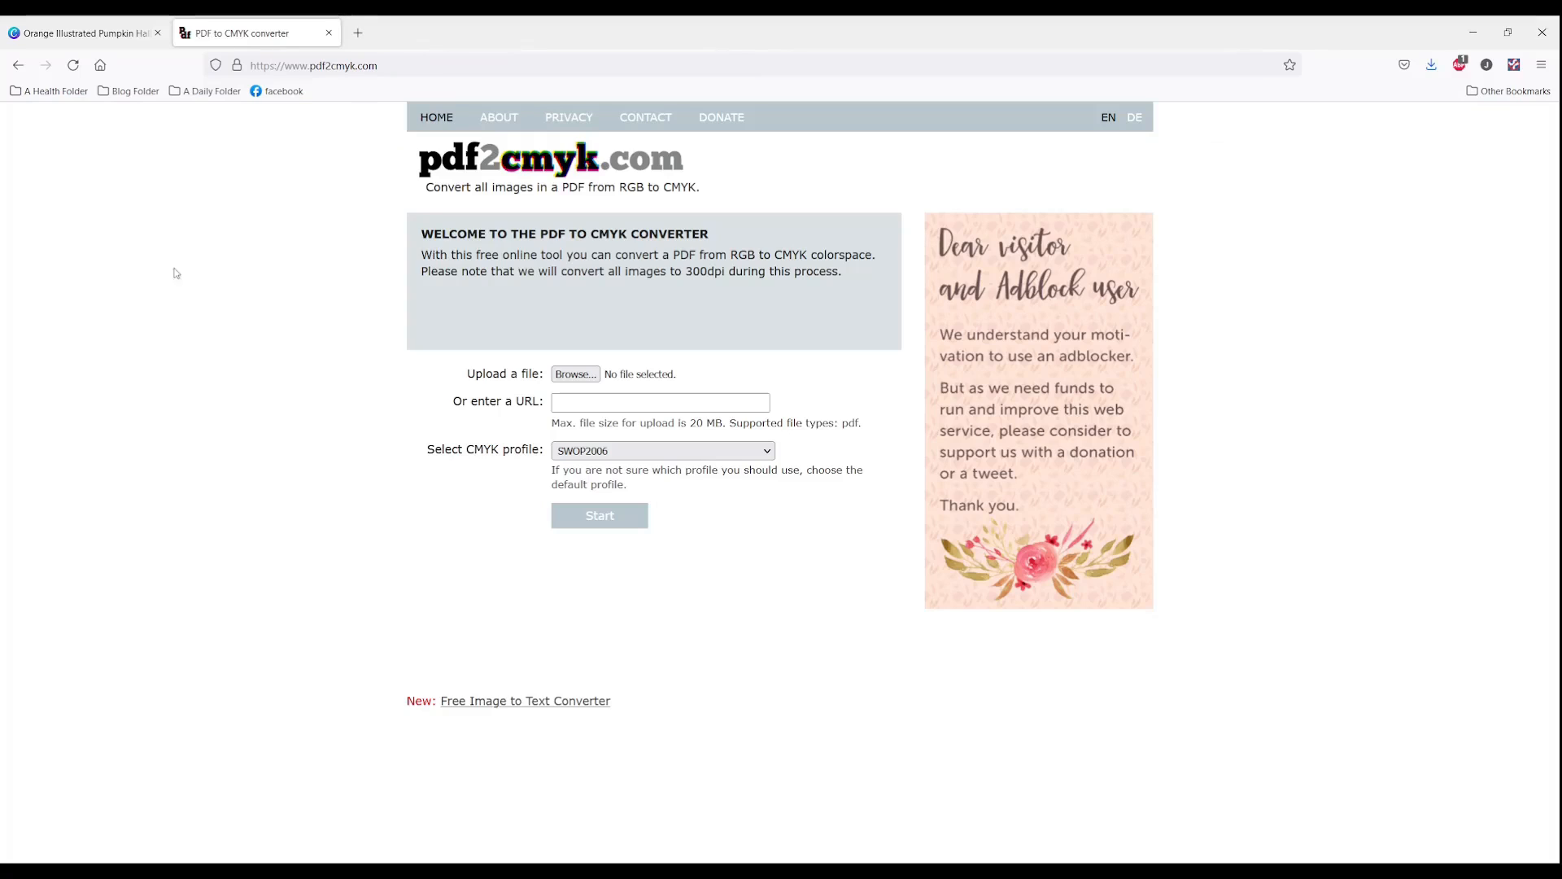
click(128, 36)
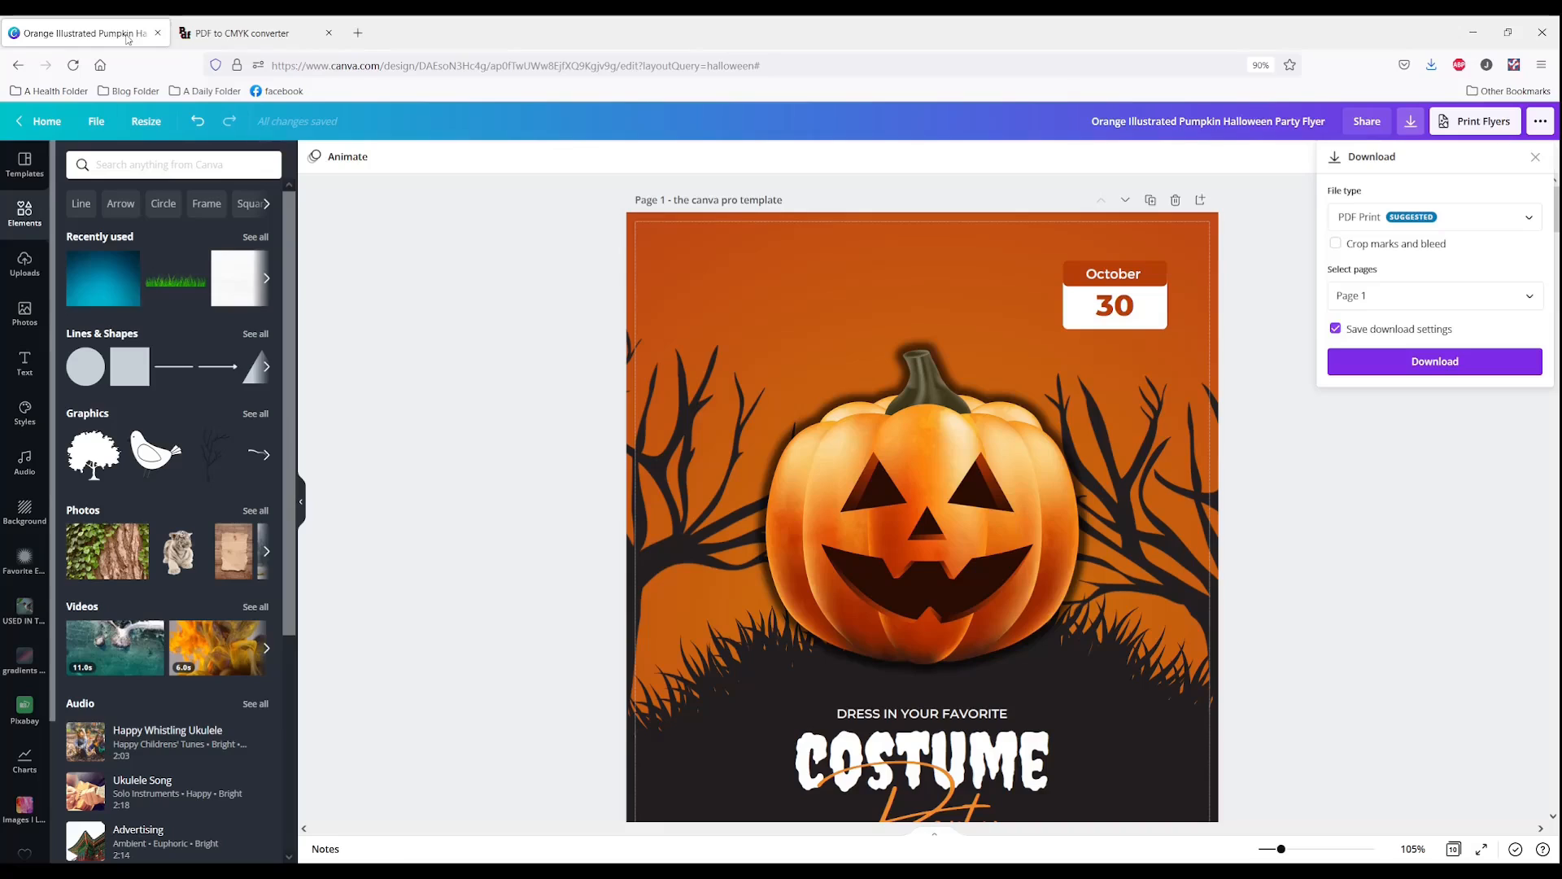
click(1274, 395)
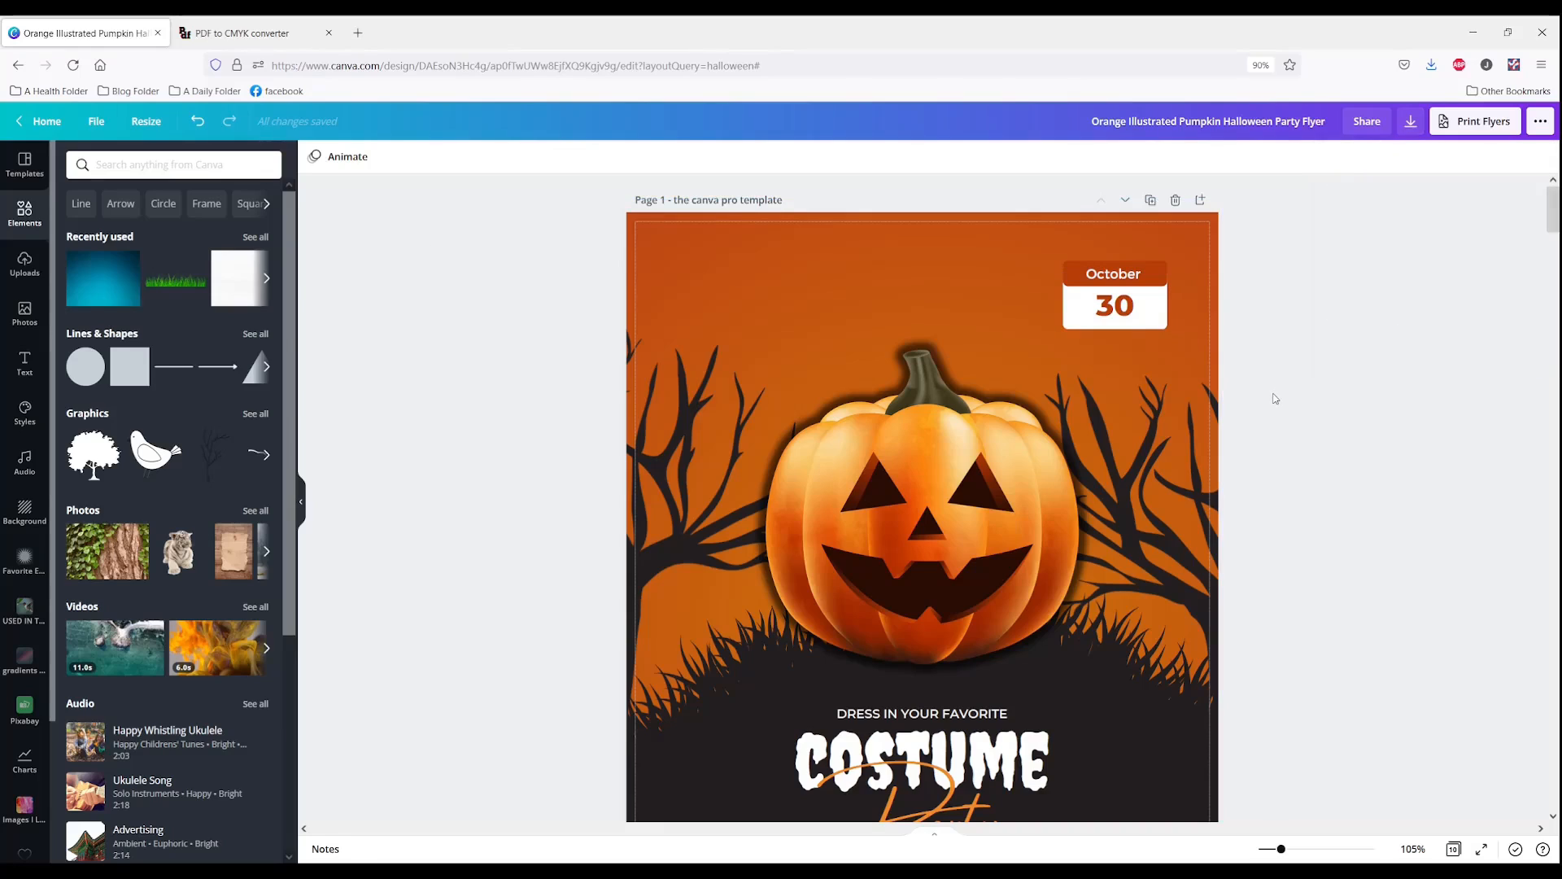